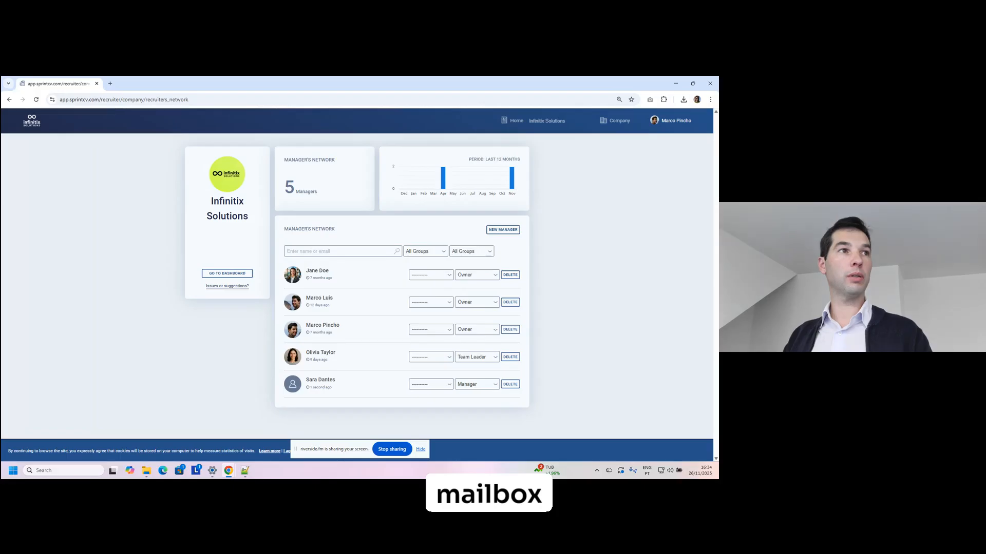
Dock the torn-off webmail window into the Chrome tab strip and maximize it.
left_click_drag(249, 126, 247, 154)
double_click(260, 154)
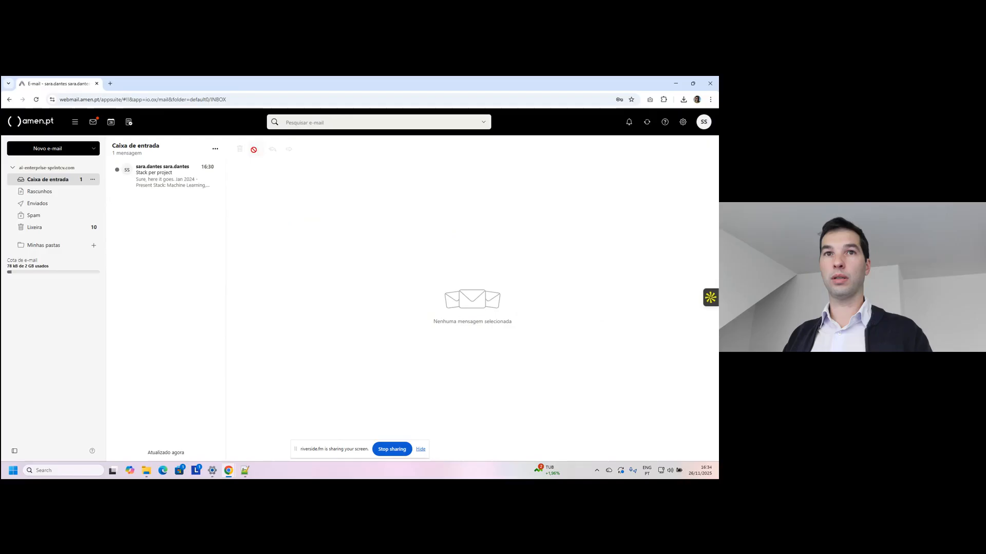
Open the SprintCV recruiter-account email, load its images, and follow the 'Yes, I give my consent' link.
left_click(39, 181)
left_click(166, 176)
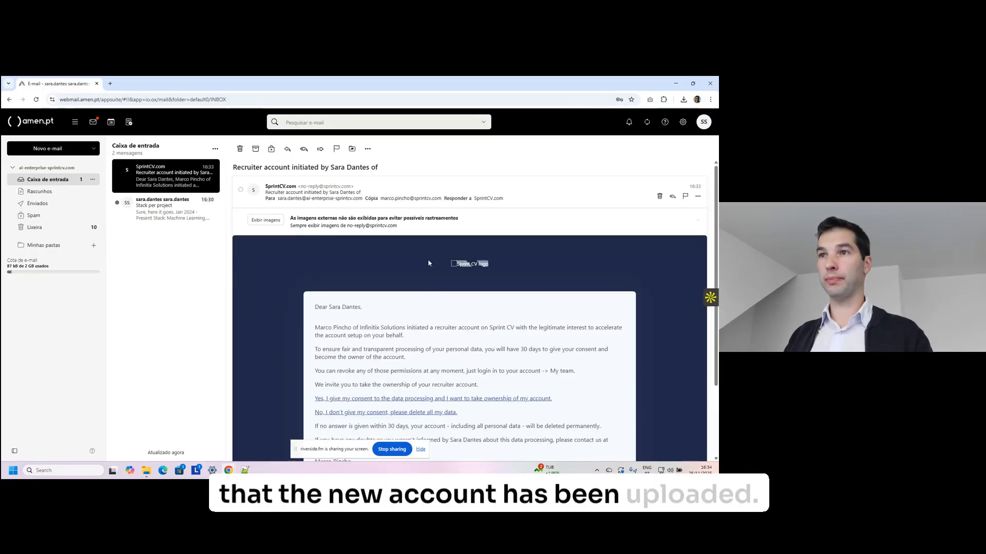
left_click(268, 220)
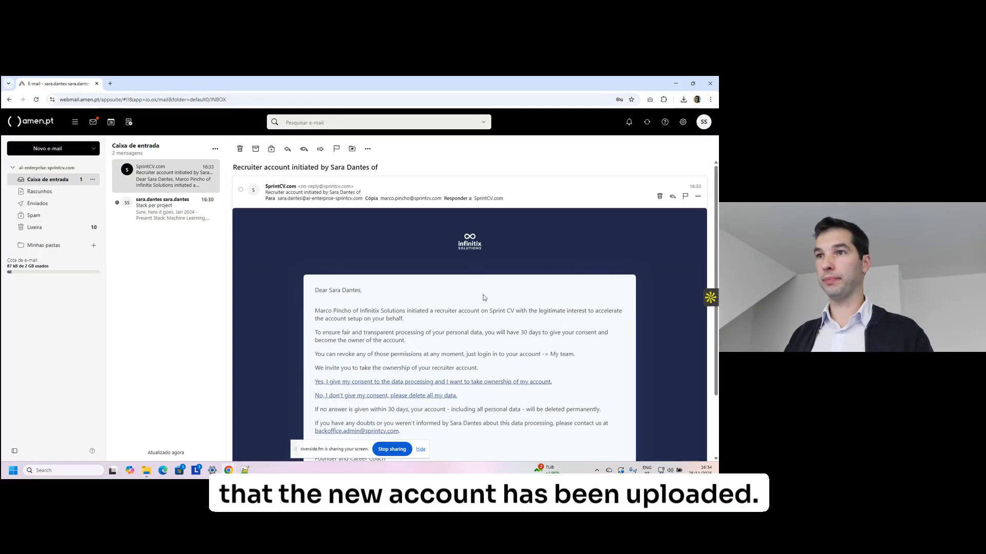
scroll(483, 296, "down", 1)
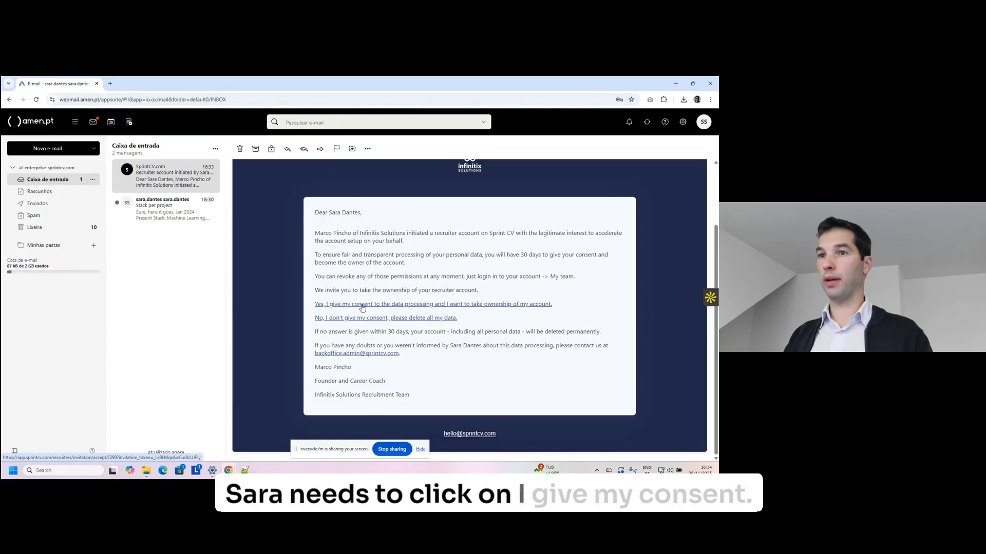
left_click(361, 307)
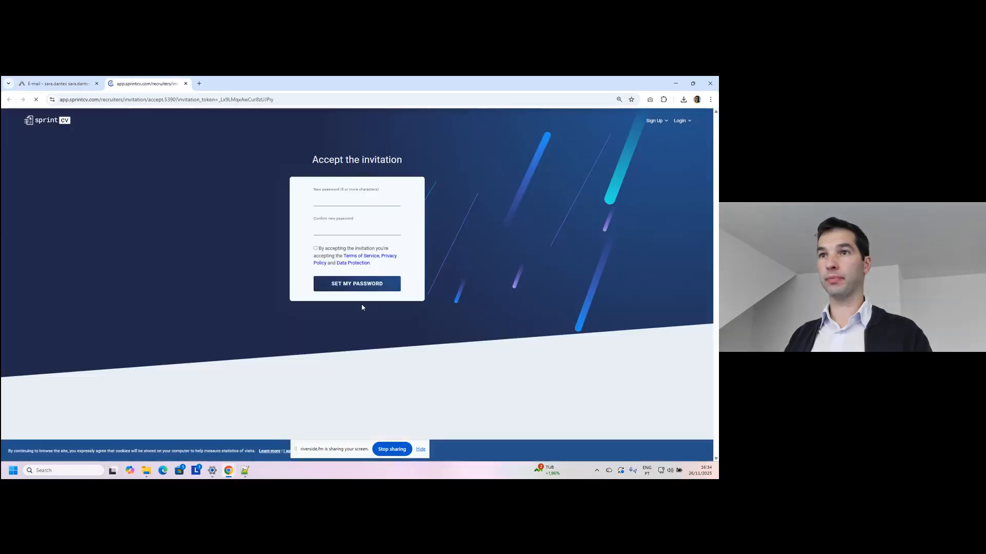
Set a new password, accept the terms, sign in, and skip the profile photo step.
left_click(350, 203)
left_click(315, 248)
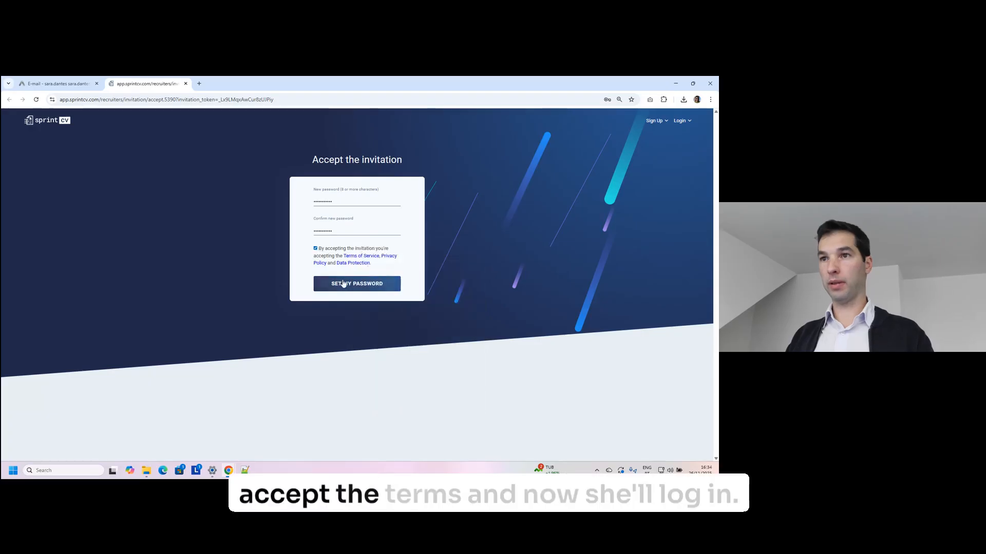
left_click(372, 284)
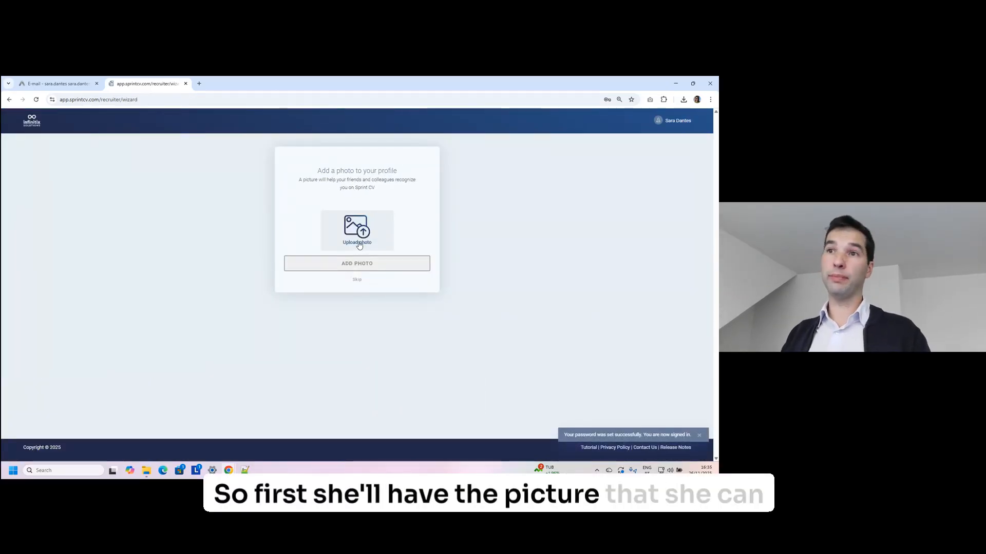
left_click(354, 278)
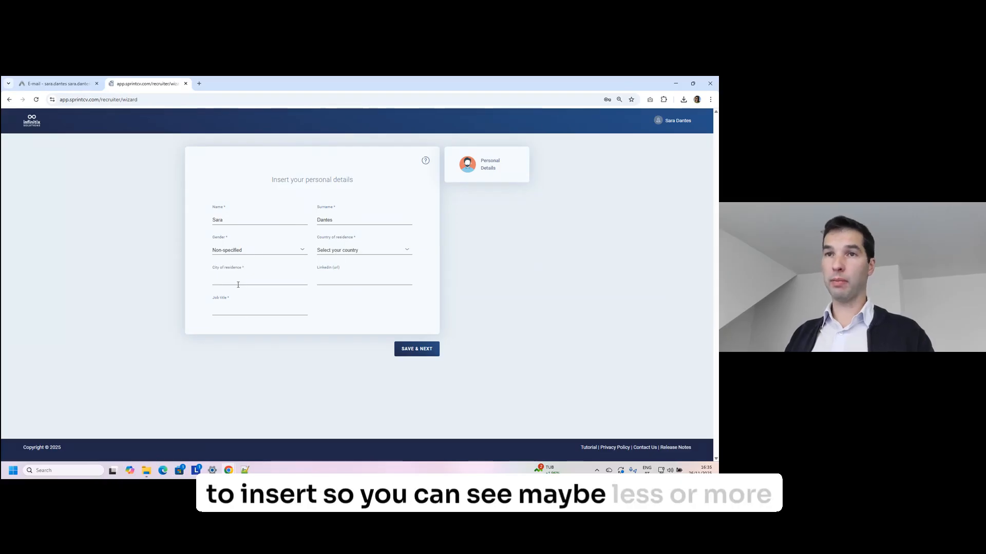
Set gender to Female and country of residence to Portugal.
left_click(254, 252)
left_click(245, 269)
left_click(340, 251)
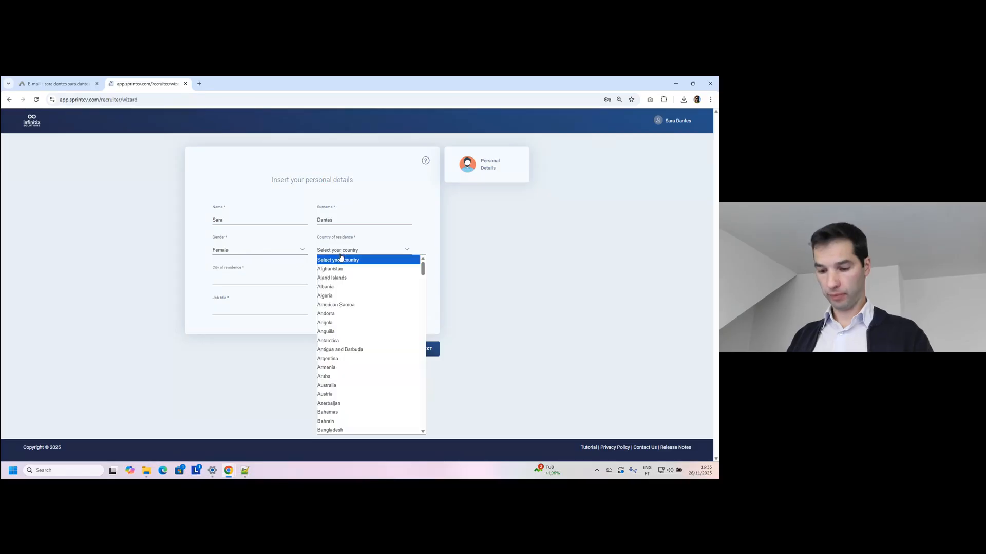
key("p")
key("p")
key("p")
key("p")
key("p")
key("p")
key("p")
key("p")
key("p")
key("p")
key("p")
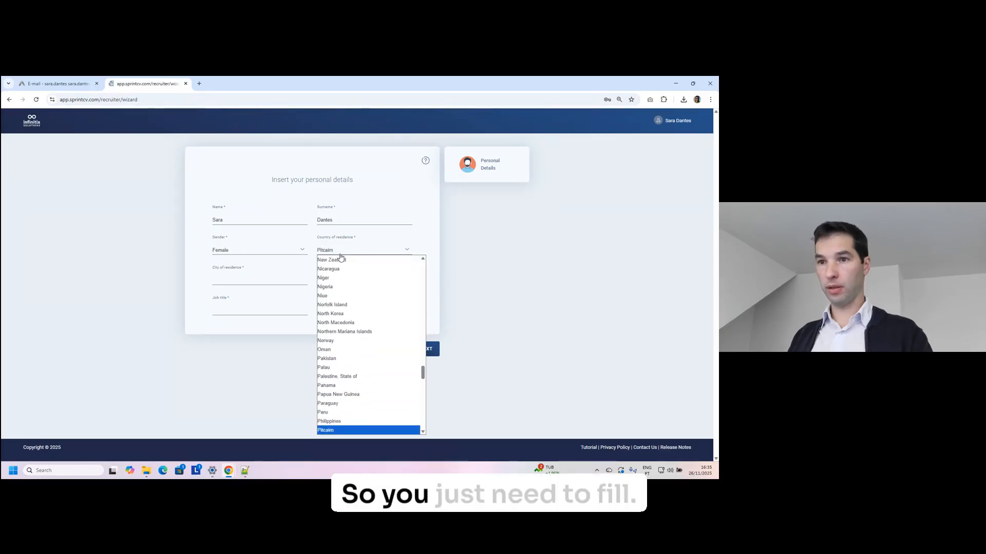
key("Return")
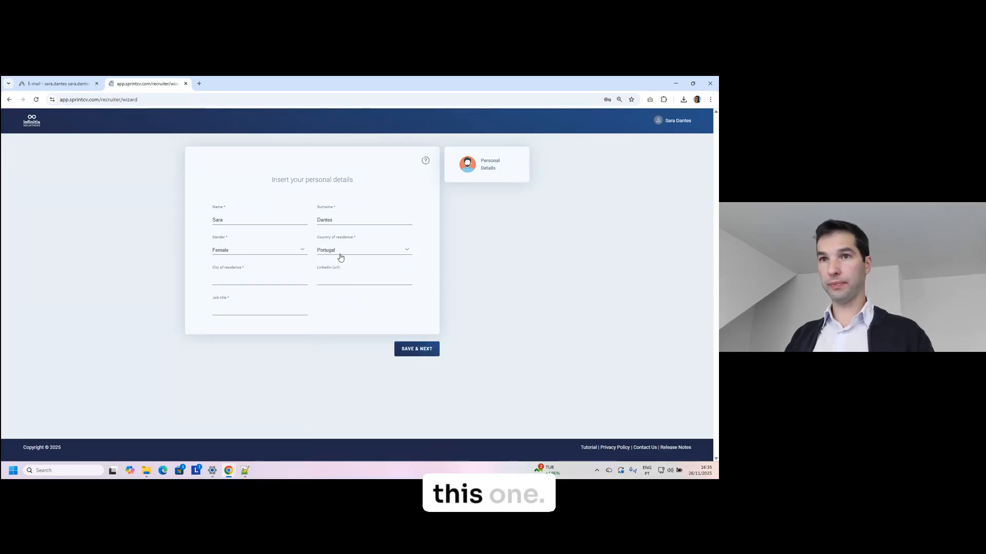
Enter Lisbon as city of residence and Recruiter as job title.
left_click(249, 281)
type("Lisbon")
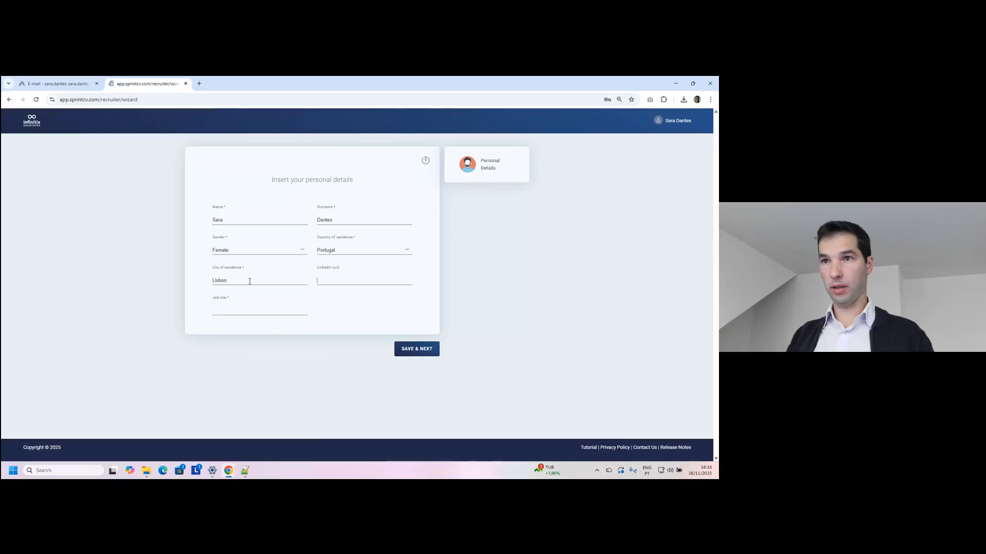
type("Ma")
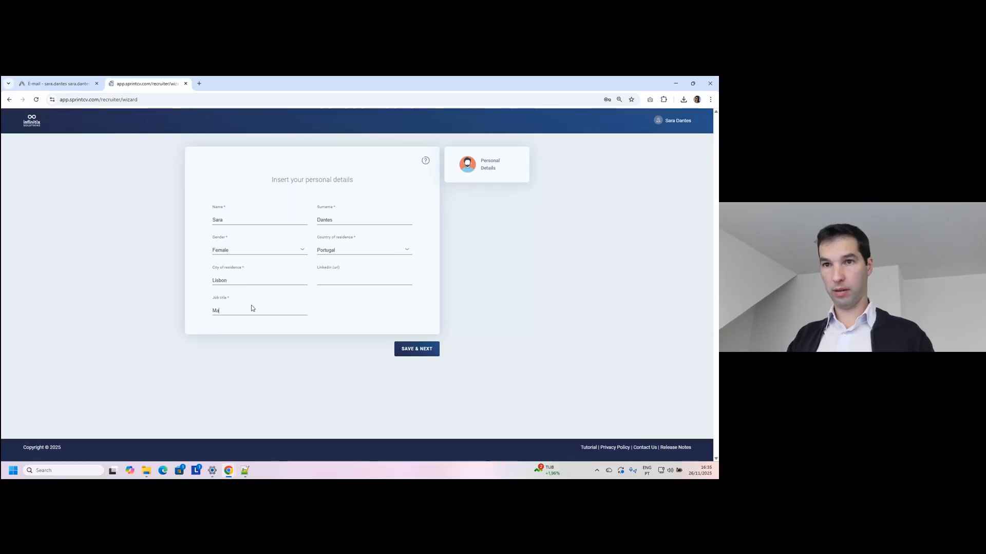
type("na")
key("BackSpace")
key("BackSpace")
key("BackSpace")
key("BackSpace")
type("Re")
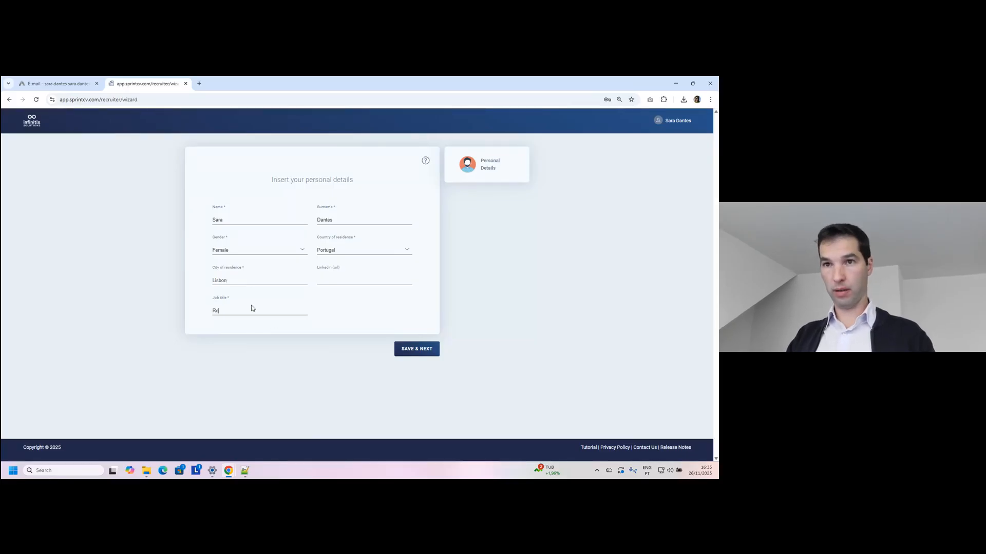
type("cruiter")
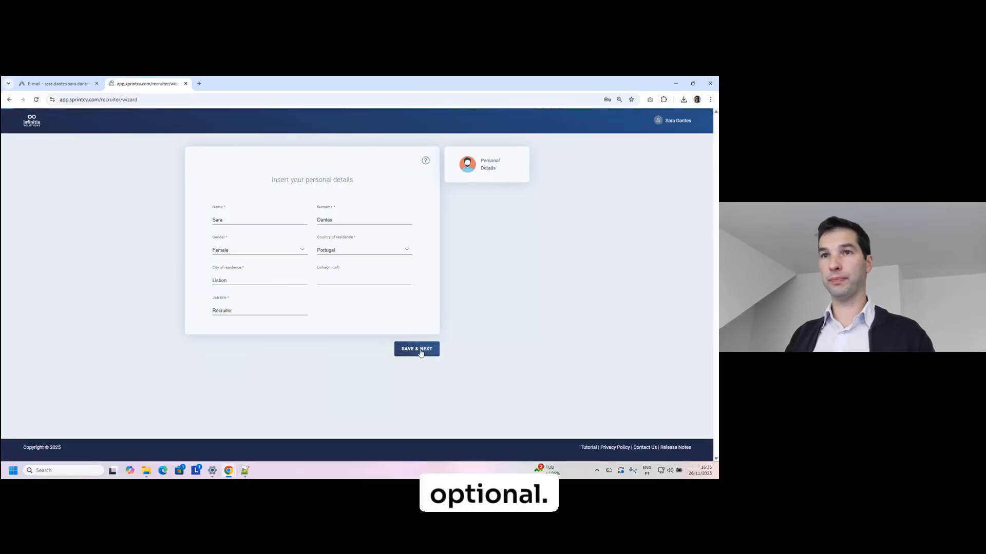
Save the personal details and start a new consultant account with AI Review switched off.
left_click(419, 349)
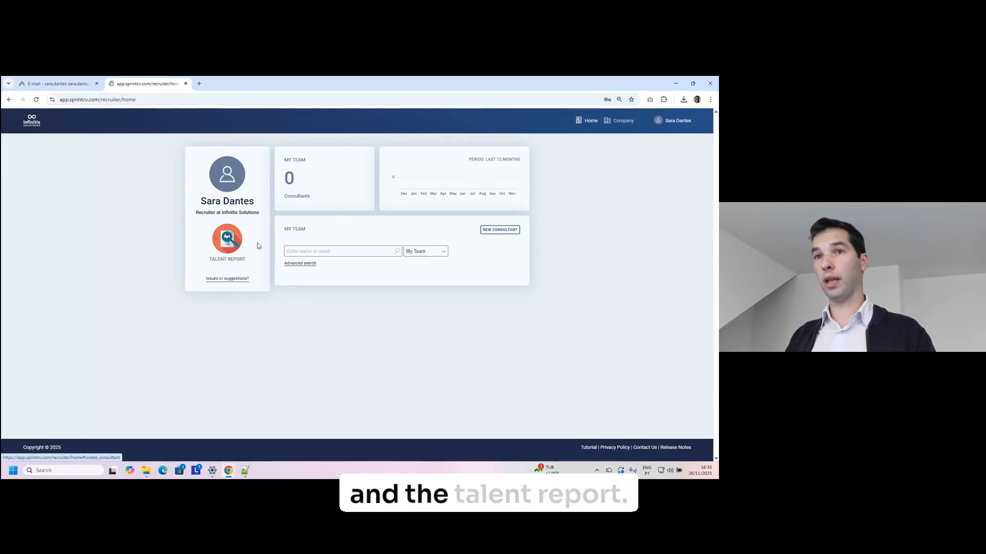
left_click(502, 231)
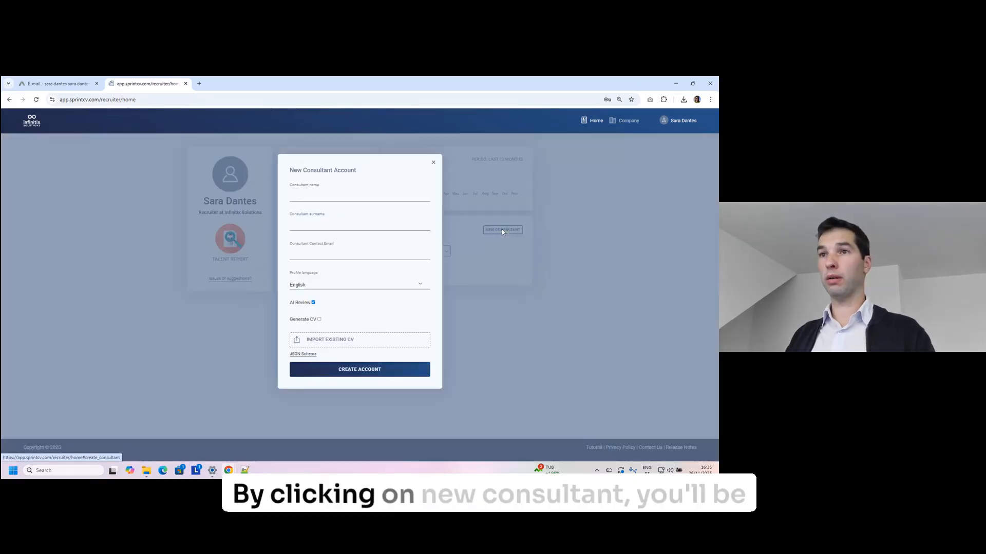
left_click(354, 200)
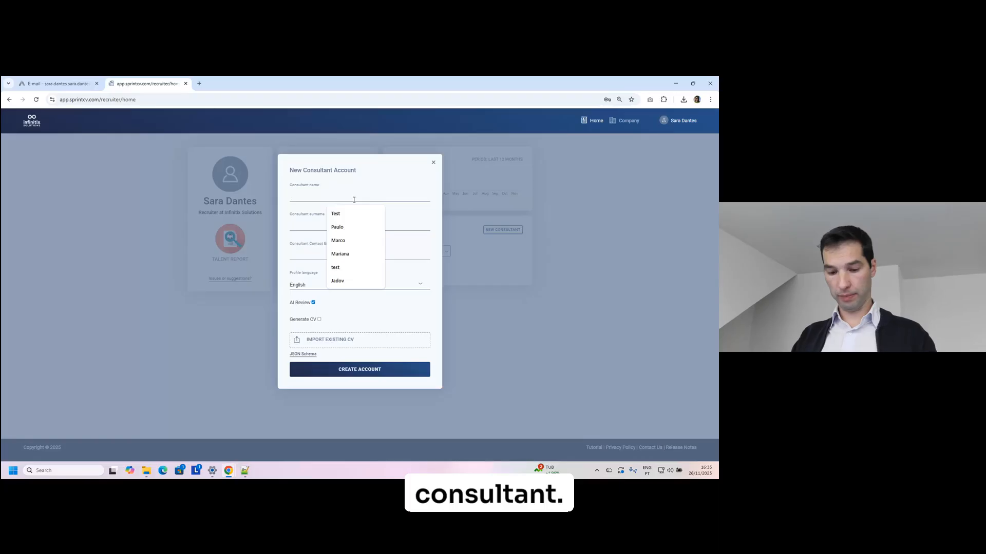
left_click(314, 303)
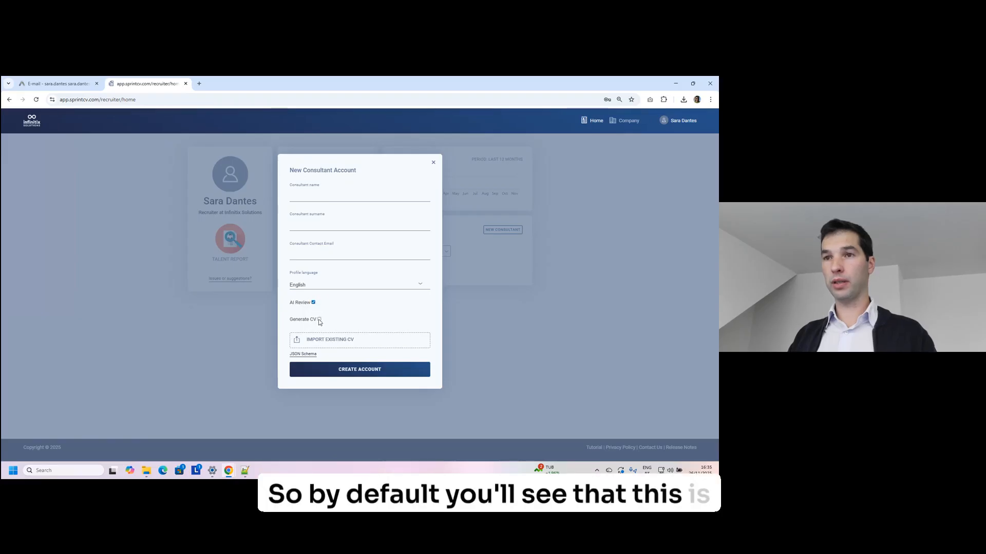
left_click(313, 303)
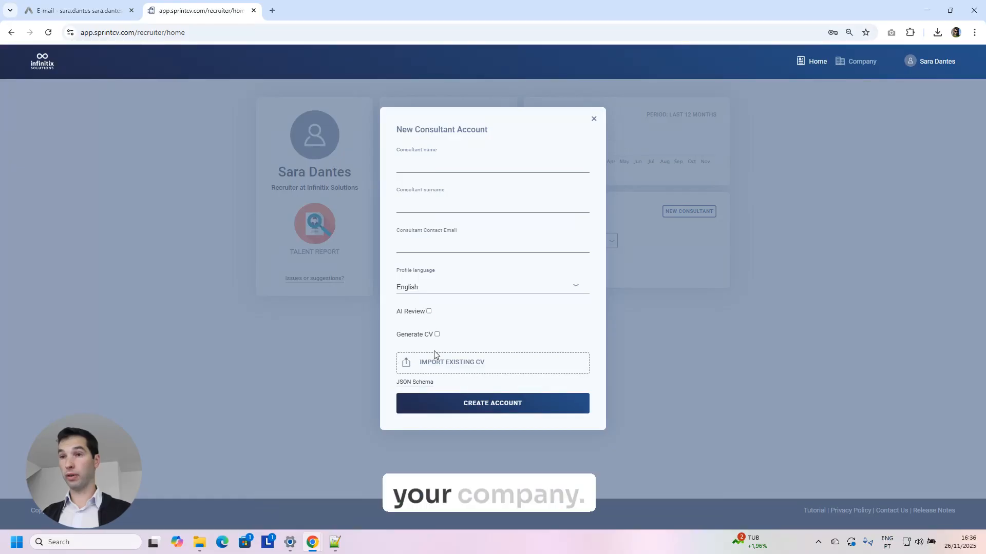
Import the candidate's existing Word CV from the Desktop.
left_click(466, 366)
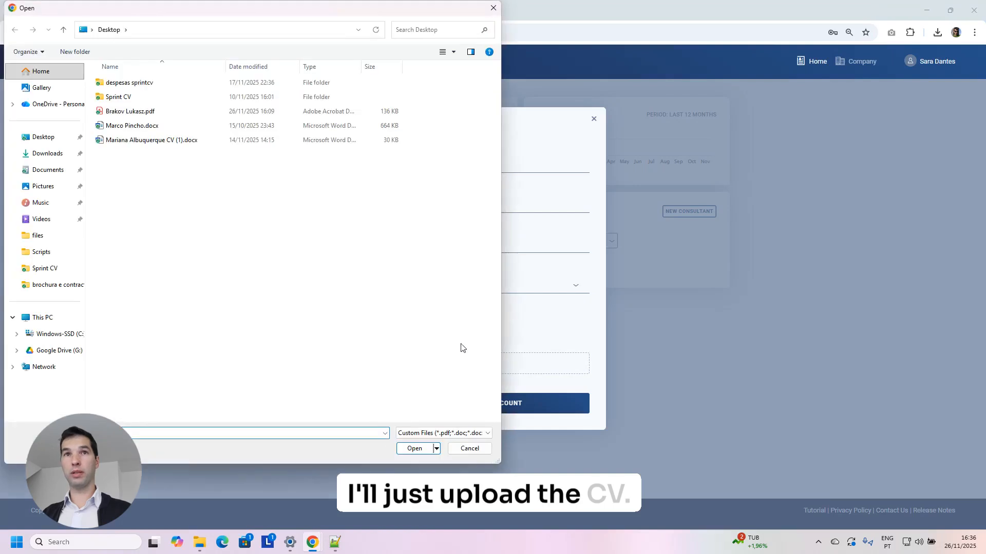
left_click(45, 139)
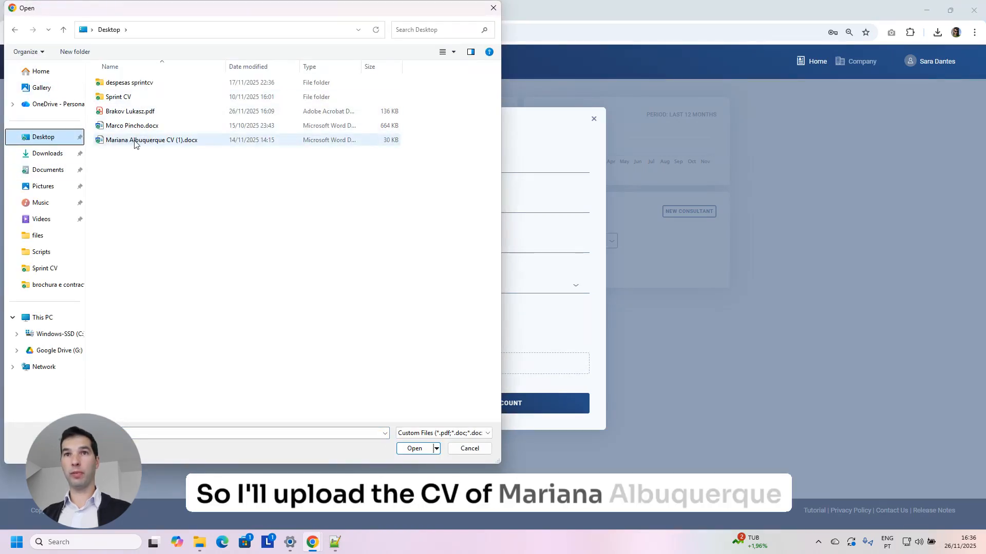
double_click(131, 140)
Fill in the consultant's first name and surname, create the account, and return to File Explorer.
left_click(454, 170)
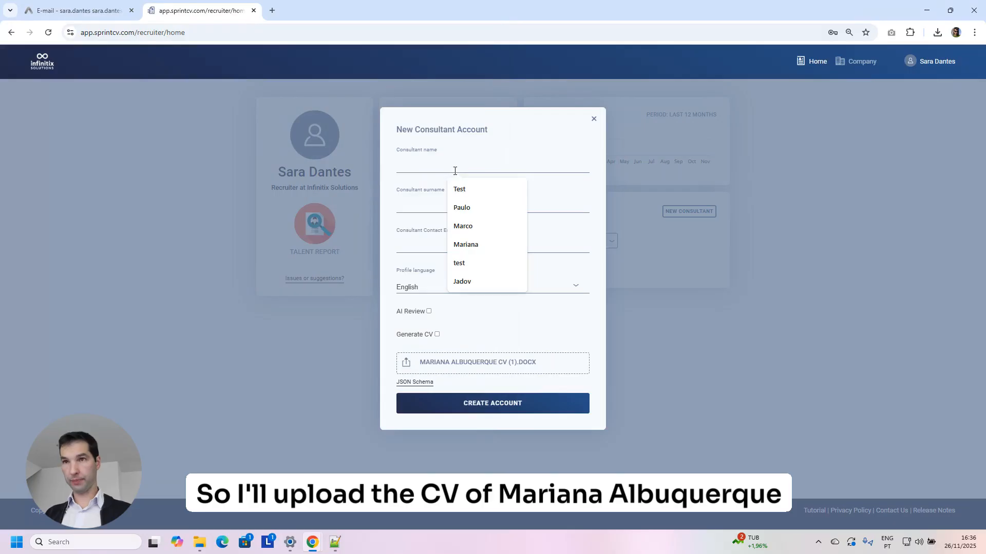
key("Tab")
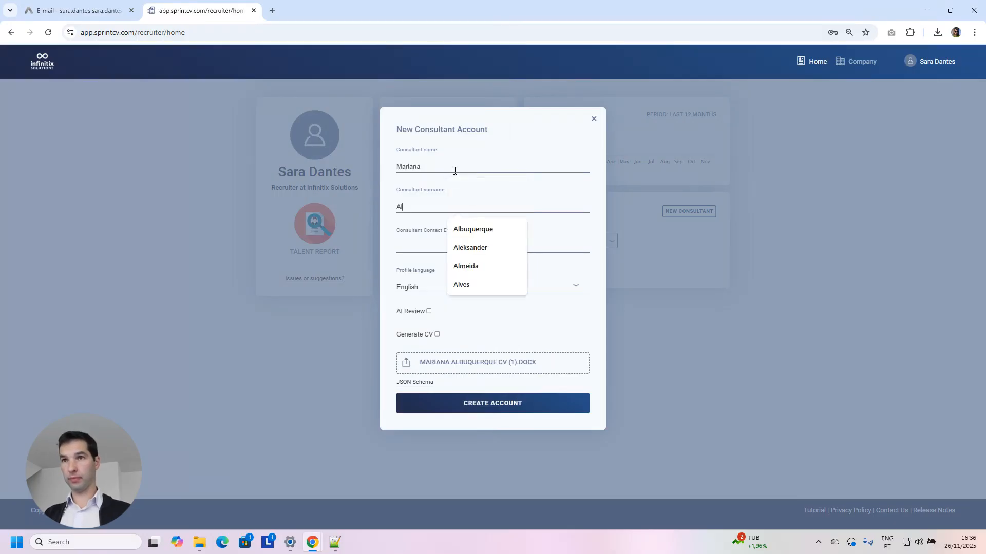
key("Down")
key("Return")
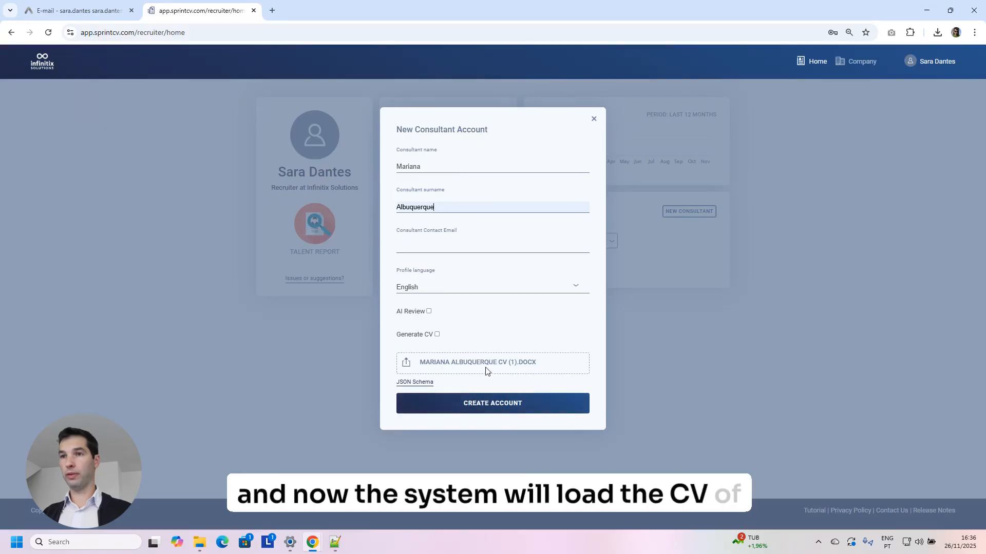
left_click(496, 407)
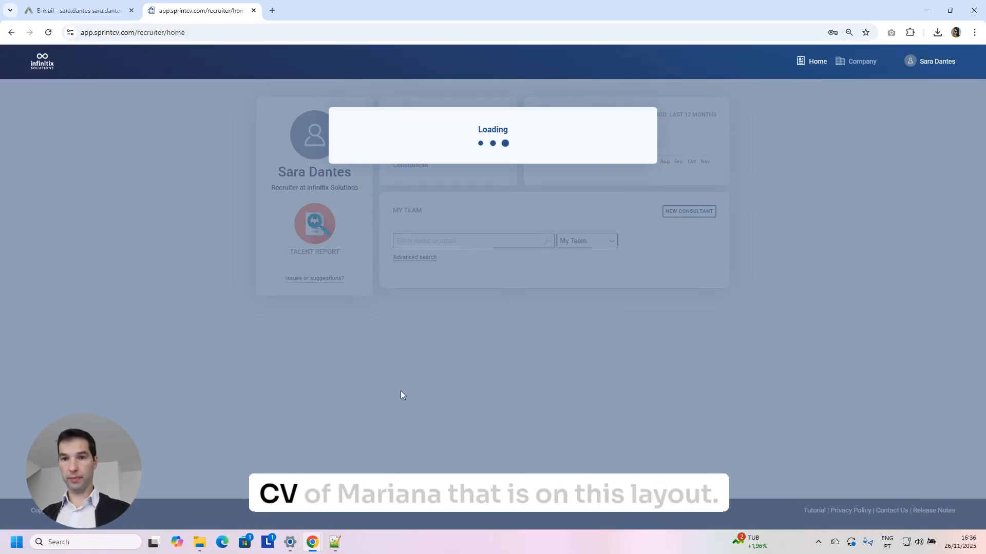
left_click(199, 542)
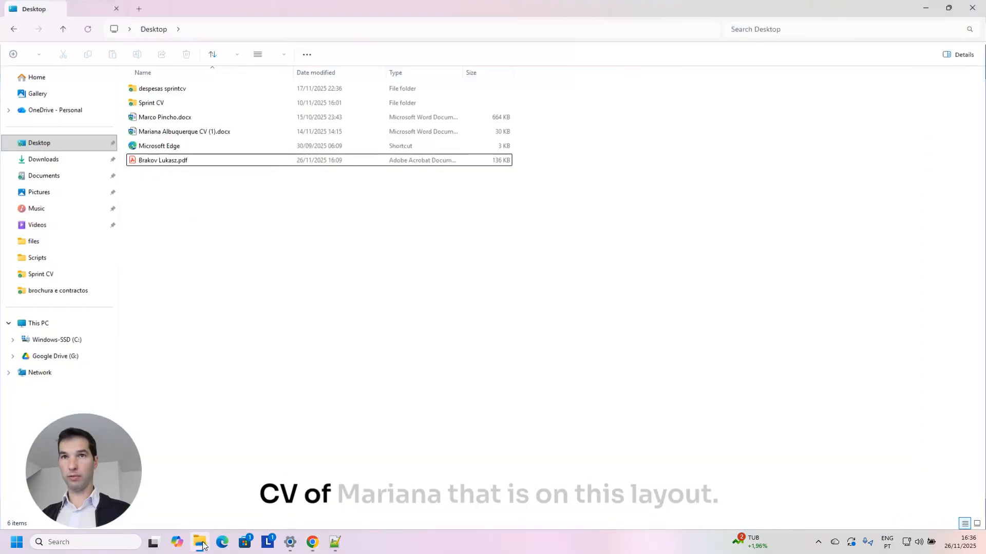
Open the candidate's CV document in Word and enable editing.
left_click(174, 133)
double_click(174, 132)
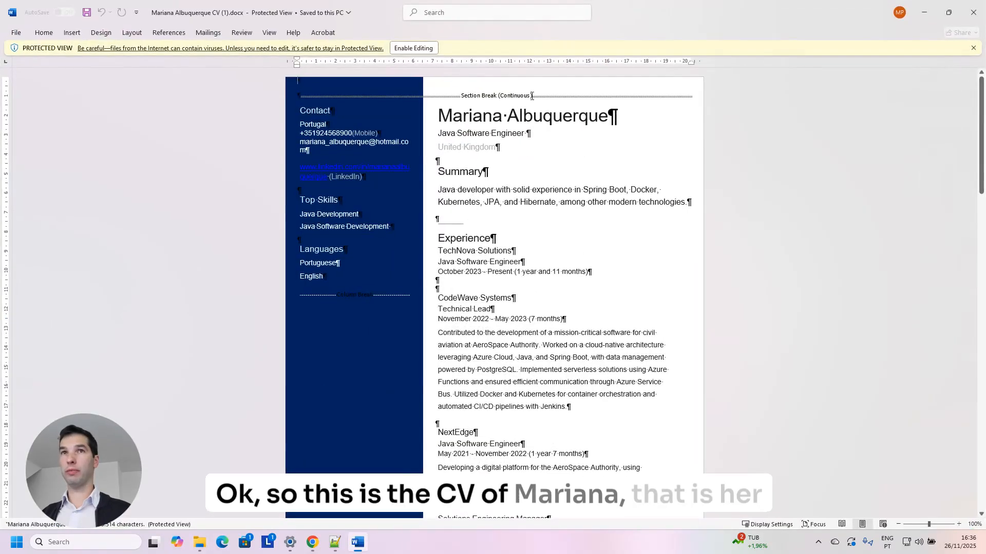
left_click(48, 34)
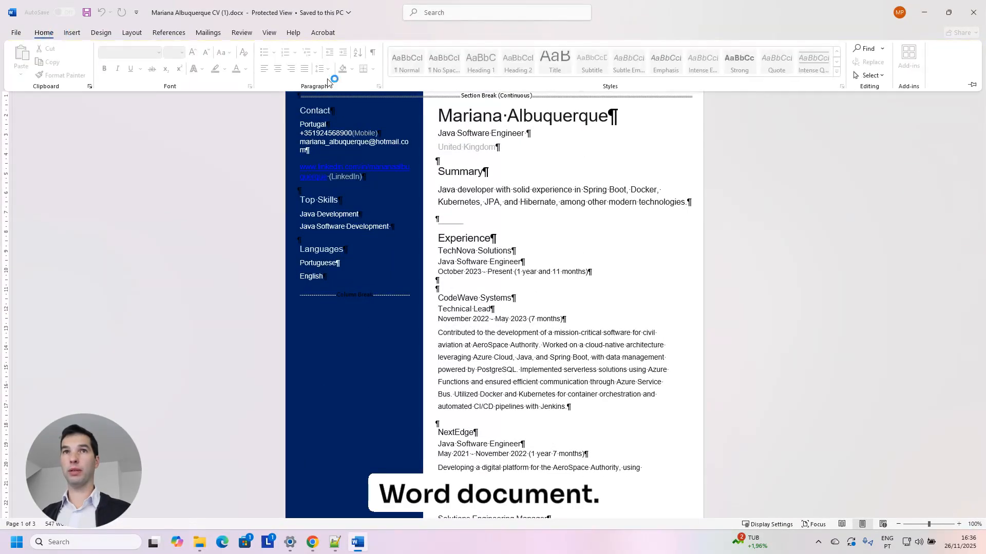
left_click(135, 96)
left_click(413, 49)
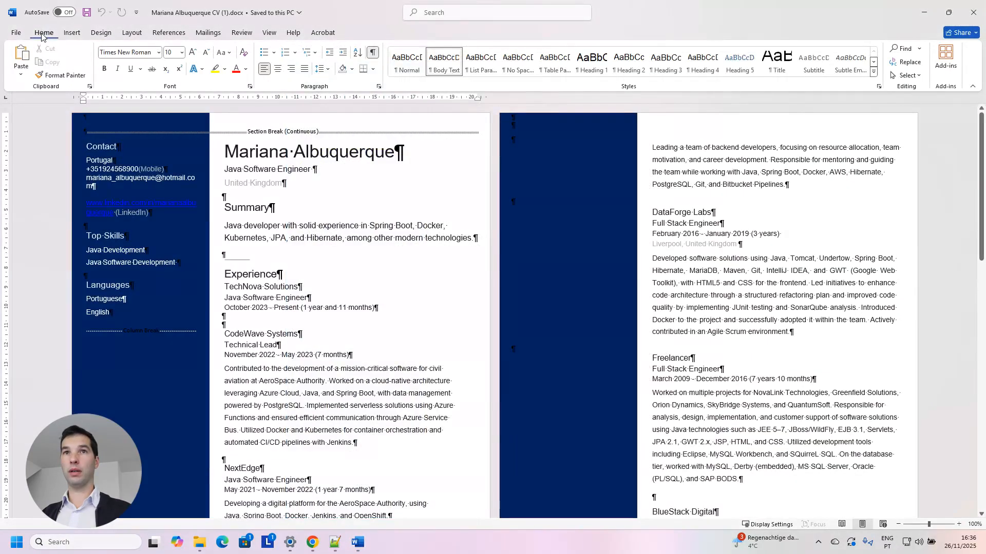
Hide the formatting marks and scroll through the CV to review it.
left_click(372, 53)
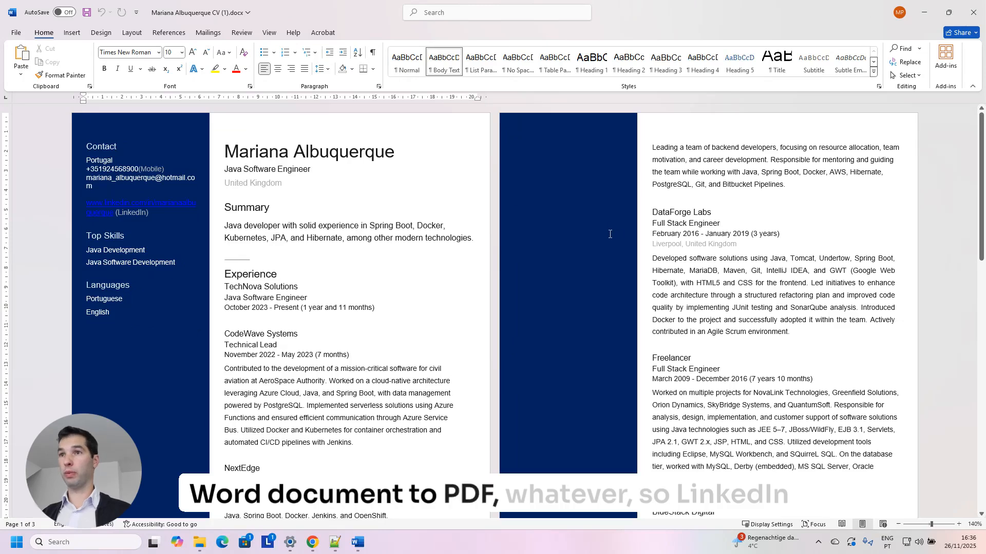
scroll(557, 240, "up", 4)
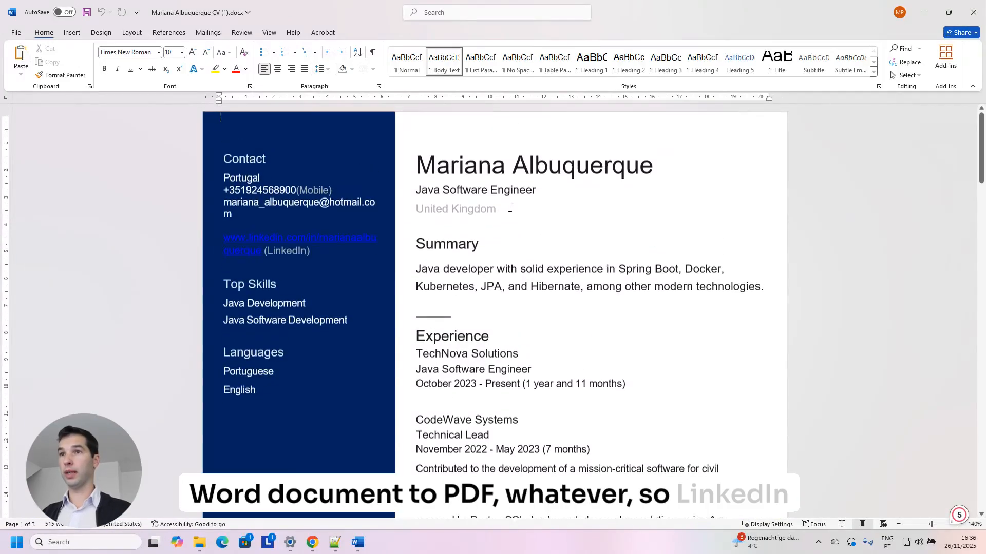
scroll(479, 190, "down", 2)
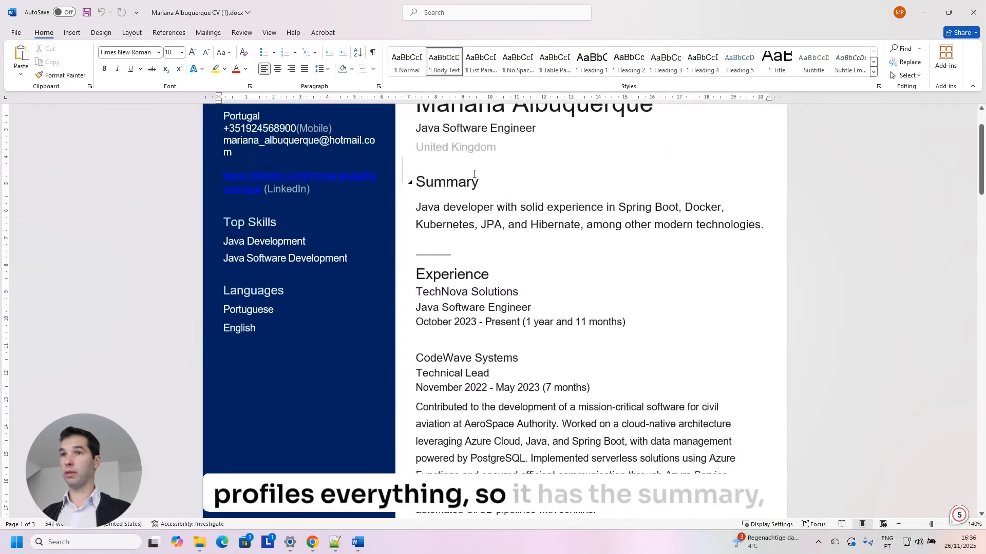
scroll(479, 190, "down", 2)
scroll(447, 325, "up", 4)
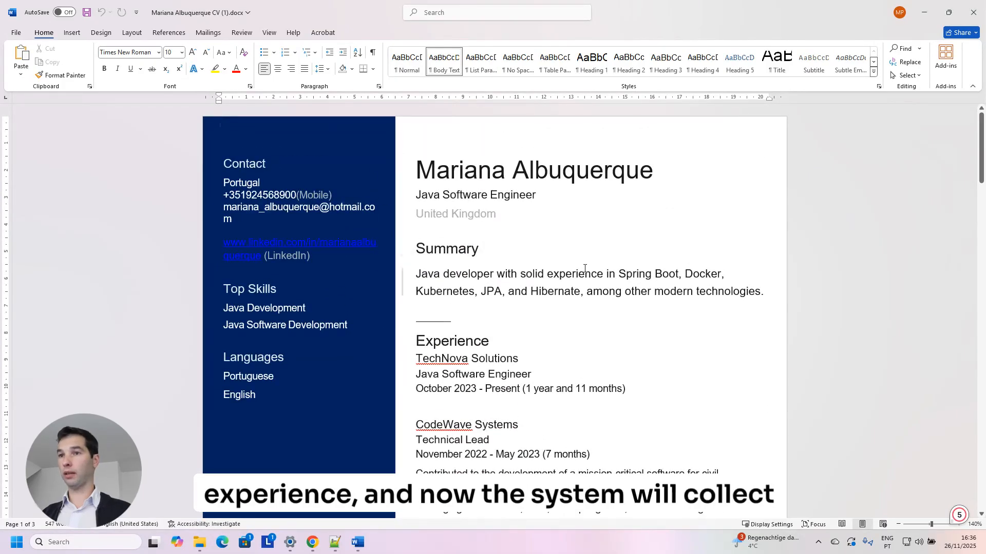
scroll(556, 269, "down", 2)
scroll(558, 356, "down", 4)
scroll(559, 335, "up", 4)
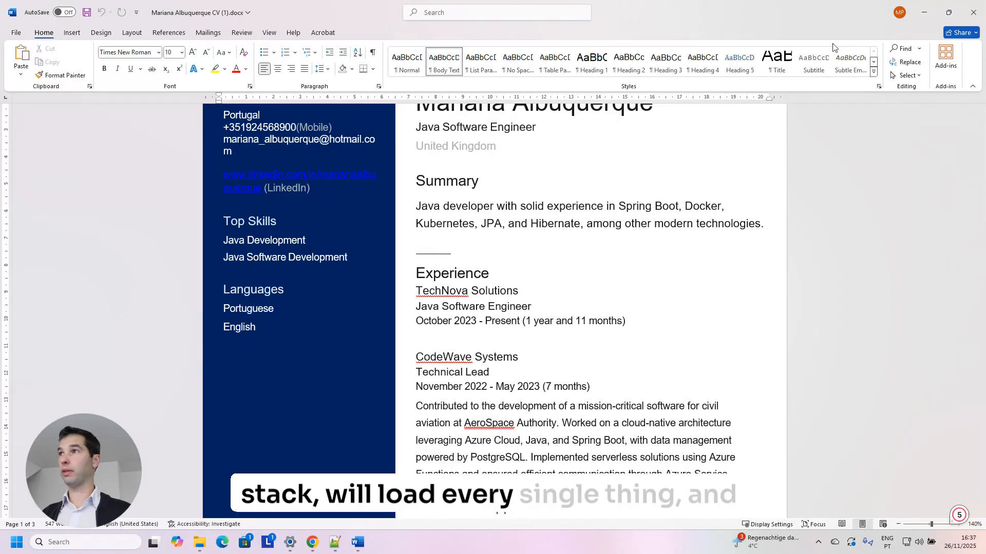
Close the CV document and minimize File Explorer to return to the browser.
left_click(974, 16)
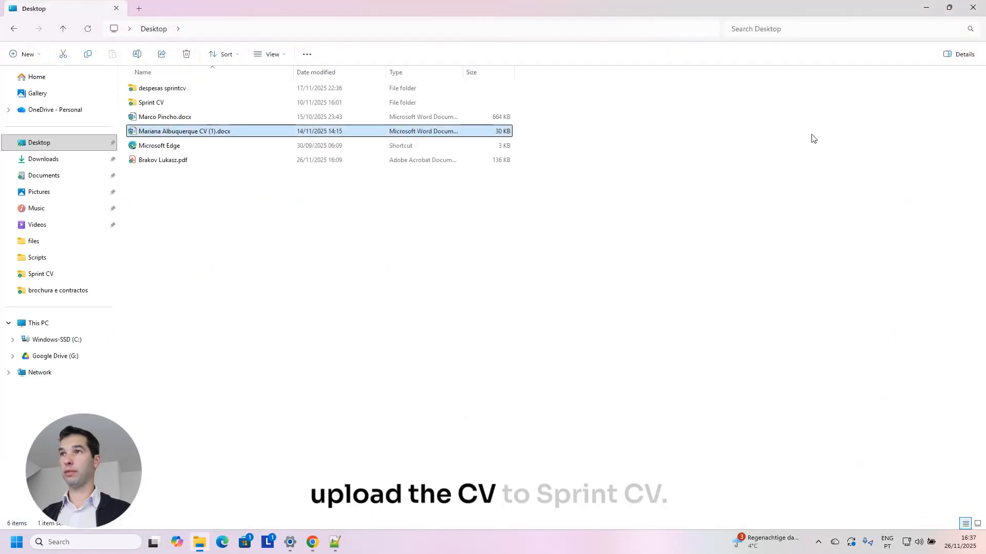
left_click(932, 12)
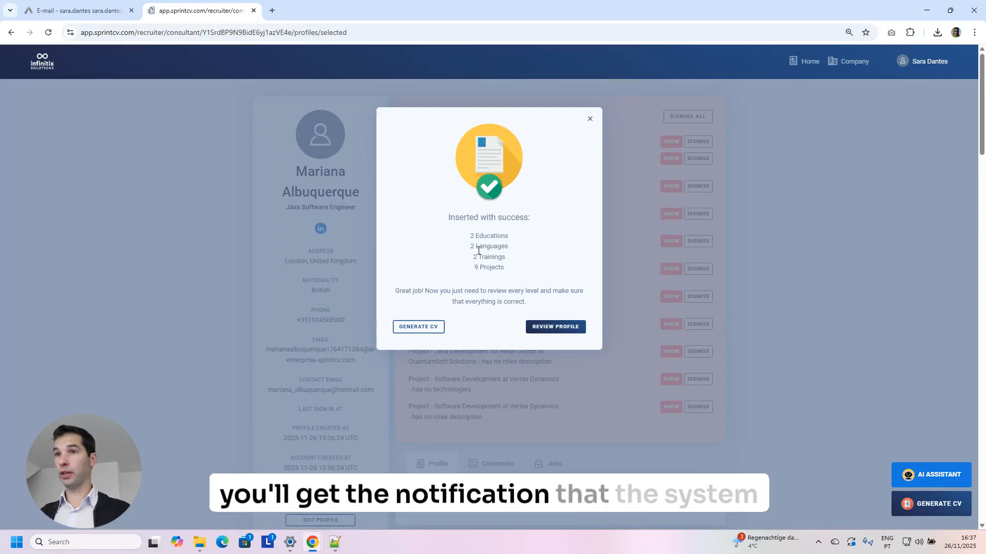
Dismiss the import summary and review the profile's warnings, stats and CV summary.
left_click(556, 325)
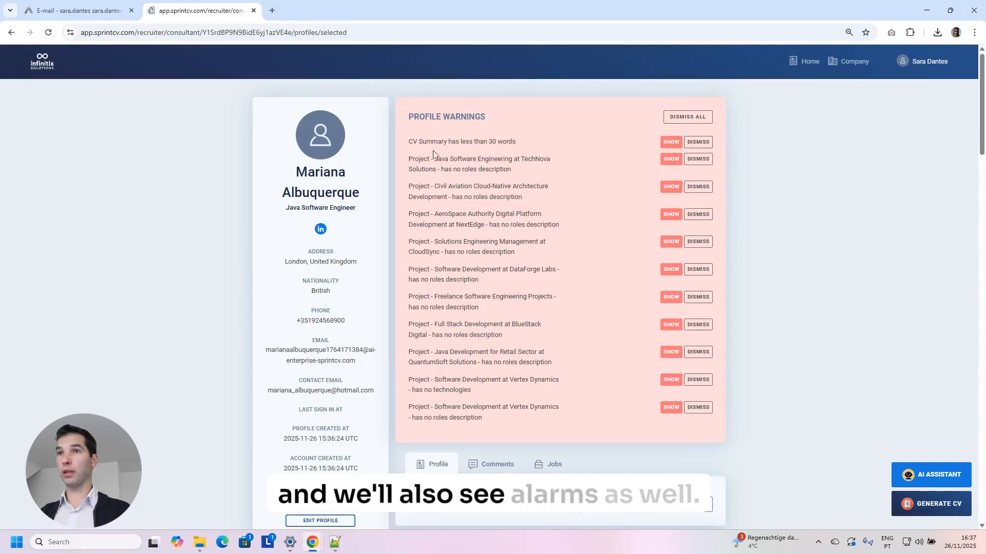
scroll(564, 214, "down", 2)
scroll(636, 114, "up", 2)
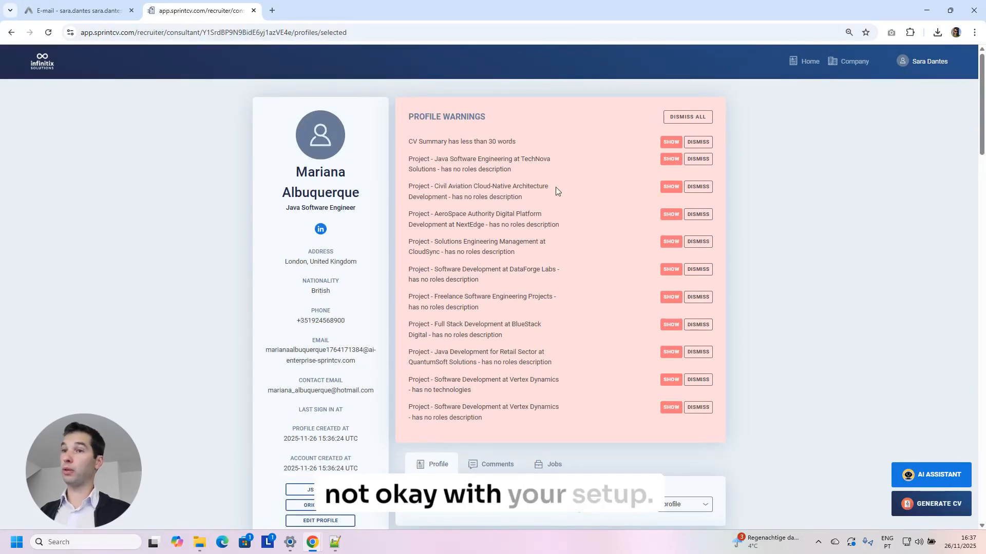
scroll(555, 192, "down", 2)
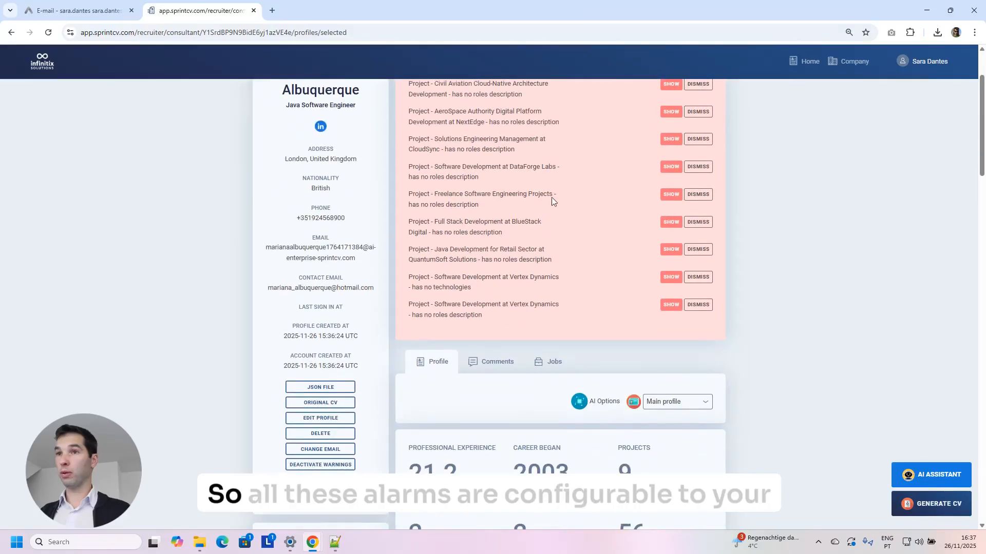
scroll(488, 248, "up", 2)
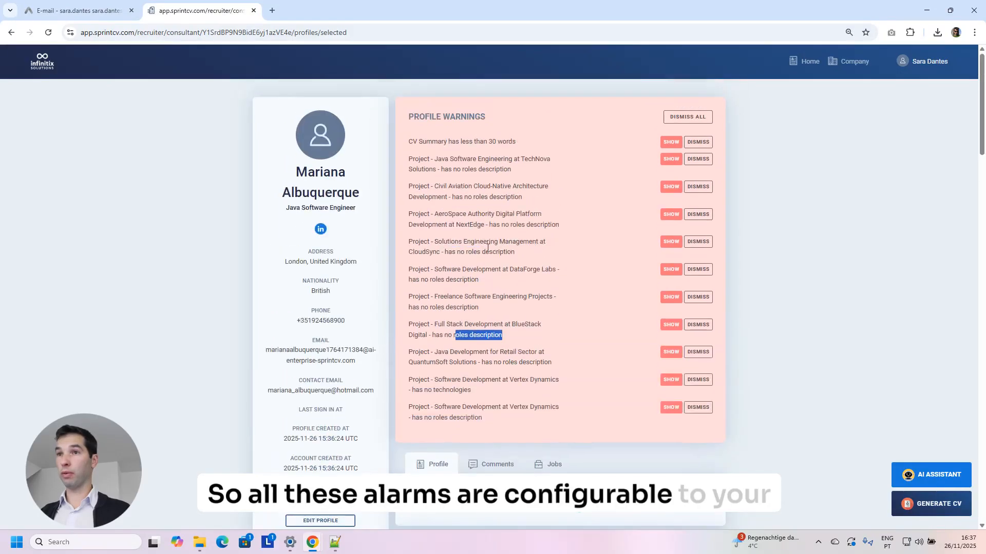
scroll(512, 250, "down", 7)
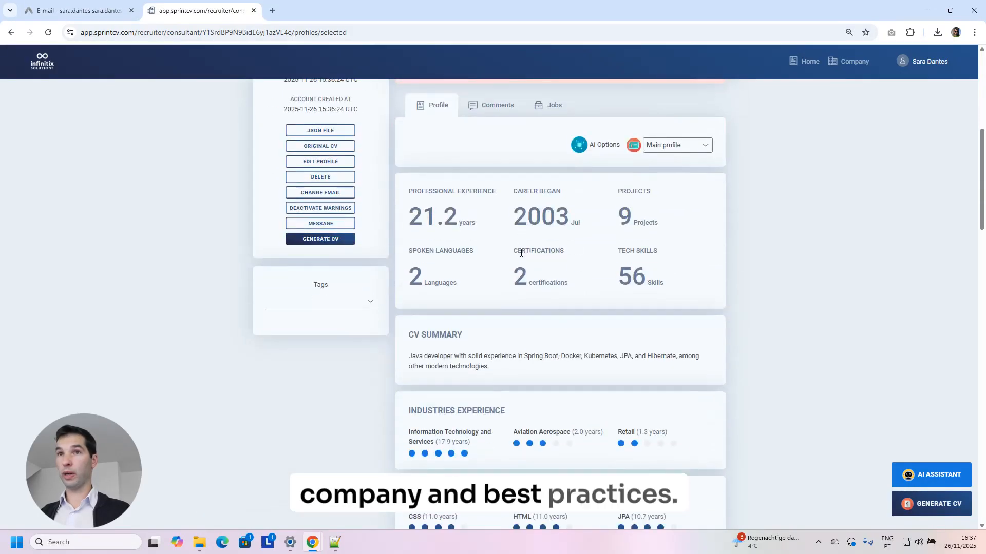
scroll(506, 263, "up", 1)
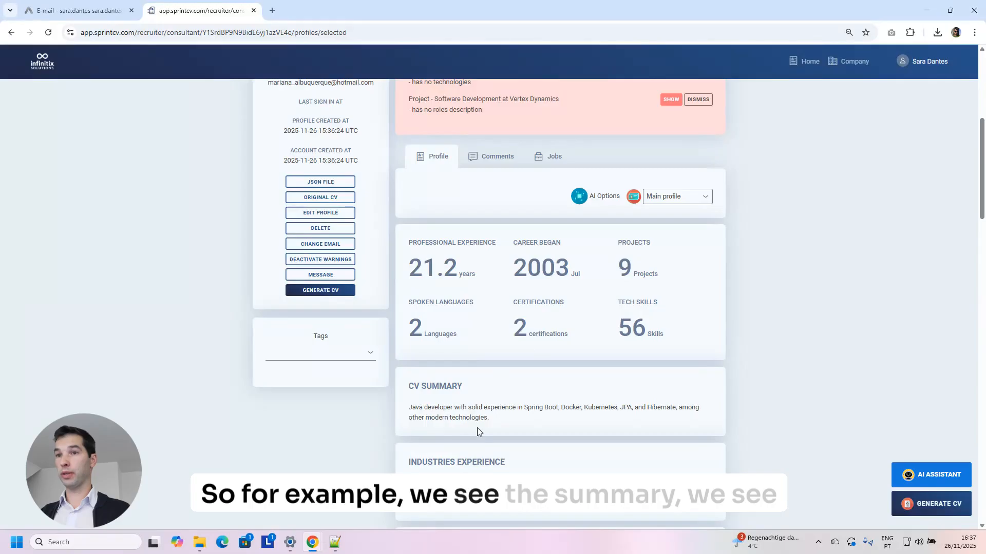
left_click_drag(477, 430, 434, 406)
scroll(435, 406, "down", 10)
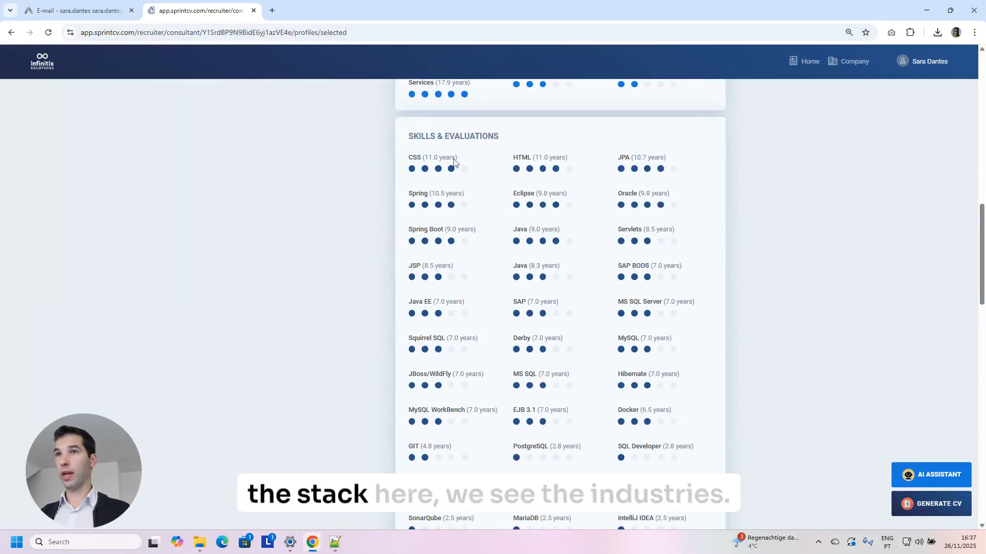
scroll(519, 187, "up", 3)
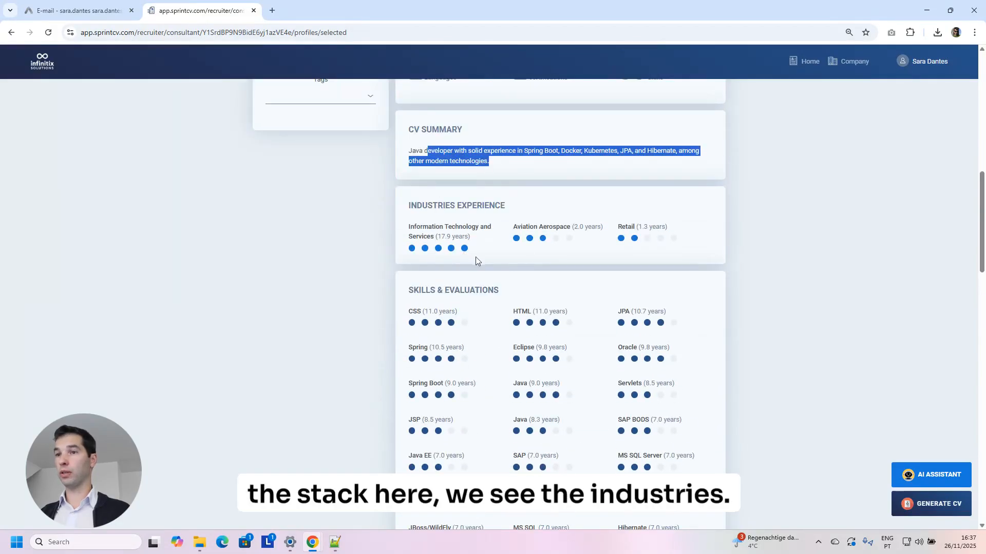
scroll(475, 258, "down", 20)
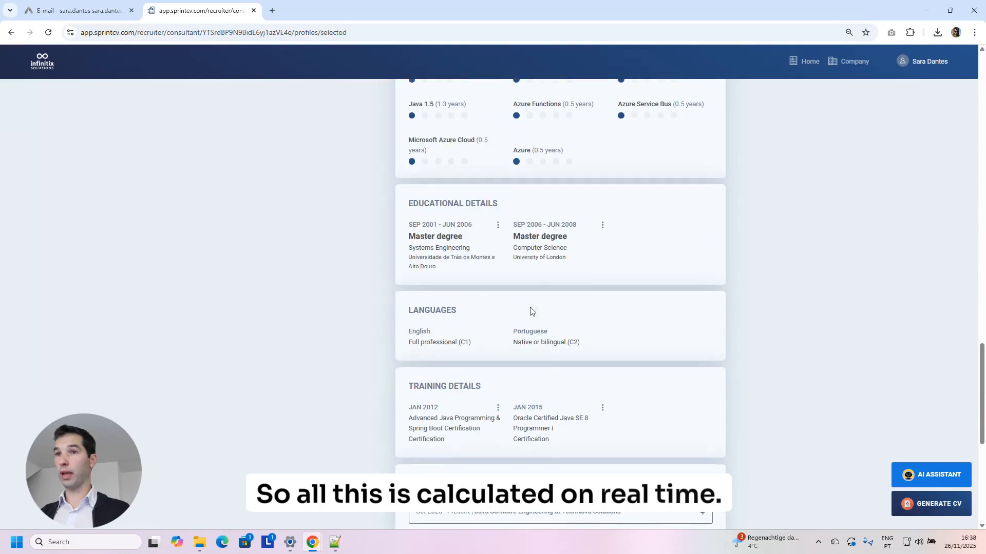
scroll(493, 257, "down", 1)
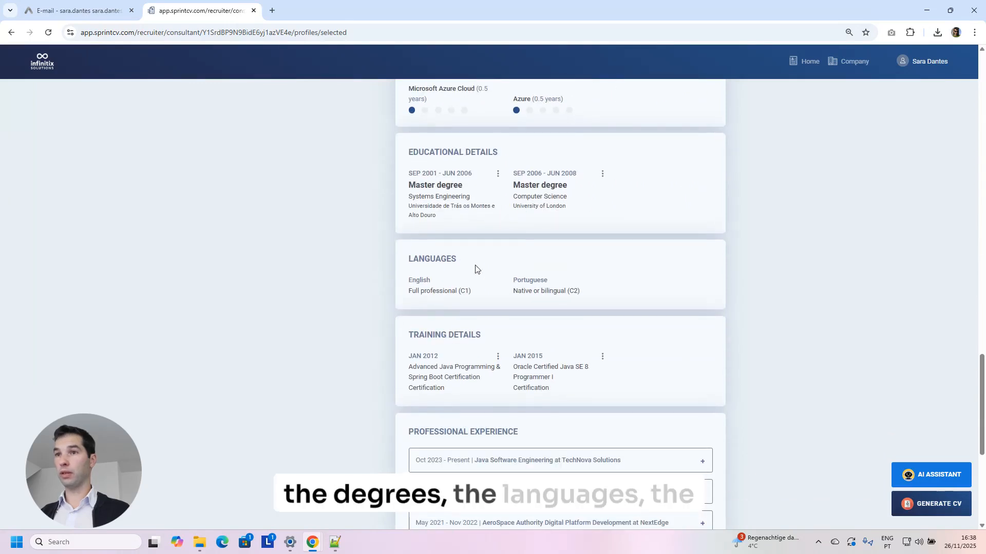
scroll(519, 298, "down", 3)
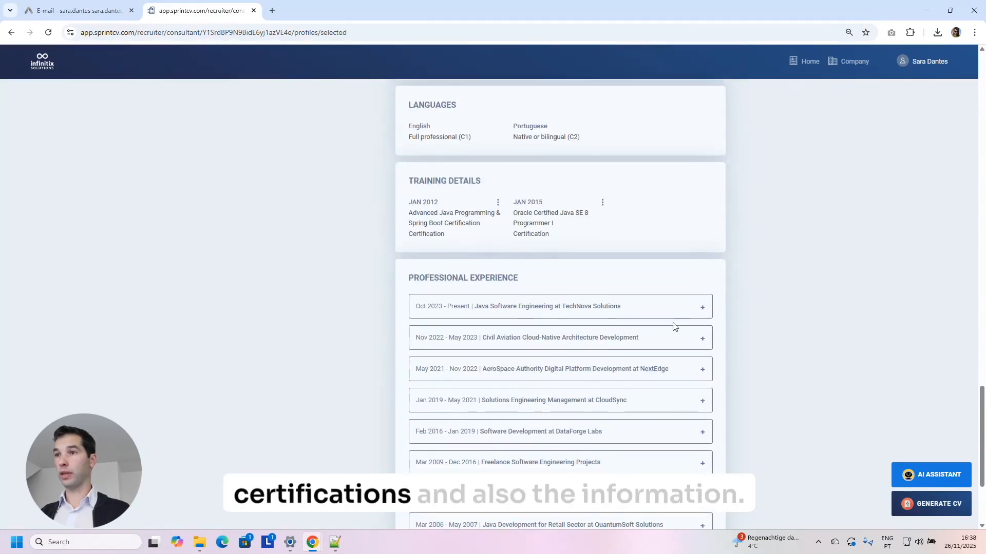
Expand the TechNova and Civil Aviation experience entries to inspect their descriptions.
left_click(705, 311)
scroll(704, 313, "down", 2)
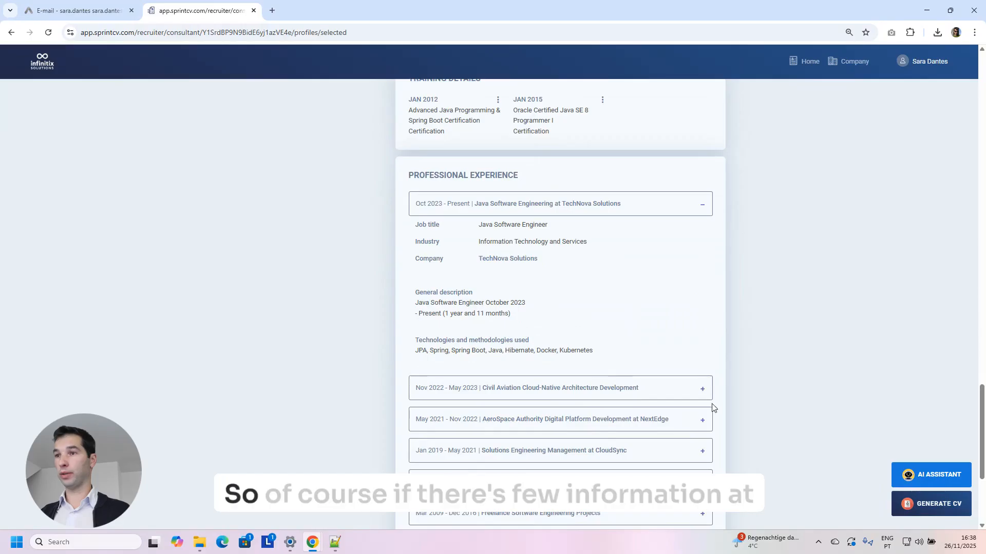
left_click(704, 392)
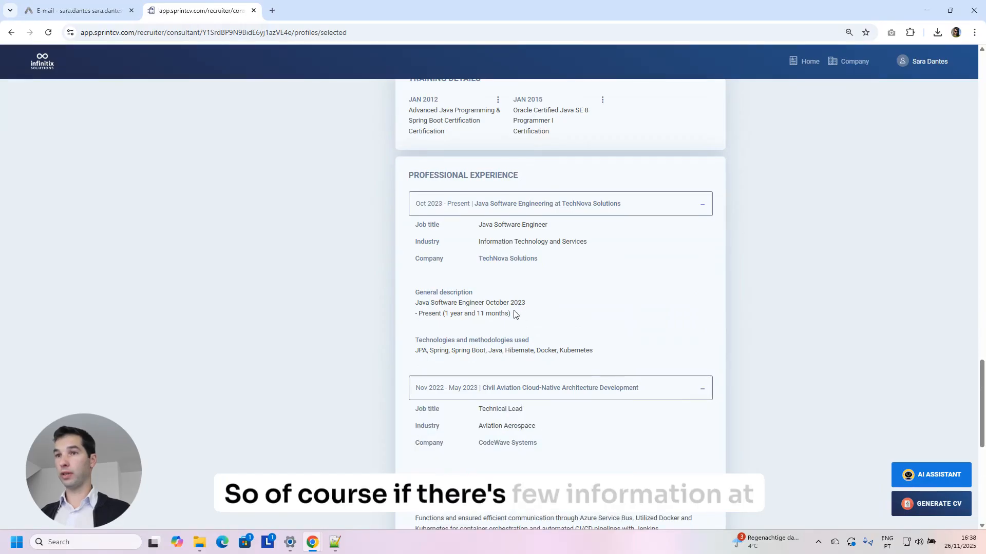
left_click_drag(514, 313, 411, 308)
scroll(539, 315, "down", 4)
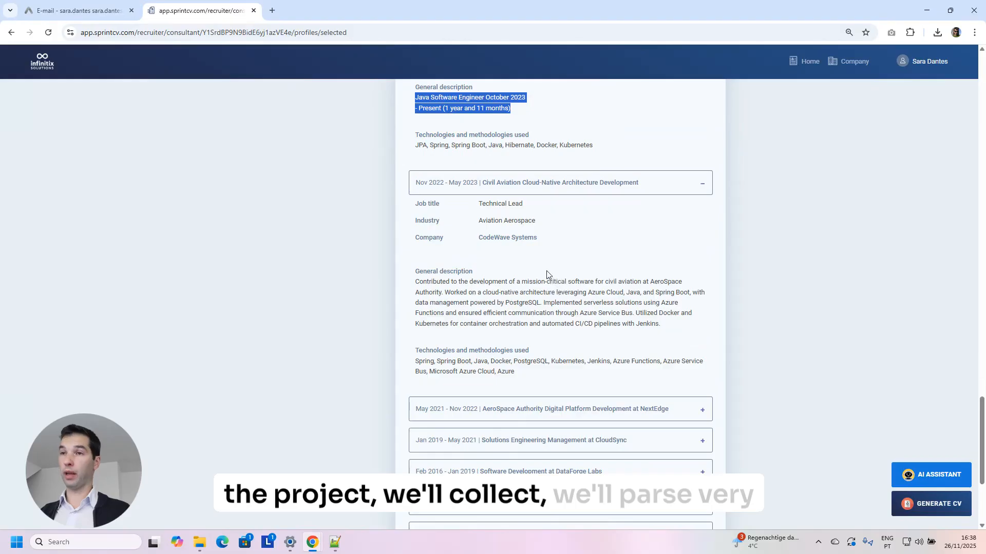
scroll(532, 169, "up", 15)
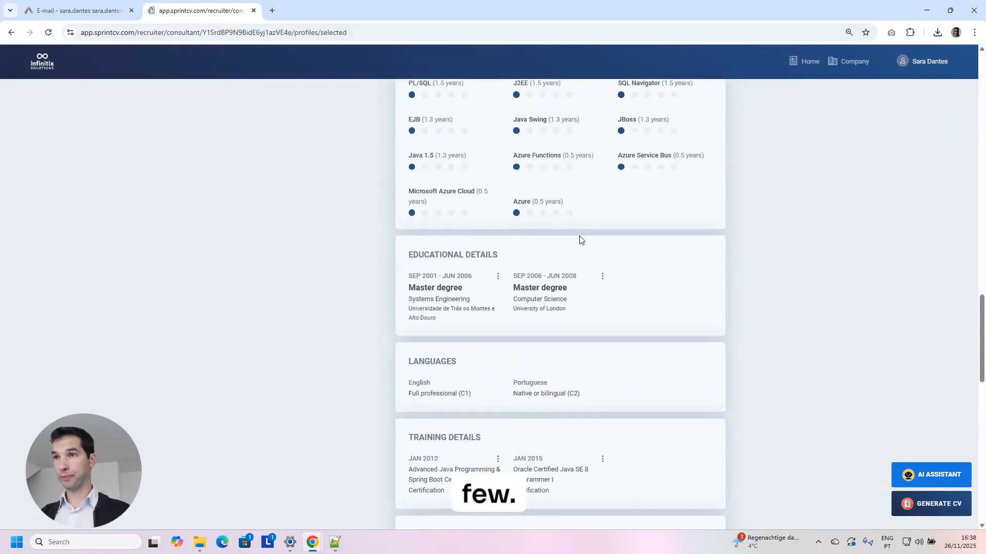
scroll(575, 234, "up", 12)
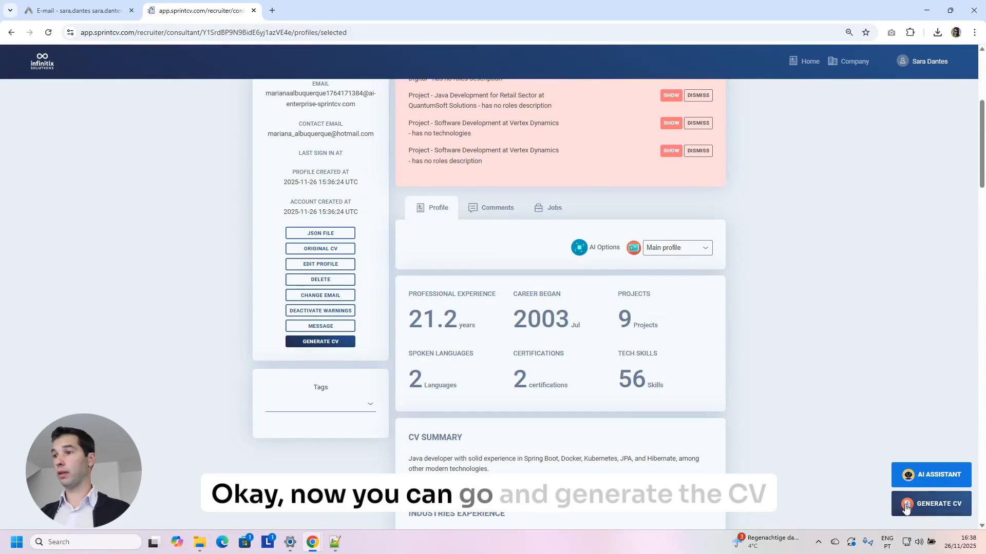
Generate an English docx CV from the Private company template set, skipping the comment prompt.
left_click(936, 505)
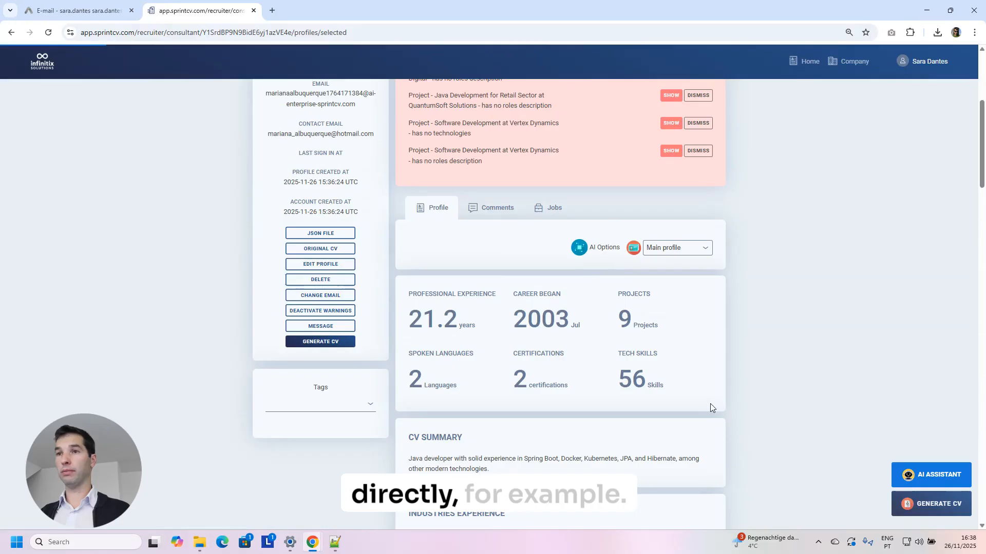
scroll(468, 349, "down", 3)
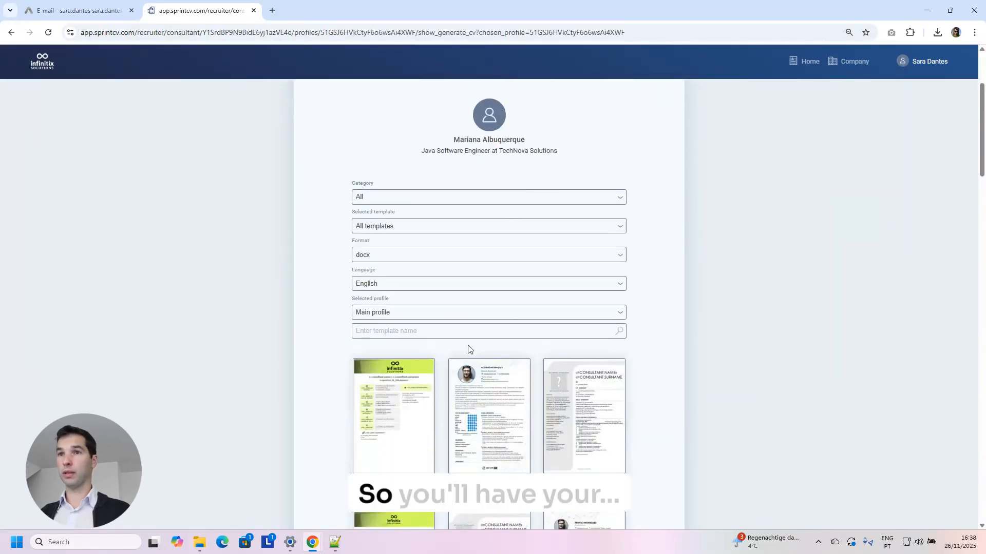
left_click(402, 200)
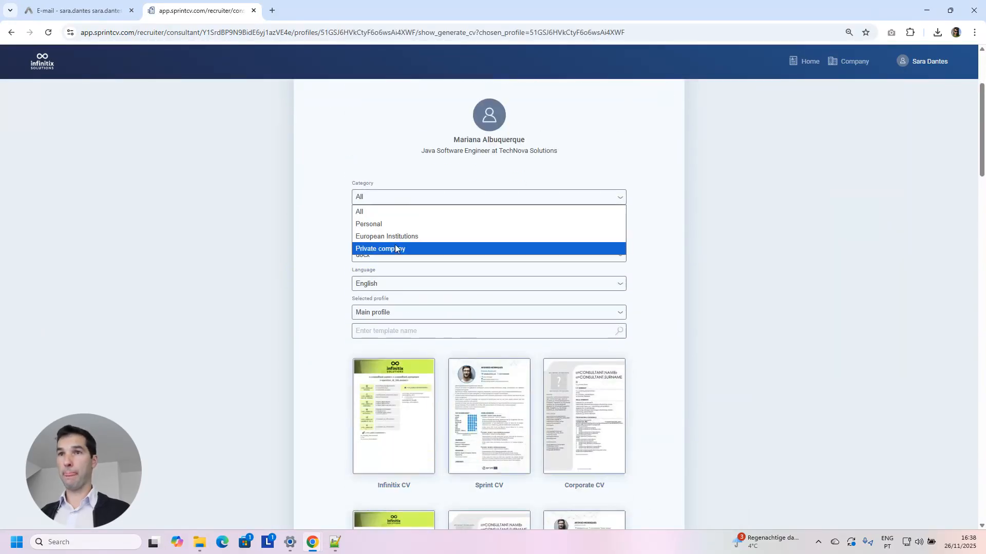
left_click(402, 248)
left_click(394, 227)
left_click(396, 254)
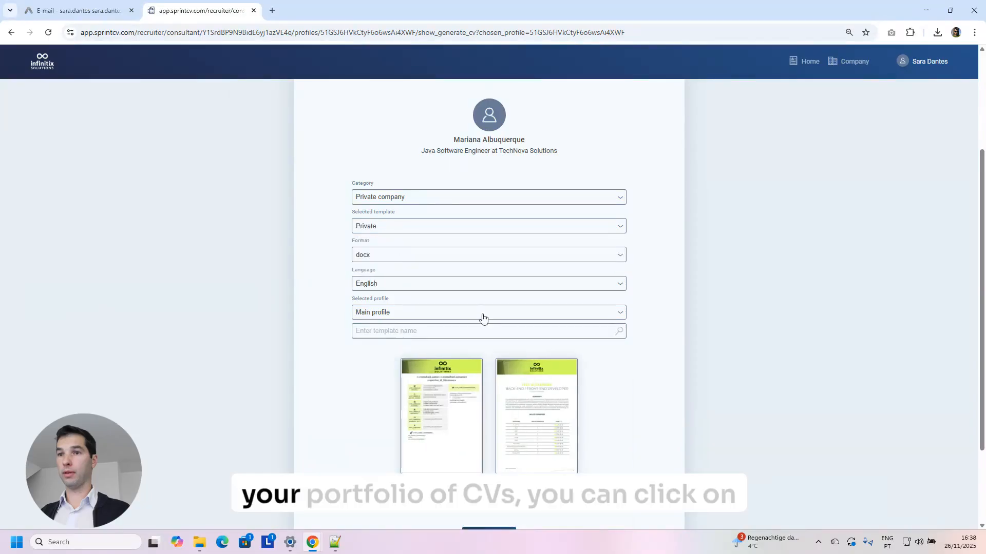
scroll(534, 384, "down", 2)
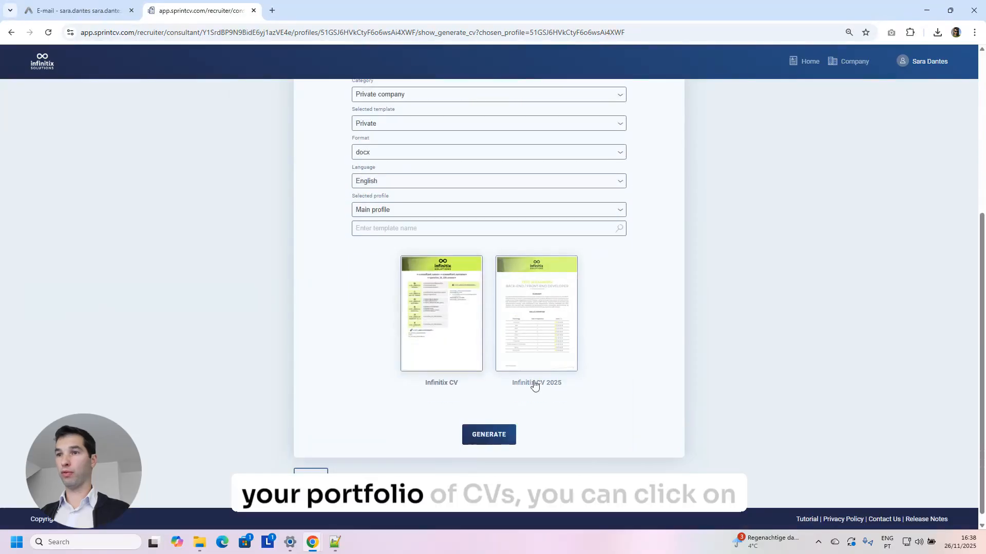
left_click(503, 441)
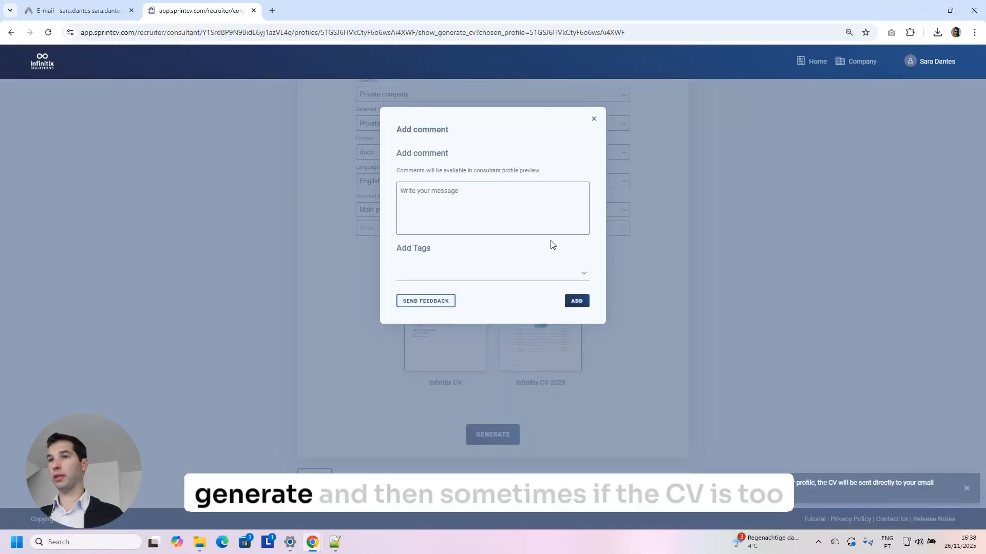
left_click(594, 119)
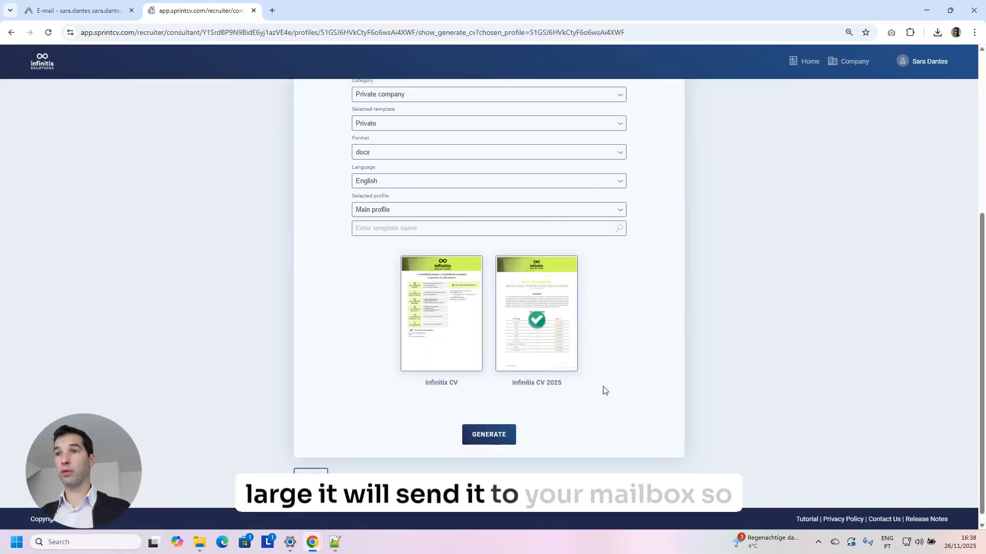
Return to the consultant's profile page and scroll through its warnings and experience figures.
scroll(513, 319, "up", 3)
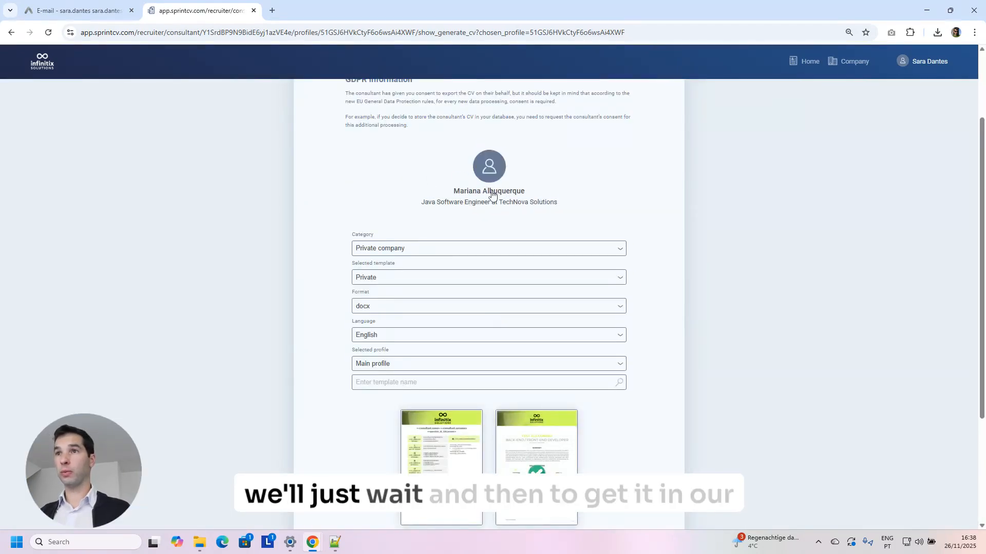
scroll(496, 308, "up", 2)
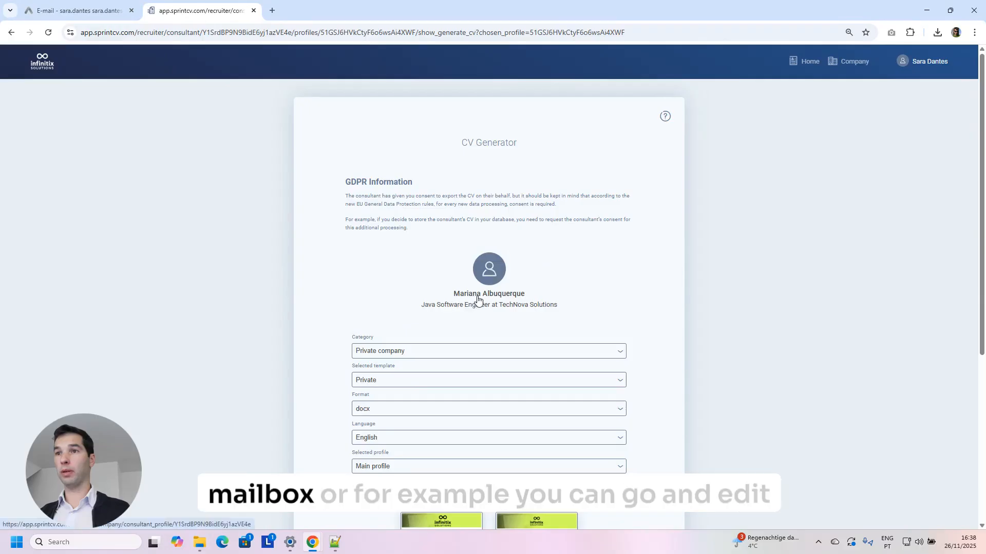
left_click(445, 257)
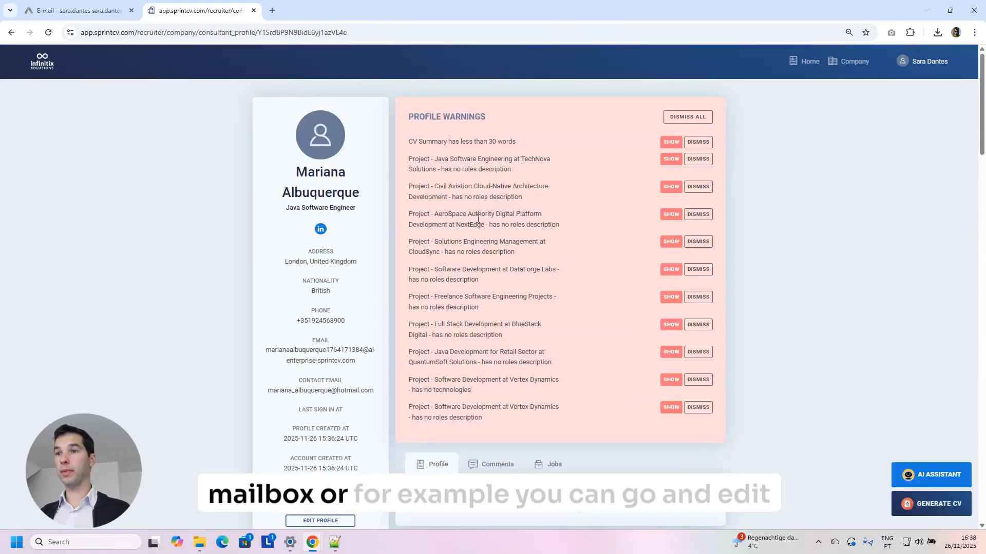
scroll(497, 221, "down", 4)
scroll(517, 239, "down", 4)
In the webmail, open the 'New CV has been generated' email and read its profile warnings.
scroll(347, 184, "up", 2)
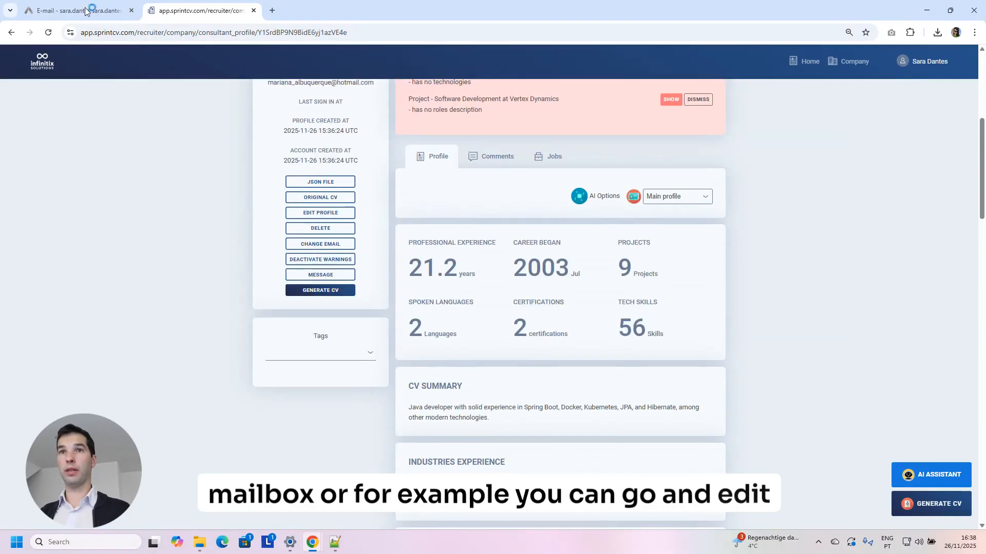
left_click(90, 9)
left_click(241, 137)
scroll(579, 279, "down", 3)
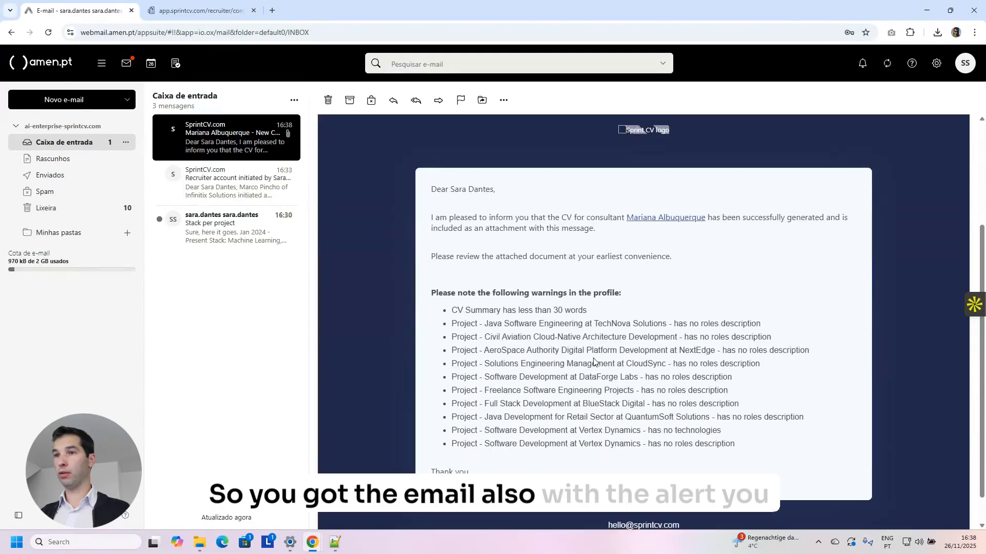
scroll(658, 226, "down", 1)
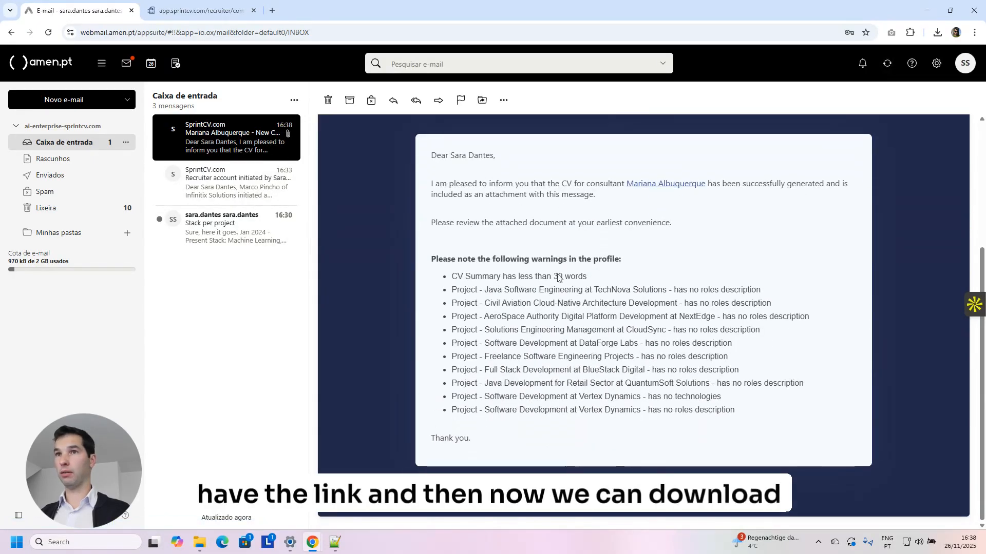
scroll(564, 398, "up", 4)
Open the attached Infinitix CV 2025.docx in Word and check the name and JAVA SOFTWARE ENGINEER title.
left_click(366, 233)
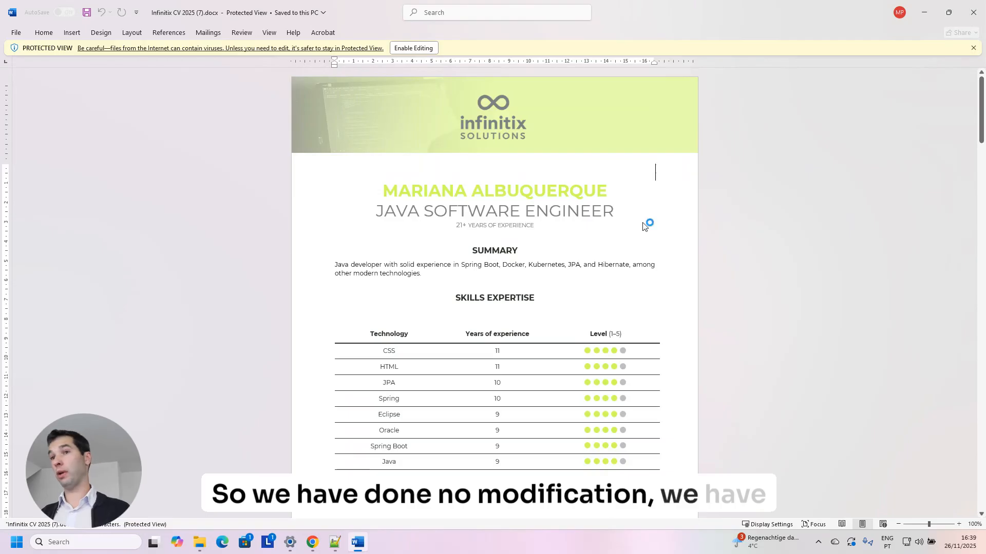
left_click_drag(377, 197, 497, 207)
left_click(448, 220)
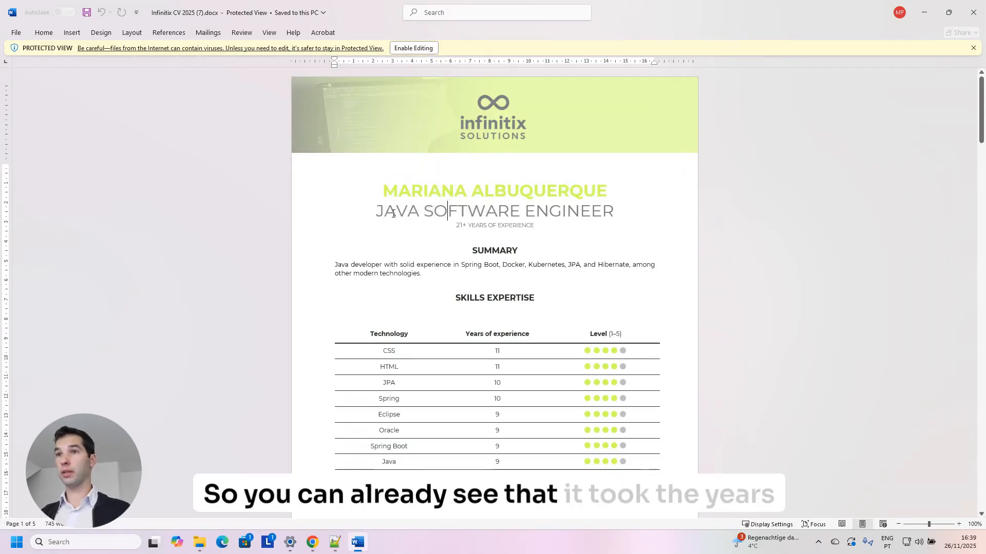
left_click_drag(393, 213, 571, 218)
left_click_drag(456, 226, 520, 226)
scroll(519, 251, "down", 2)
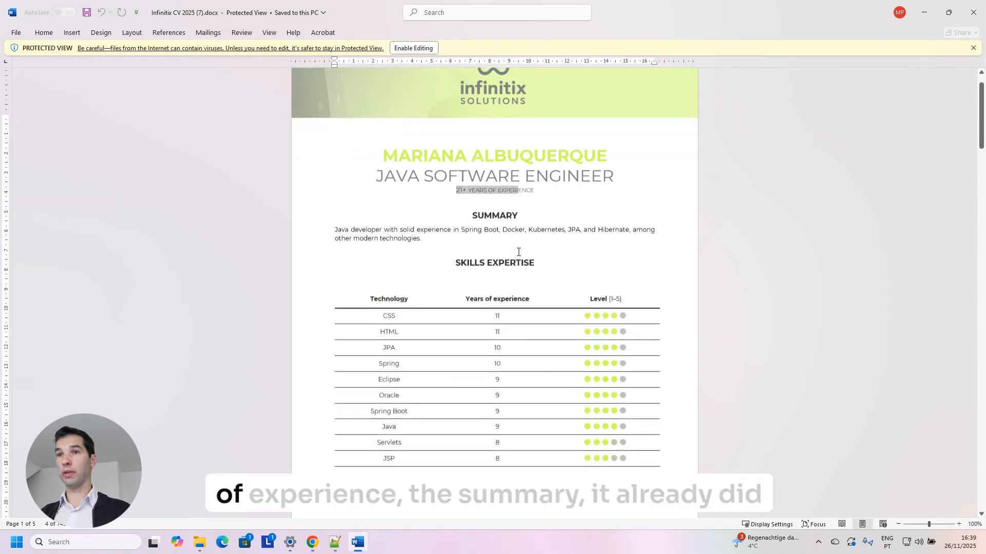
left_click_drag(424, 224, 378, 217)
Review the CV's TechNova stack and technologies in Protected View, then minimize Word.
scroll(405, 231, "down", 3)
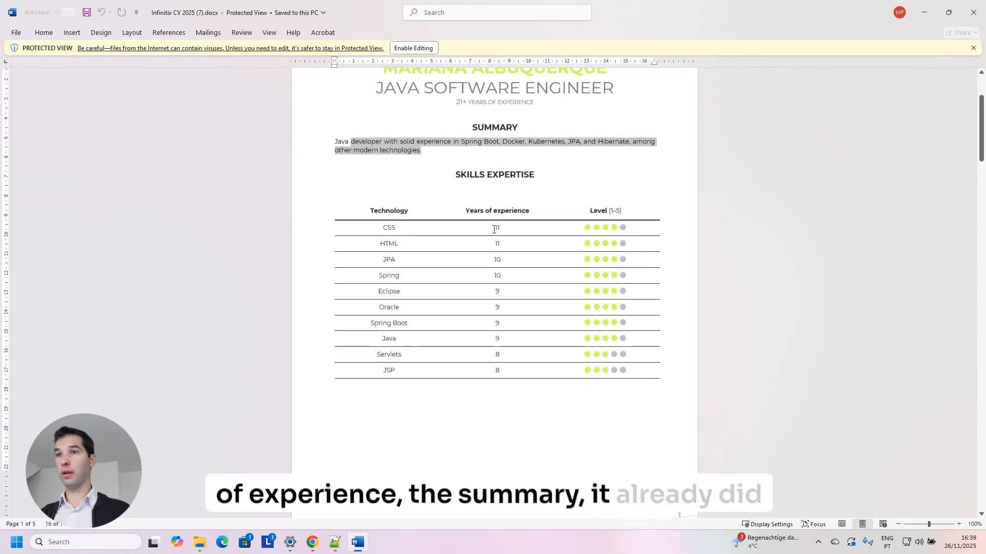
left_click_drag(497, 226, 497, 307)
left_click_drag(396, 227, 433, 293)
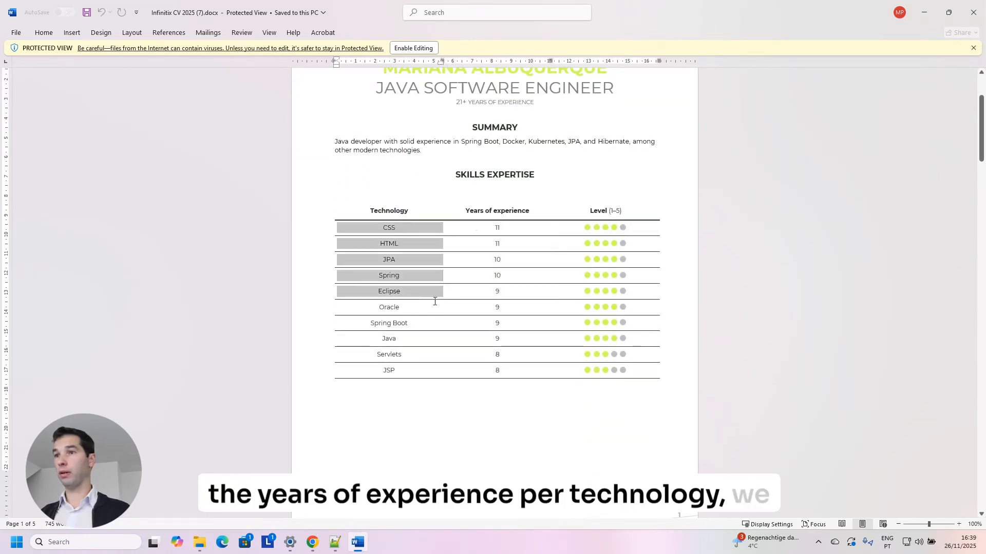
scroll(604, 146, "down", 4)
scroll(604, 145, "down", 13)
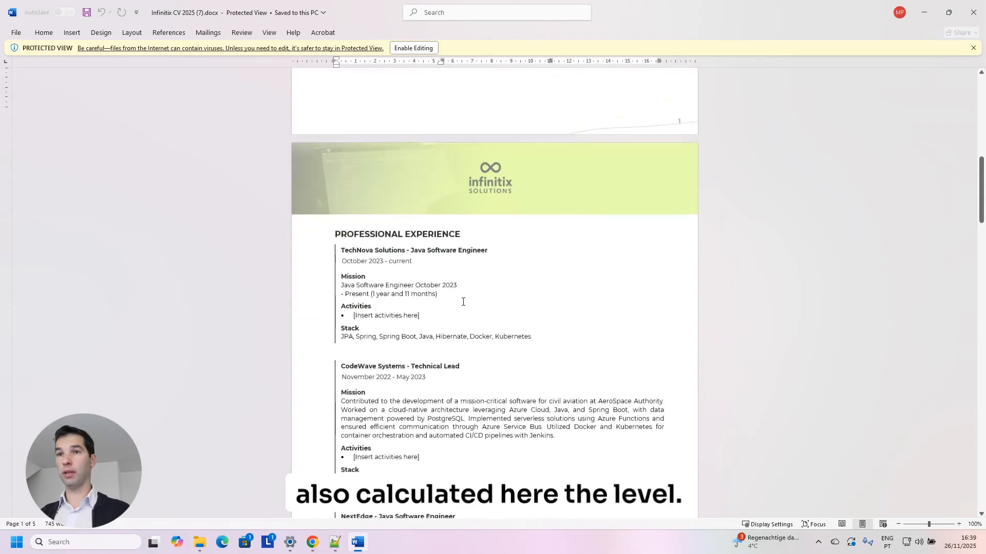
left_click_drag(533, 311, 405, 281)
scroll(356, 221, "down", 3)
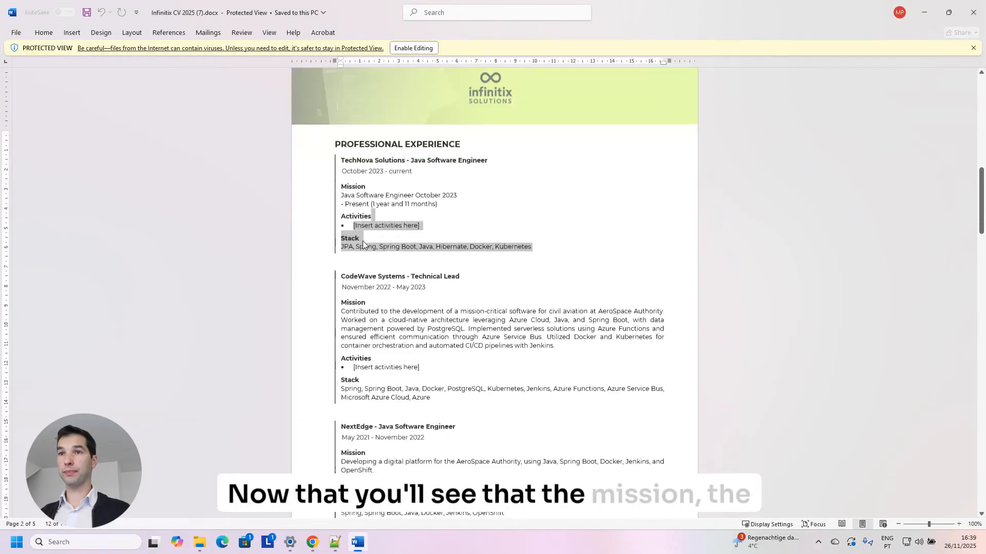
left_click_drag(342, 187, 403, 198)
left_click_drag(385, 240, 511, 244)
scroll(516, 244, "down", 10)
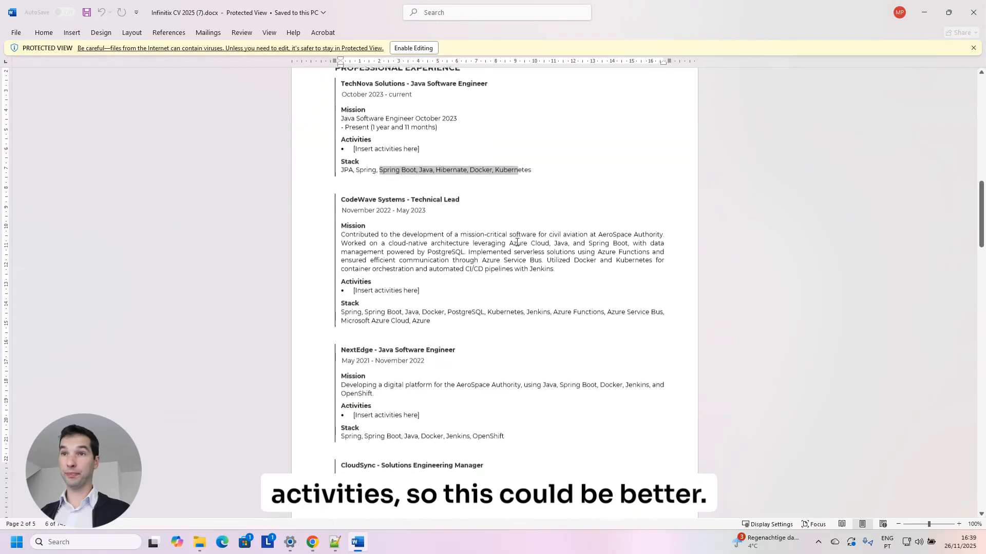
scroll(494, 231, "down", 20)
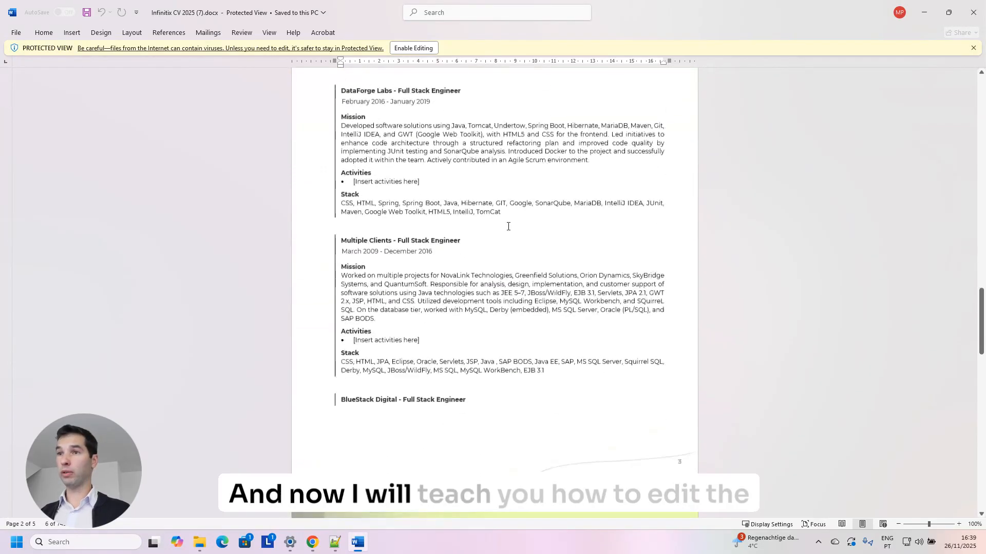
left_click(927, 14)
Open the CV Summary editor and generate a summary with the AI Assistant.
left_click(154, 9)
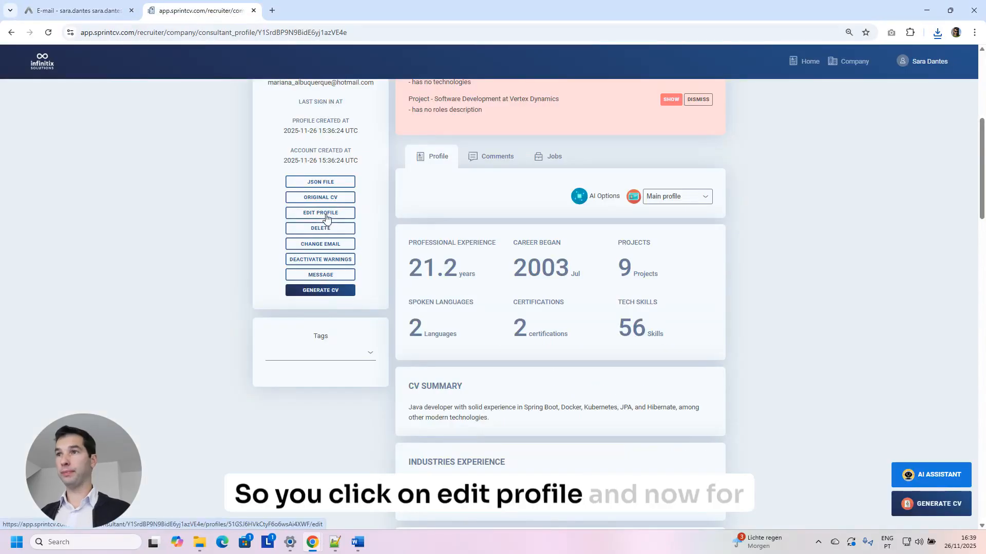
scroll(528, 251, "down", 9)
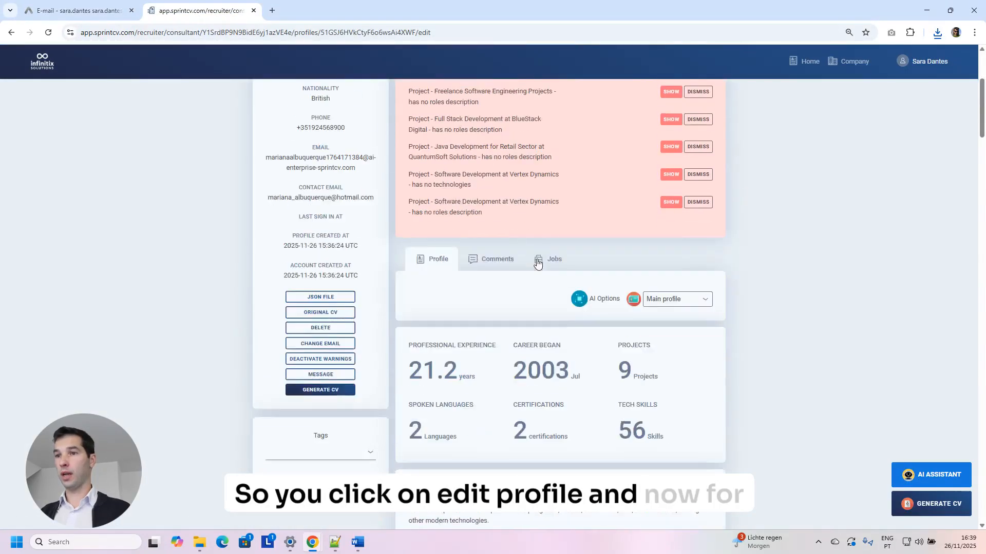
left_click(706, 232)
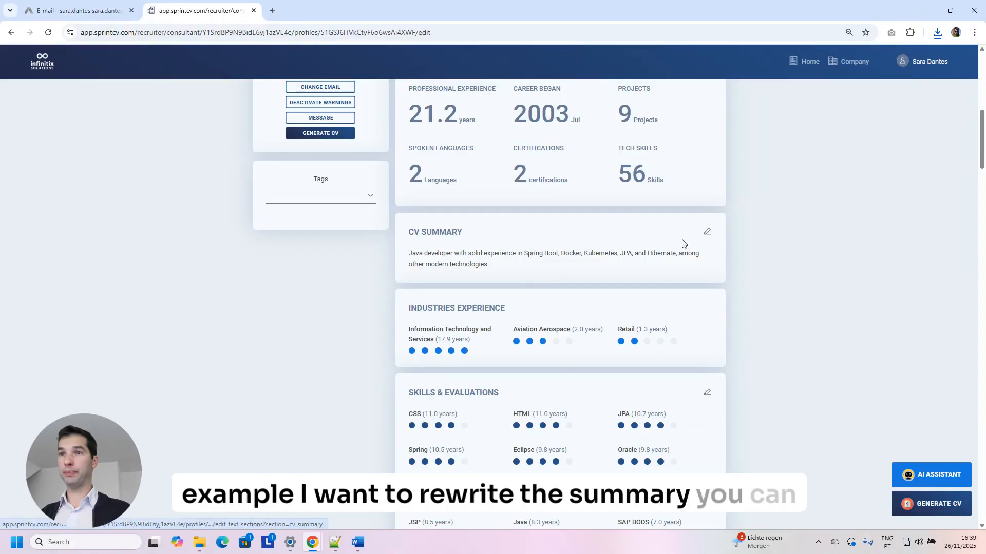
left_click(386, 291)
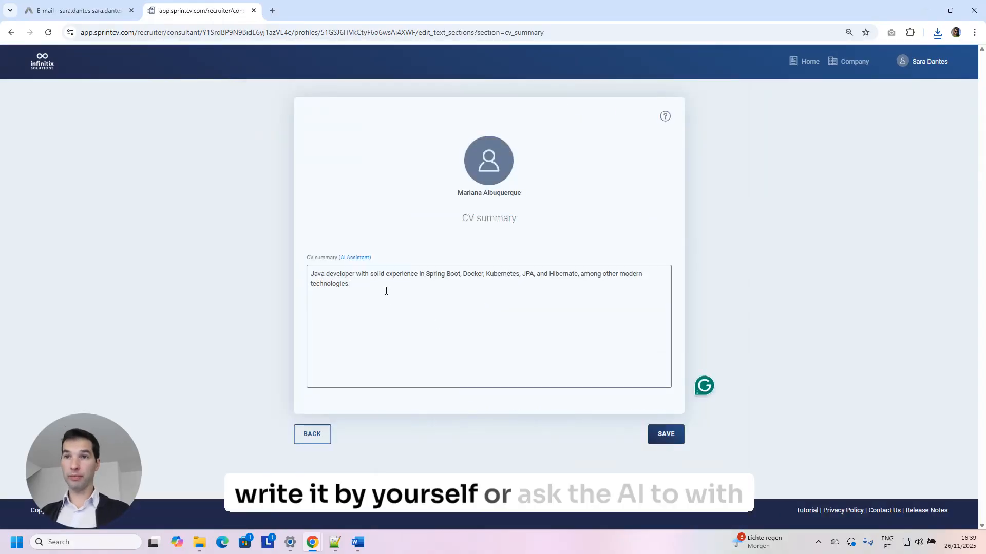
left_click(354, 258)
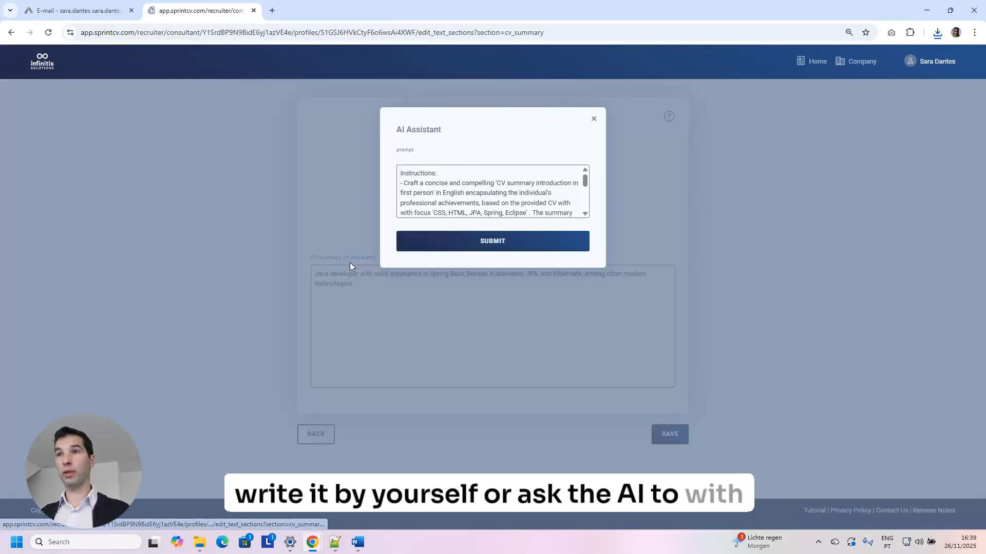
left_click(499, 242)
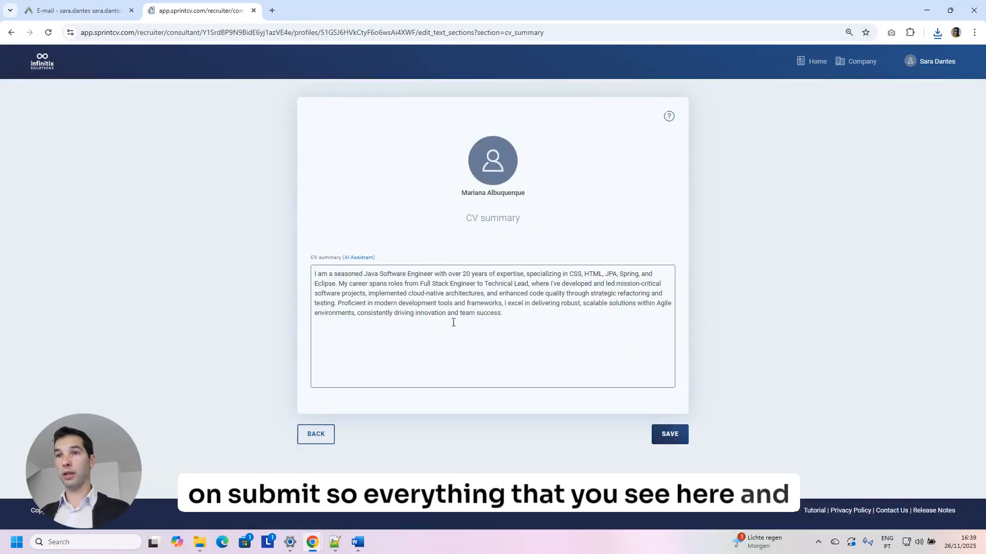
left_click_drag(322, 274, 512, 312)
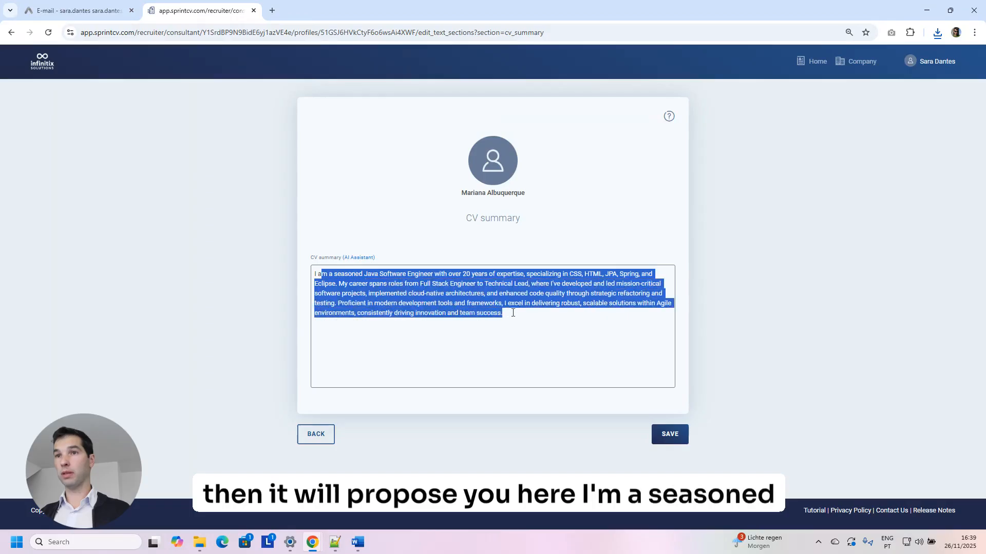
Regenerate the summary in third person with up to 200 words.
left_click(362, 257)
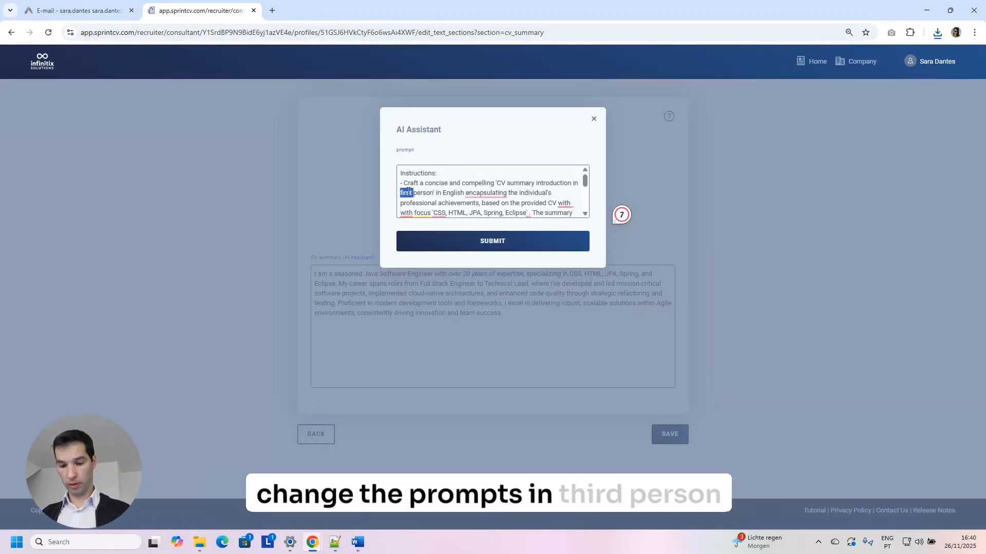
type("third")
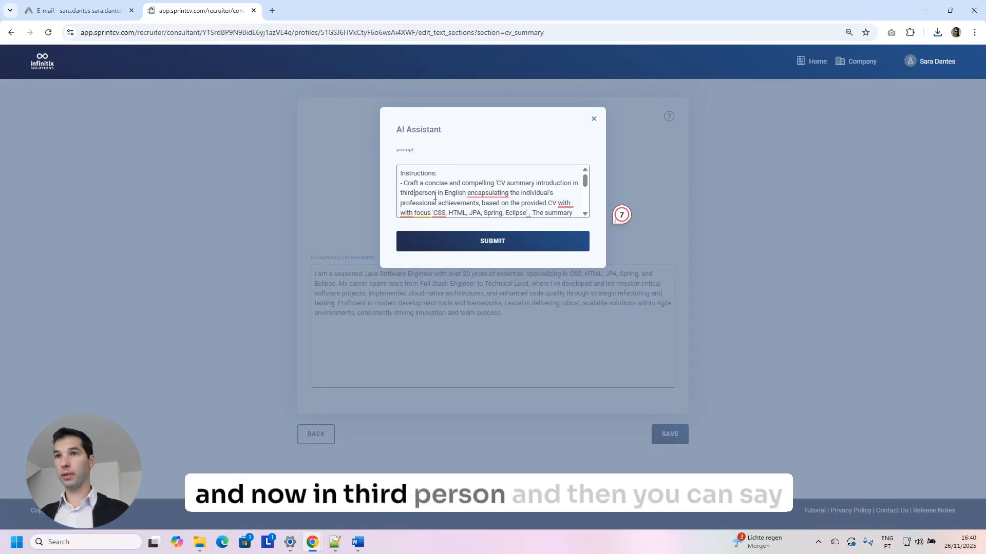
scroll(511, 200, "down", 8)
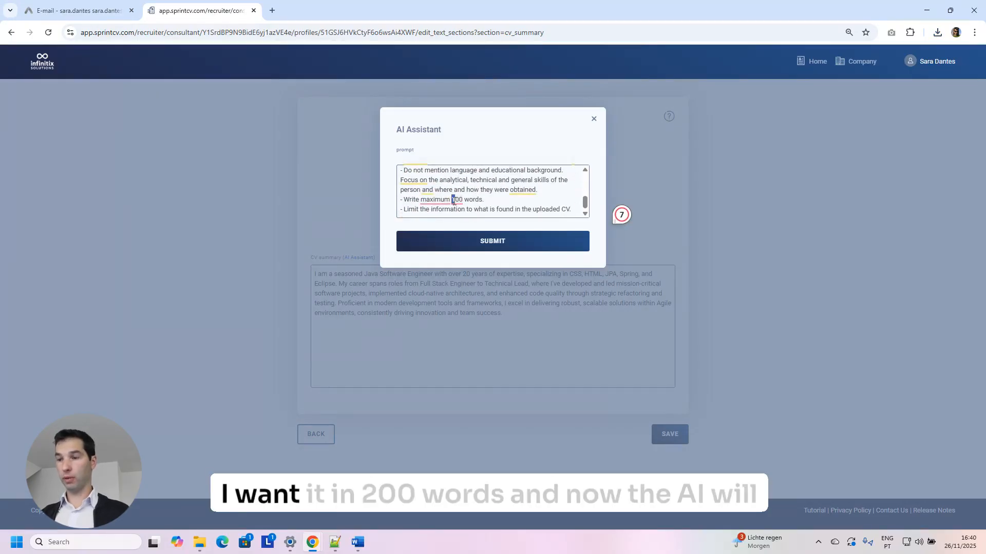
type("2")
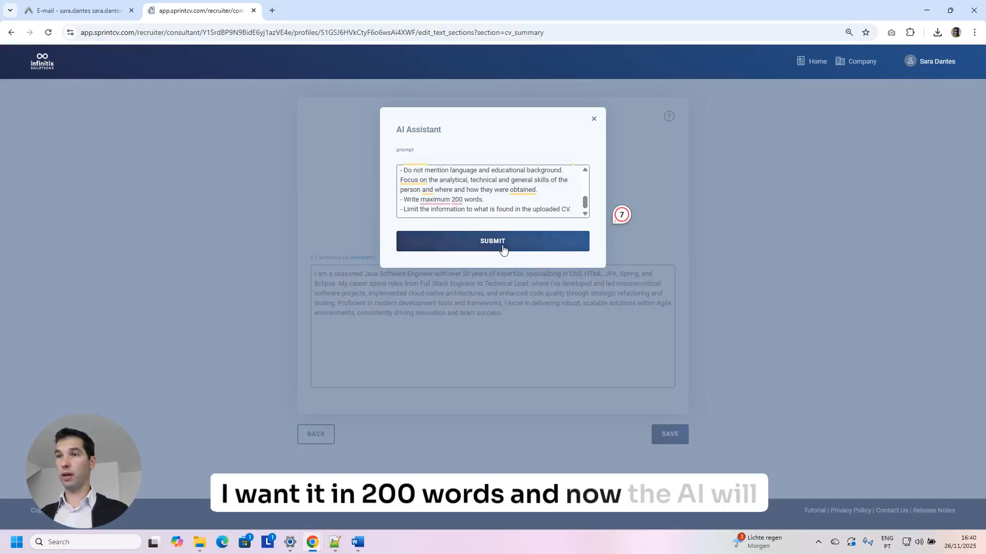
left_click(502, 246)
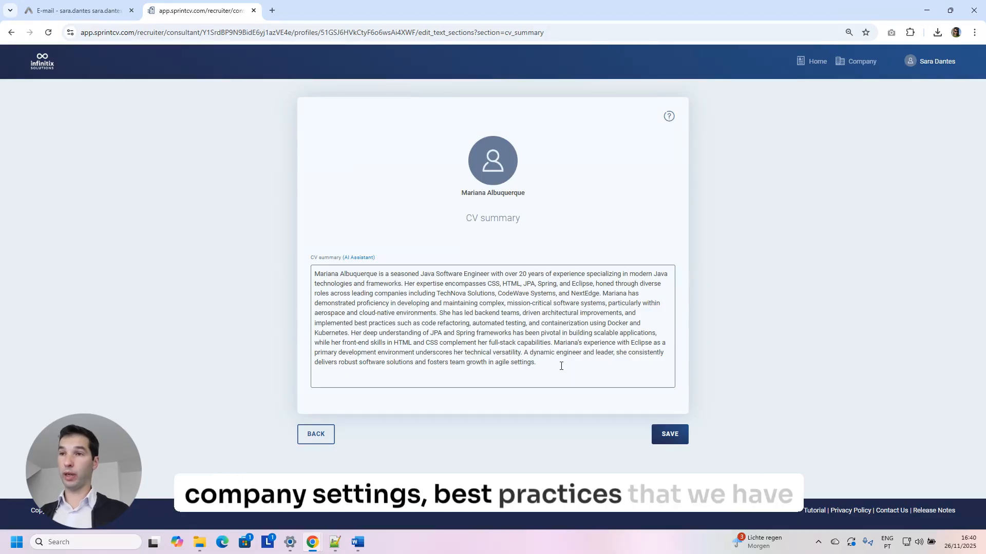
left_click_drag(560, 364, 314, 274)
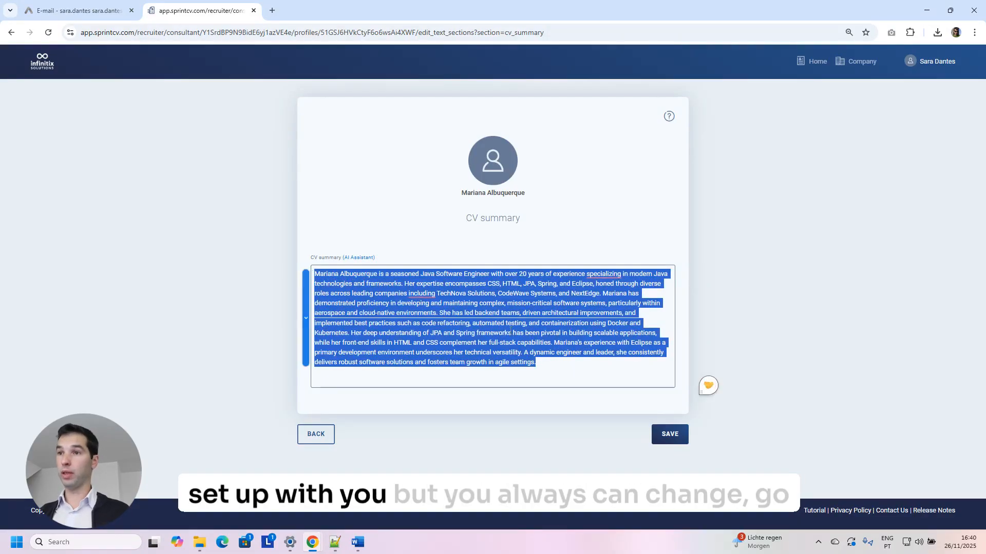
left_click(616, 363)
left_click(359, 258)
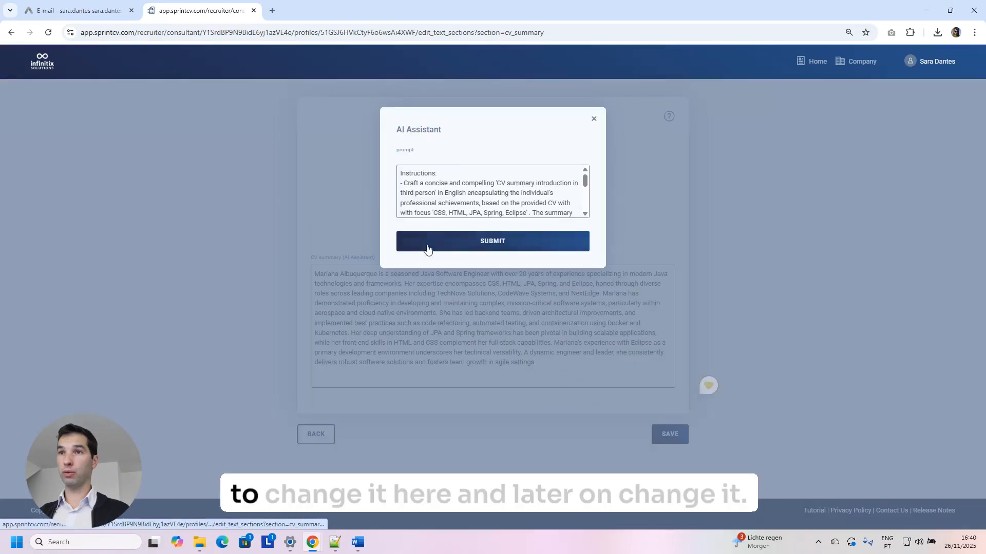
left_click(593, 119)
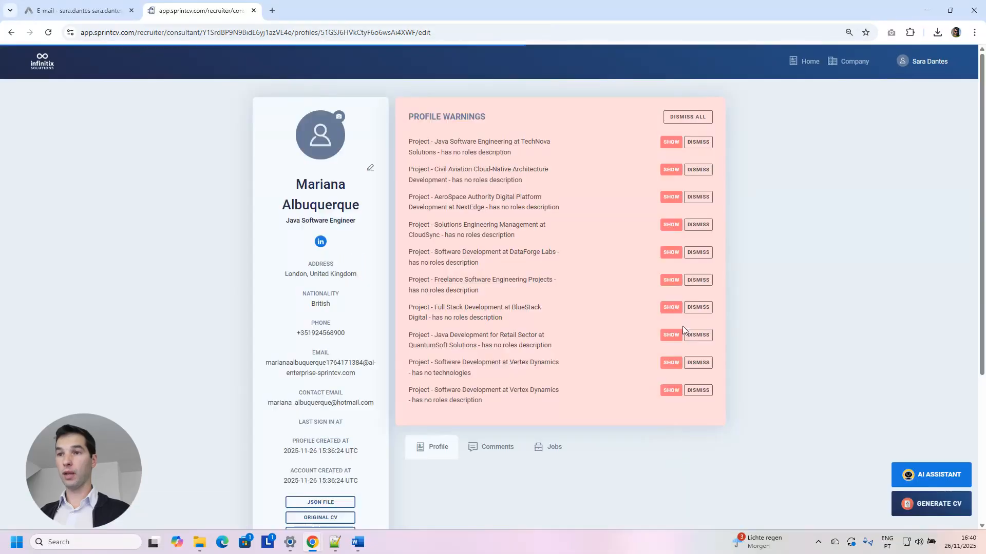
Link Java to all nine projects (254 months) and auto-rate it to 5.
scroll(685, 321, "down", 8)
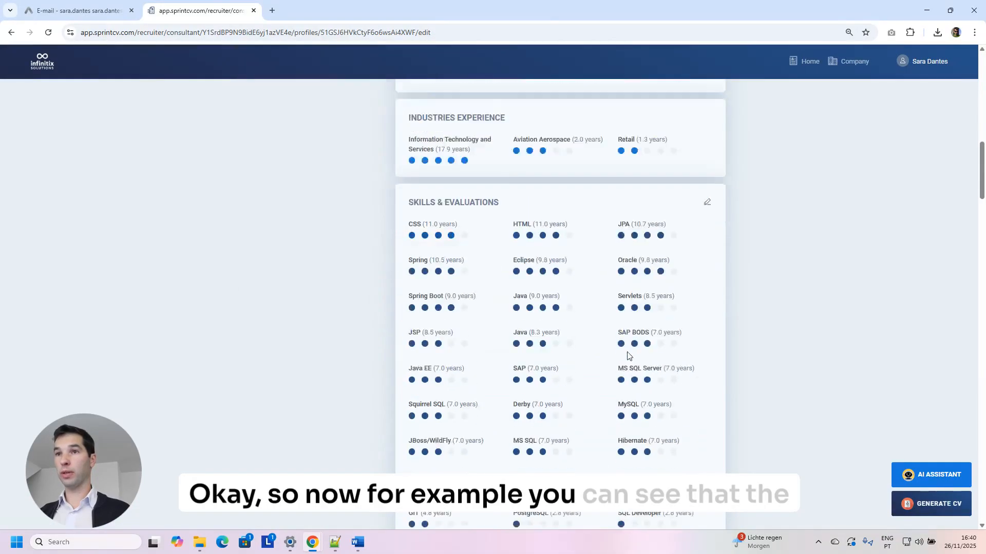
scroll(549, 259, "down", 2)
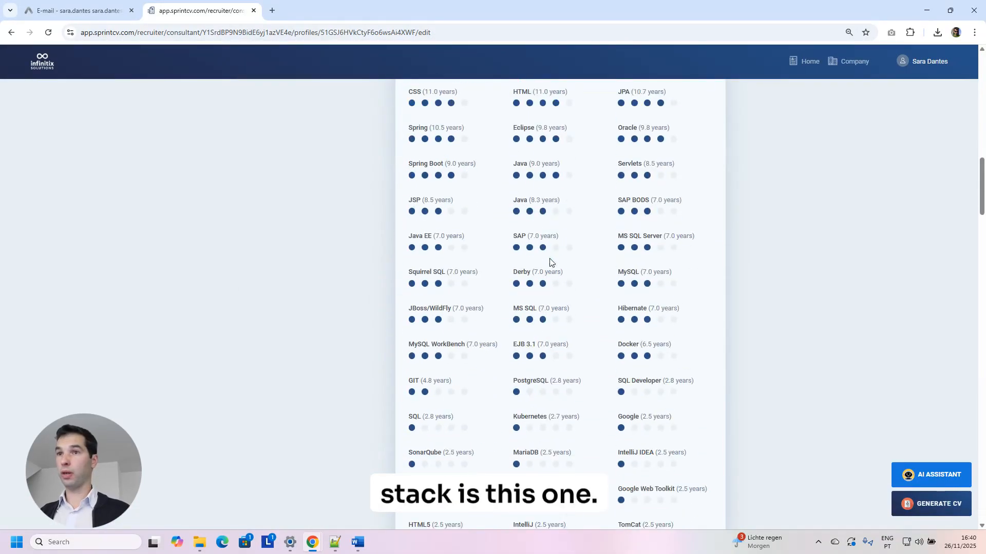
scroll(578, 257, "up", 2)
left_click(708, 175)
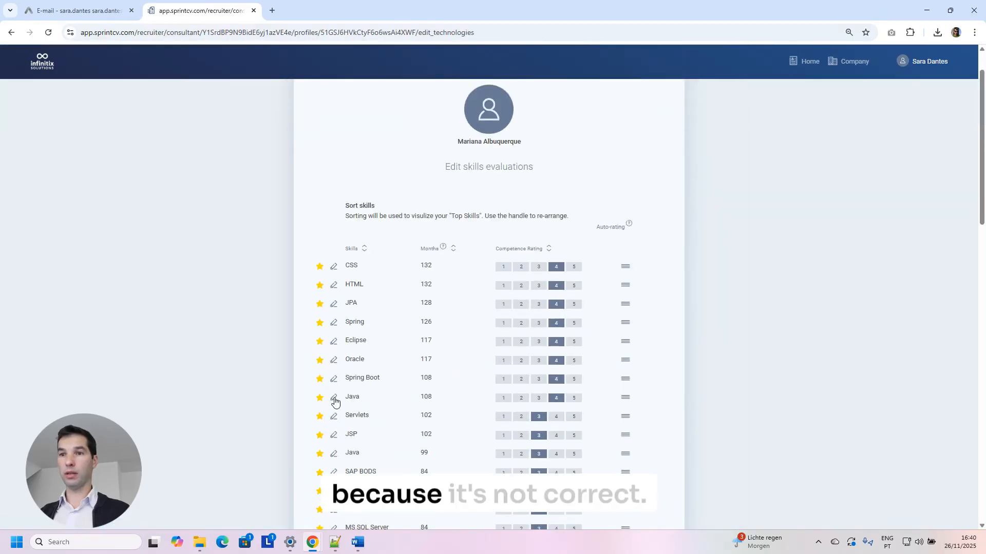
left_click(334, 397)
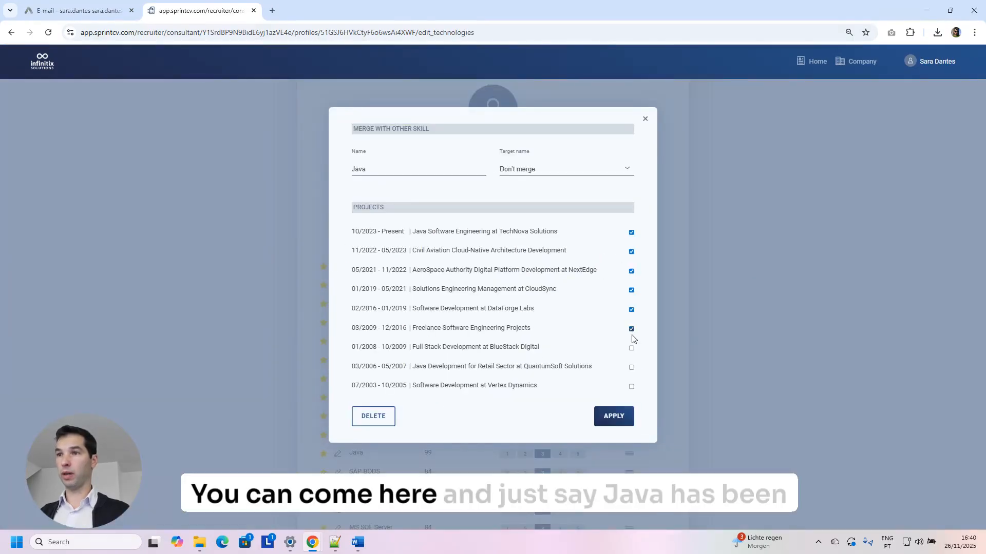
left_click(632, 347)
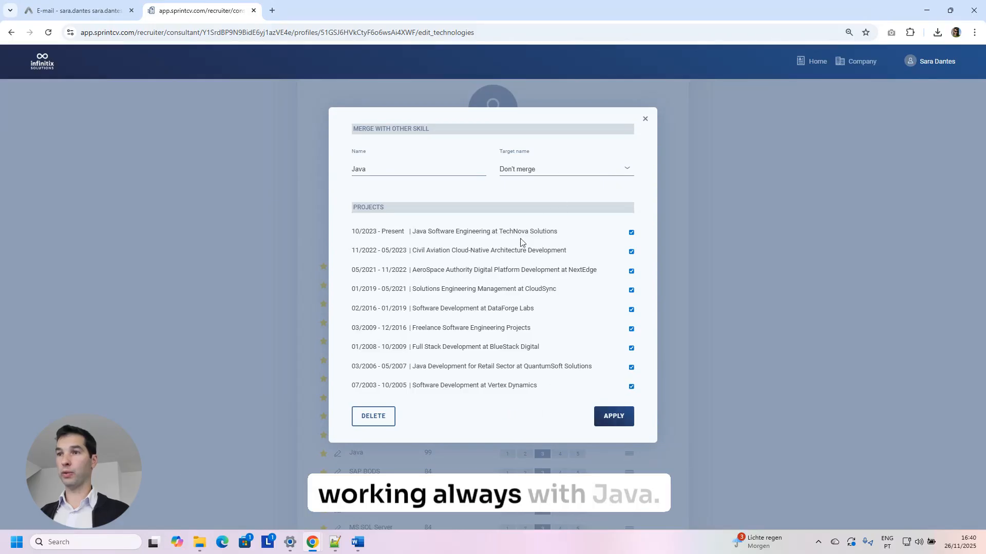
left_click(625, 420)
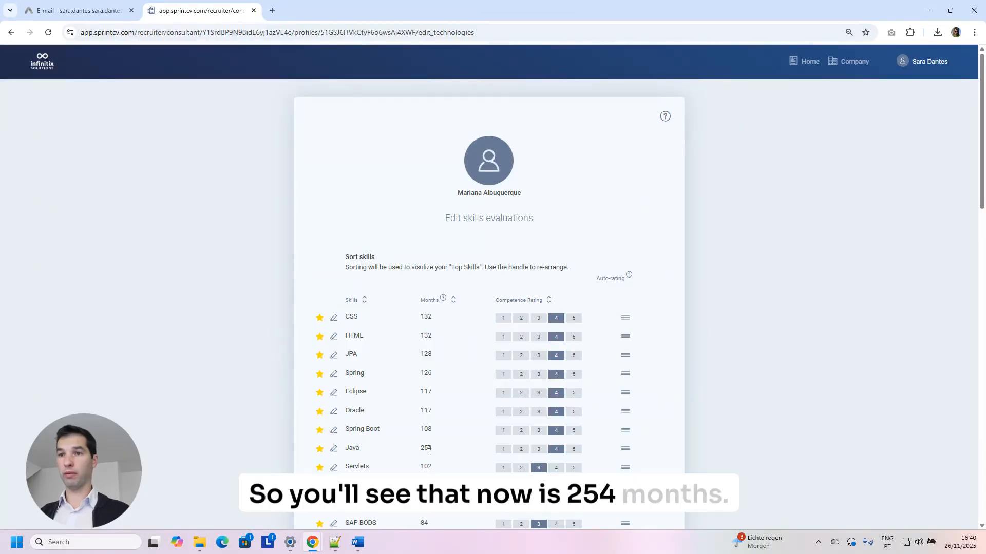
left_click(615, 279)
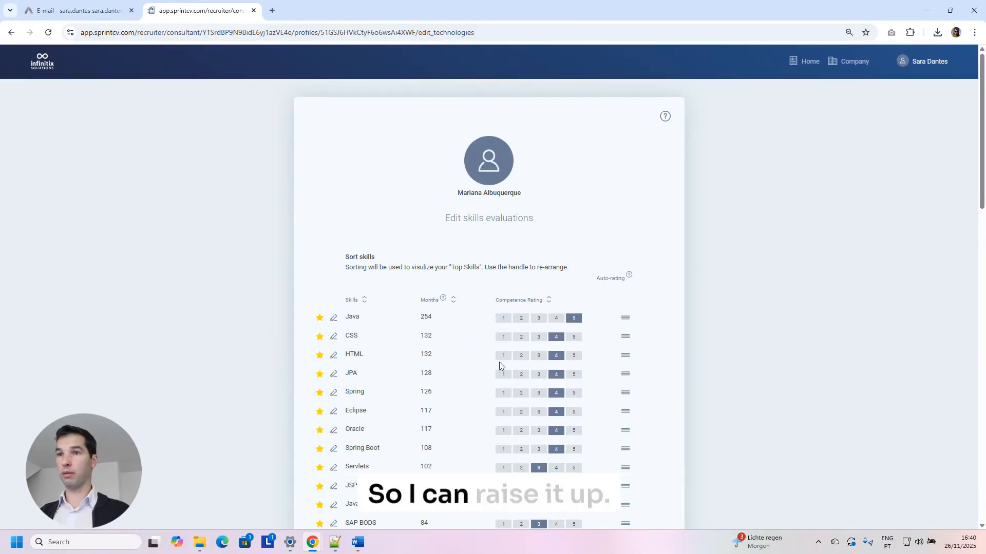
scroll(587, 328, "down", 20)
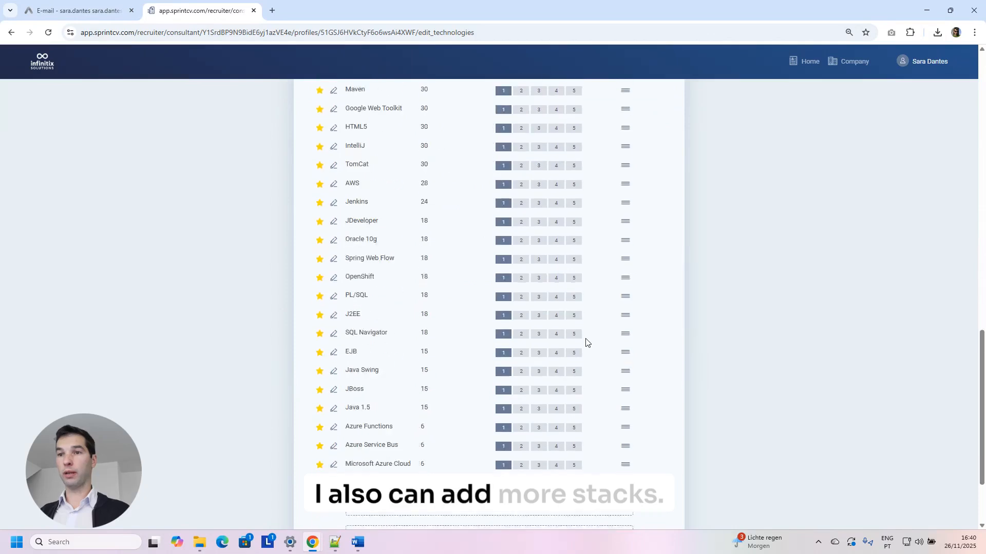
Add Jira, Confluence, Agile and Scrum for the three latest projects, auto-rate, and save.
left_click(421, 431)
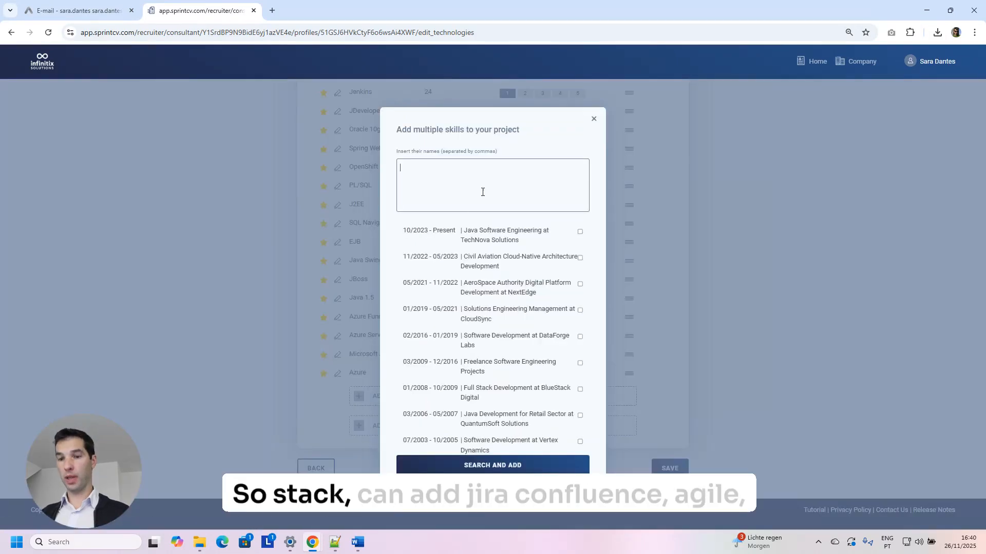
type("Jira, Confluence, Ag")
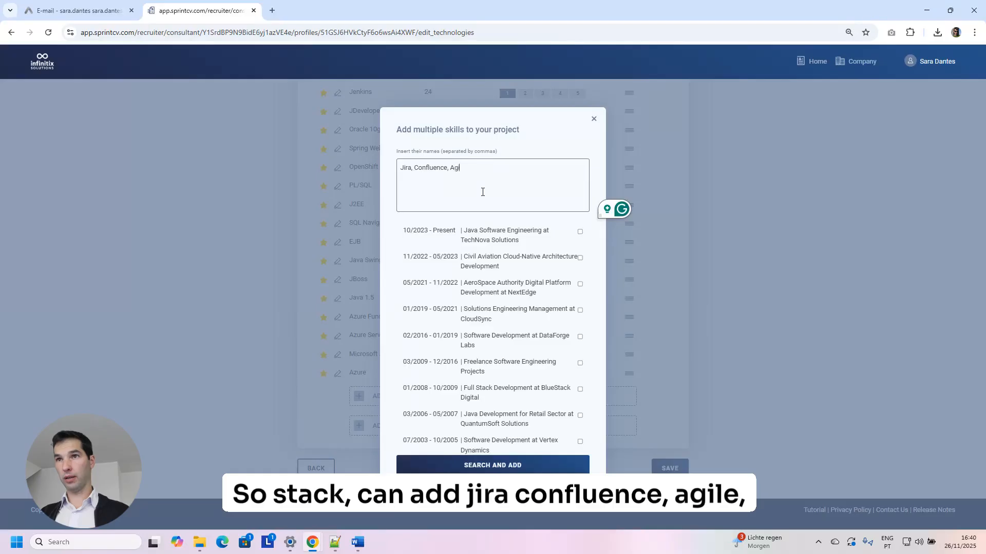
type("ile, Scrum")
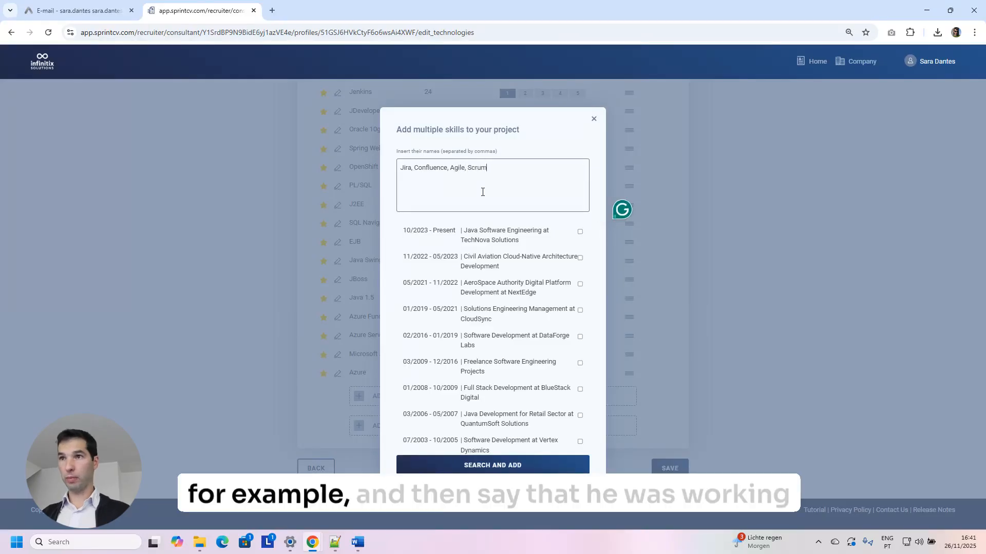
left_click(580, 231)
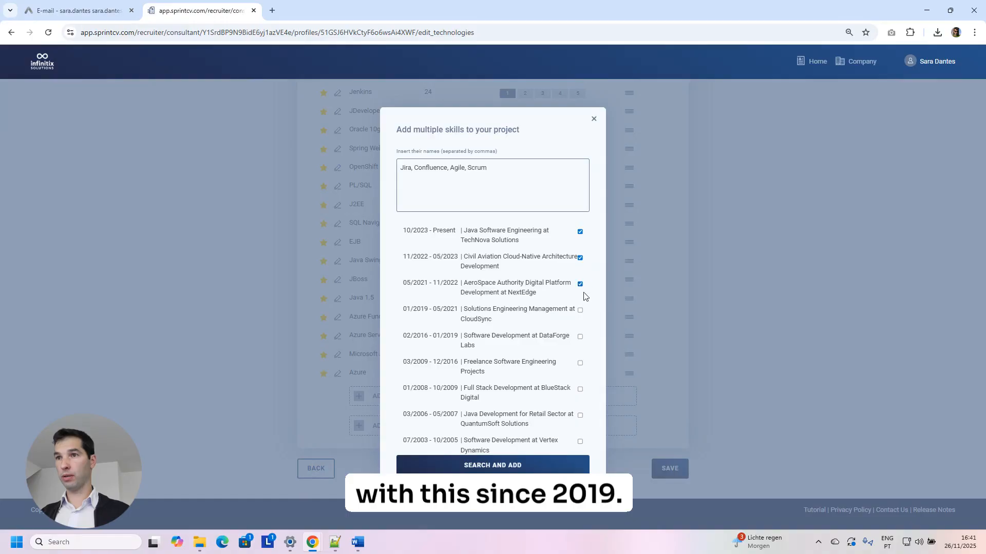
left_click(524, 455)
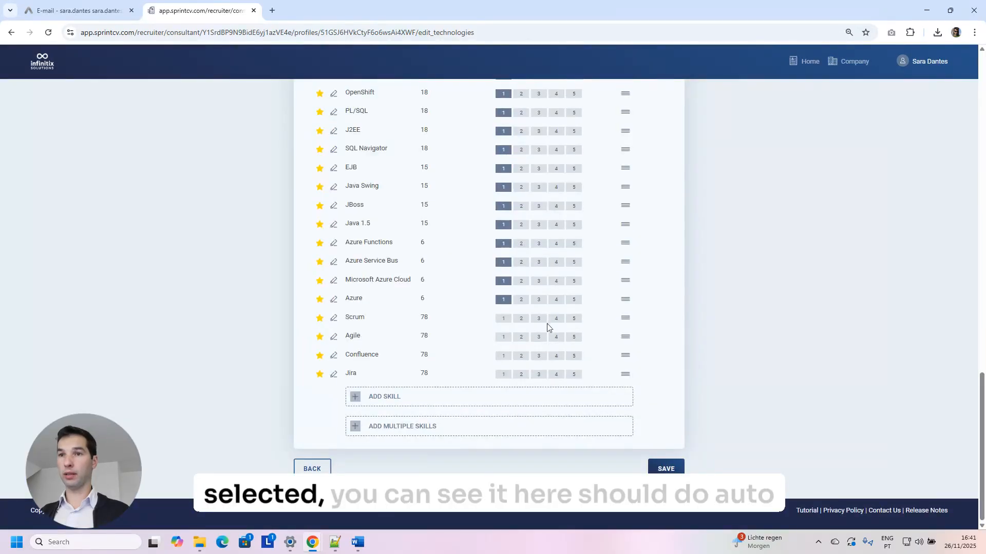
scroll(412, 378, "up", 15)
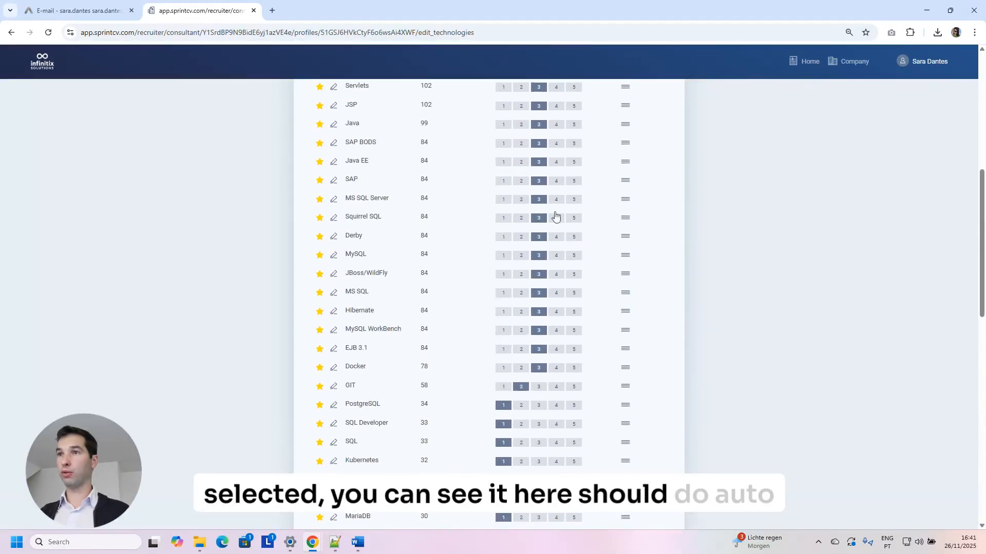
left_click(619, 104)
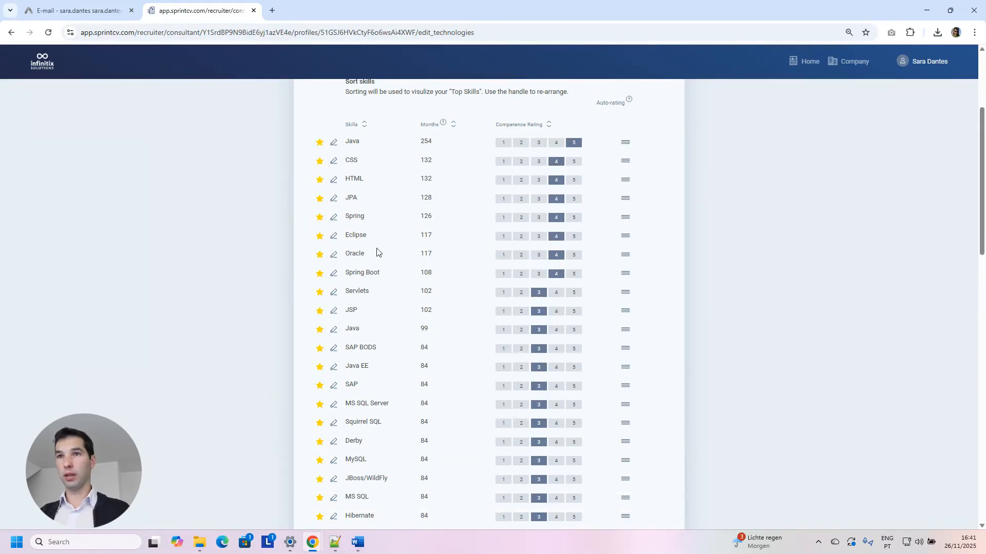
scroll(376, 252, "down", 20)
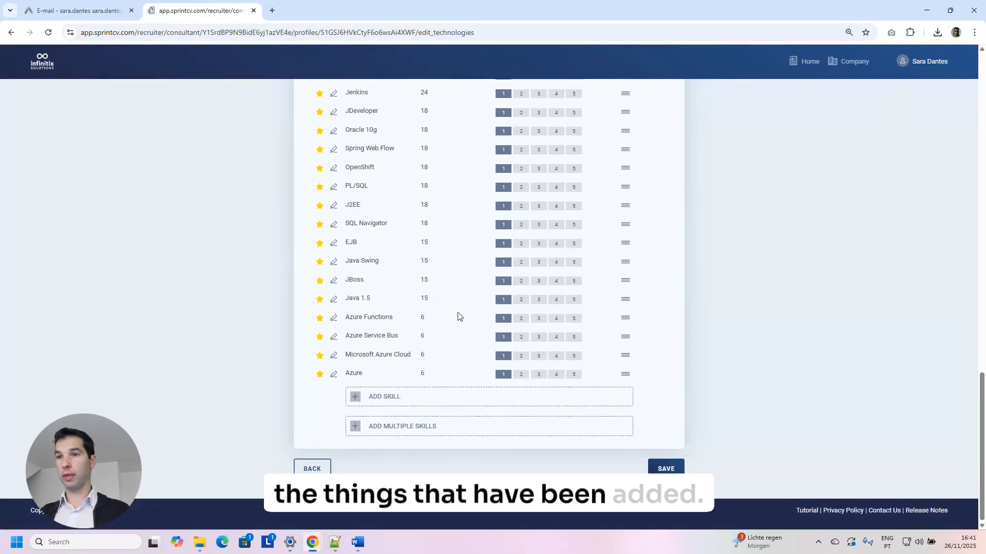
left_click(668, 469)
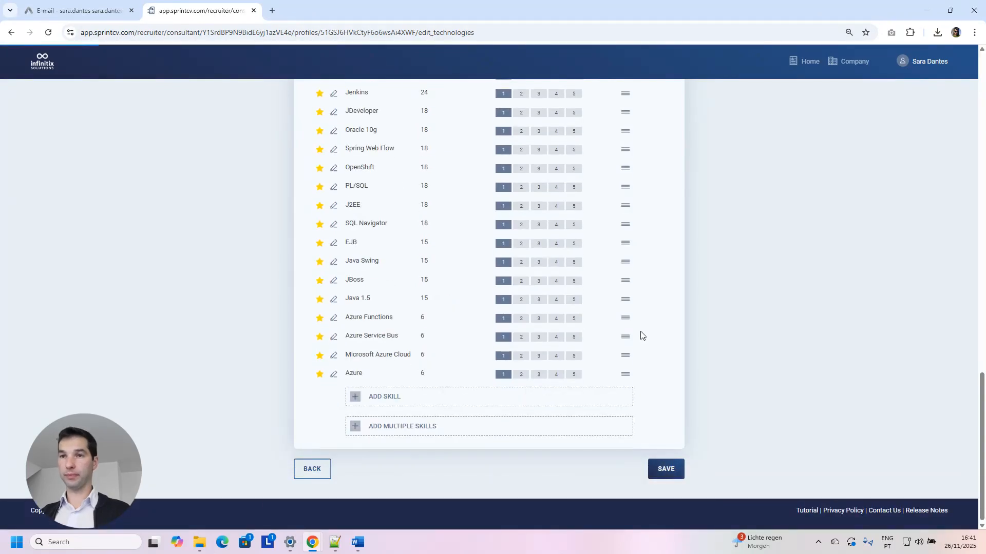
scroll(587, 340, "down", 6)
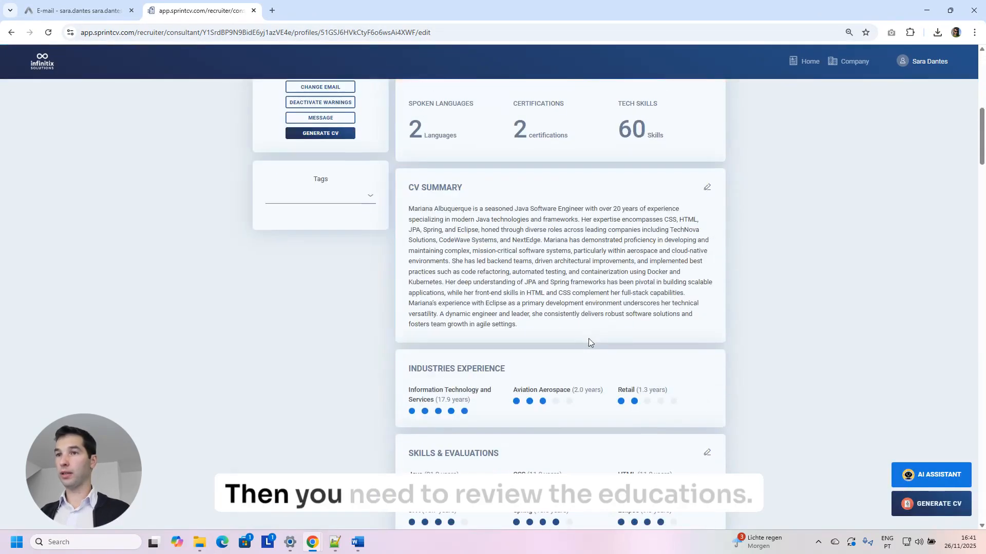
scroll(590, 334, "down", 15)
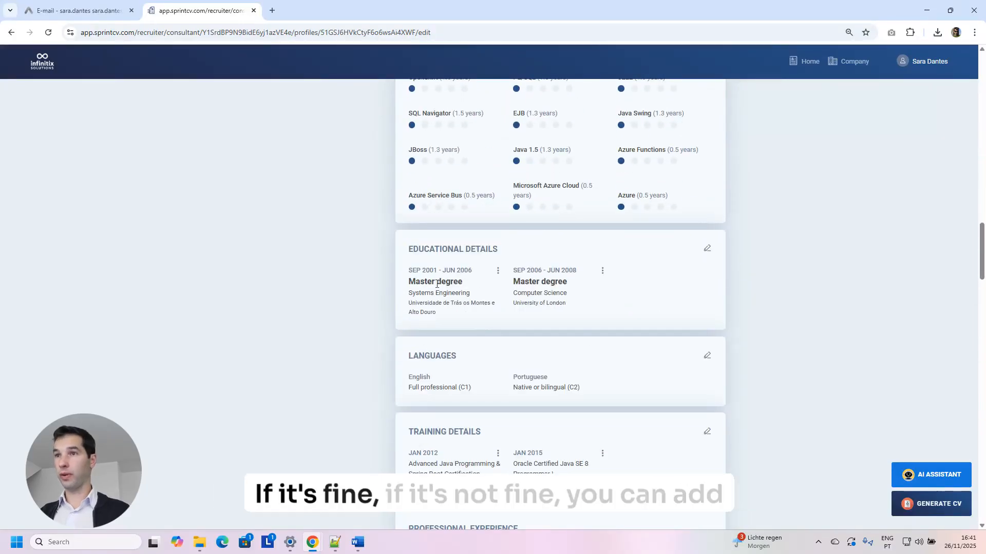
scroll(706, 252, "up", 1)
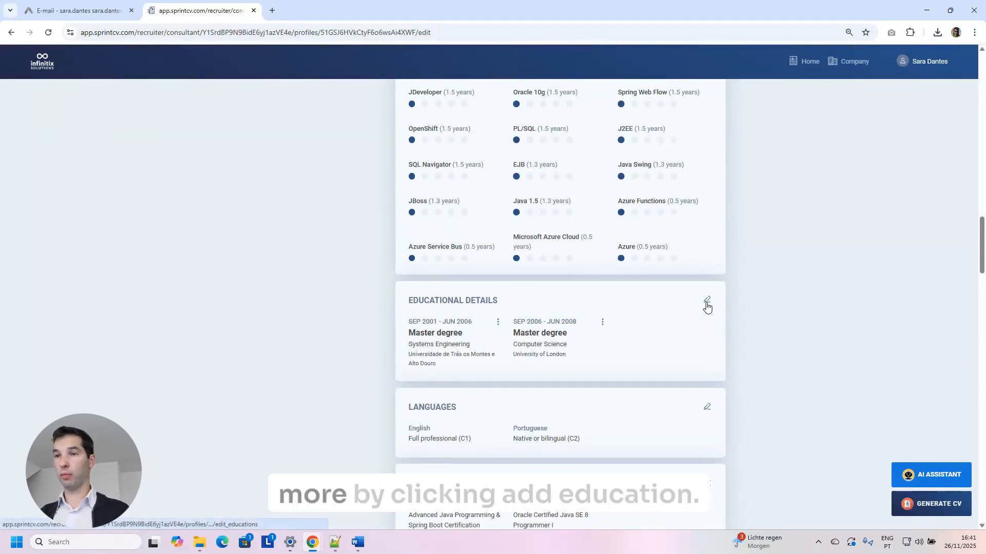
left_click(685, 301)
scroll(539, 344, "down", 5)
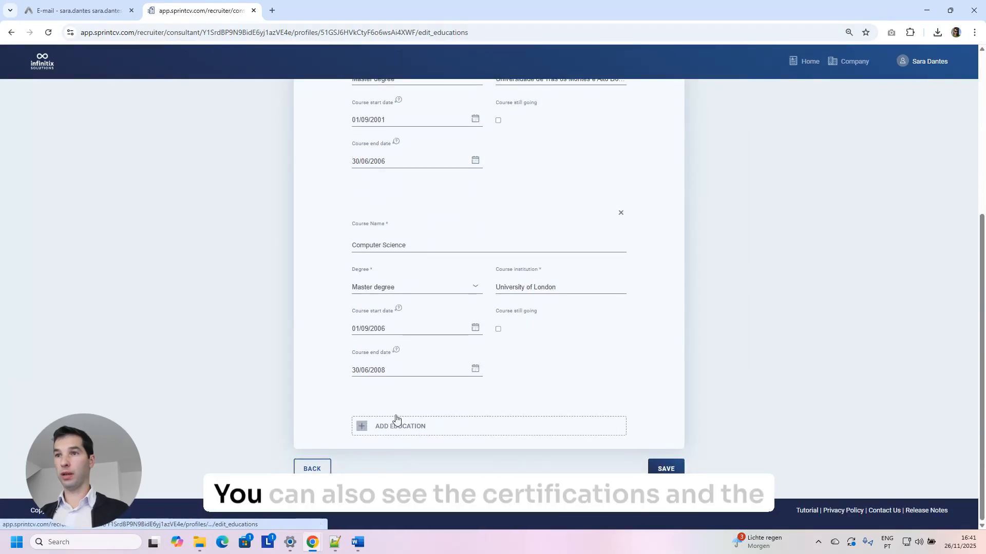
left_click(310, 468)
scroll(692, 309, "down", 6)
scroll(693, 308, "down", 15)
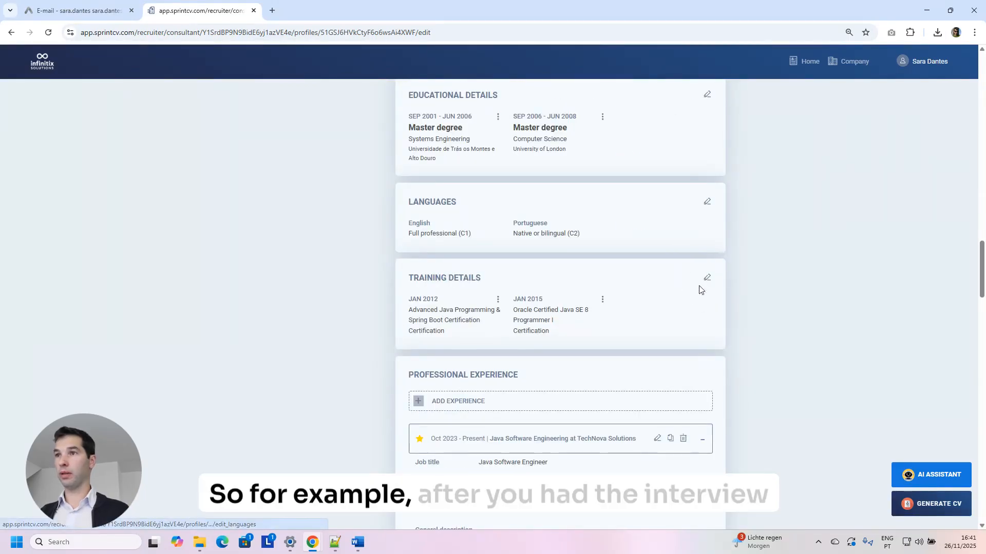
Add a third language entry to the spoken languages and browse the language list.
left_click(709, 205)
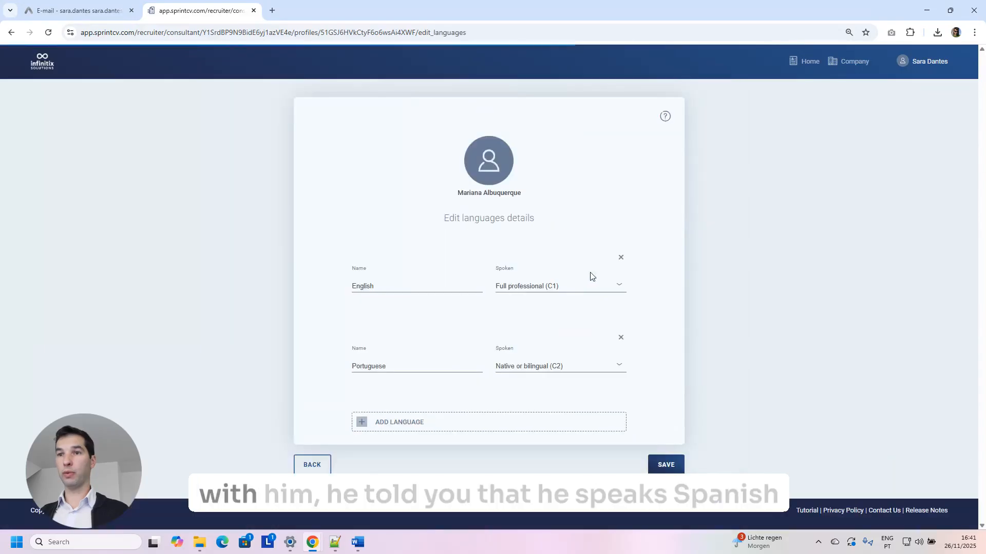
left_click(425, 424)
left_click(409, 449)
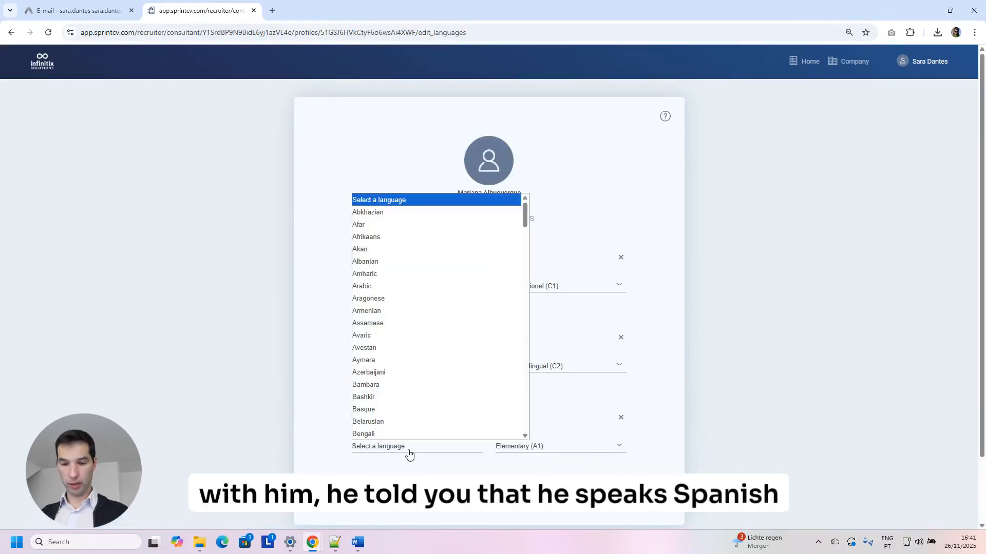
type("s")
key("Down")
key("Down")
key("Down")
key("Down")
key("Down")
key("Down")
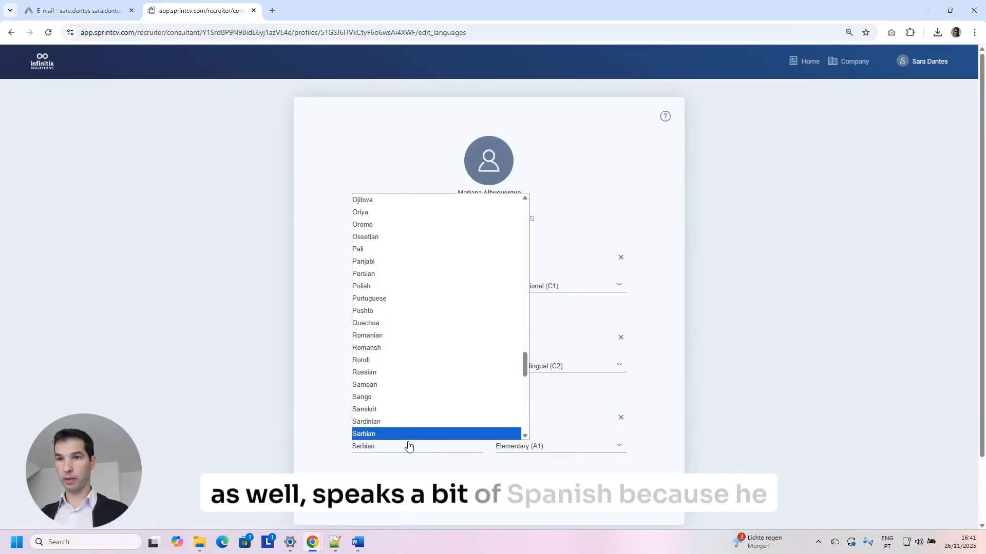
key("Down")
key("Down")
key("Down")
key("Down")
key("Down")
key("Down")
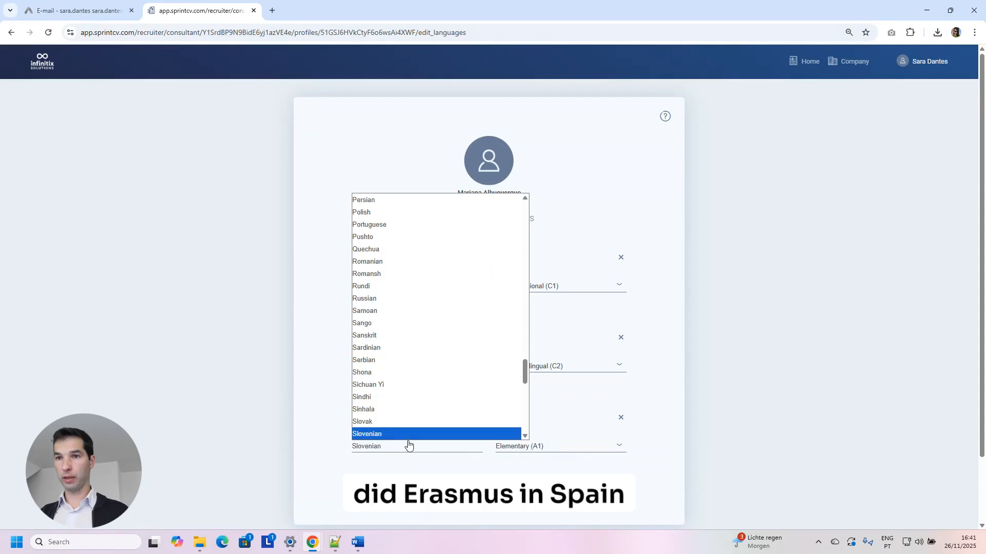
key("e")
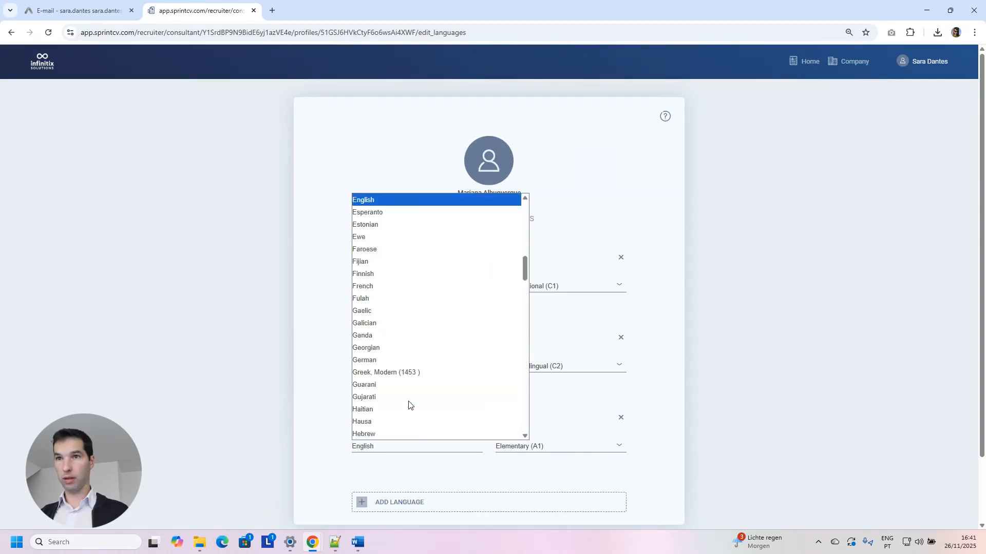
key("e")
key("e")
key("e")
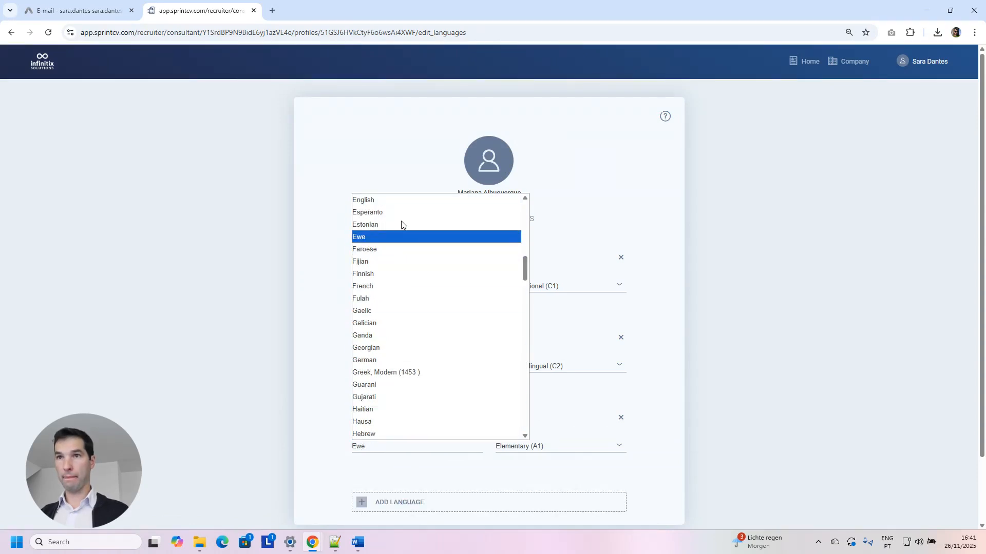
left_click(254, 464)
Set the third language to Spanish at Limited working (B1) and save.
left_click(388, 451)
key("s")
key("s")
key("s")
key("s")
key("s")
key("s")
key("s")
key("s")
key("s")
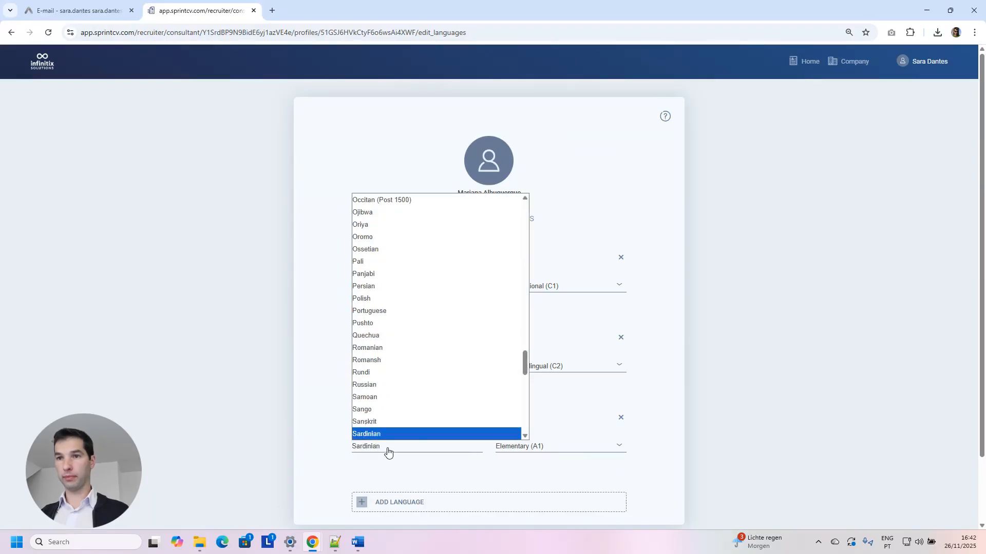
key("Down")
key("Down")
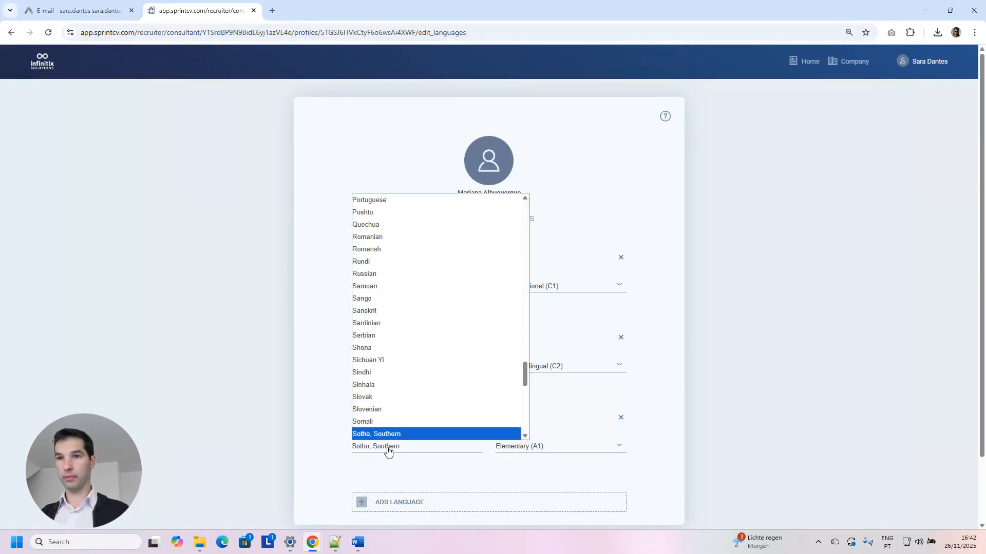
key("Down")
key("Return")
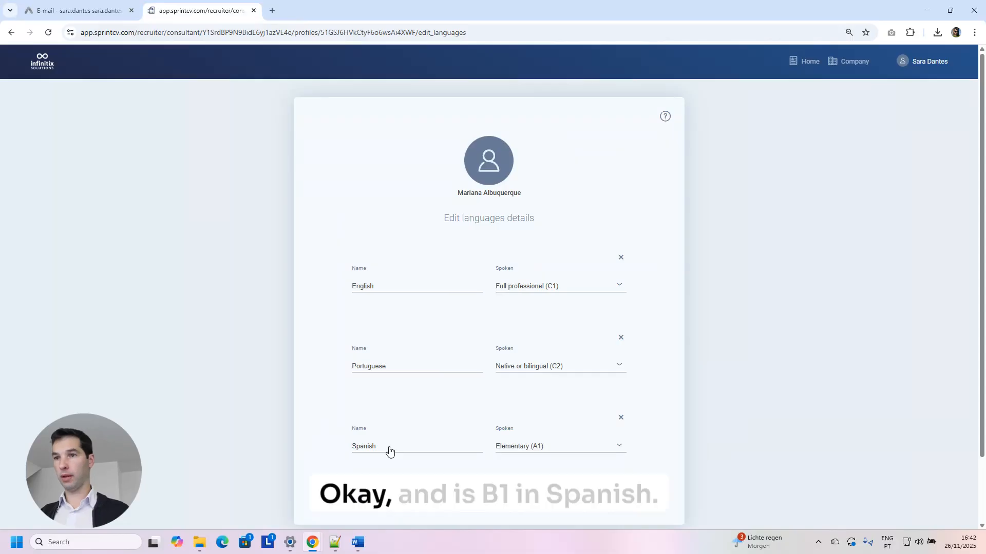
left_click(539, 469)
scroll(633, 456, "down", 2)
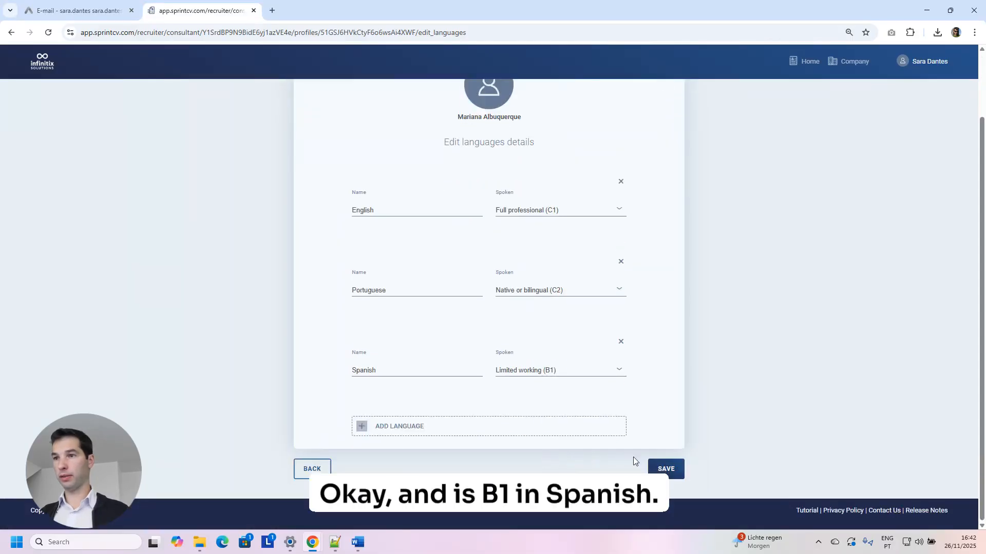
left_click(665, 470)
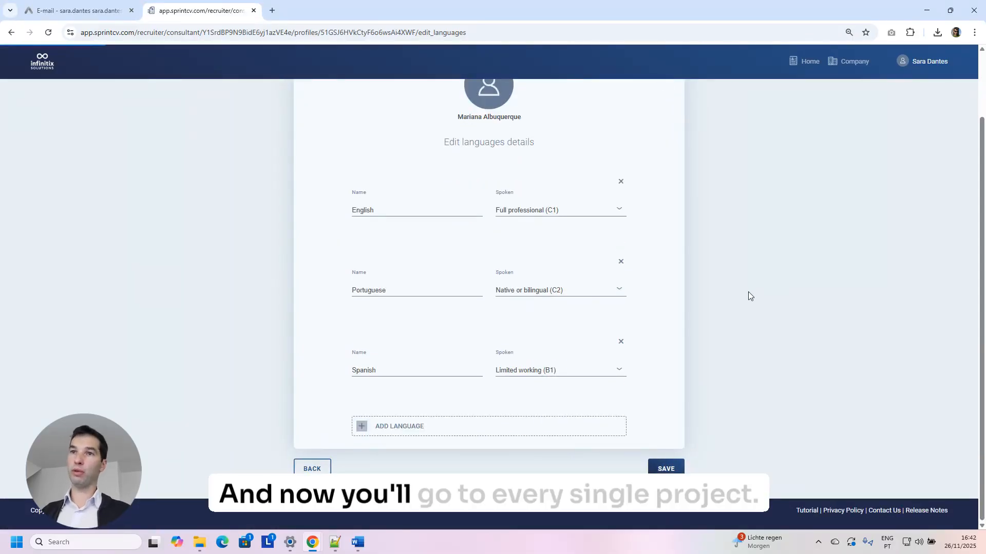
Open the TechNova Solutions Java Software Engineer job from Professional Experience for editing.
scroll(750, 297, "down", 20)
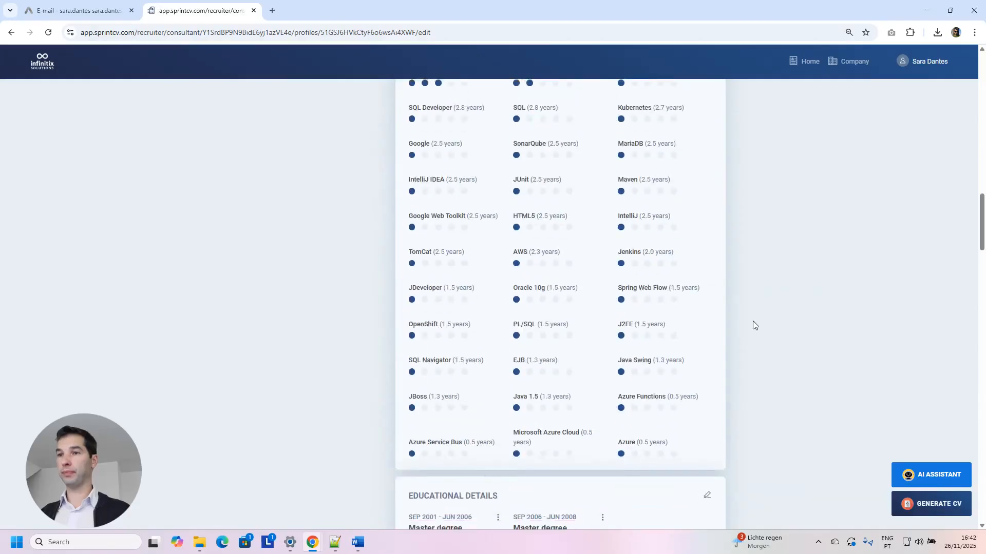
scroll(755, 325, "down", 3)
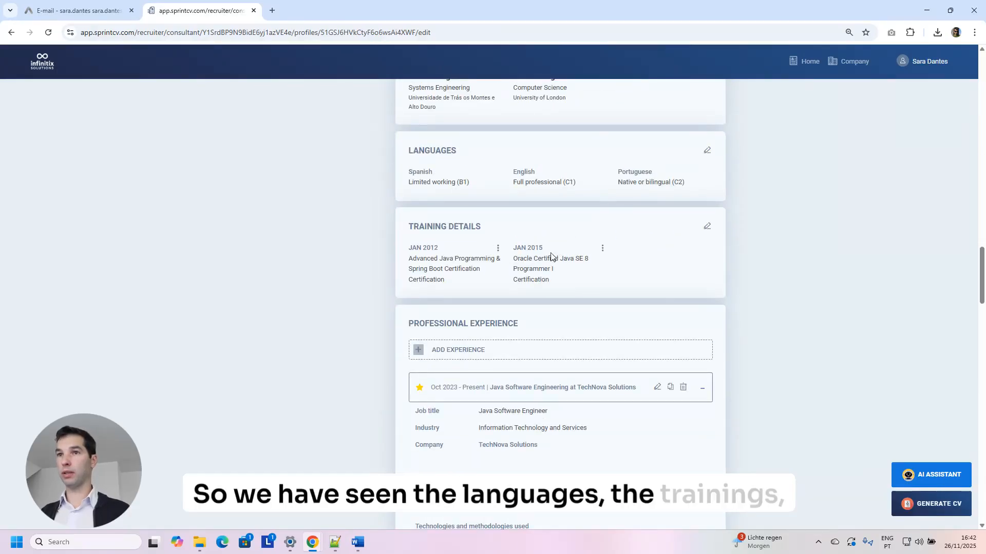
scroll(587, 262, "up", 3)
scroll(590, 258, "down", 6)
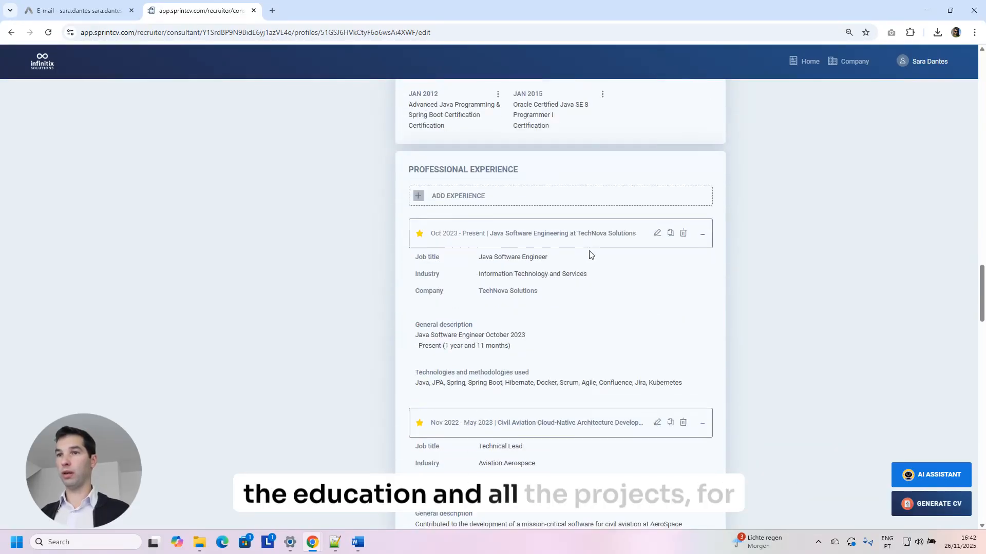
scroll(590, 255, "down", 2)
left_click(656, 132)
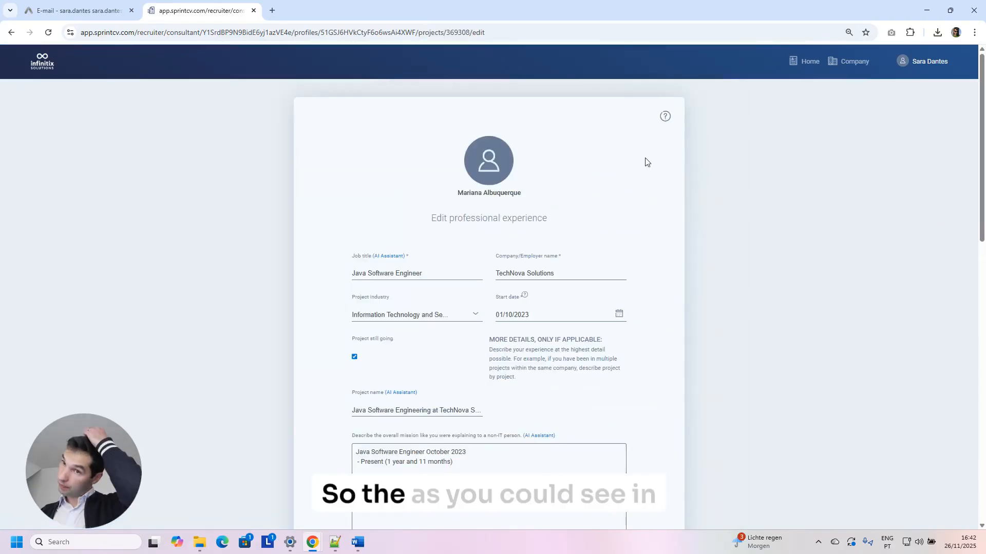
scroll(573, 322, "down", 2)
left_click(358, 542)
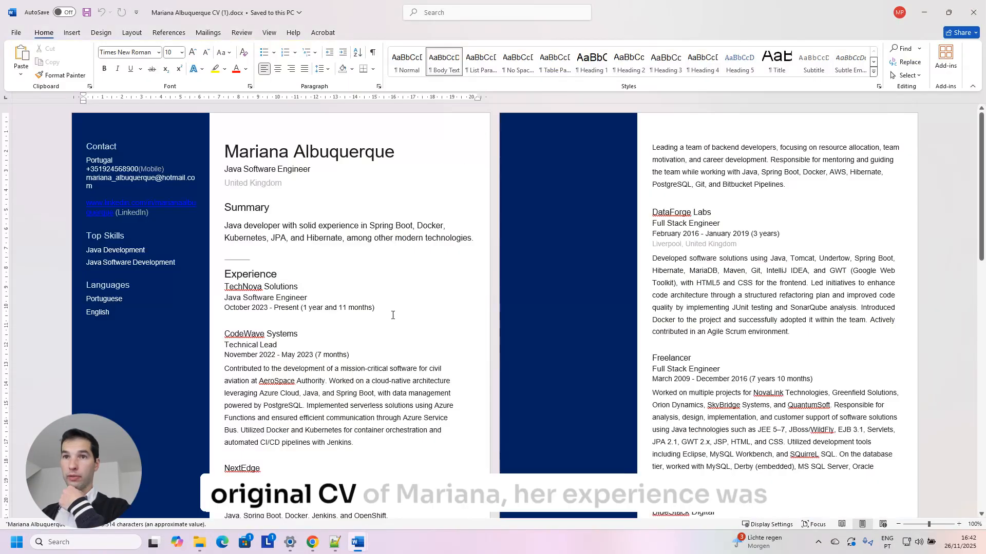
Highlight the three TechNova job lines in the original CV, then minimise both CV windows.
left_click_drag(391, 311, 229, 287)
left_click_drag(399, 304, 226, 277)
left_click(355, 322)
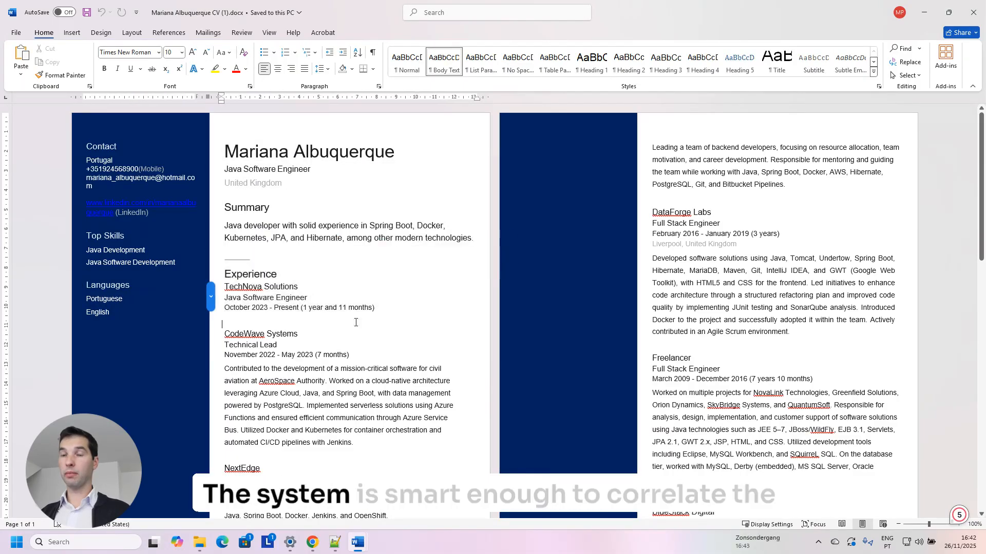
left_click_drag(376, 307, 264, 286)
left_click_drag(225, 208, 470, 245)
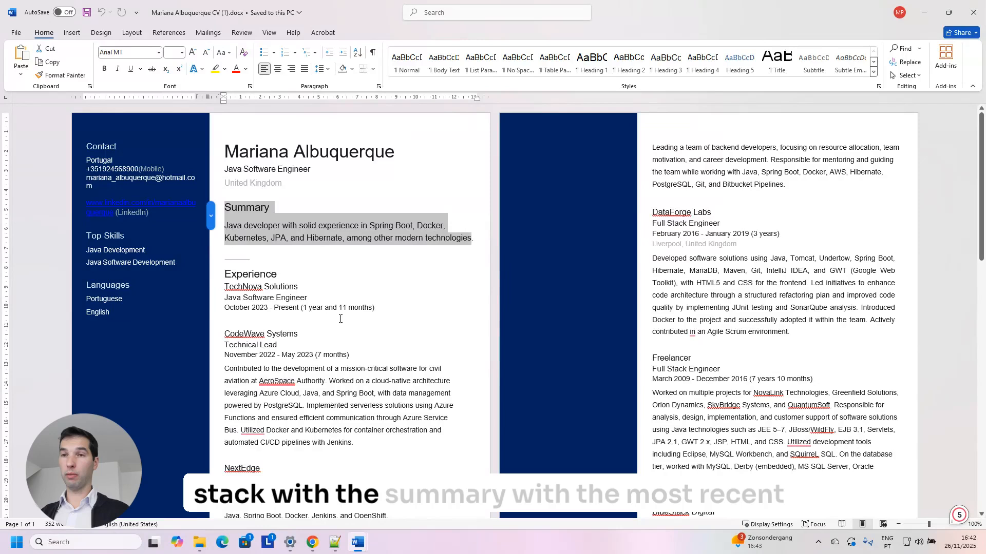
left_click(368, 308)
left_click_drag(376, 307, 246, 283)
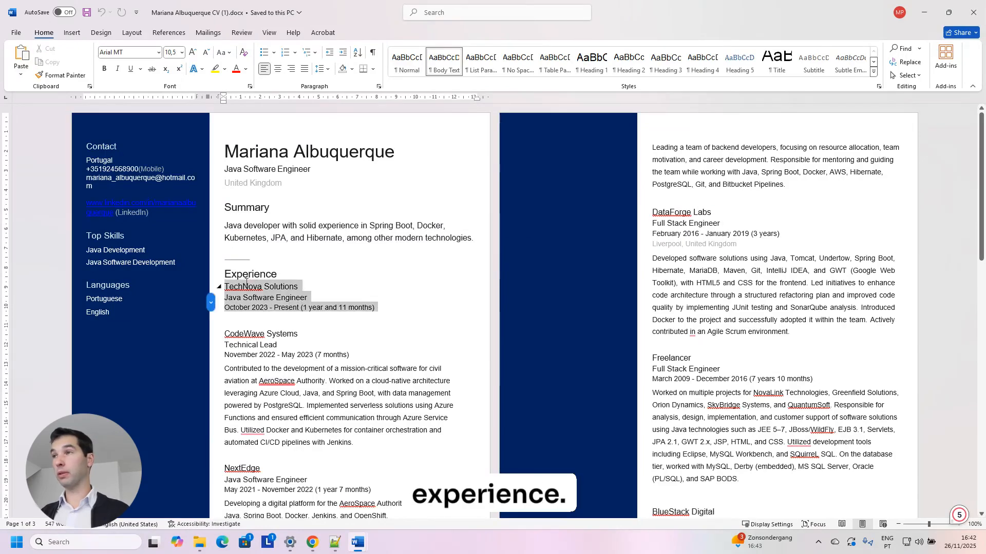
left_click(932, 11)
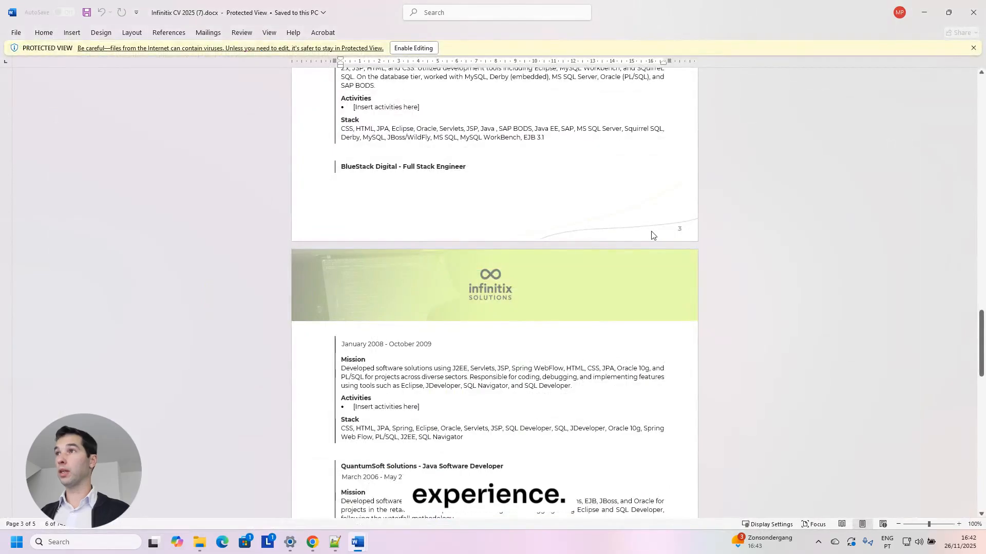
left_click(934, 7)
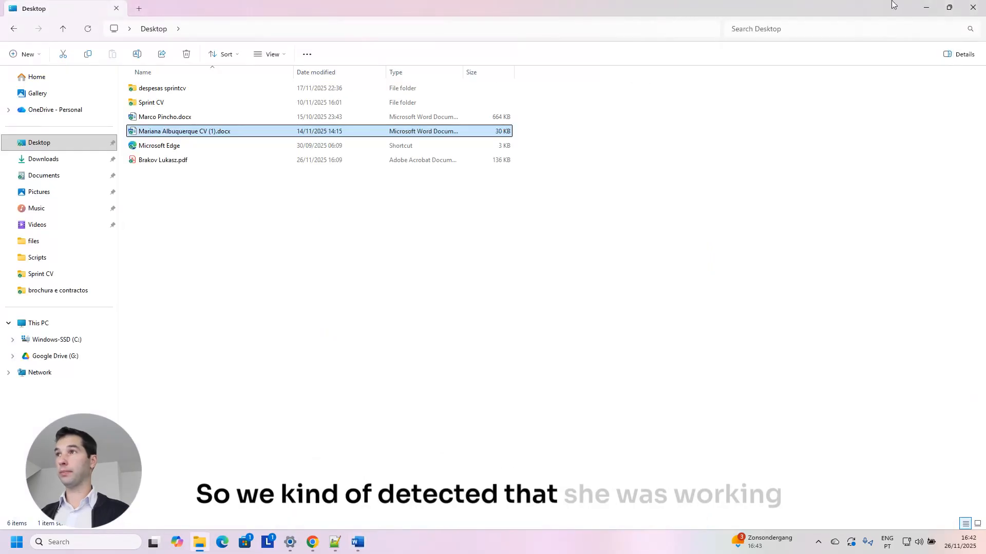
Return to the TechNova experience form and open the AI Assistant for the mission description.
left_click(927, 7)
scroll(446, 378, "down", 4)
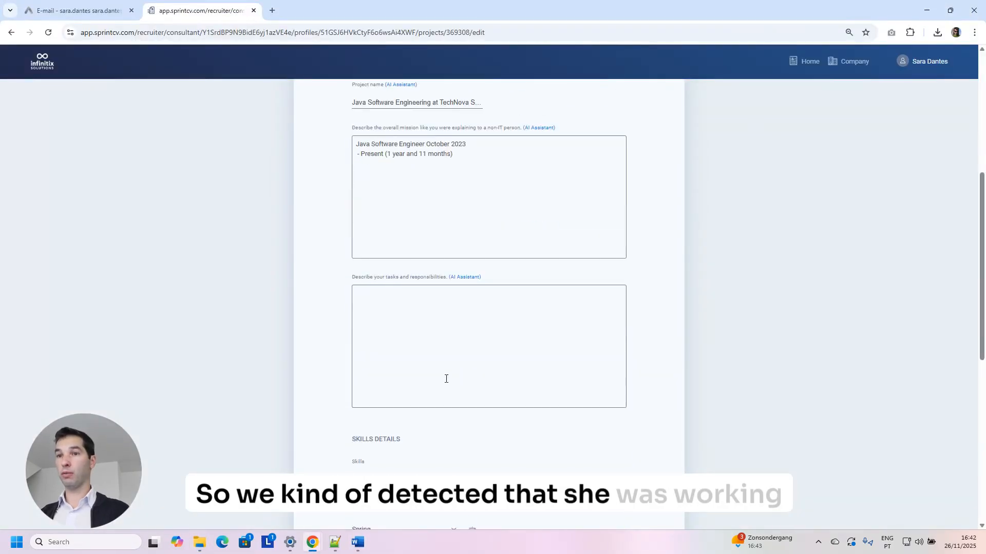
scroll(446, 379, "down", 4)
scroll(385, 303, "down", 2)
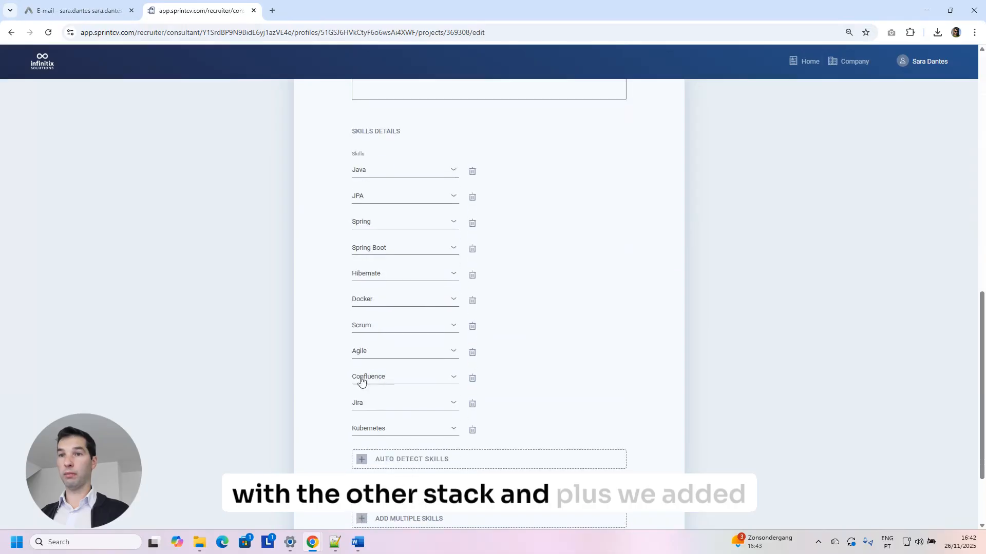
scroll(370, 358, "up", 5)
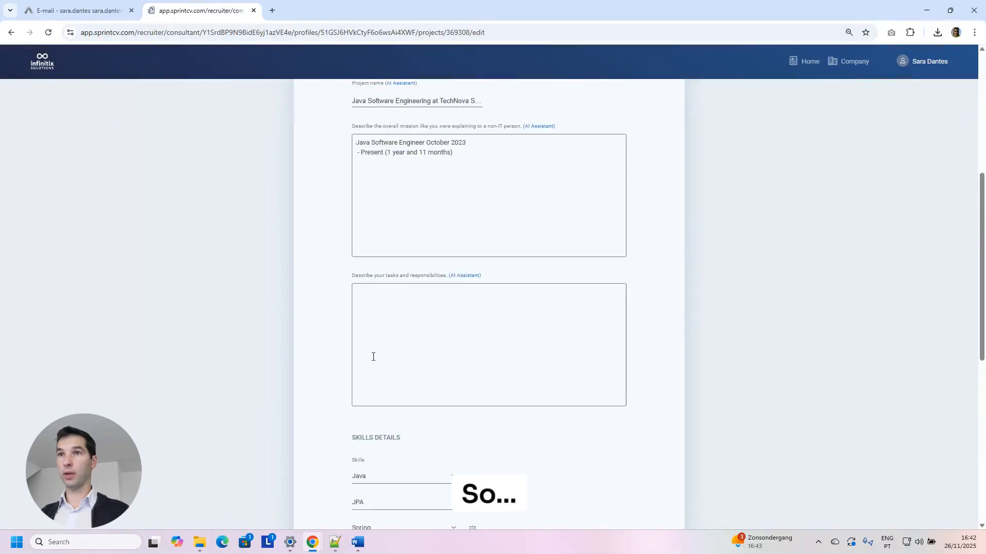
scroll(373, 356, "up", 3)
left_click(535, 281)
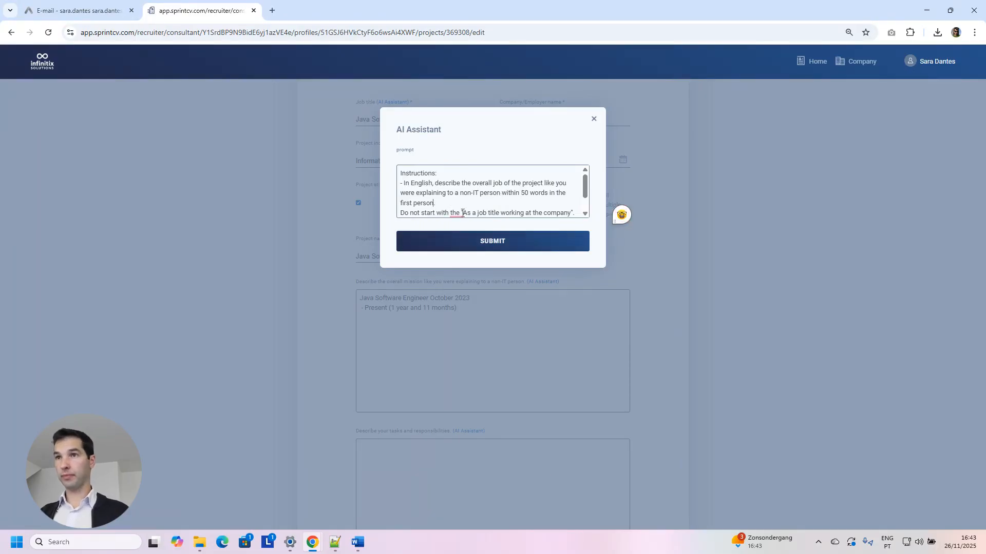
Generate the TechNova mission description with the AI Assistant.
left_click(482, 243)
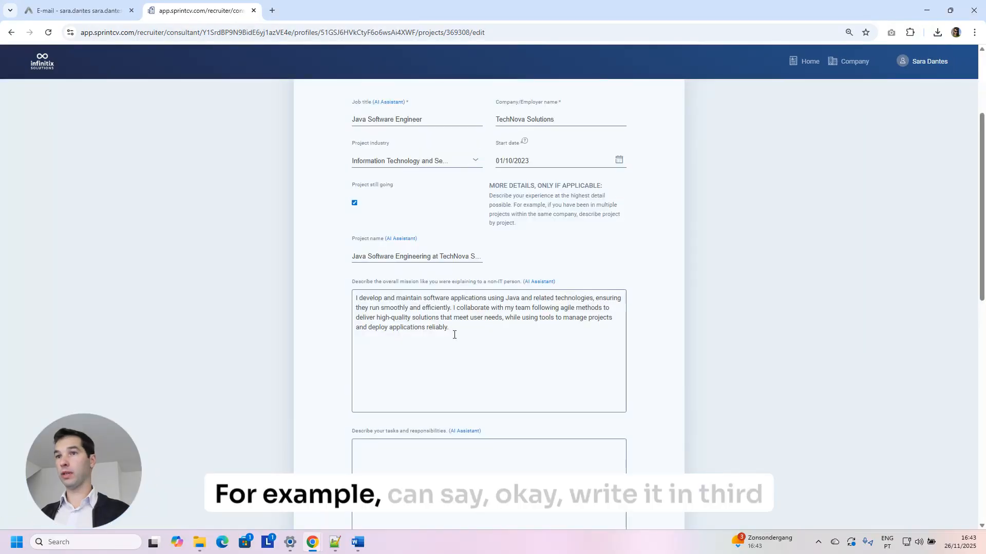
left_click_drag(451, 329, 361, 310)
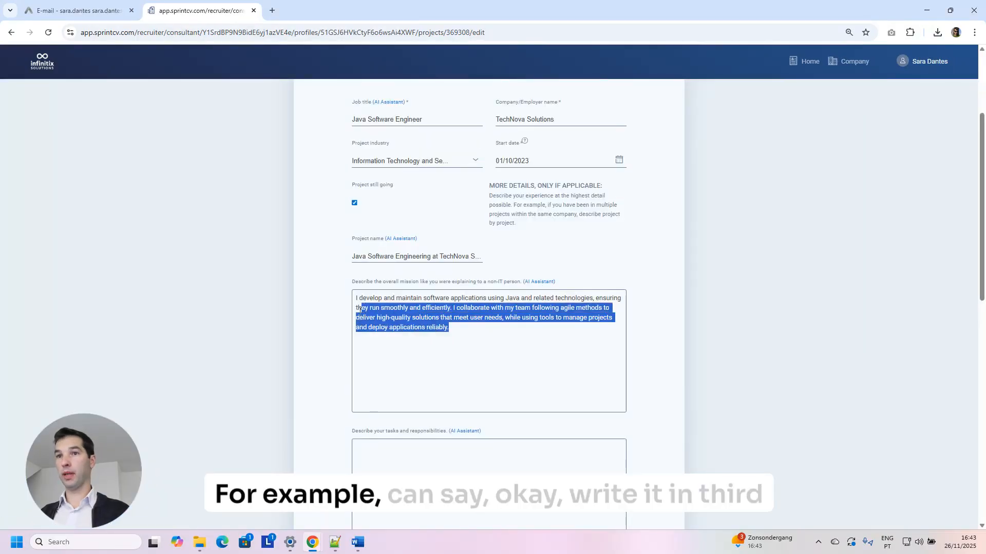
key("ctrl+a")
Regenerate the mission in third person starting with a verb: 'Develop software applications using Java…'.
left_click(547, 282)
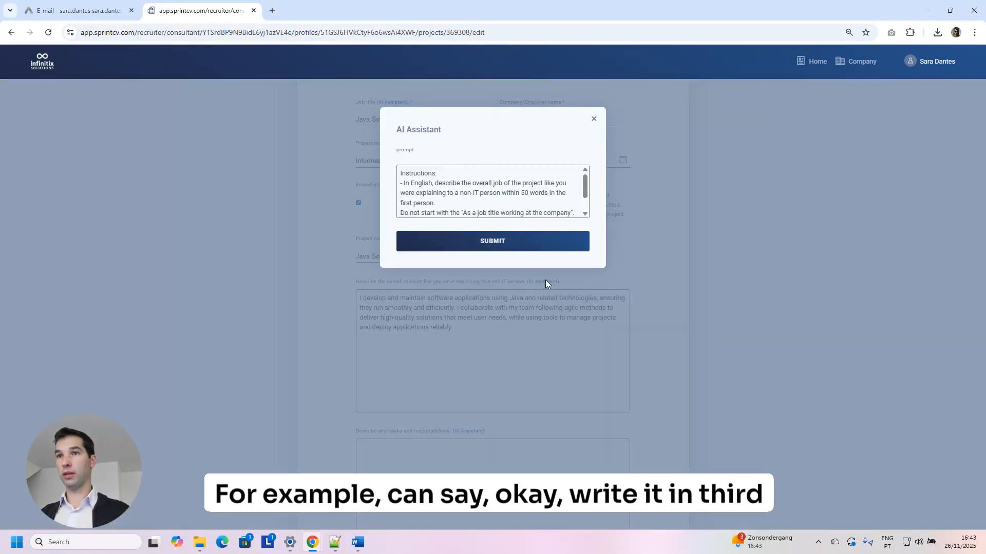
double_click(401, 203)
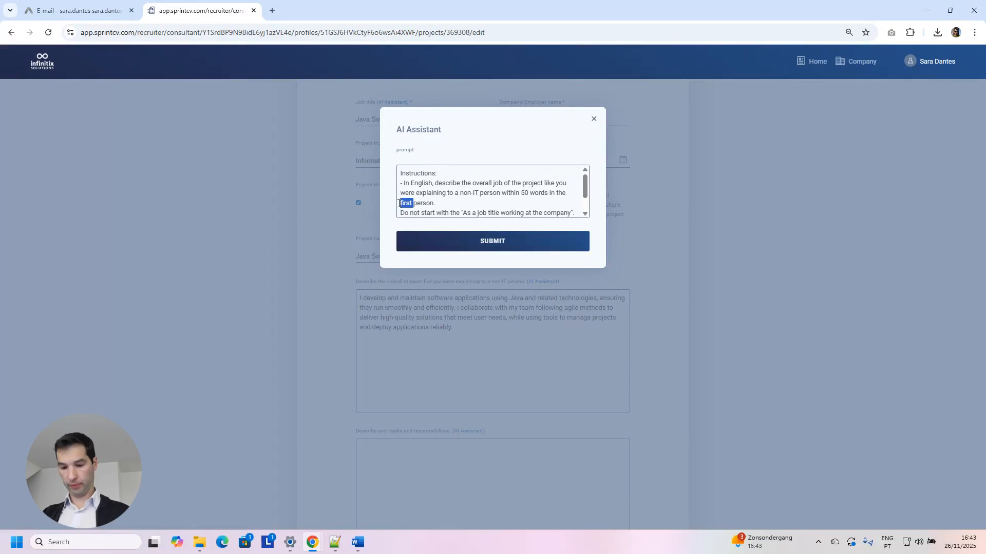
type("third")
key("End")
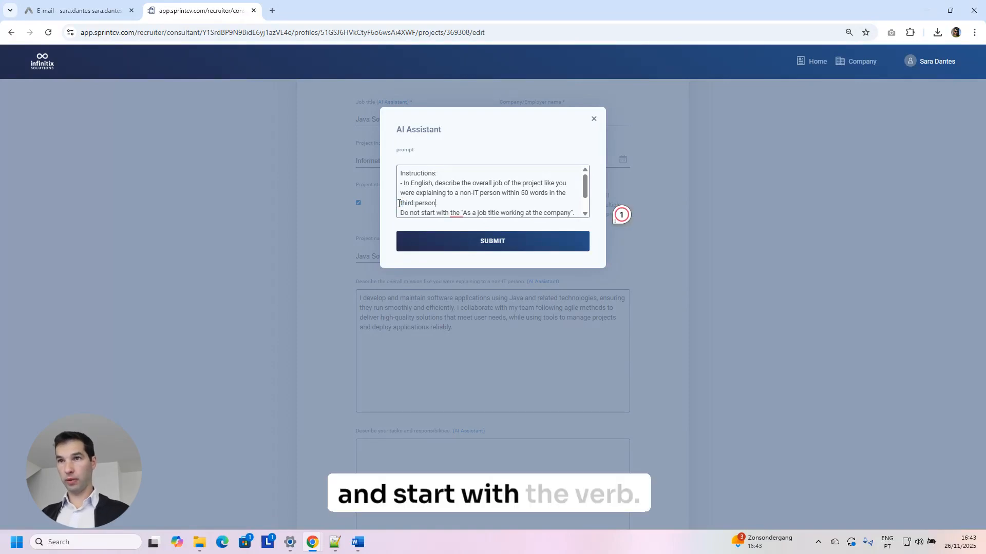
type("and start with a verb.")
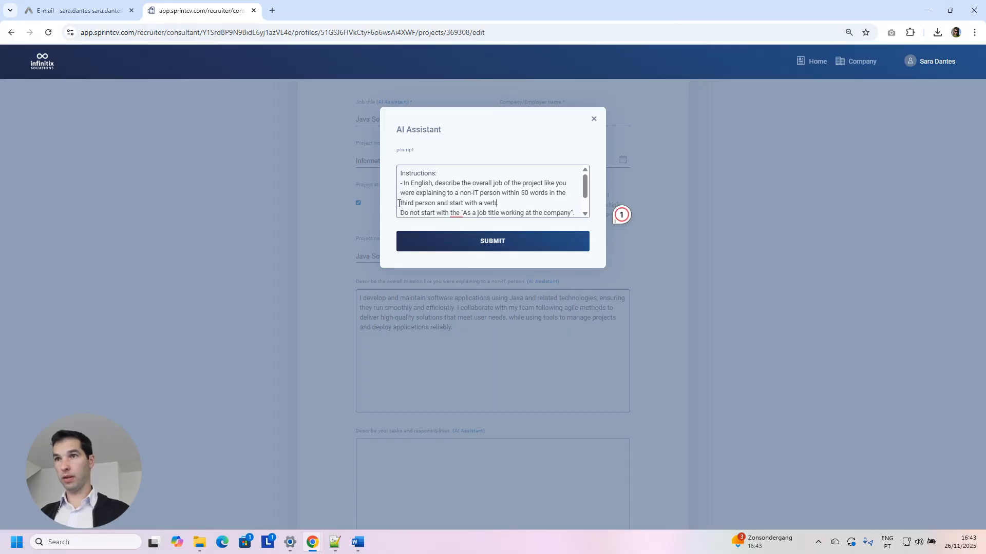
left_click(493, 240)
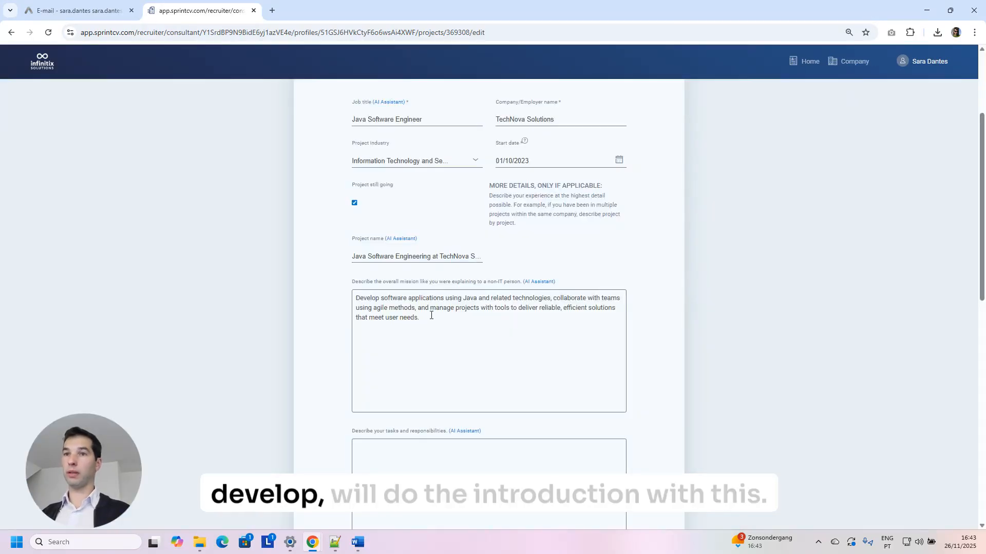
left_click_drag(428, 318, 357, 298)
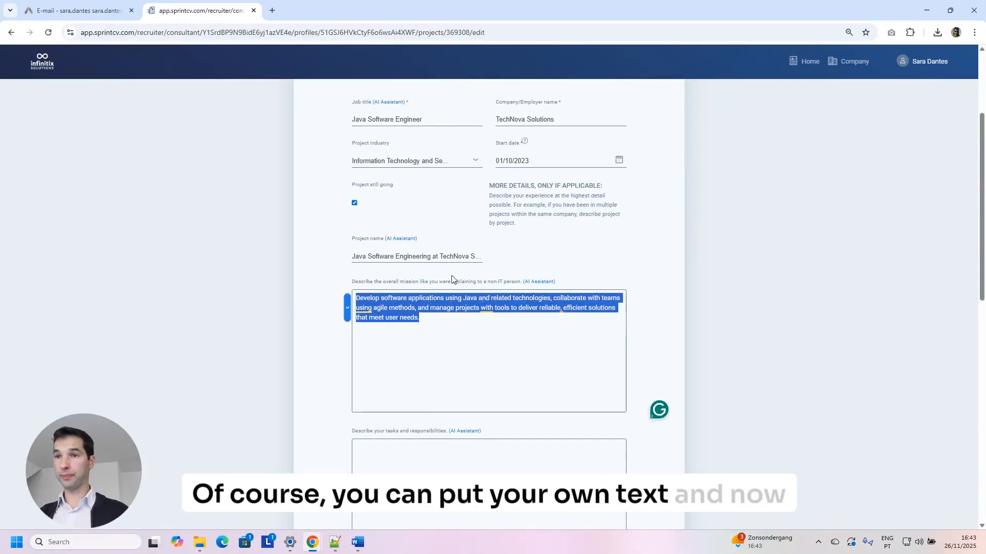
scroll(451, 280, "down", 3)
Generate the tasks with the AI Assistant, then delete them and restore 'Developer something'.
left_click(464, 277)
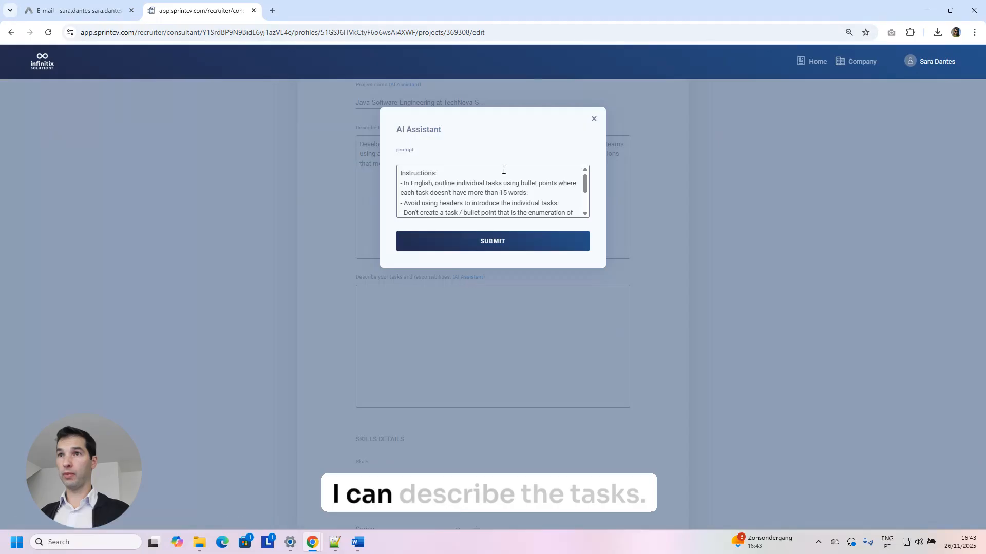
left_click(491, 239)
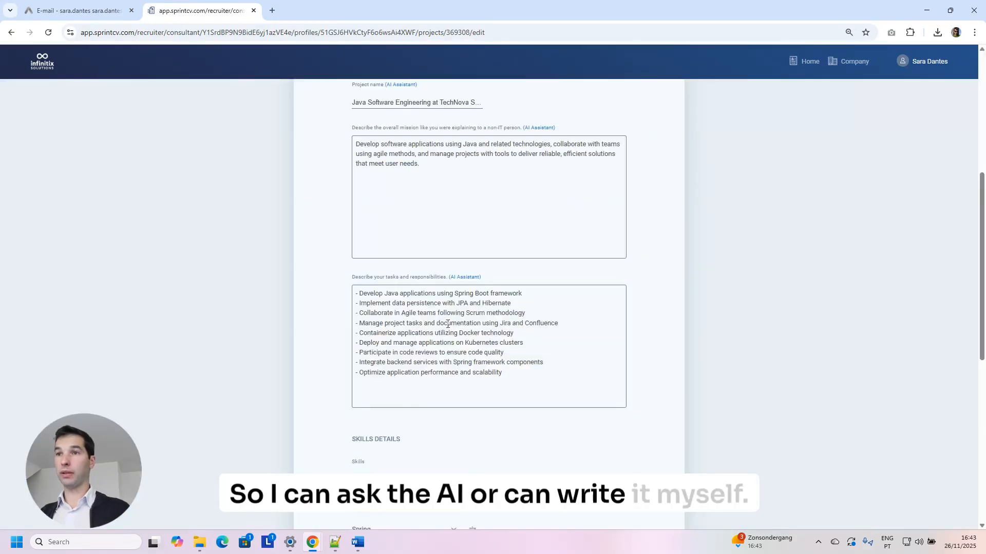
scroll(448, 324, "down", 2)
scroll(449, 324, "up", 2)
left_click_drag(537, 369, 325, 298)
key("BackSpace")
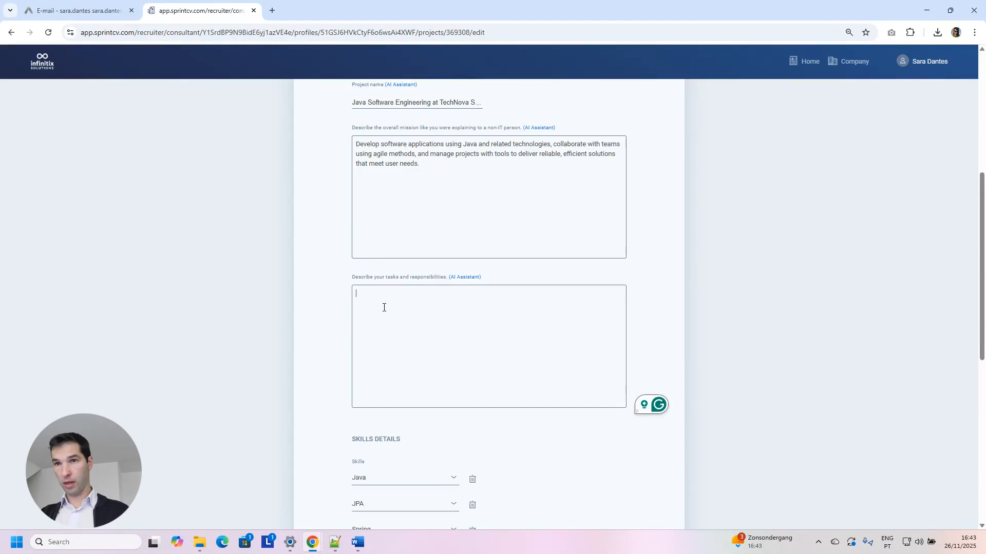
type("Developer")
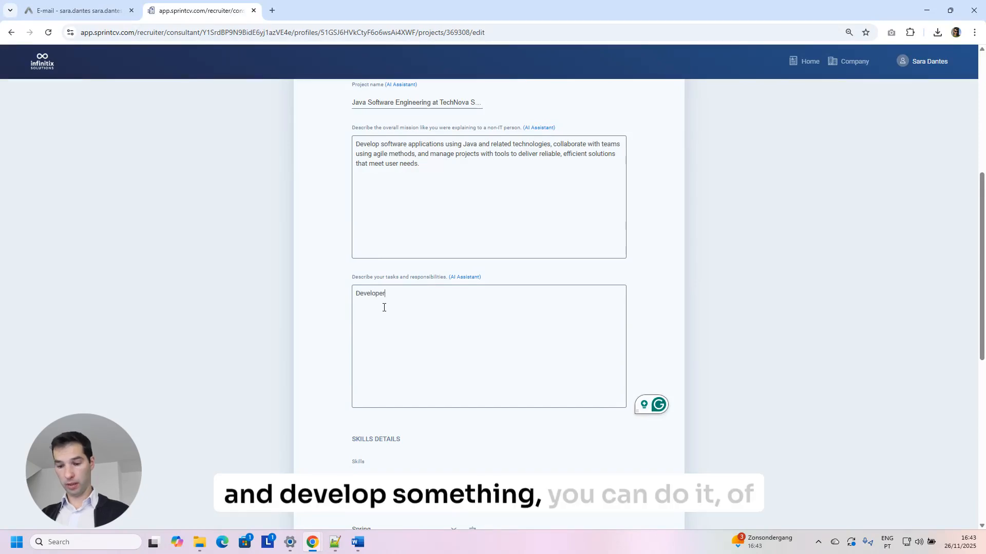
type(" something")
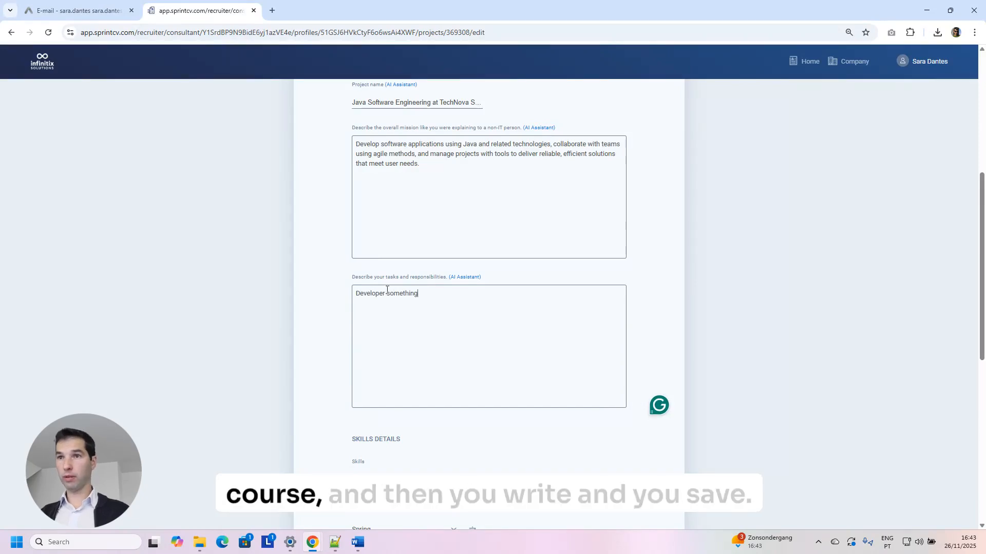
Clear the tasks field and have the AI Assistant generate eight bulleted Java development tasks.
scroll(621, 236, "down", 8)
scroll(477, 334, "up", 8)
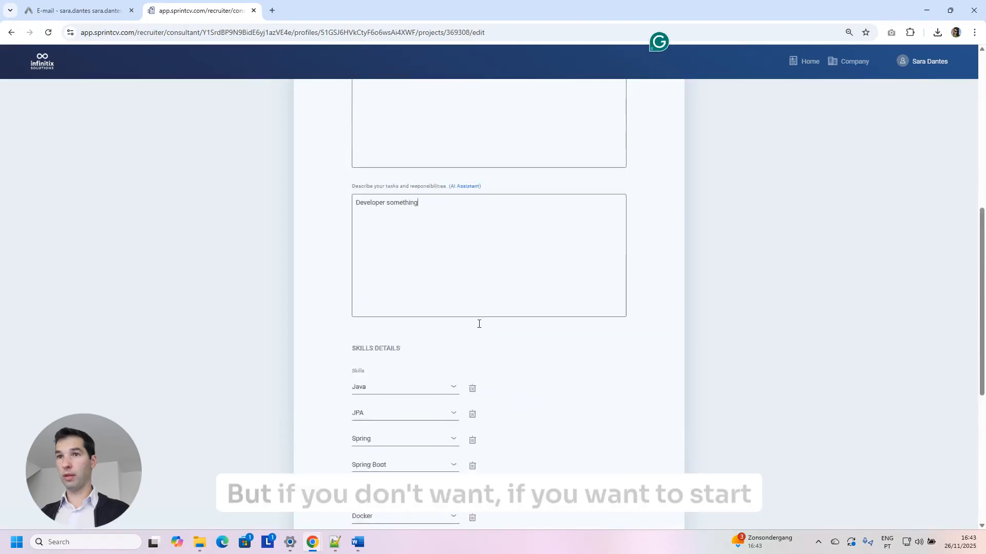
key("ctrl+a")
key("BackSpace")
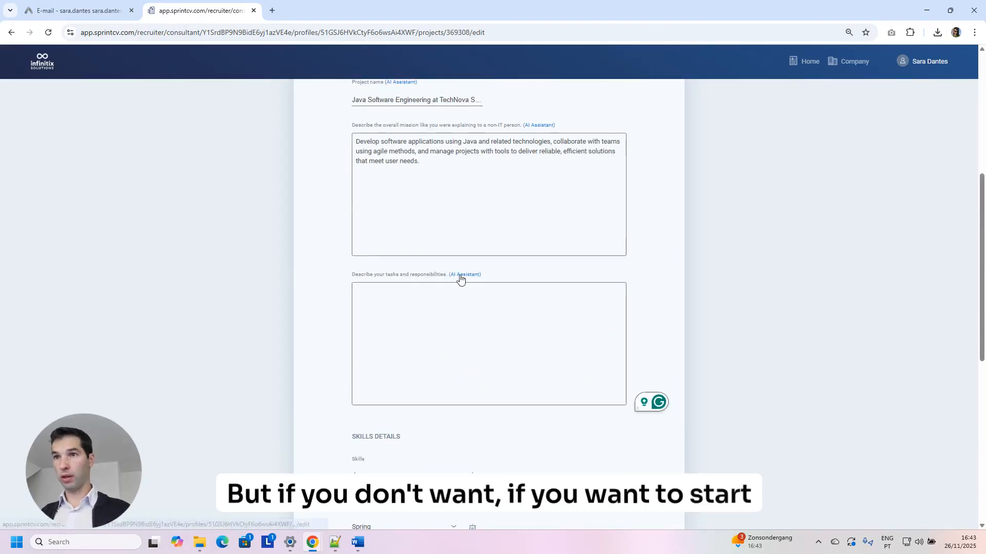
left_click(462, 274)
left_click(469, 250)
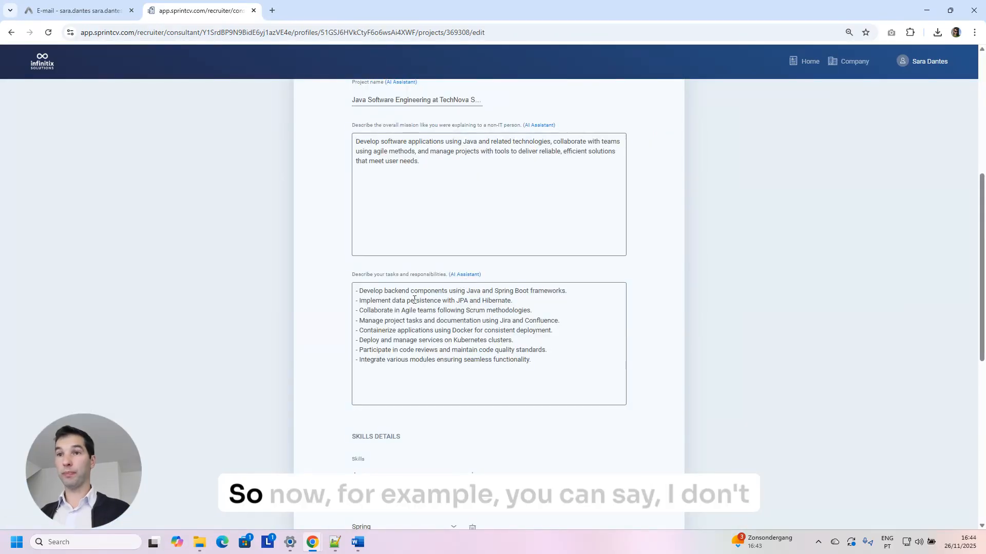
scroll(411, 288, "down", 1)
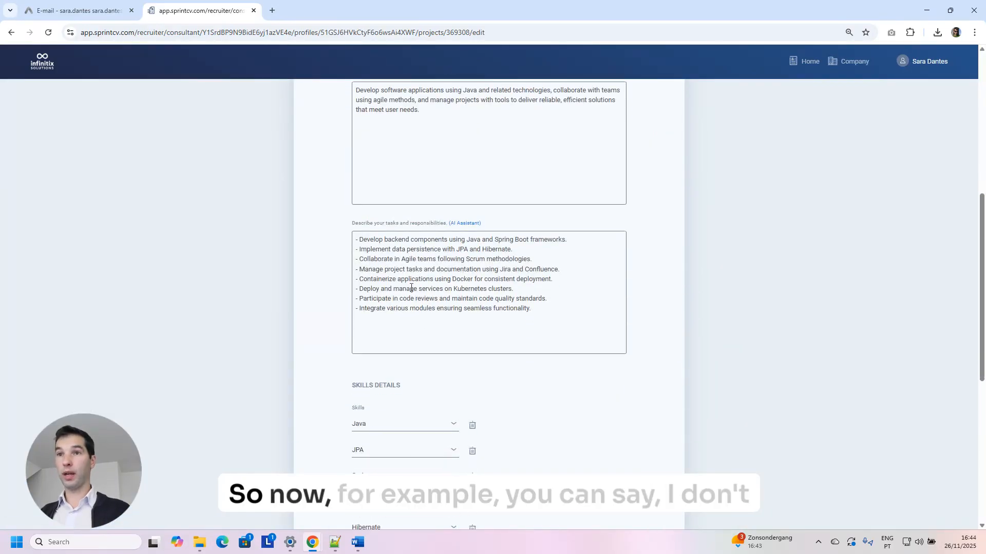
Remove the 15-word limit and bullet-point rule from the tasks AI prompt.
left_click(466, 223)
left_click_drag(527, 193, 401, 193)
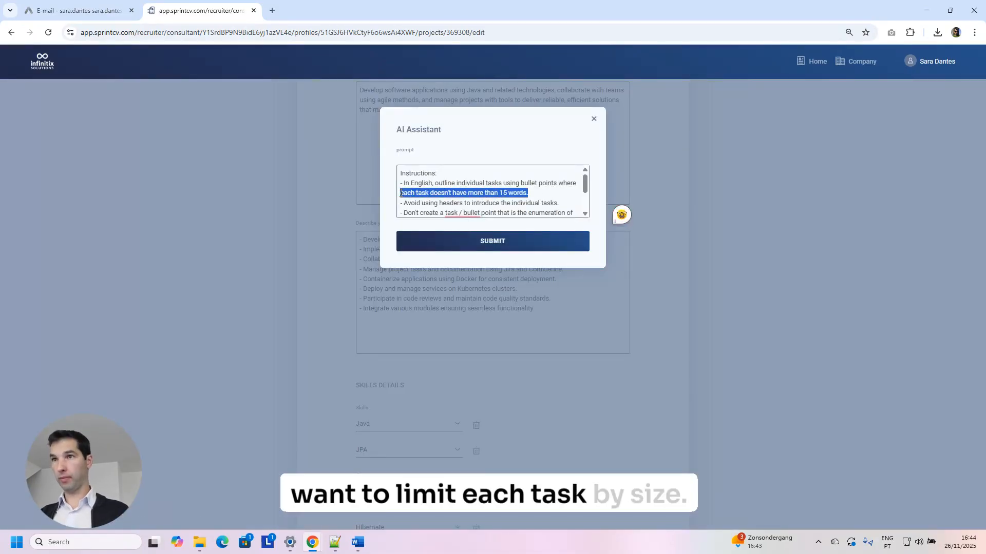
key("BackSpace")
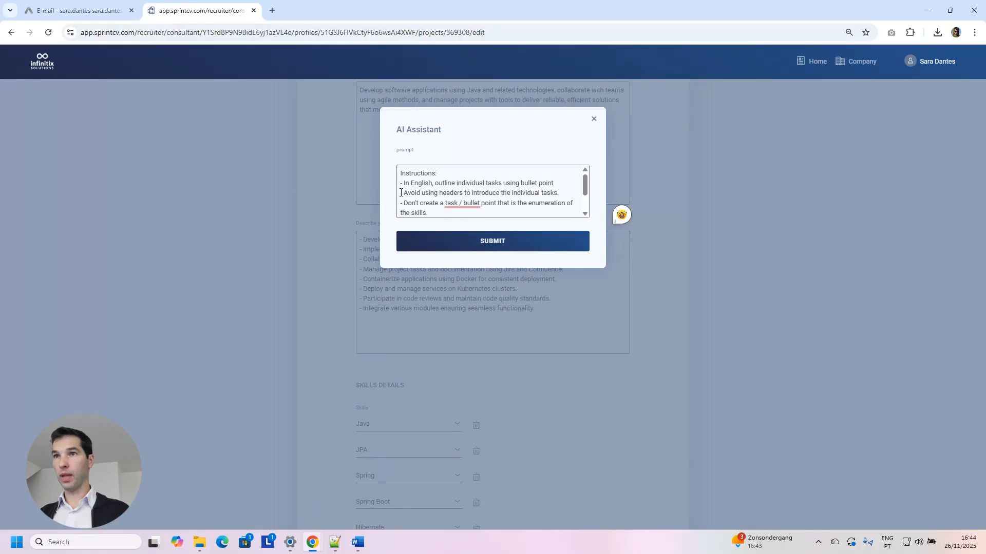
key("BackSpace")
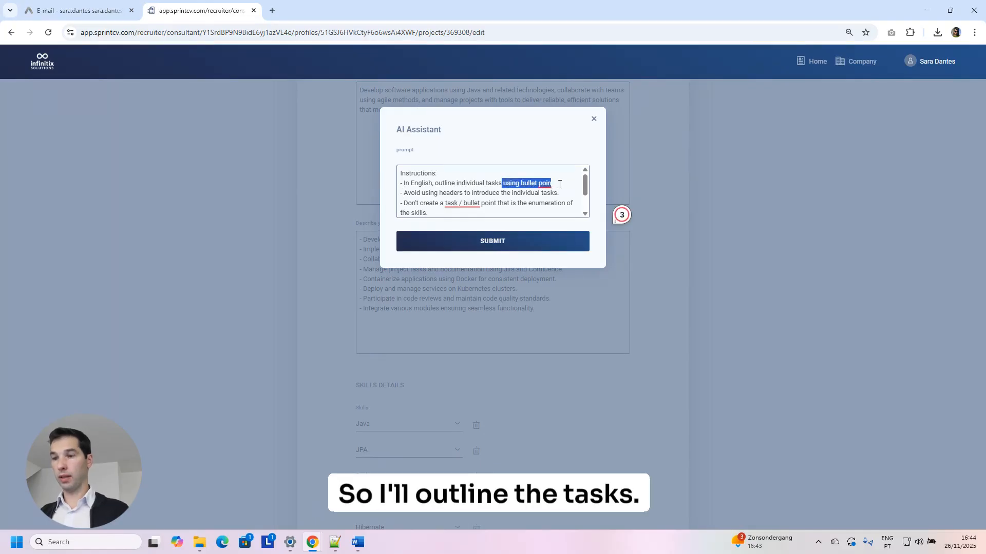
key("BackSpace")
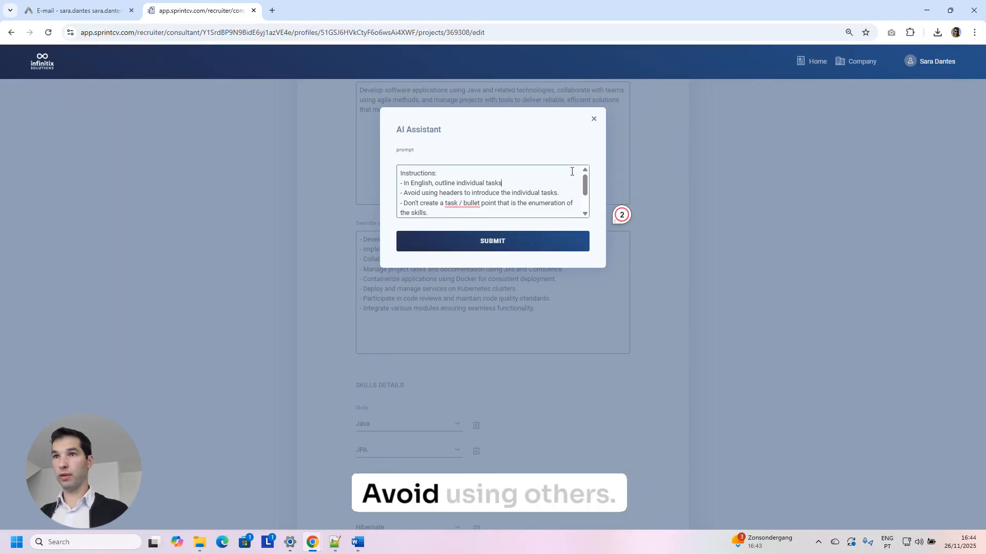
Add 'each in a different line' and 'use verbs in a continuous form' rules, then regenerate.
scroll(465, 174, "down", 2)
left_click(475, 215)
key("Return")
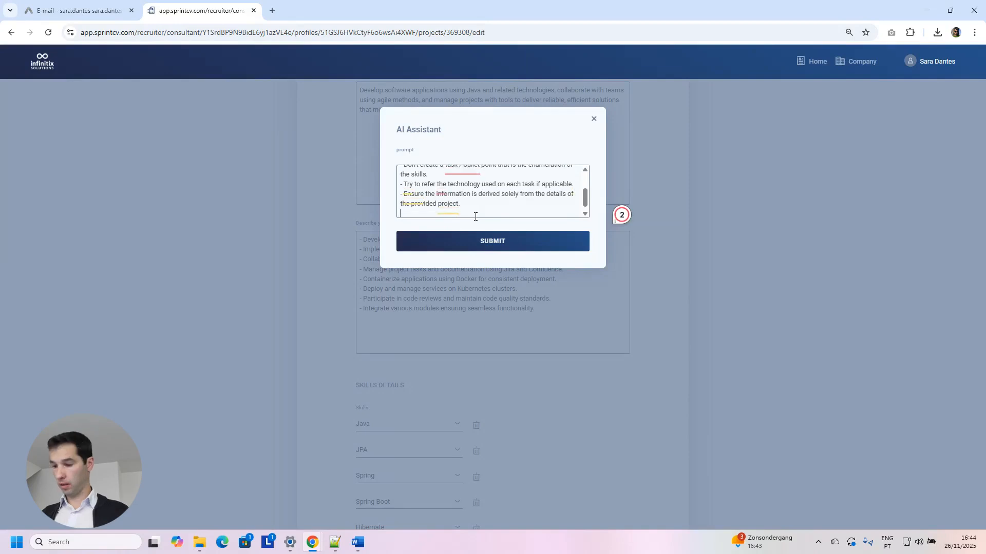
type("- ea")
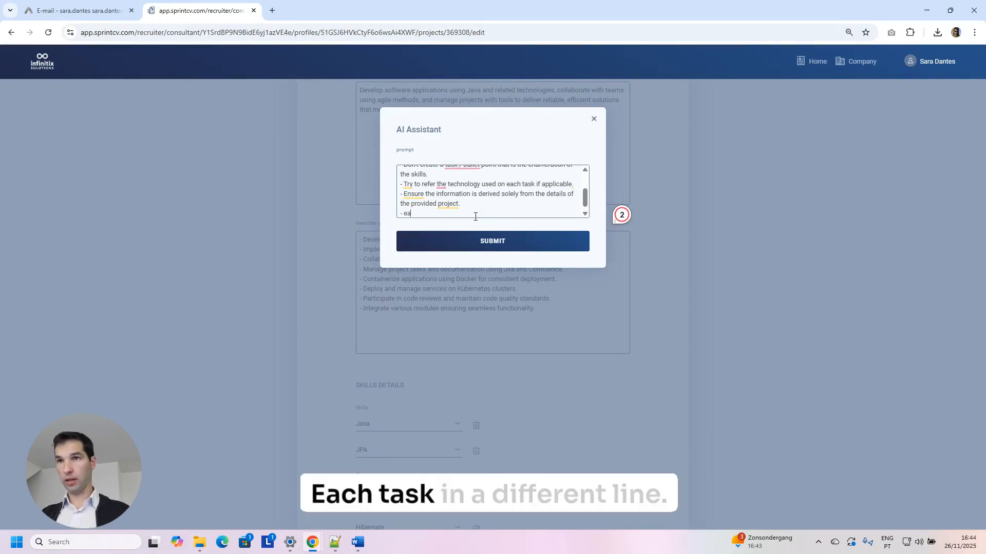
type("ch in a different line")
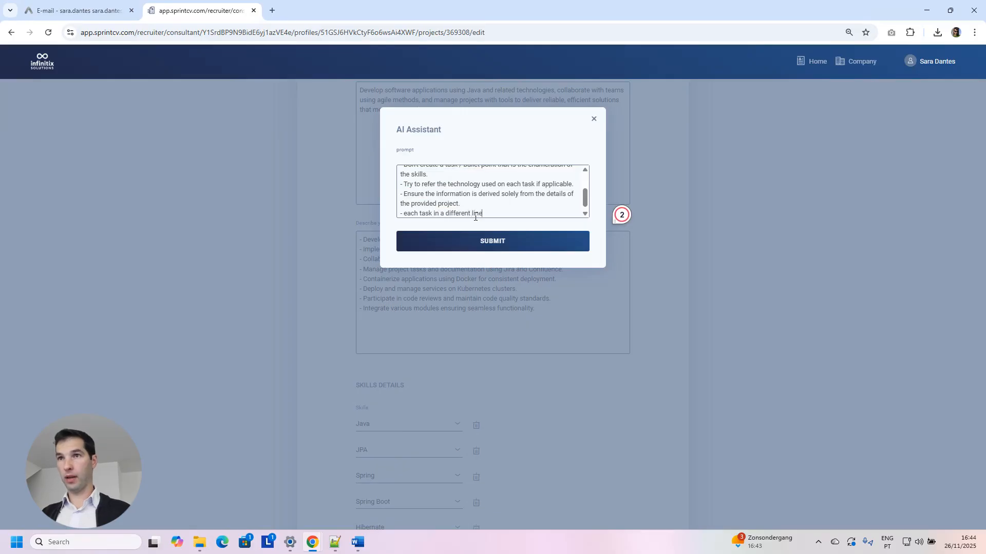
key("Return")
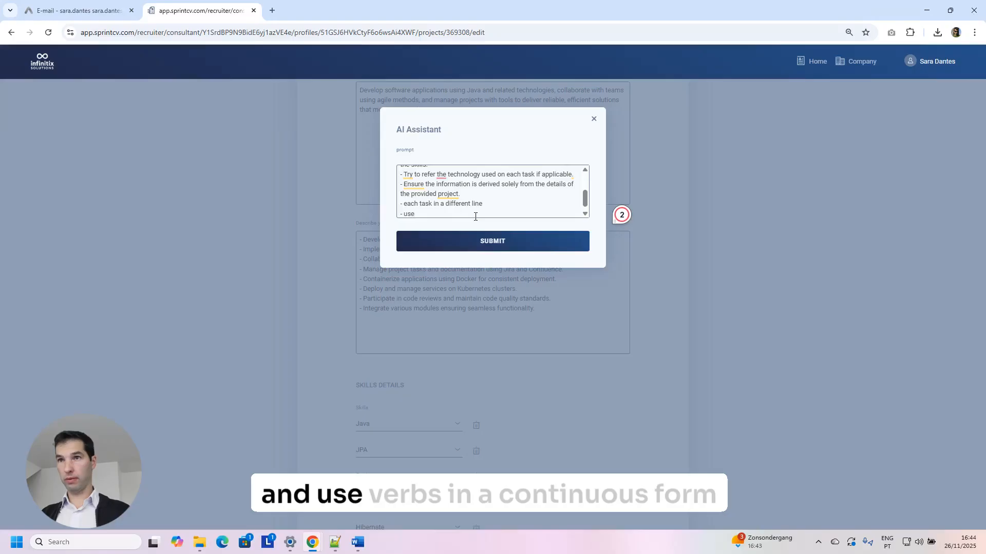
type("- use ver")
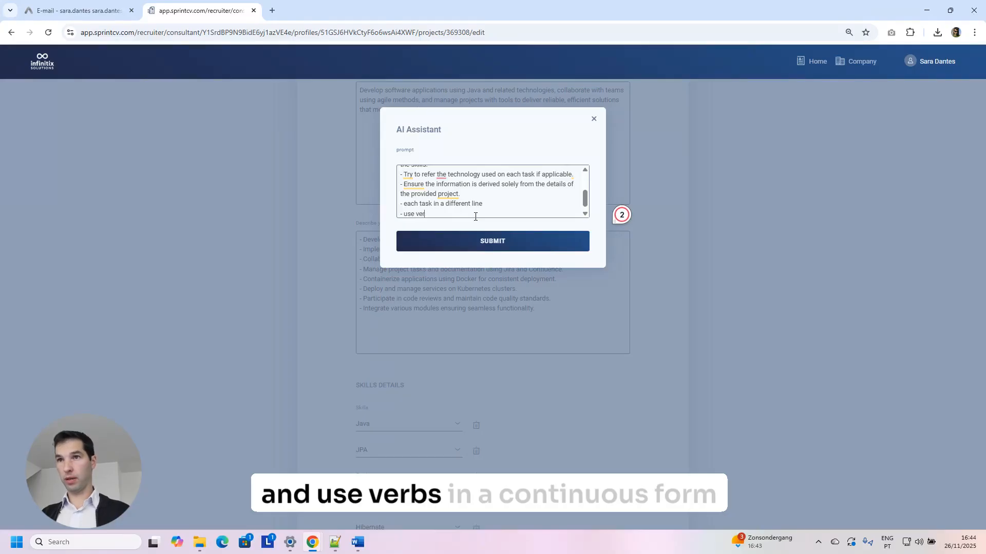
type("bs in a continuous form")
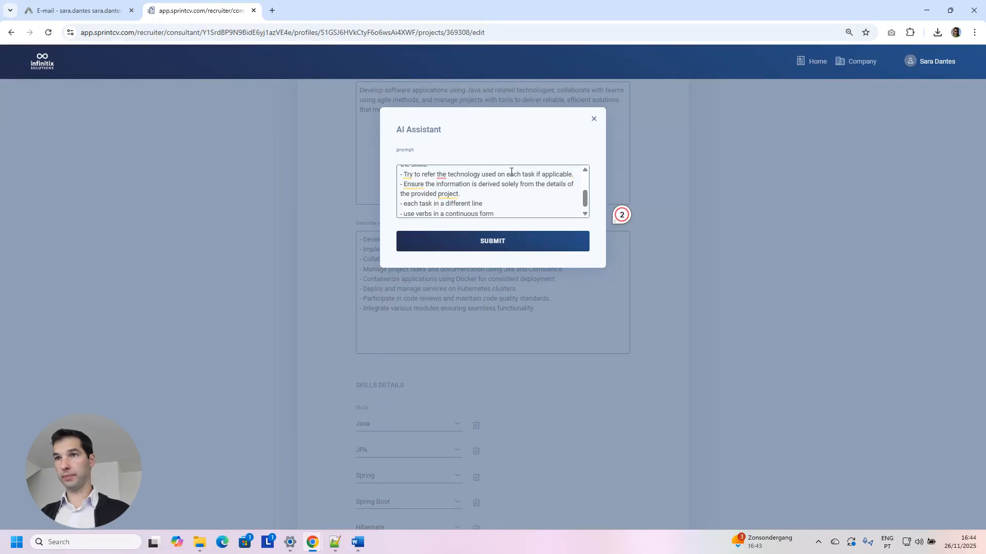
left_click(515, 245)
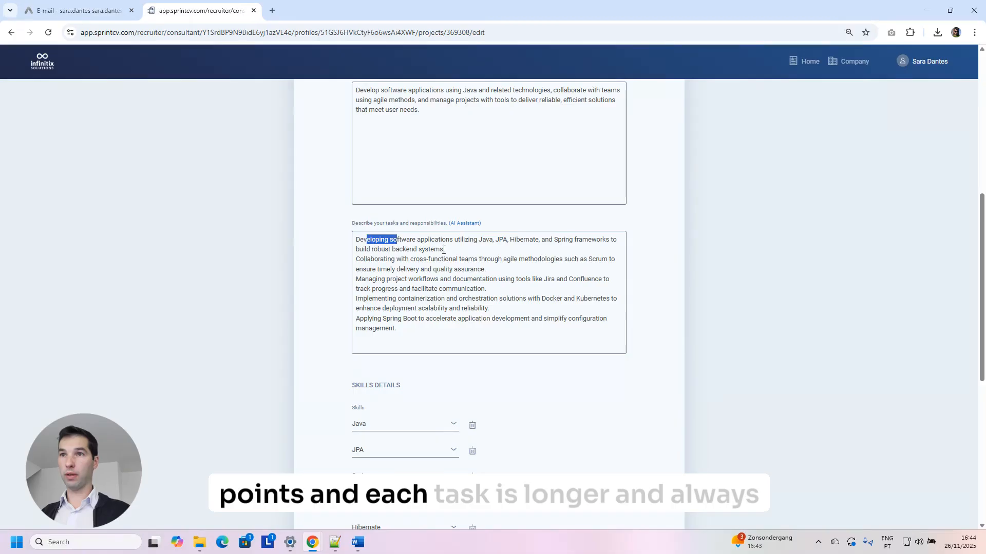
left_click_drag(444, 250, 356, 259)
double_click(364, 241)
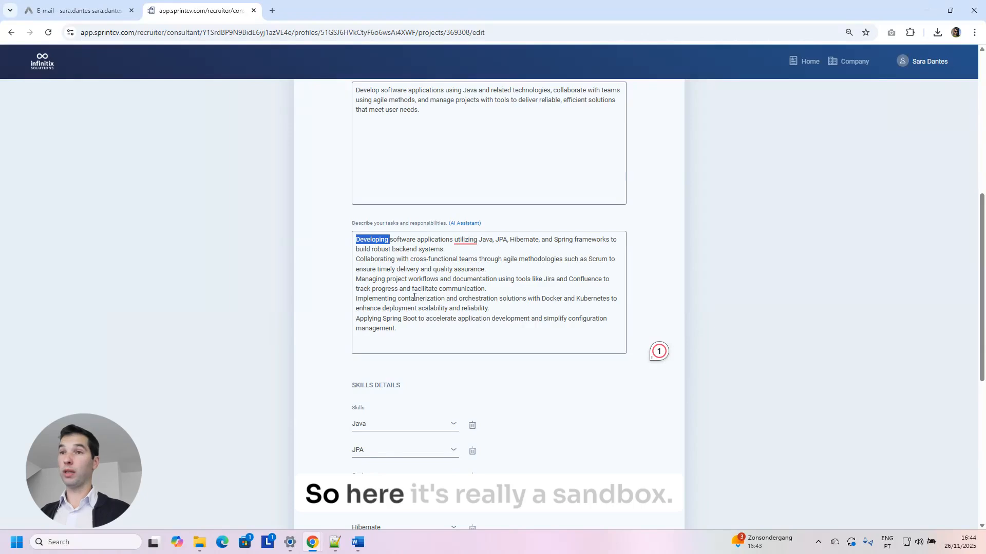
left_click(470, 224)
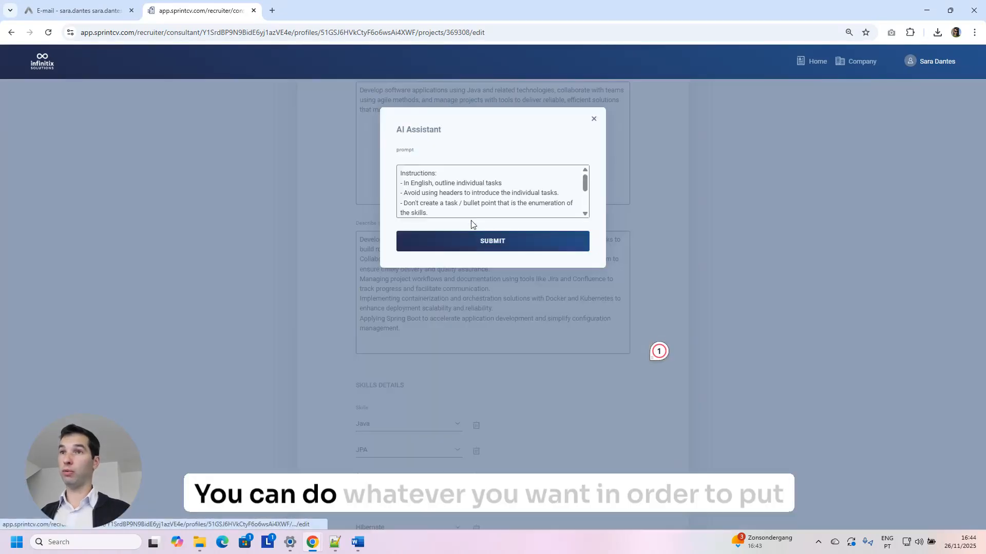
left_click(594, 119)
scroll(590, 226, "down", 7)
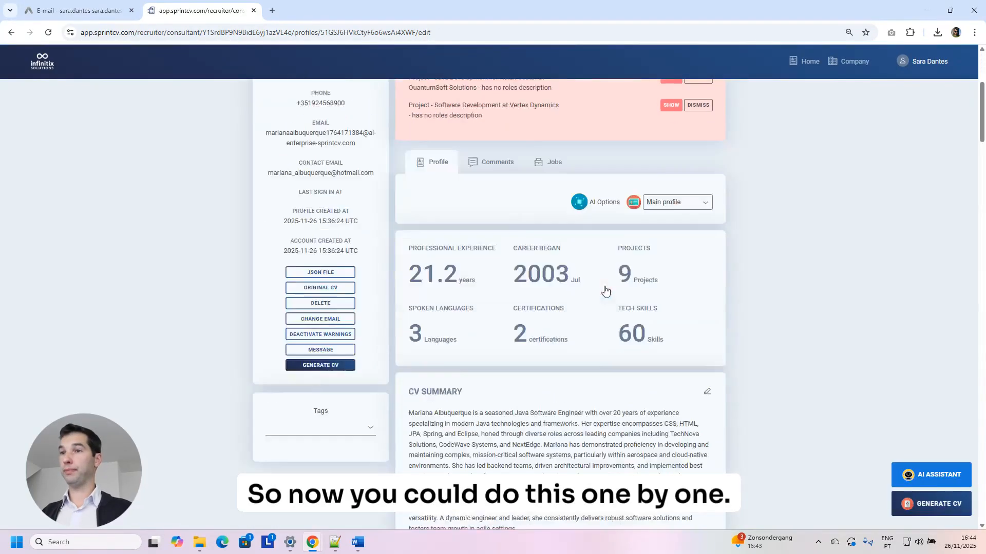
Scroll through the consultant's professional experience entries on the profile page.
scroll(606, 291, "down", 20)
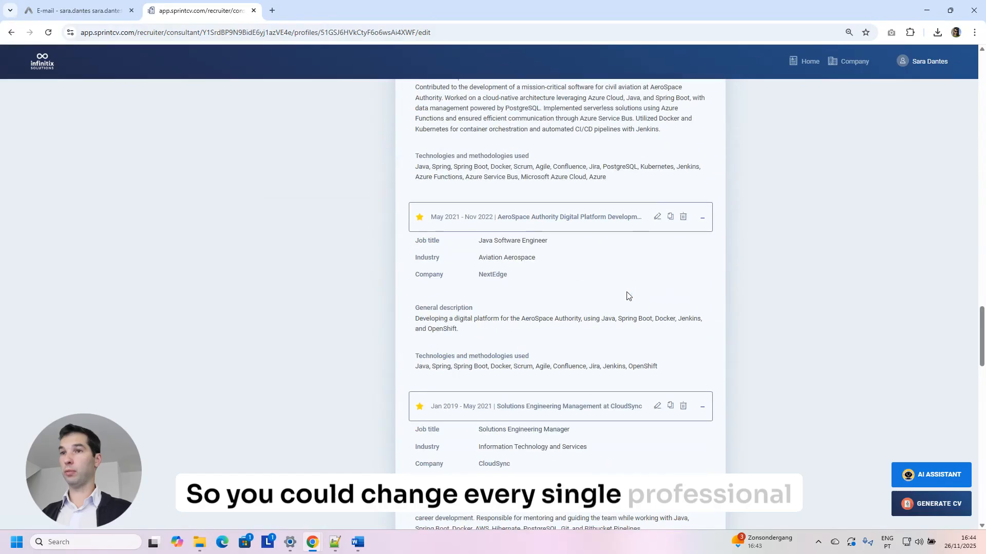
scroll(621, 272, "down", 3)
scroll(555, 263, "up", 1)
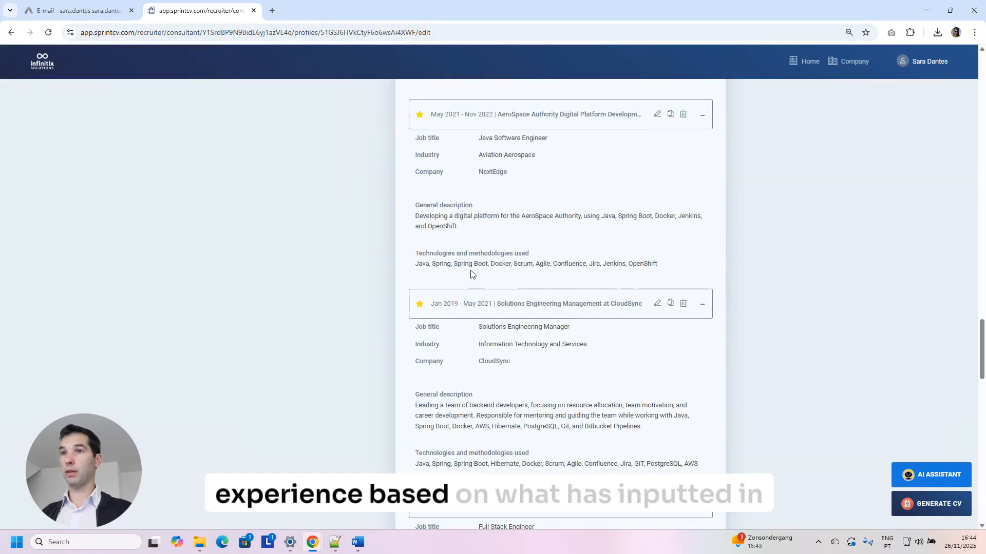
scroll(611, 215, "up", 2)
scroll(622, 242, "down", 4)
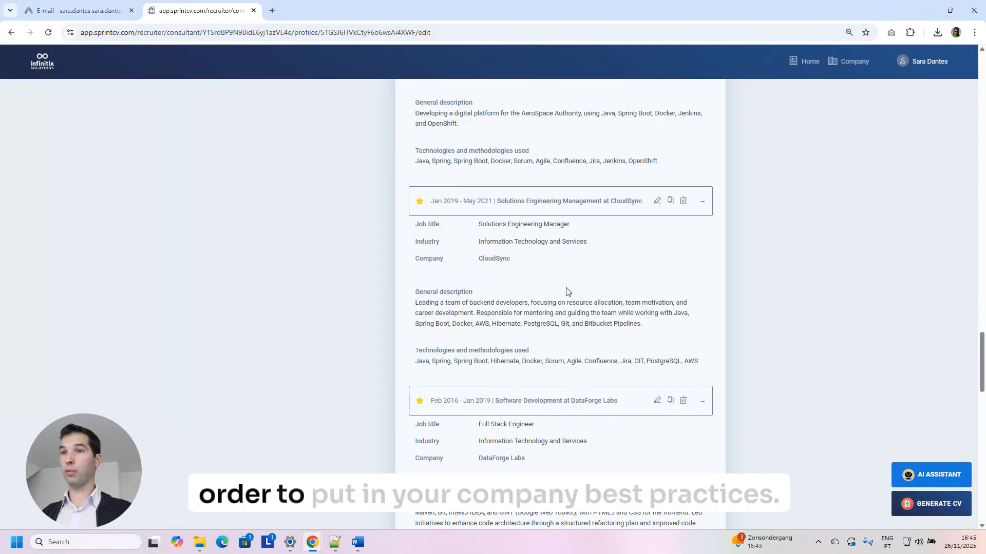
scroll(560, 298, "down", 2)
scroll(553, 302, "down", 9)
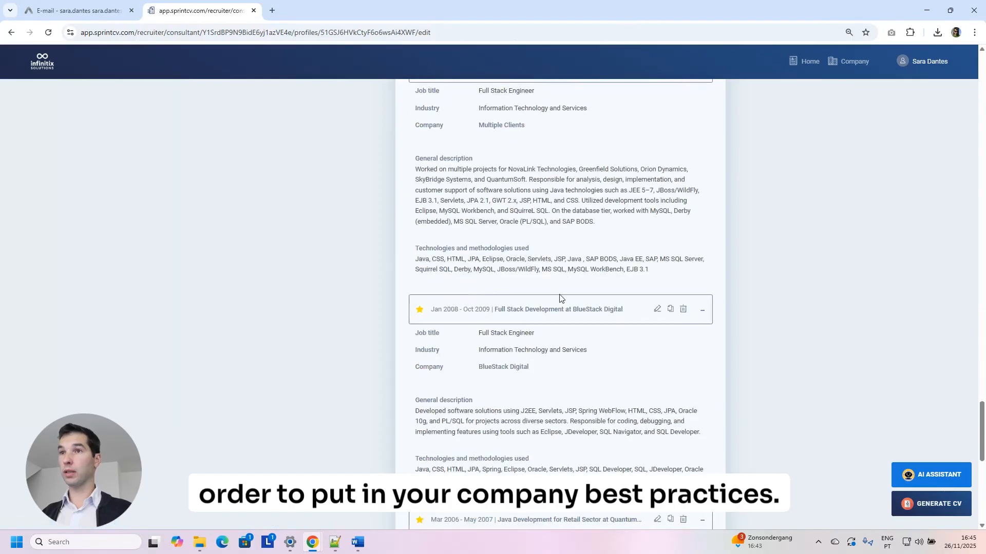
scroll(571, 263, "up", 1)
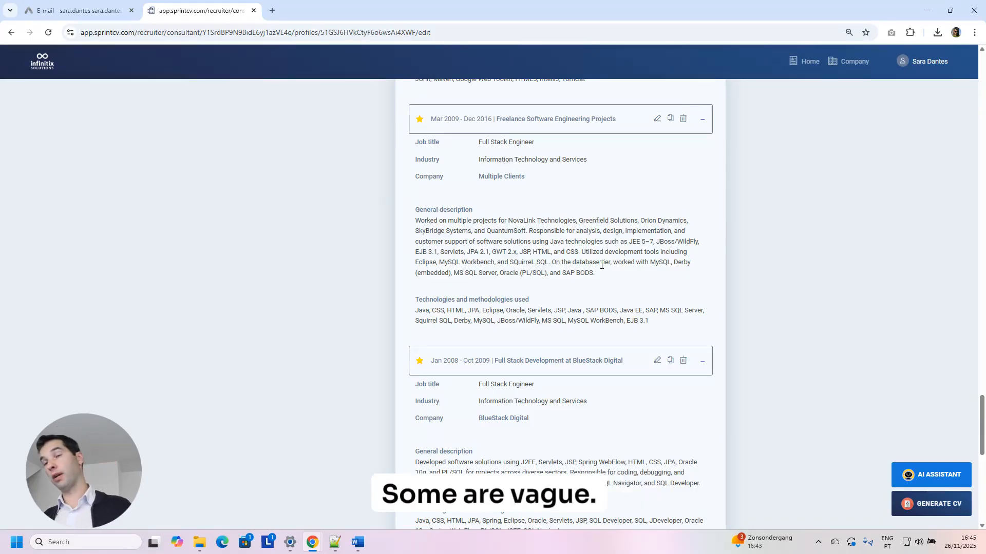
scroll(602, 265, "down", 9)
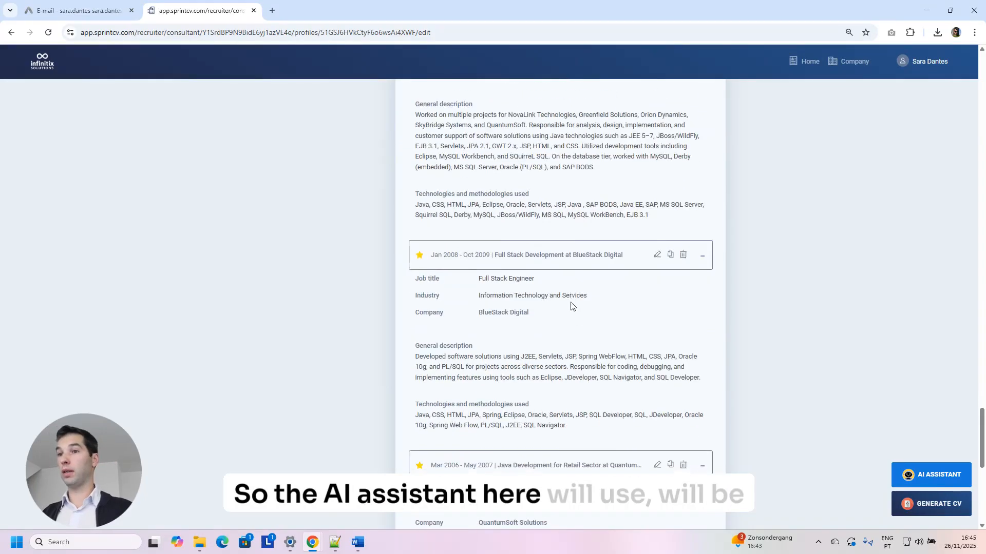
scroll(565, 318, "down", 2)
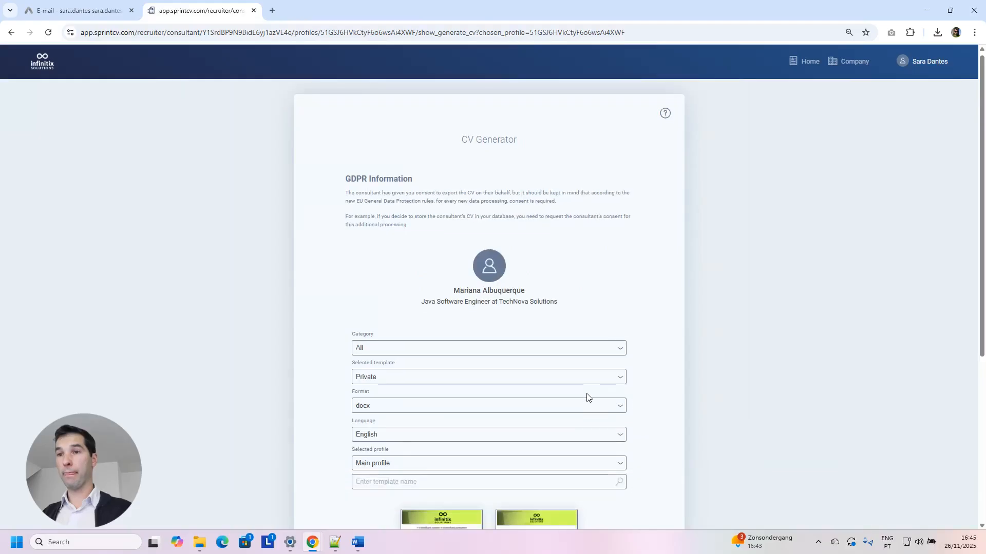
Pick the Infinitix CV 2025 template and keep English as the CV language.
scroll(586, 397, "down", 4)
left_click(531, 374)
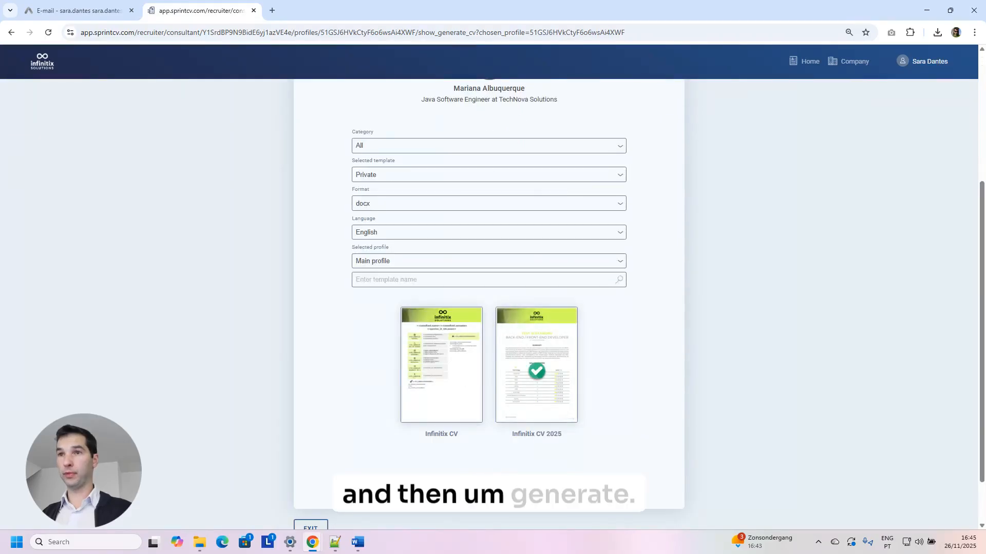
left_click(386, 238)
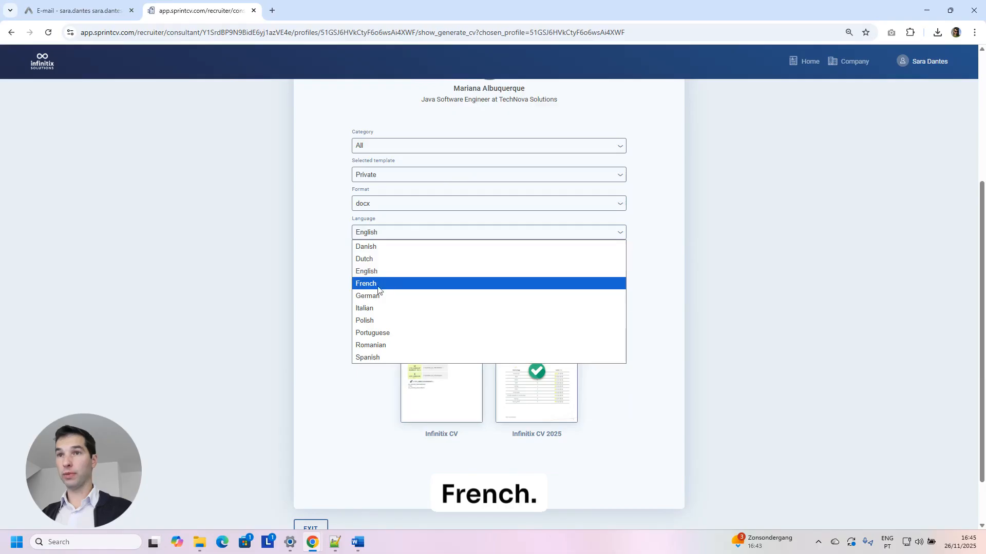
left_click(319, 294)
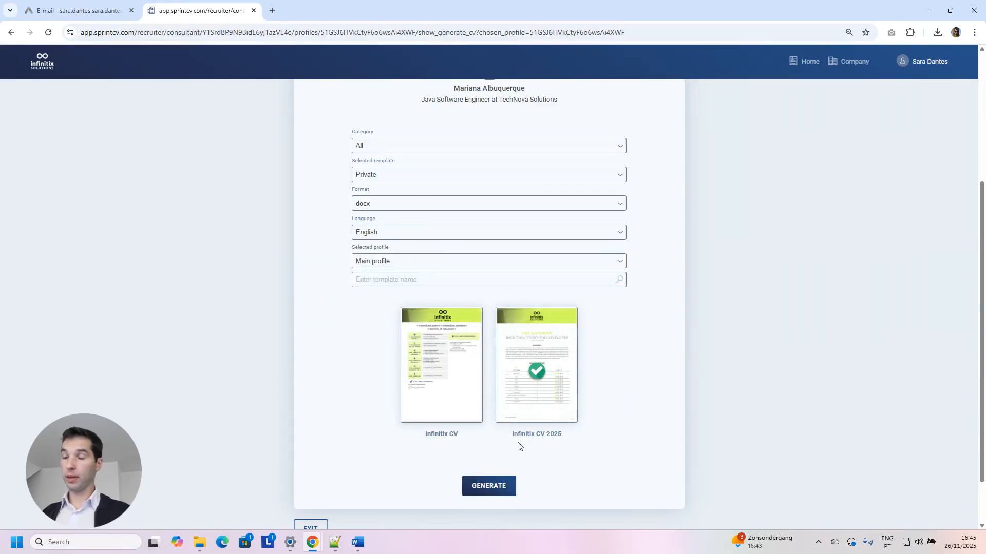
scroll(518, 445, "down", 1)
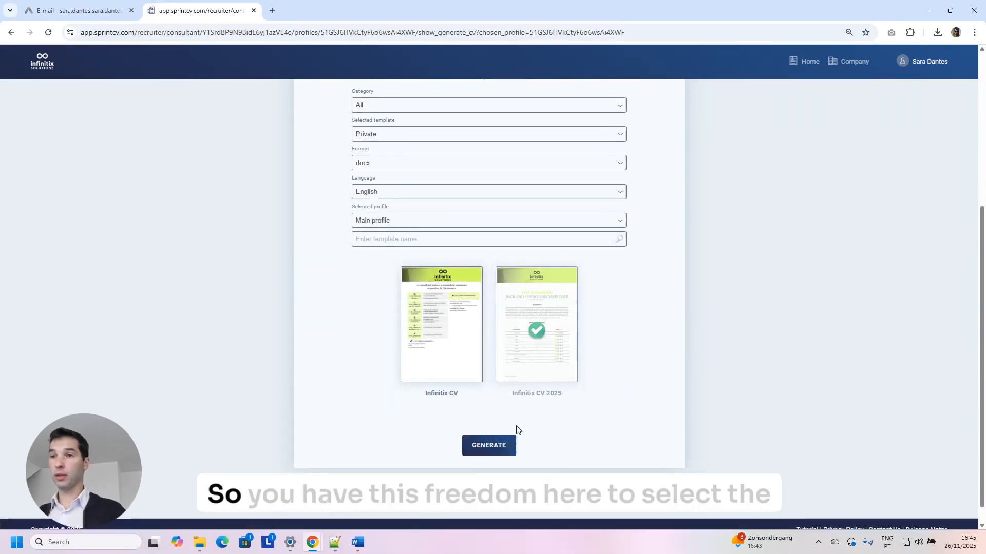
left_click(398, 186)
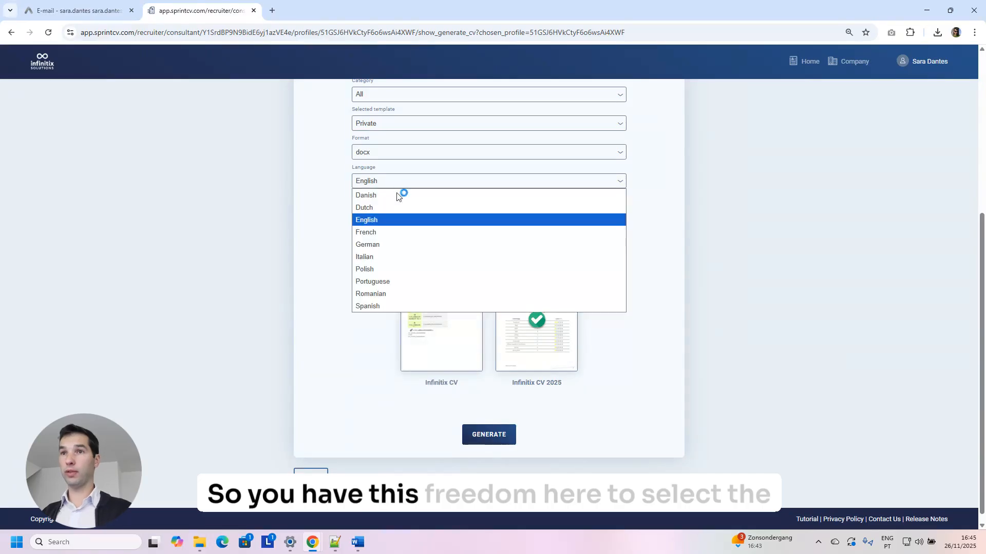
left_click(314, 356)
Keep docx as the output format and exit the CV Generator without generating.
left_click(380, 153)
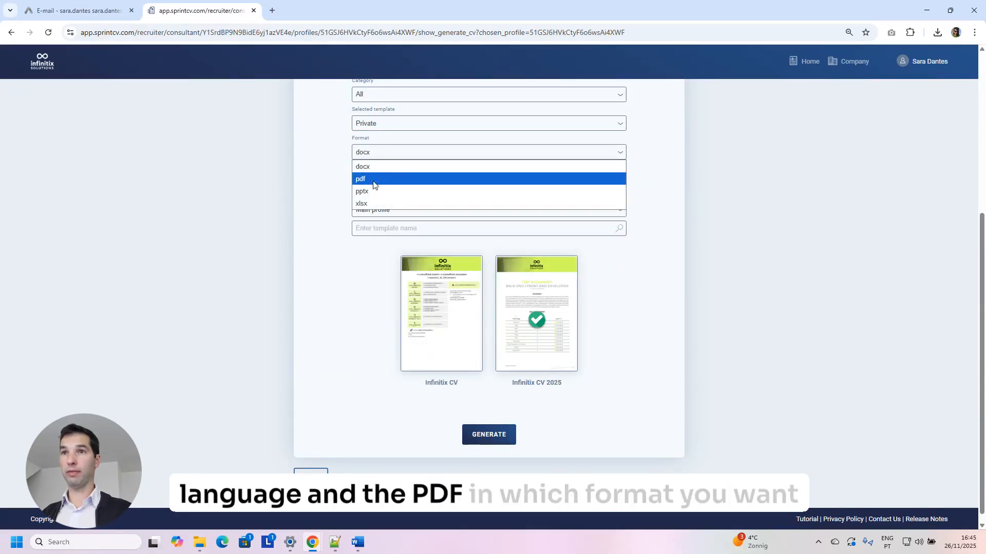
left_click(365, 242)
scroll(386, 270, "up", 2)
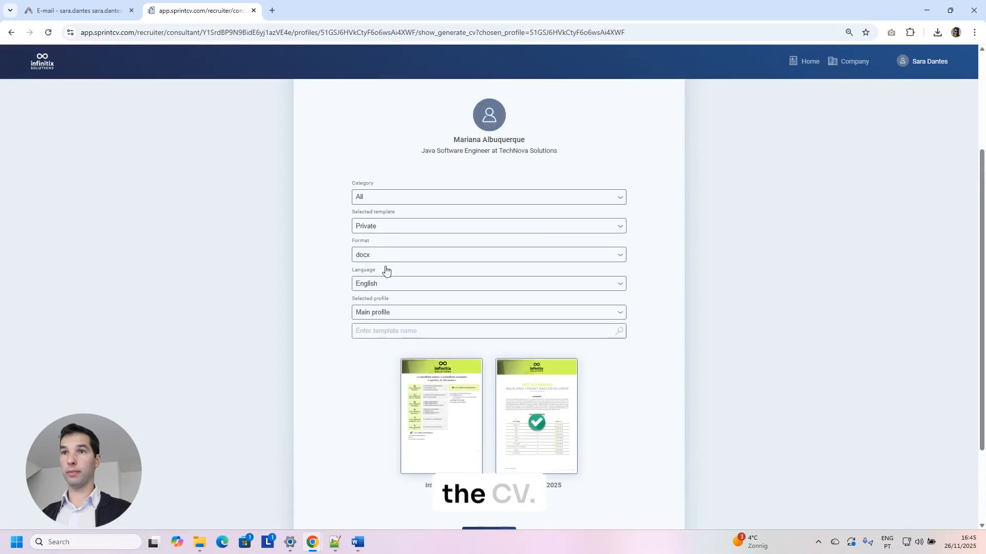
left_click(372, 257)
left_click(315, 260)
scroll(318, 360, "down", 2)
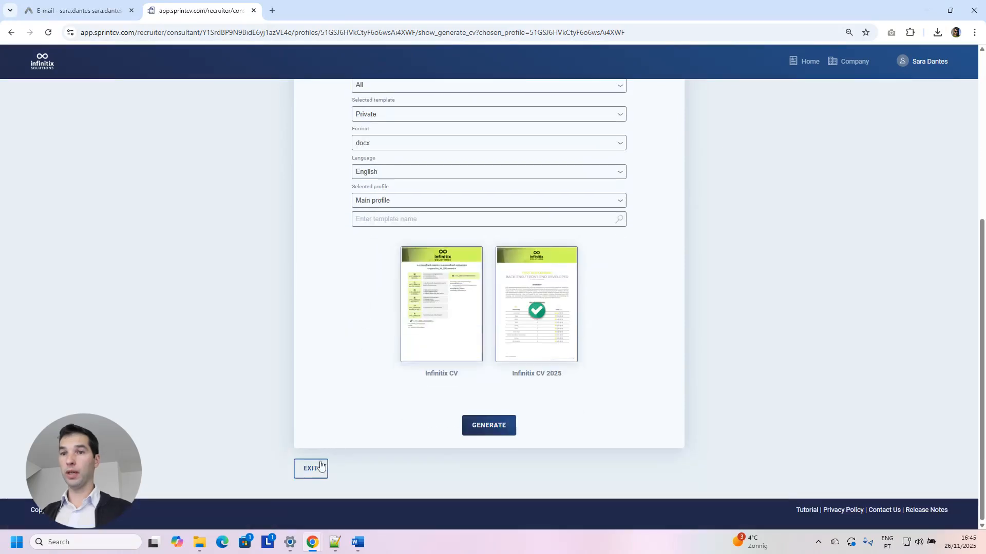
left_click(311, 468)
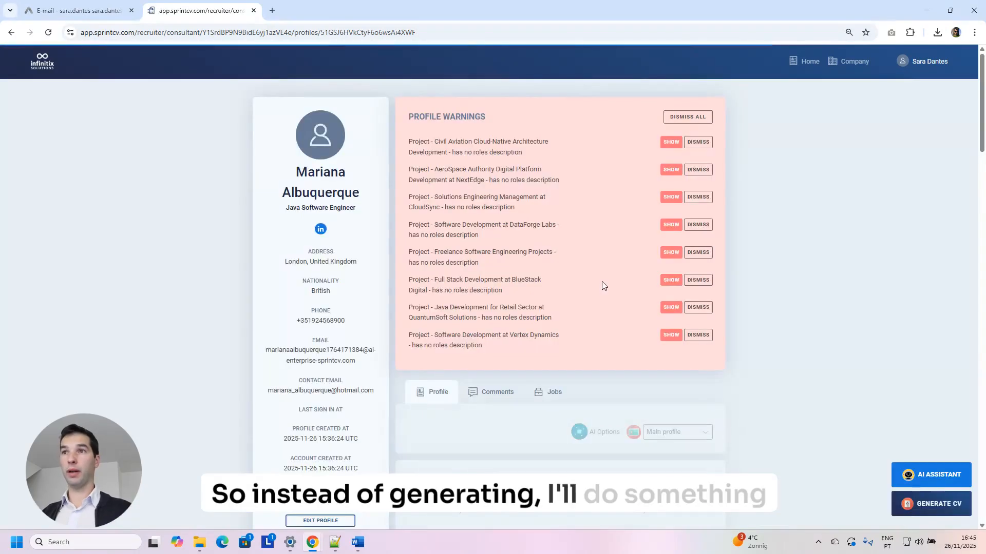
Launch an AI Review of the consultant's CV from the profile's AI Options.
scroll(602, 281, "down", 3)
scroll(603, 280, "down", 3)
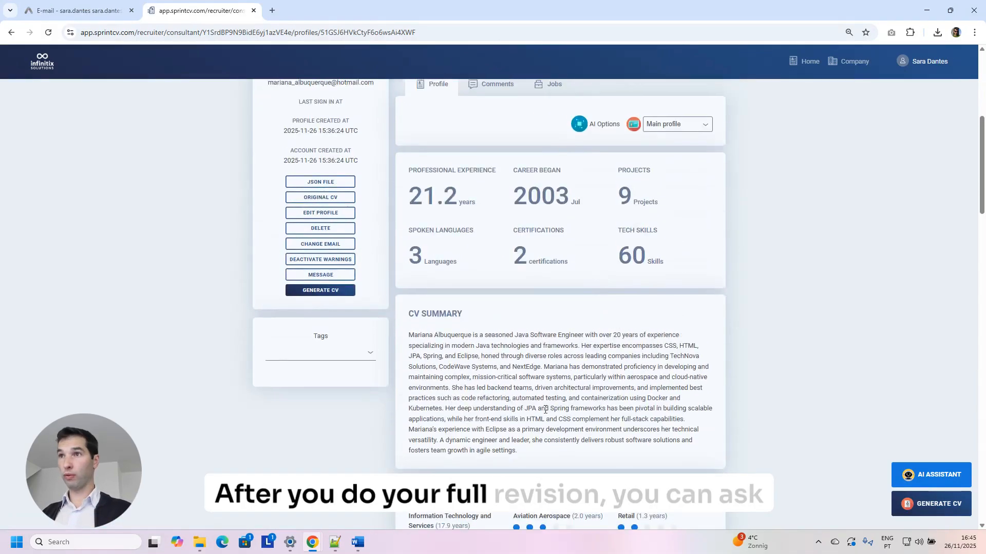
left_click(616, 132)
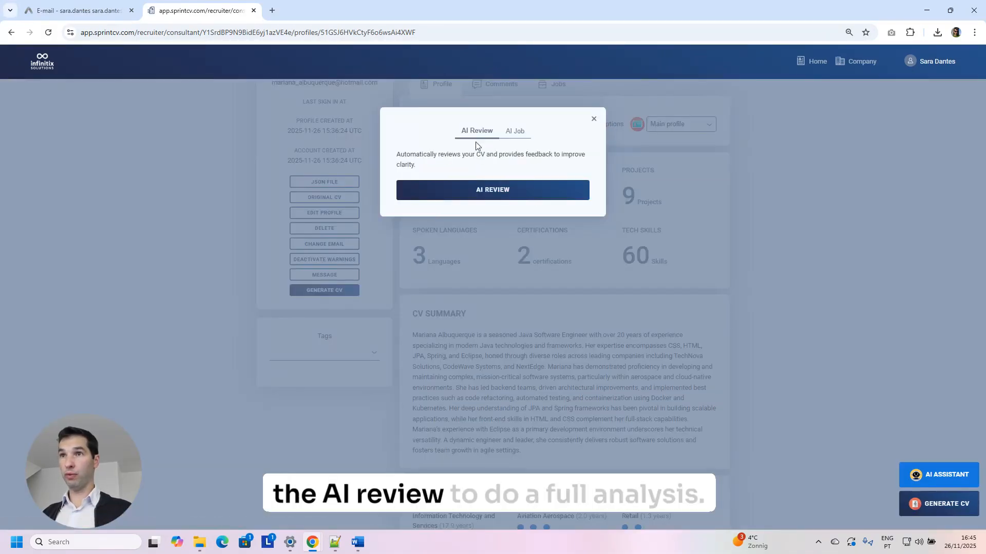
left_click(481, 190)
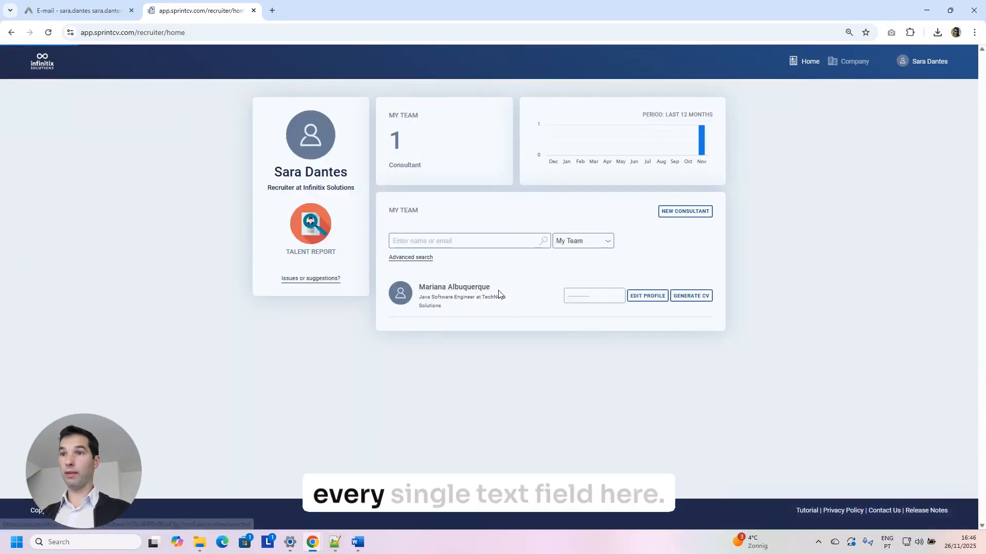
Open the consultant's profile and expand the CloudSync and DataForge Labs experience entries.
left_click(480, 293)
scroll(562, 371, "down", 3)
scroll(562, 370, "down", 5)
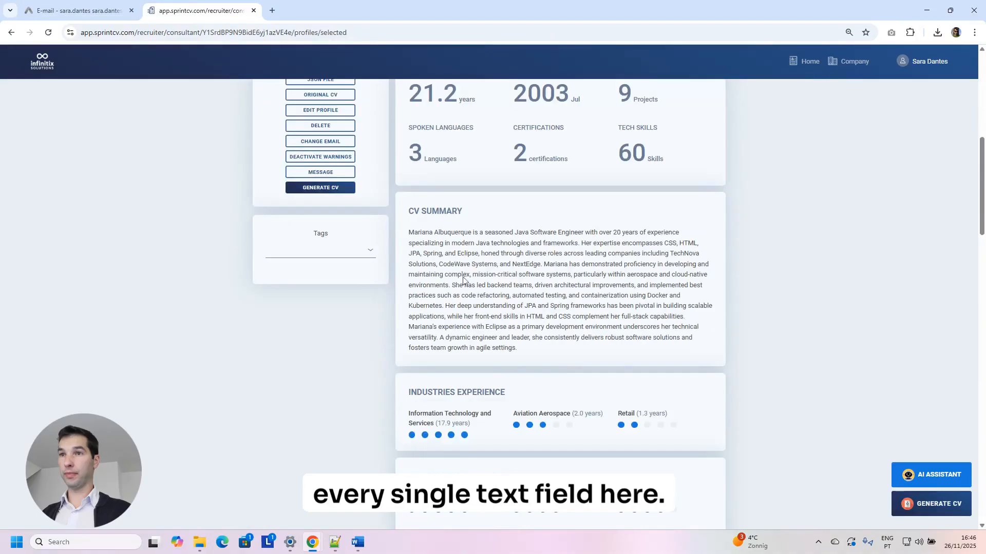
scroll(549, 308, "down", 12)
scroll(550, 310, "down", 5)
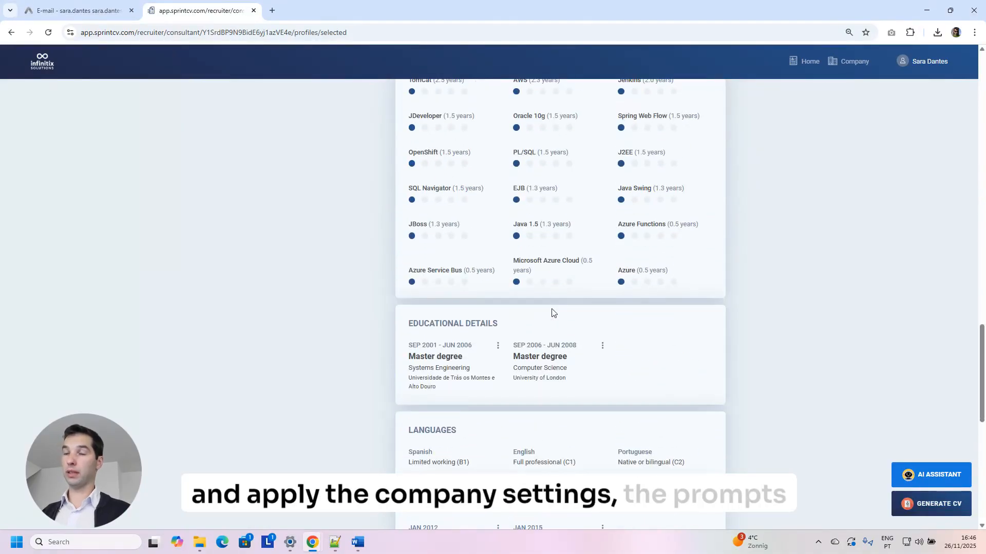
scroll(549, 311, "down", 6)
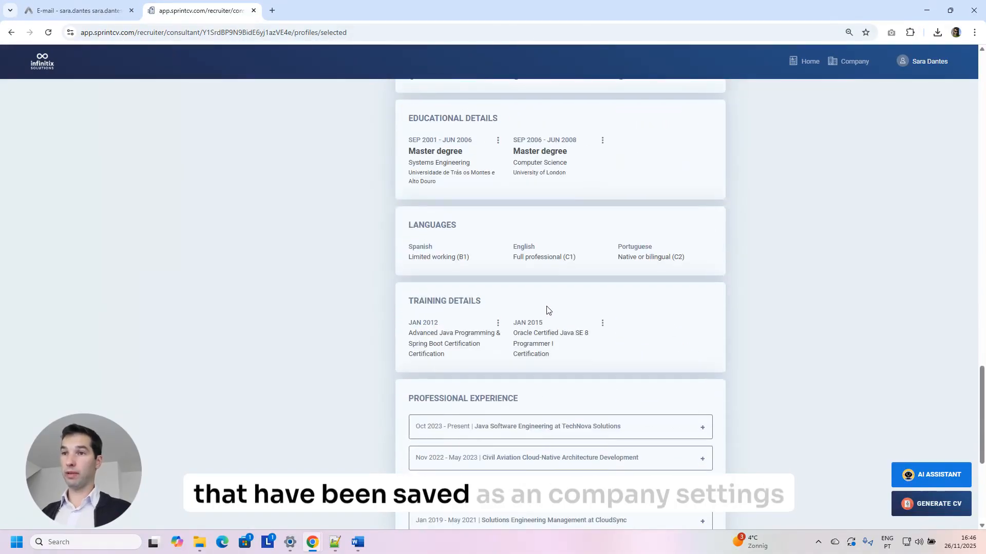
scroll(549, 308, "down", 2)
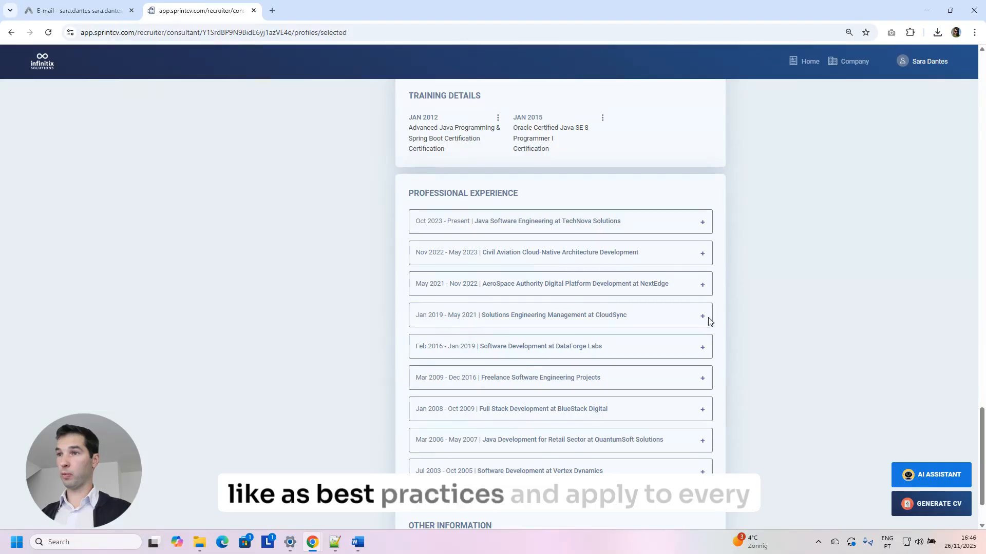
left_click(703, 316)
scroll(704, 321, "down", 3)
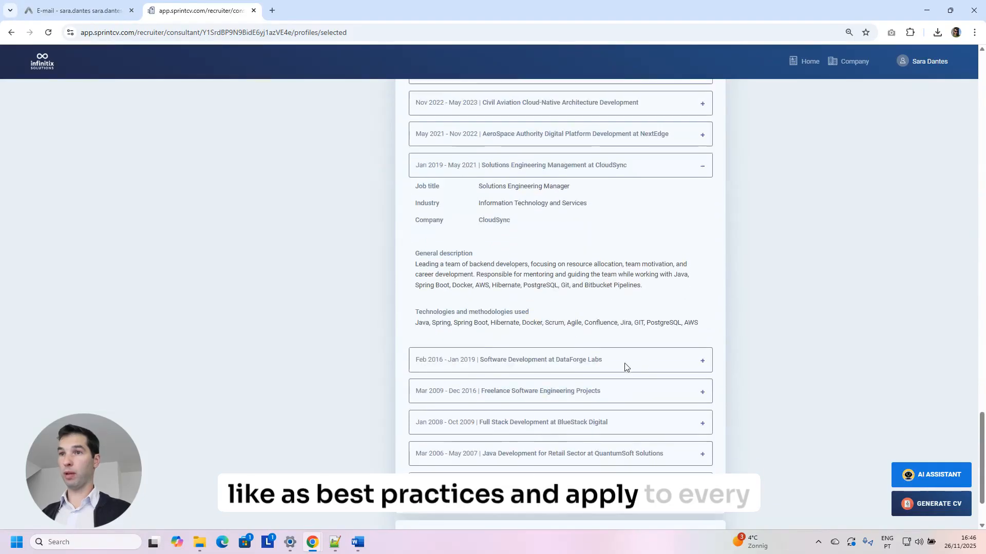
left_click(703, 361)
scroll(525, 377, "down", 5)
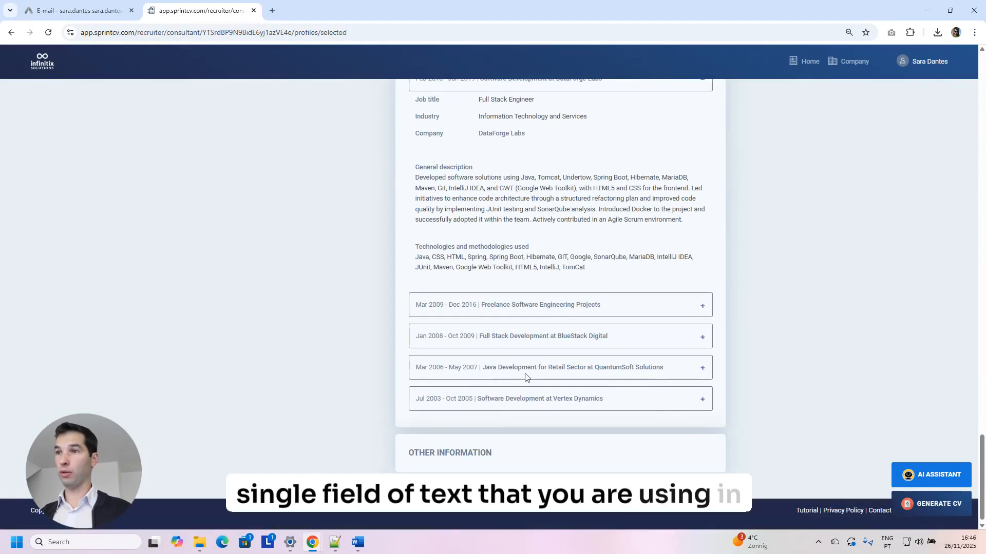
Expand the Freelance Software Engineering Projects, BlueStack Digital, QuantumSoft Solutions and Vertex Dynamics entries.
left_click(701, 306)
scroll(699, 314, "down", 2)
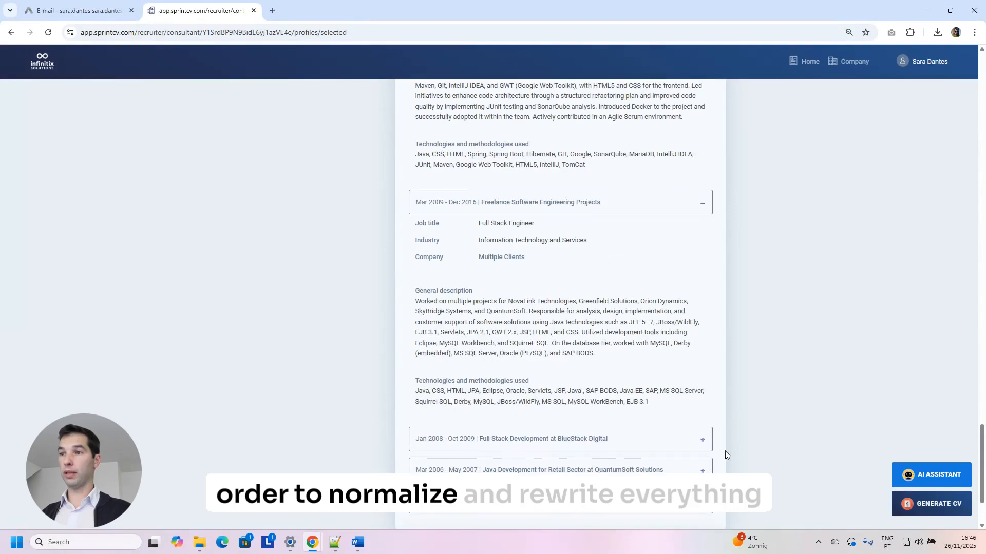
left_click(701, 441)
scroll(701, 441, "down", 3)
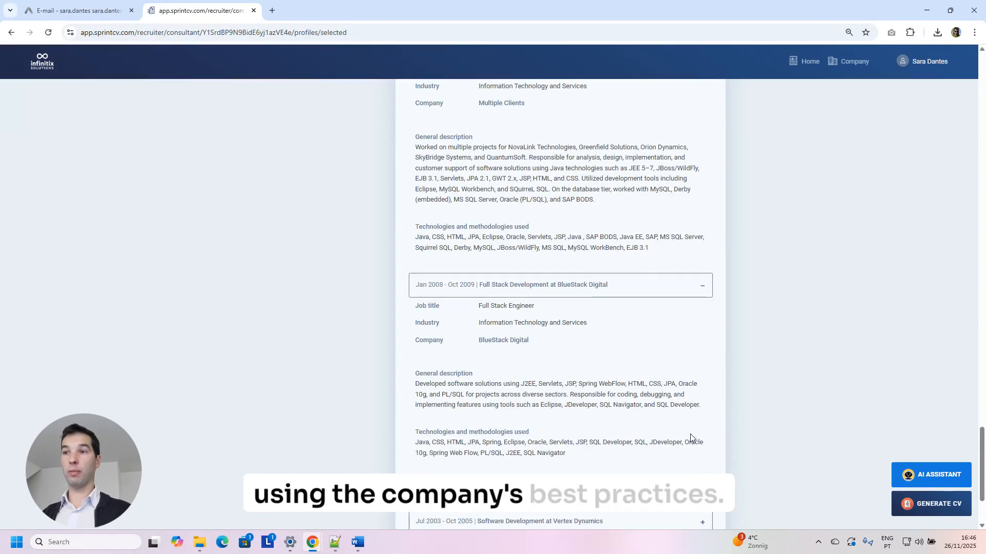
scroll(690, 434, "down", 2)
left_click(702, 393)
scroll(703, 451, "down", 3)
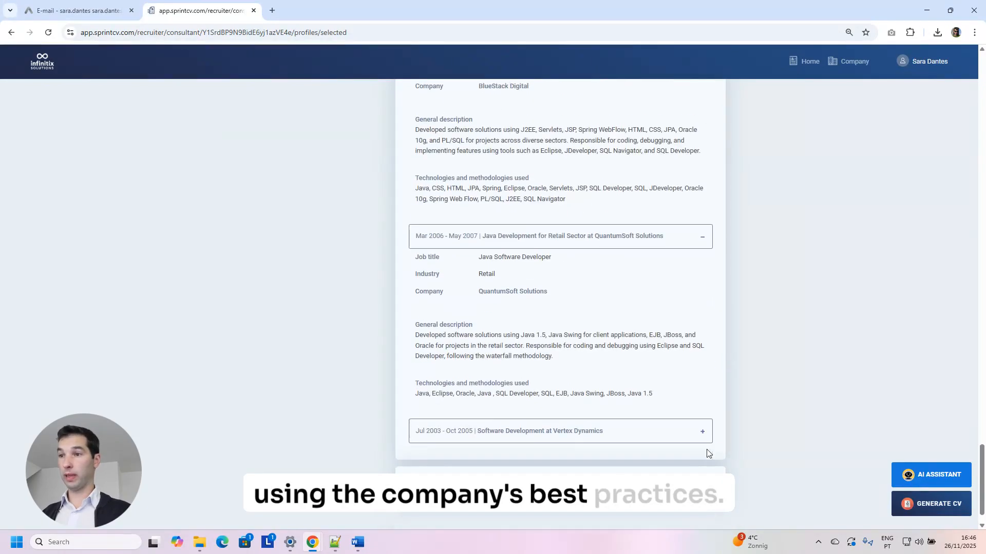
left_click(703, 430)
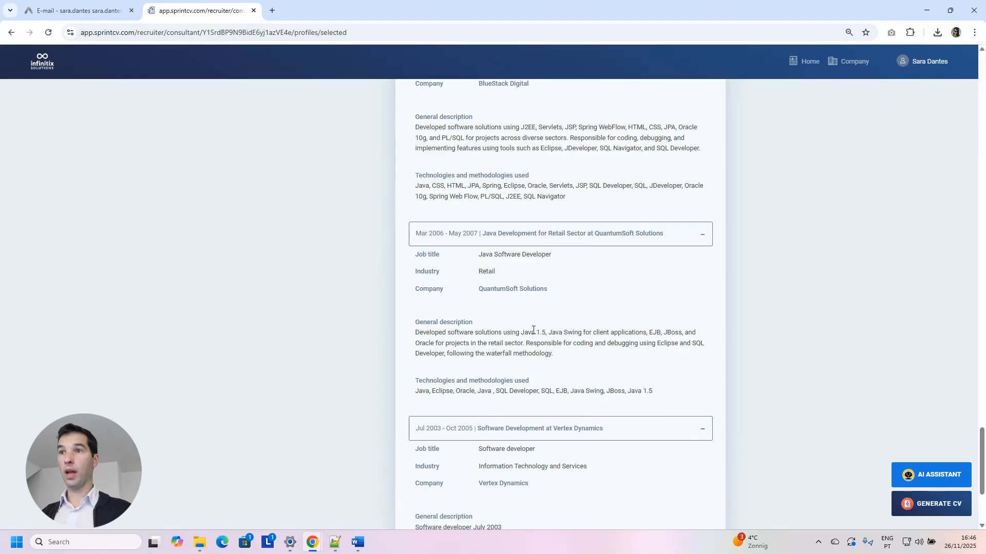
scroll(539, 313, "up", 12)
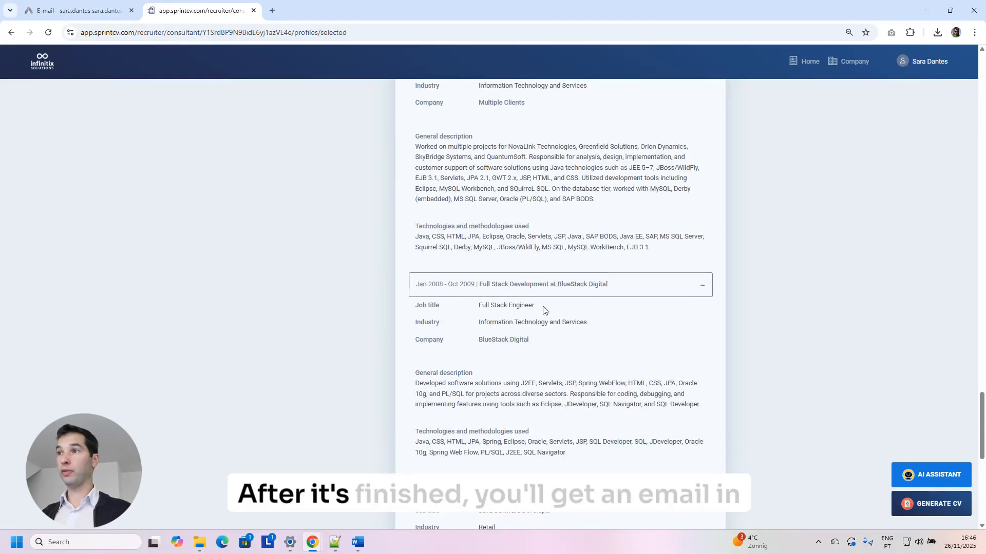
Switch to the webmail inbox and reload it.
left_click(91, 10)
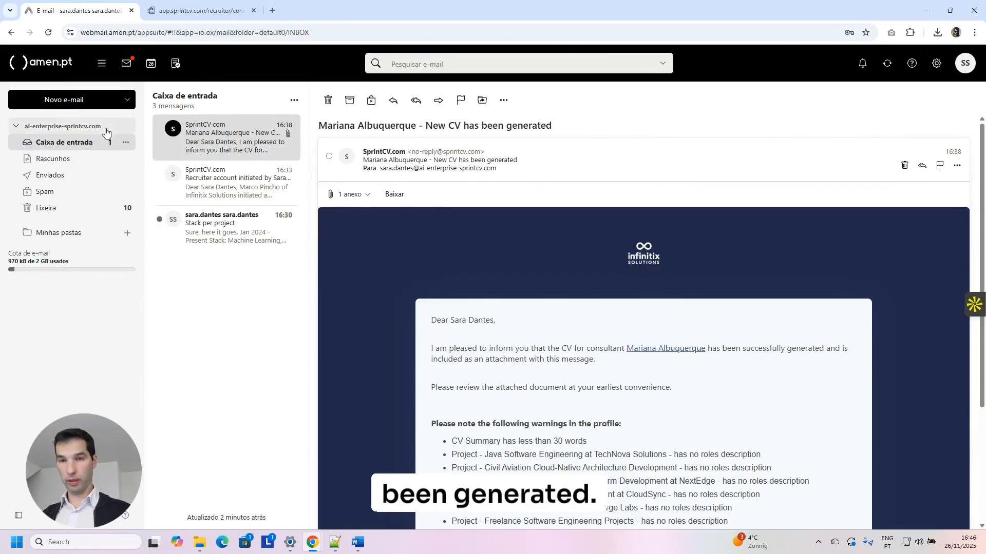
key("F5")
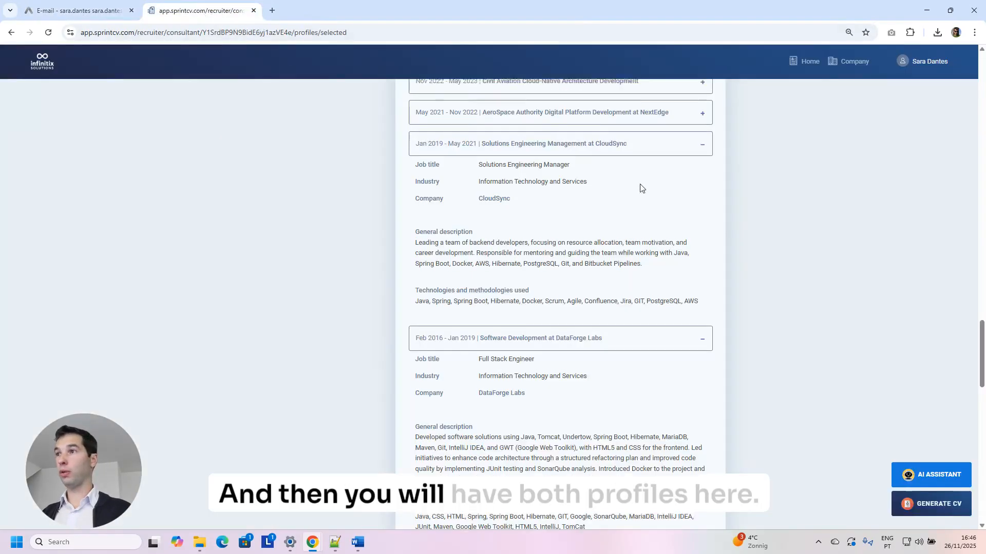
scroll(640, 186, "up", 4)
Check the consultant's profile versions list, then return to the recruiter Home dashboard.
left_click_drag(982, 321, 909, 77)
scroll(697, 364, "down", 2)
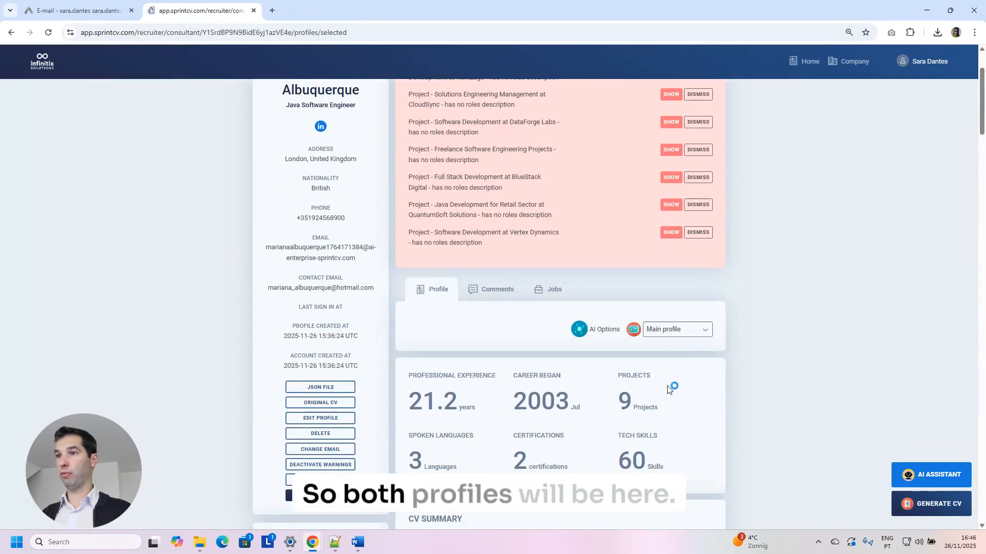
left_click(675, 331)
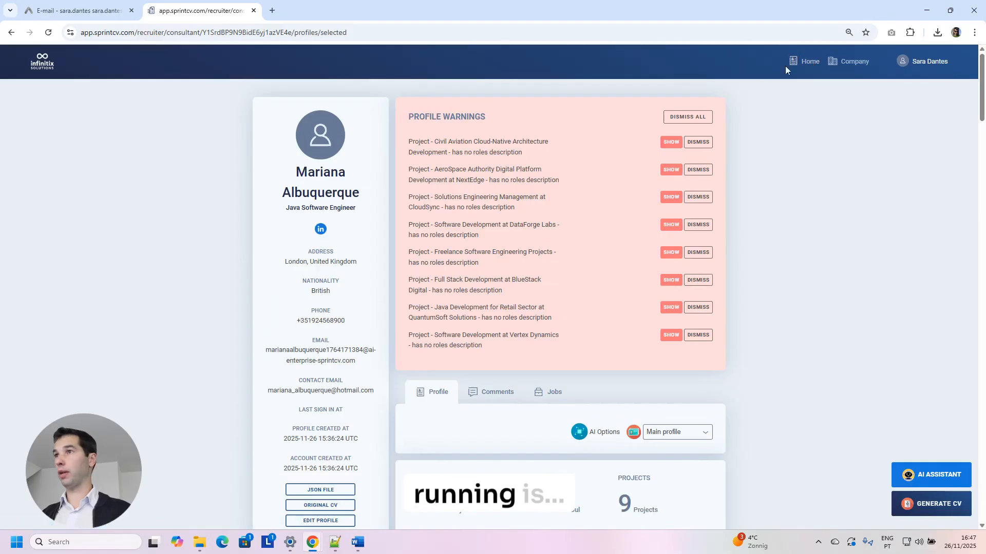
left_click(805, 62)
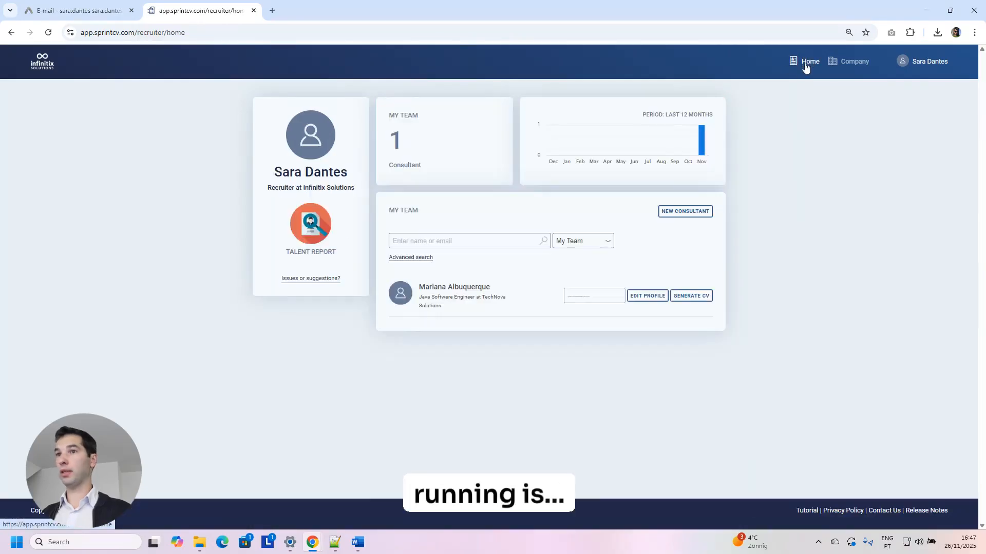
Create a new consultant with name and autofilled surname, CV generation on, importing the existing .docx CV.
left_click(683, 212)
left_click(471, 166)
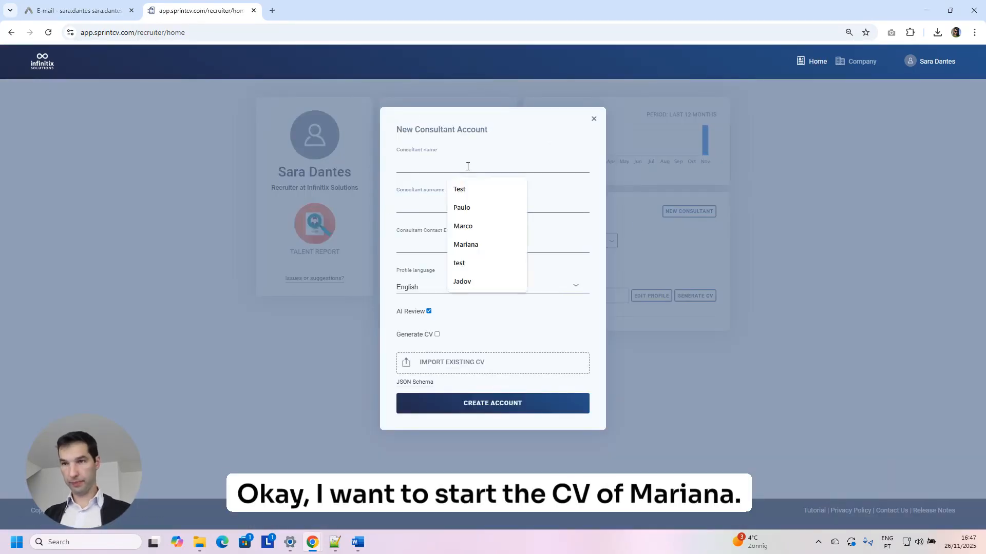
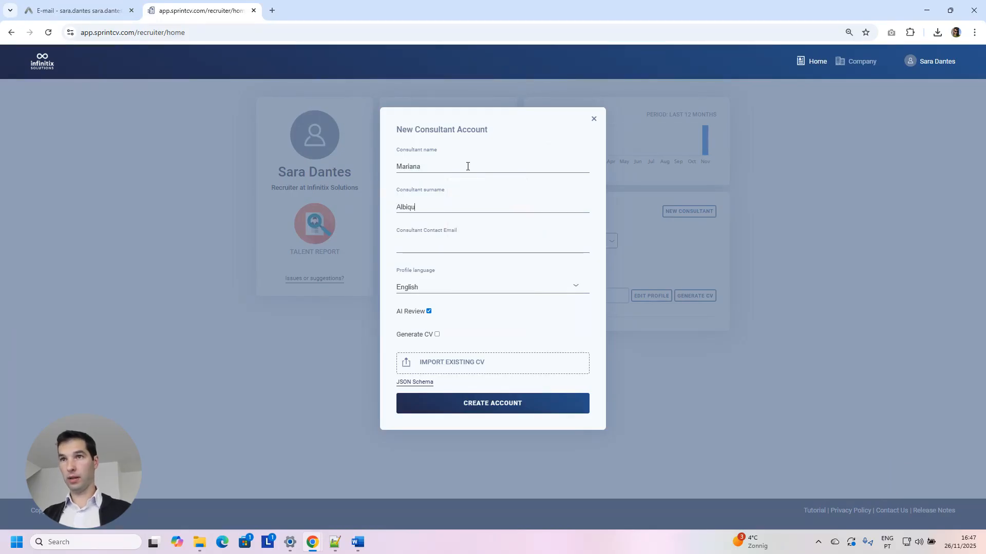
key("Down")
key("Return")
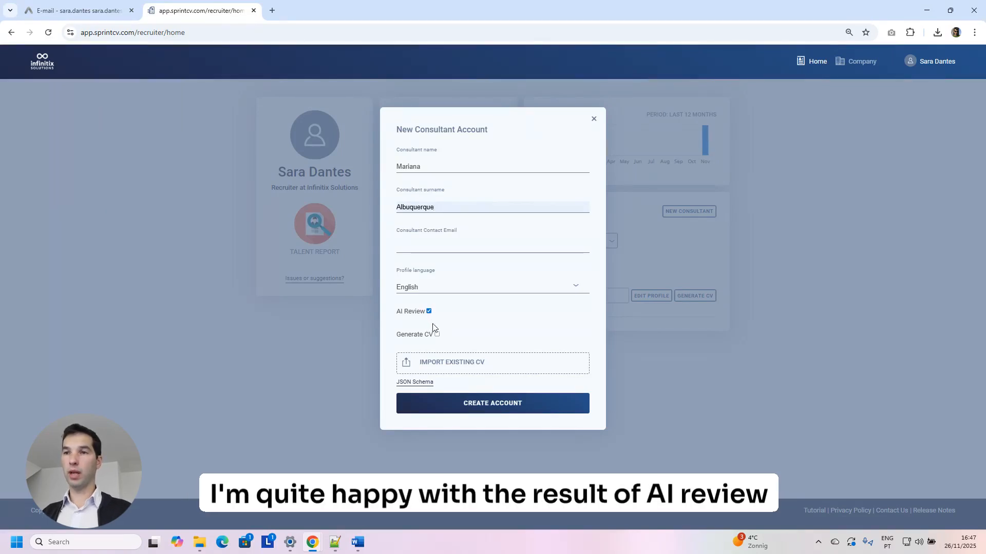
left_click(437, 334)
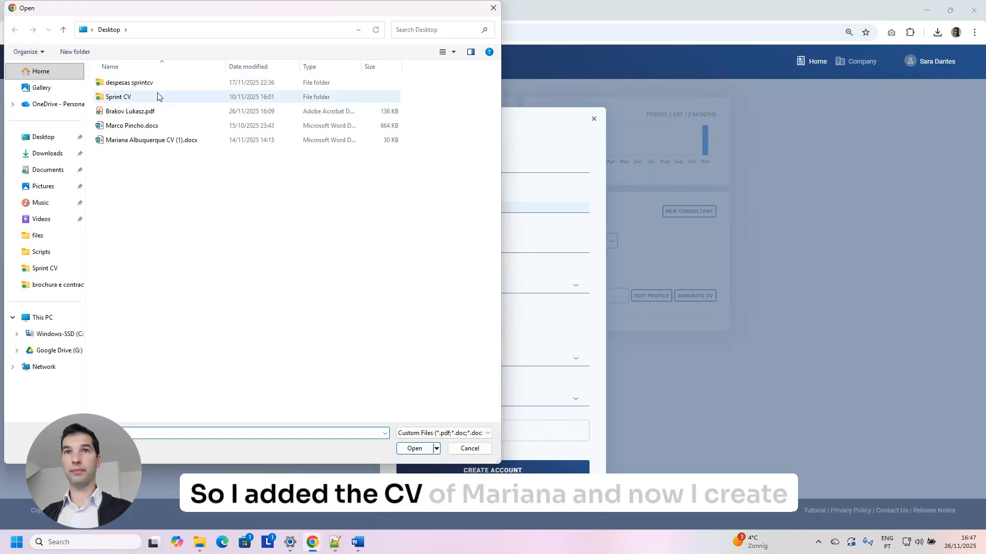
double_click(149, 139)
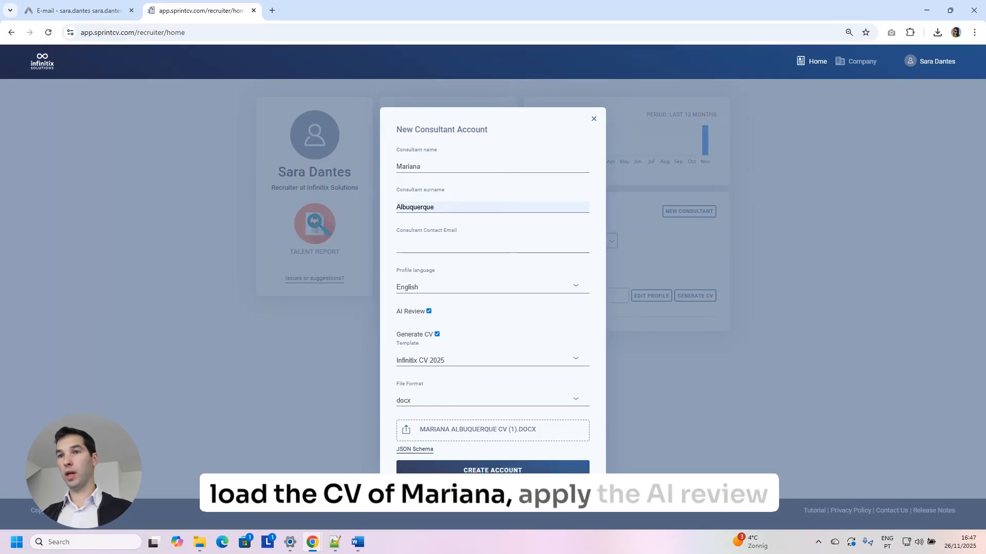
left_click(492, 471)
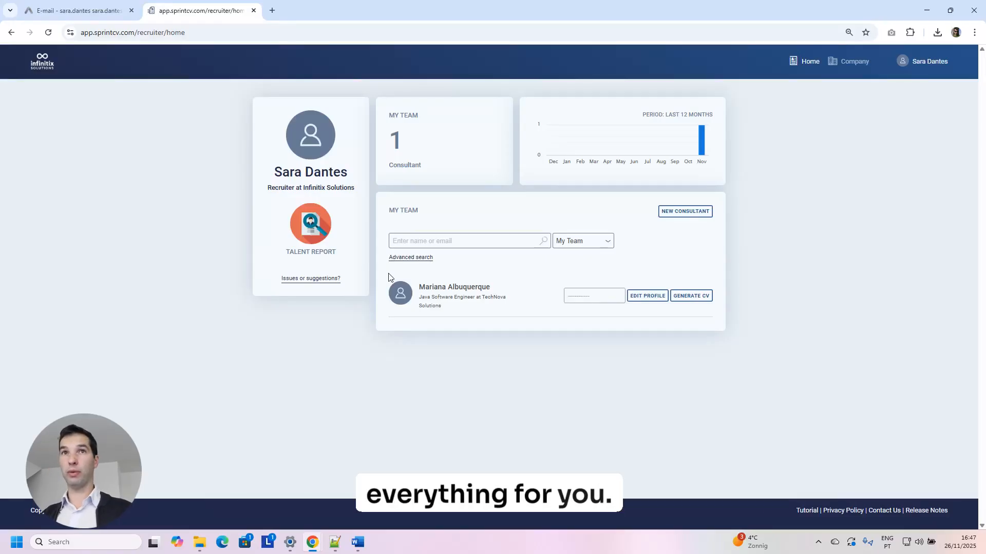
Open the newest SprintCV notification email and follow its 'View the profile' link.
left_click(69, 10)
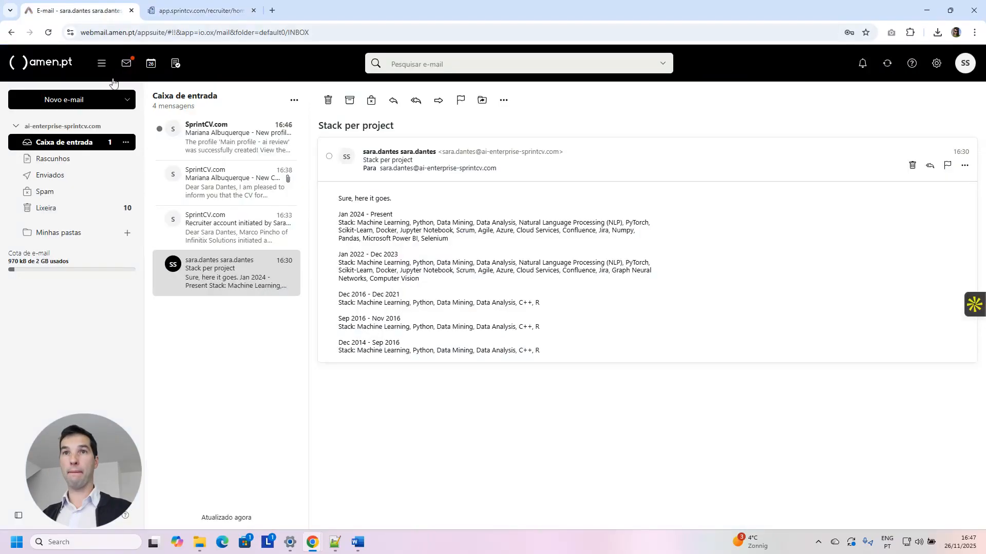
left_click(220, 143)
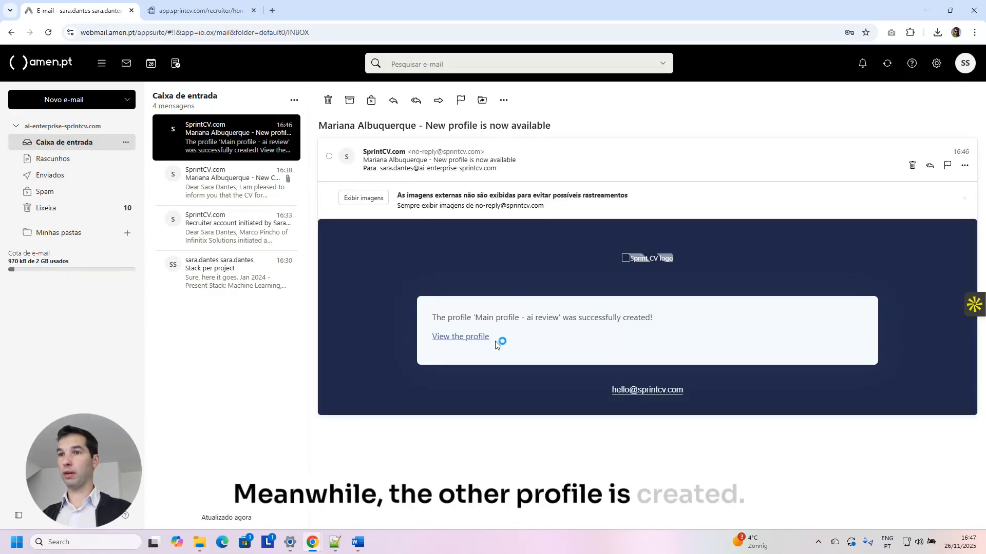
left_click(463, 339)
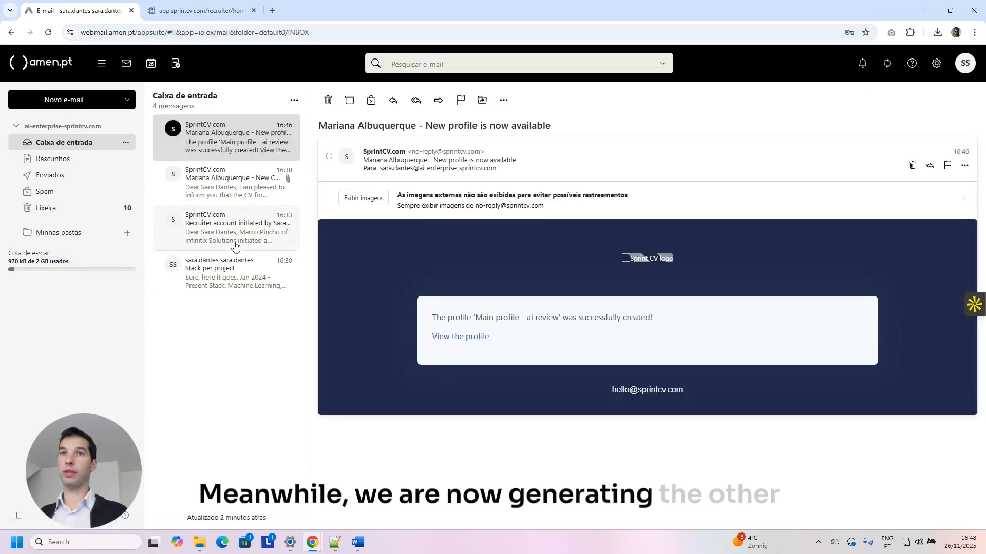
left_click(452, 342)
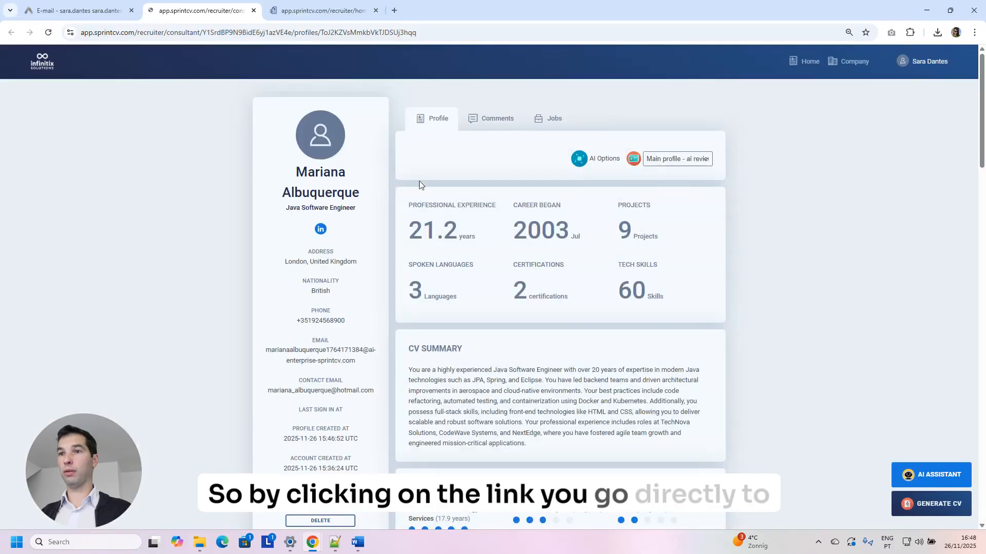
Select the CV summary, then expand the Java Agile Development, AeroCloud and AeroSpace Digital entries.
scroll(411, 231, "down", 2)
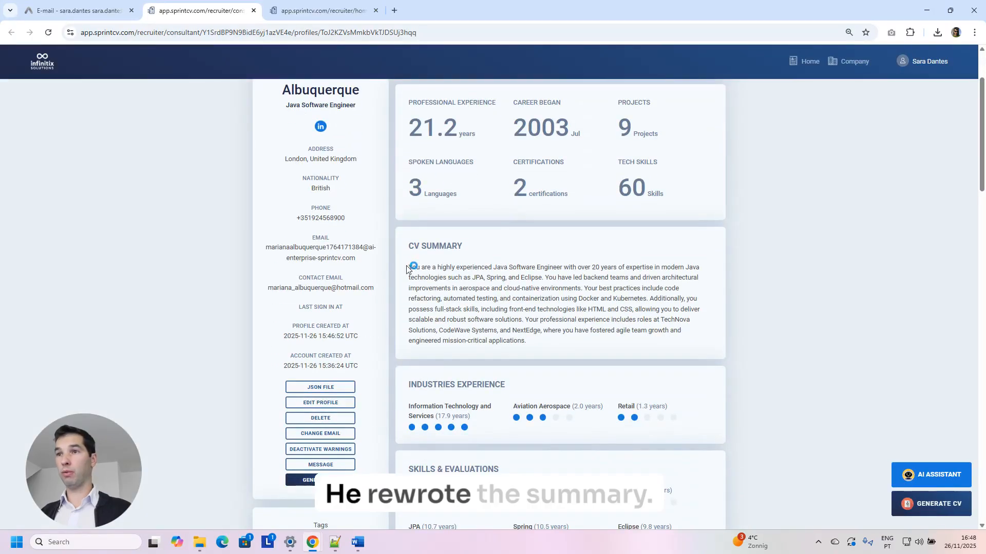
left_click_drag(406, 268, 558, 341)
scroll(567, 315, "down", 9)
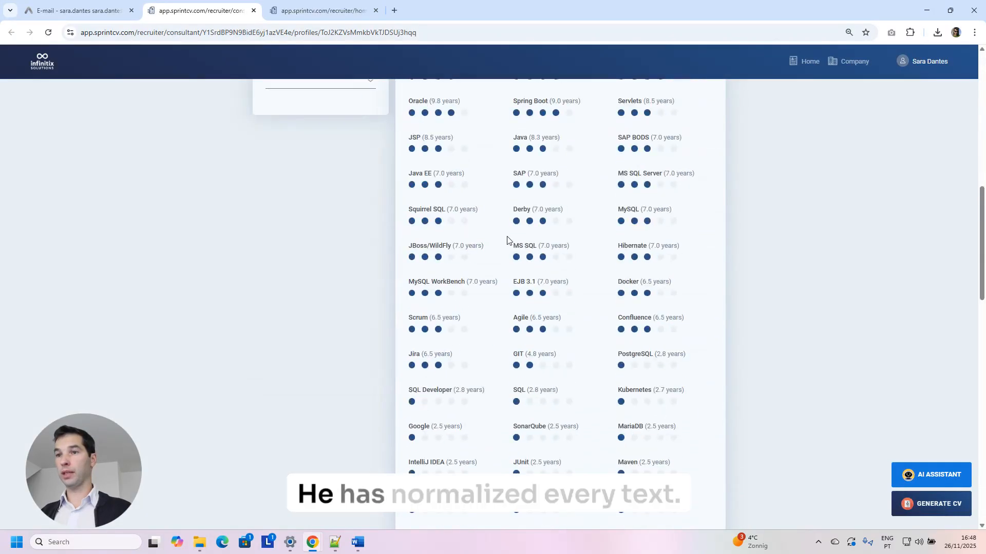
scroll(539, 246, "down", 13)
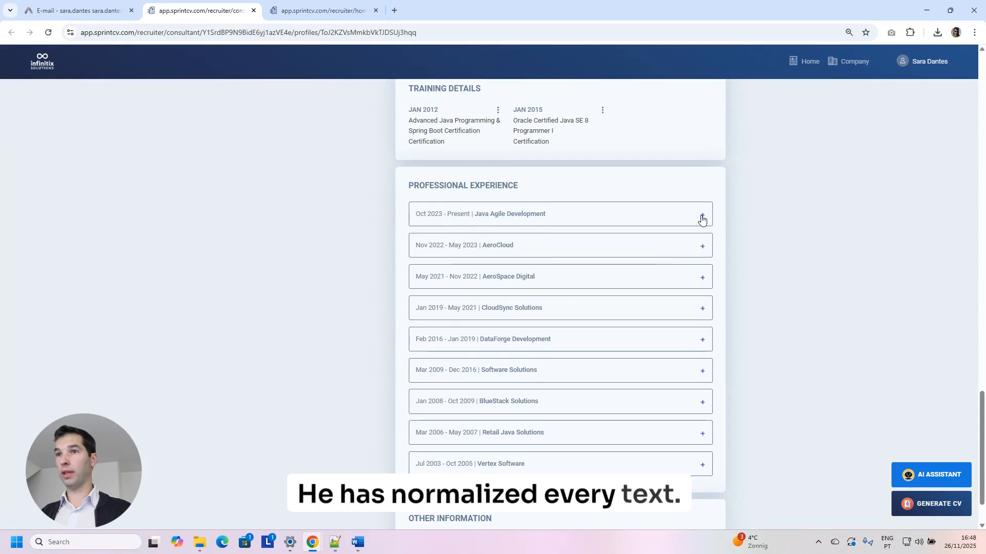
left_click(701, 219)
scroll(702, 236, "down", 5)
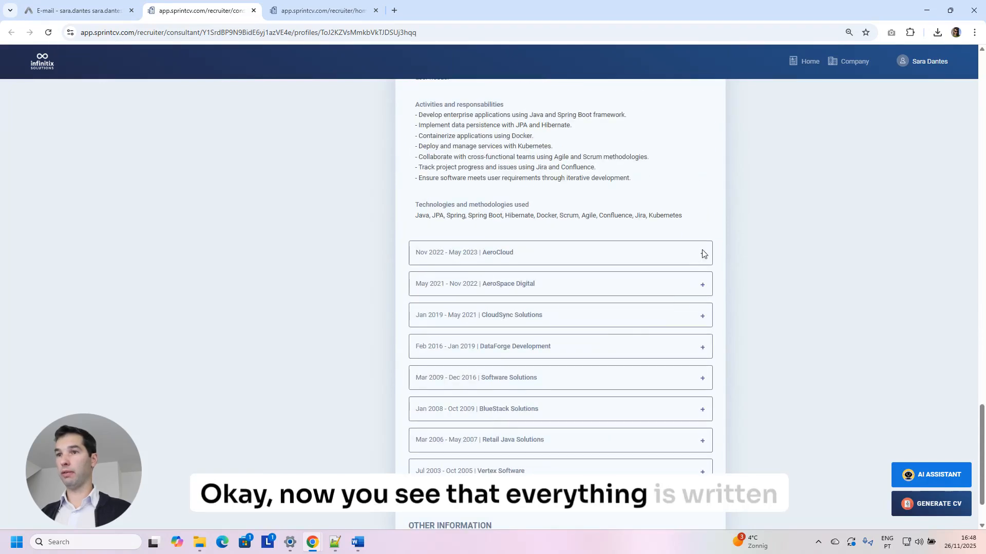
left_click(701, 254)
scroll(663, 354, "down", 5)
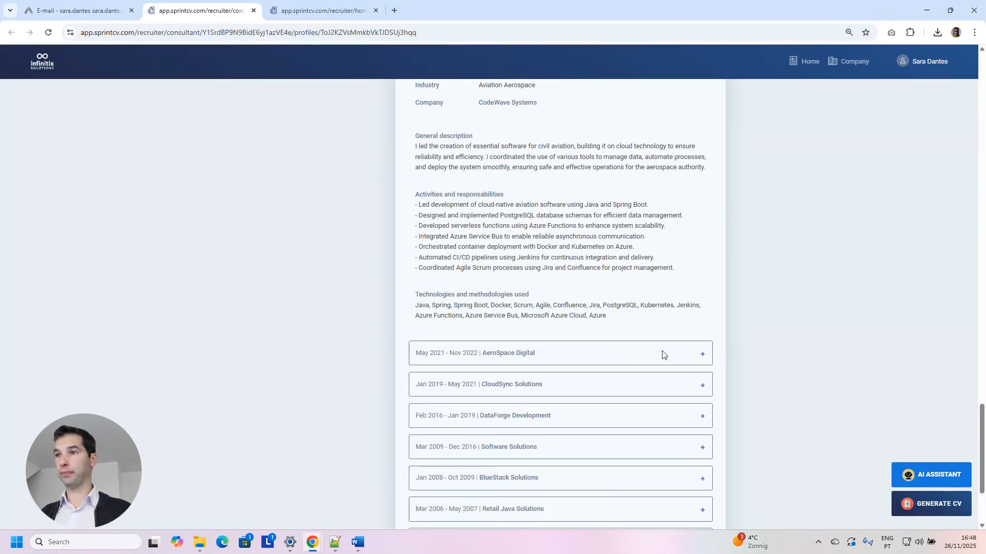
left_click(702, 358)
scroll(691, 346, "down", 5)
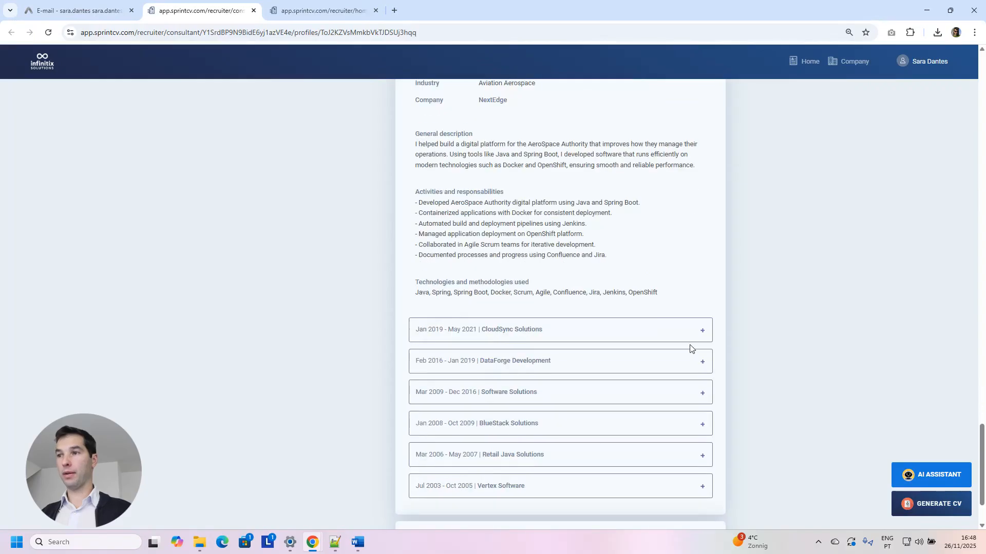
Generate a docx CV in English from Main profile - ai review, skipping the comment prompt.
left_click(928, 507)
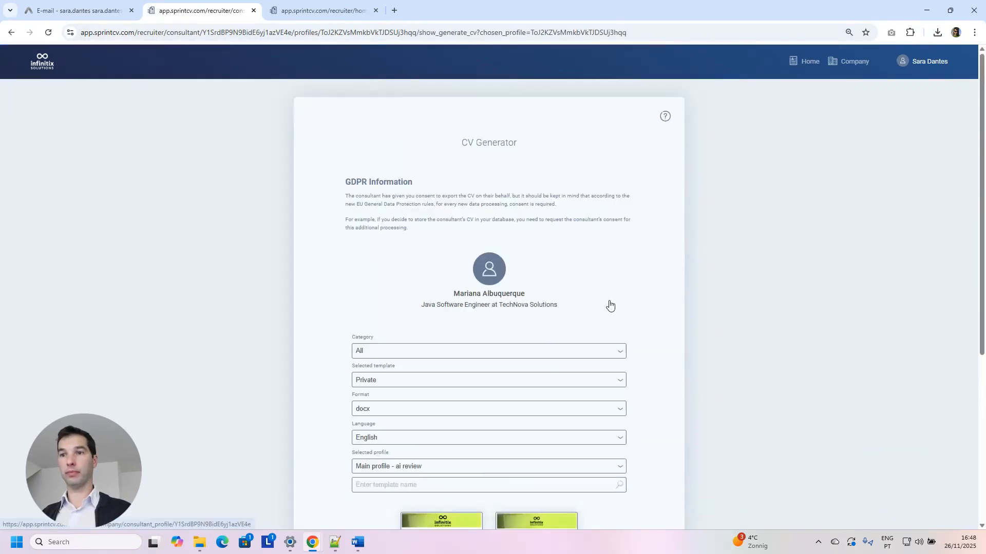
scroll(609, 305, "down", 3)
scroll(545, 409, "down", 2)
left_click(492, 415)
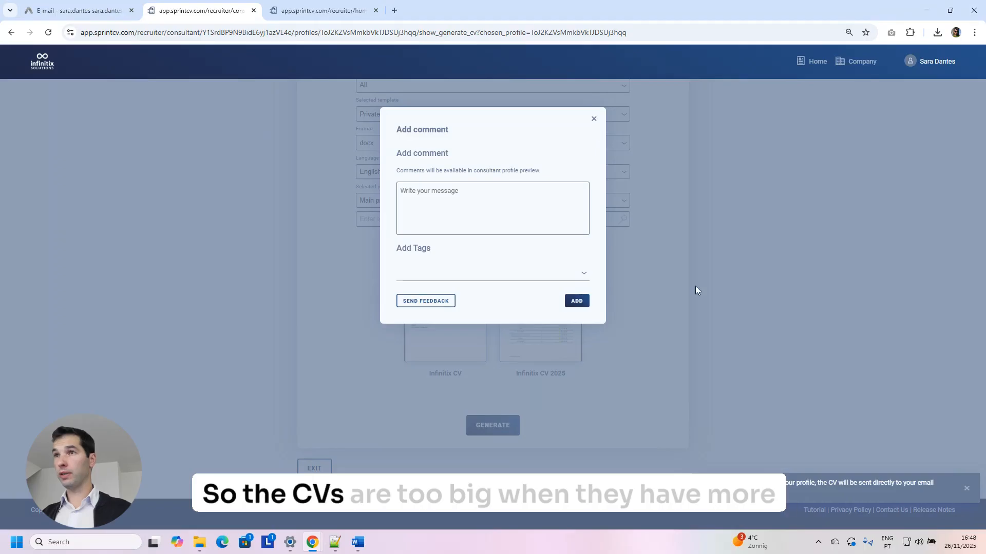
left_click(591, 118)
Return to the consultant's profile page and look over the 60 tech skills figure.
scroll(602, 154, "up", 5)
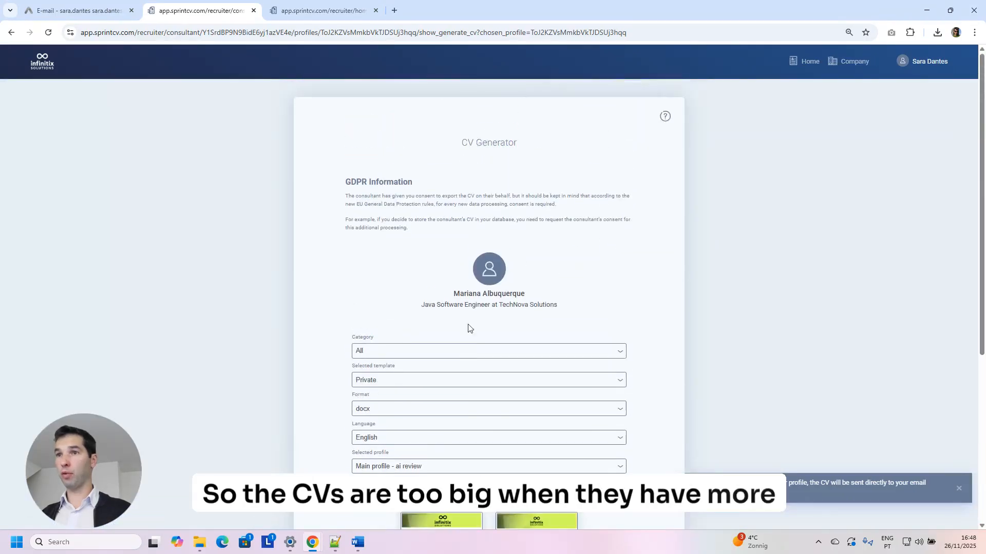
left_click(477, 295)
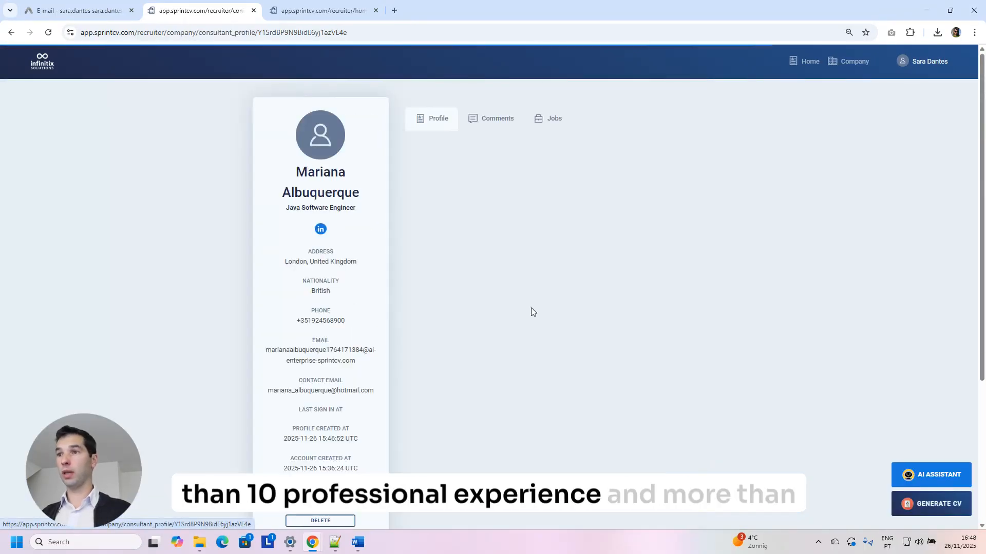
triple_click(632, 290)
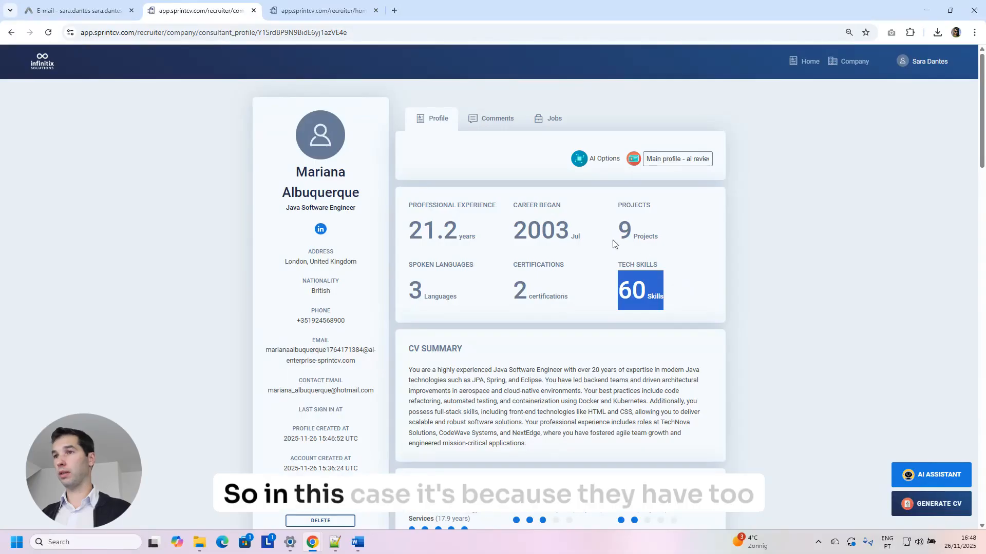
left_click(629, 286)
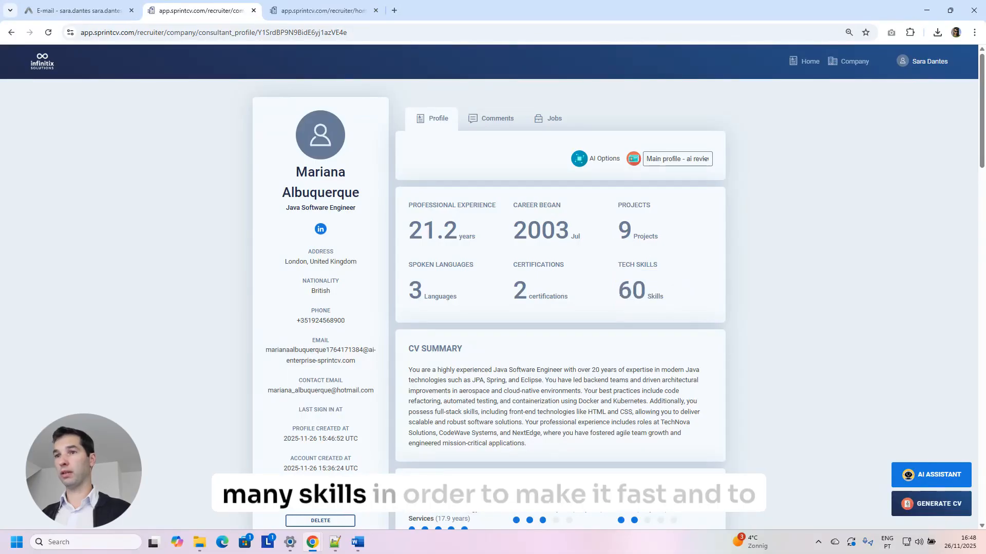
scroll(631, 296, "down", 1)
scroll(631, 296, "down", 1)
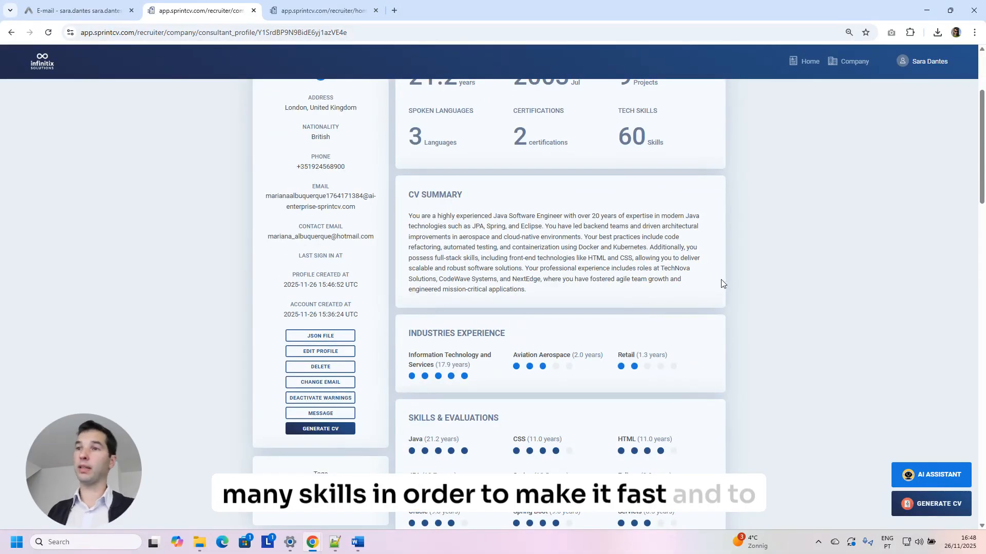
scroll(657, 300, "up", 3)
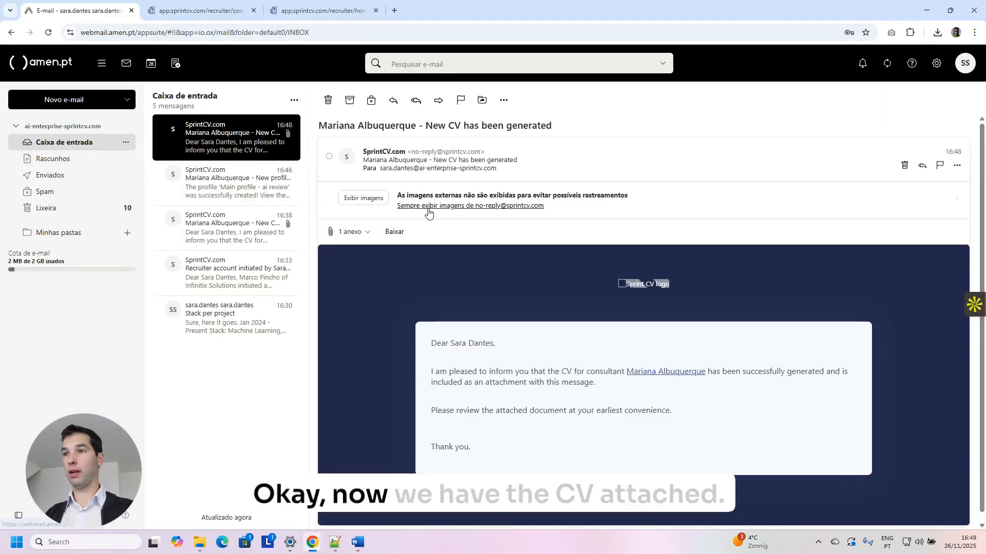
Save the Infinitix CV 2025.docx attachment as Infinitix CV 2025 (8).docx and open it in Word.
scroll(406, 248, "down", 1)
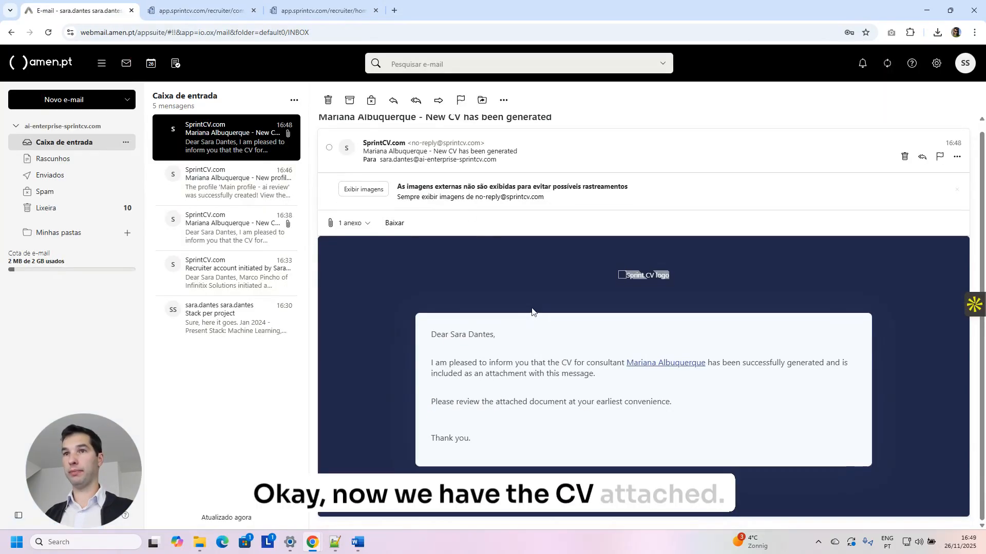
left_click(361, 224)
left_click(378, 246)
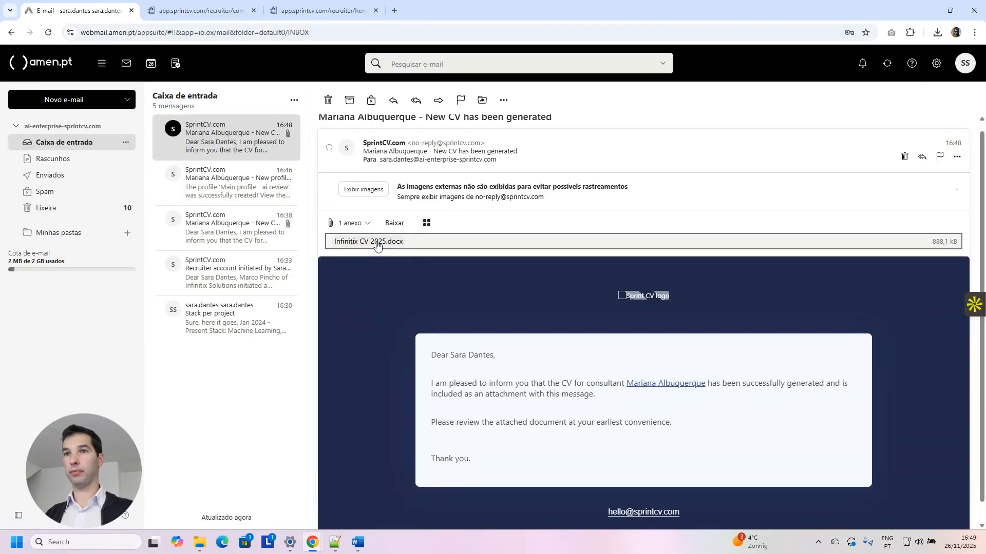
left_click(365, 257)
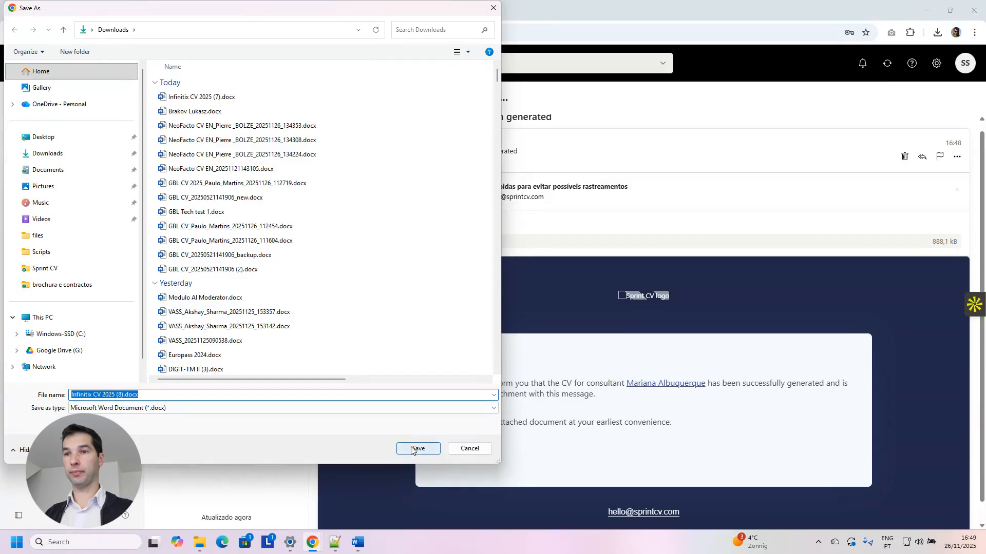
left_click(413, 449)
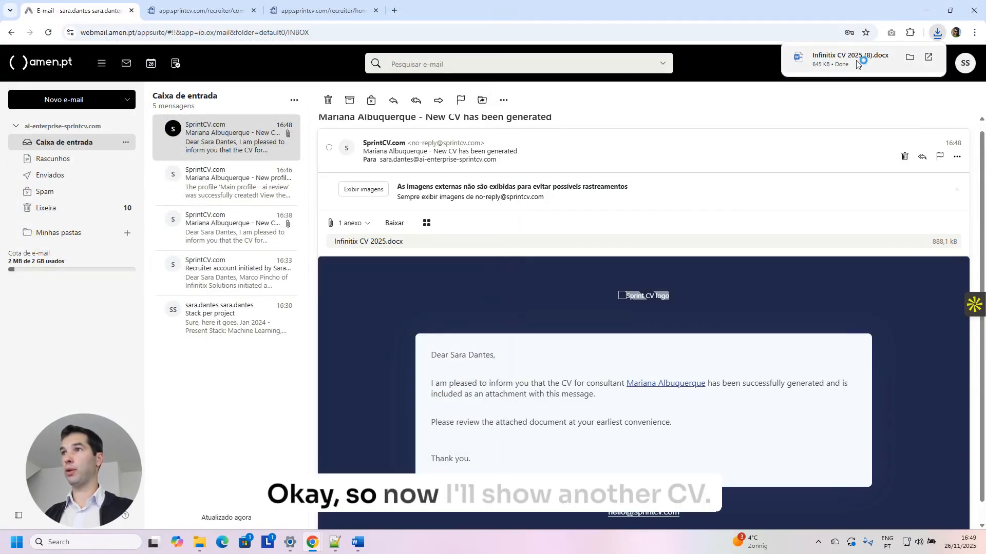
left_click(841, 62)
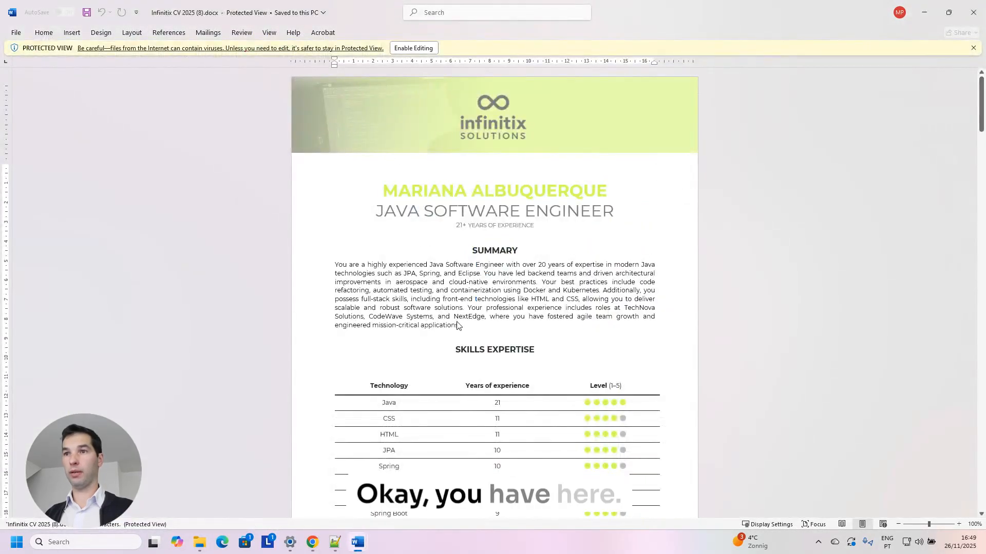
Highlight parts of the summary paragraph while reading down the CV in Protected View.
left_click_drag(484, 317, 390, 297)
left_click(487, 314)
scroll(489, 310, "down", 3)
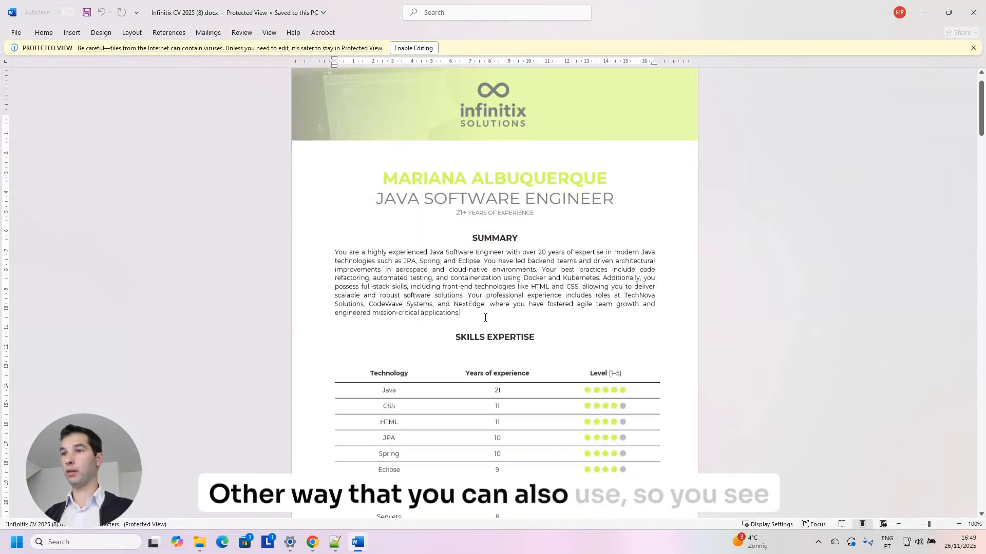
left_click_drag(468, 257, 347, 195)
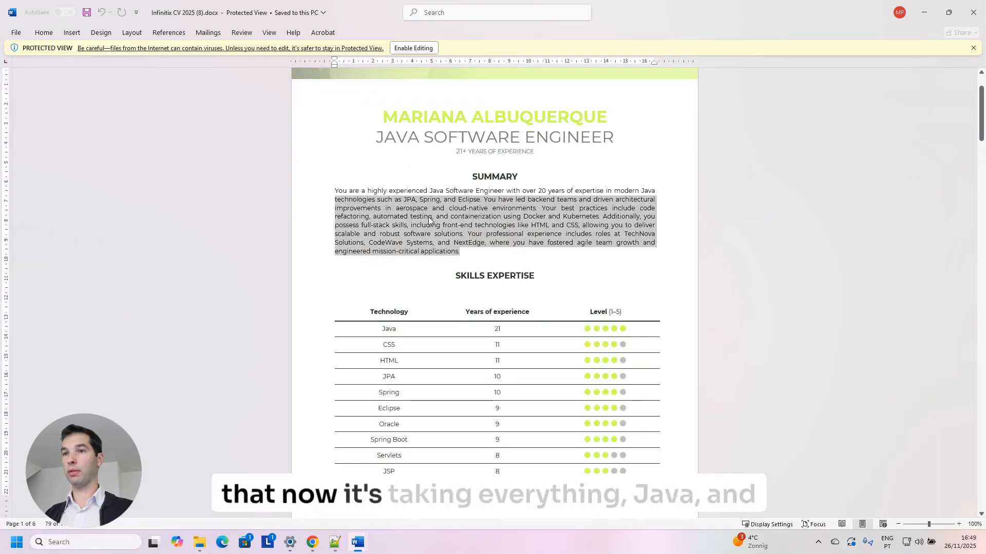
scroll(428, 216, "down", 17)
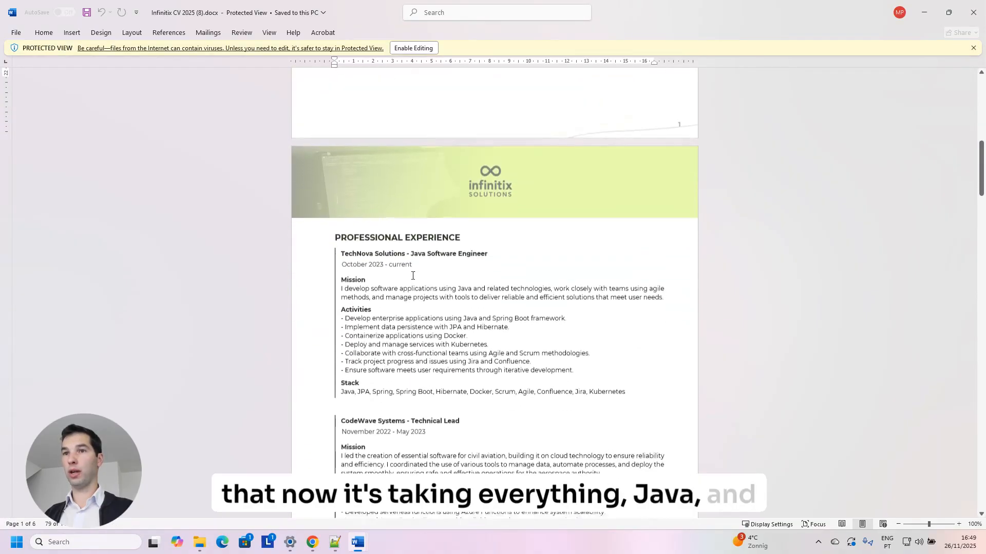
scroll(413, 276, "down", 7)
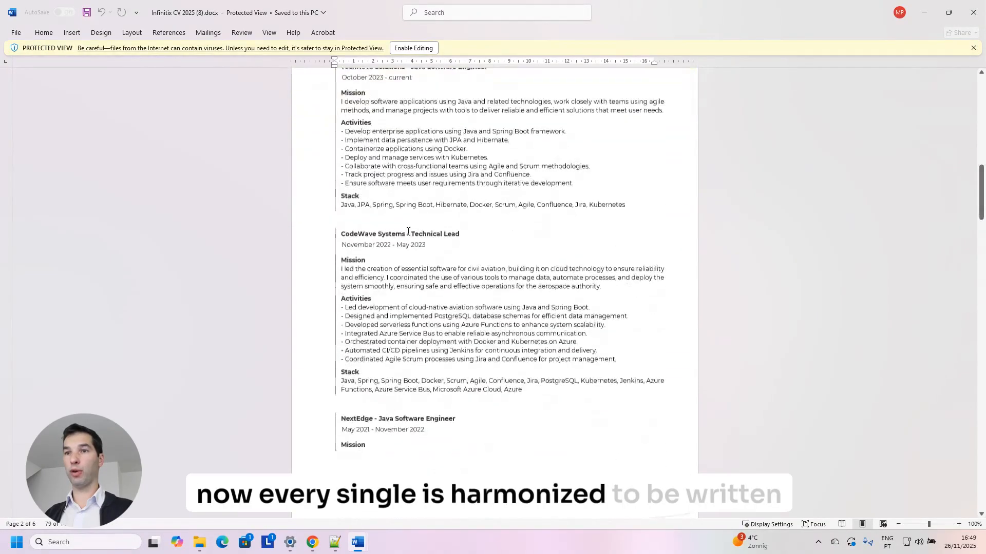
scroll(408, 231, "down", 20)
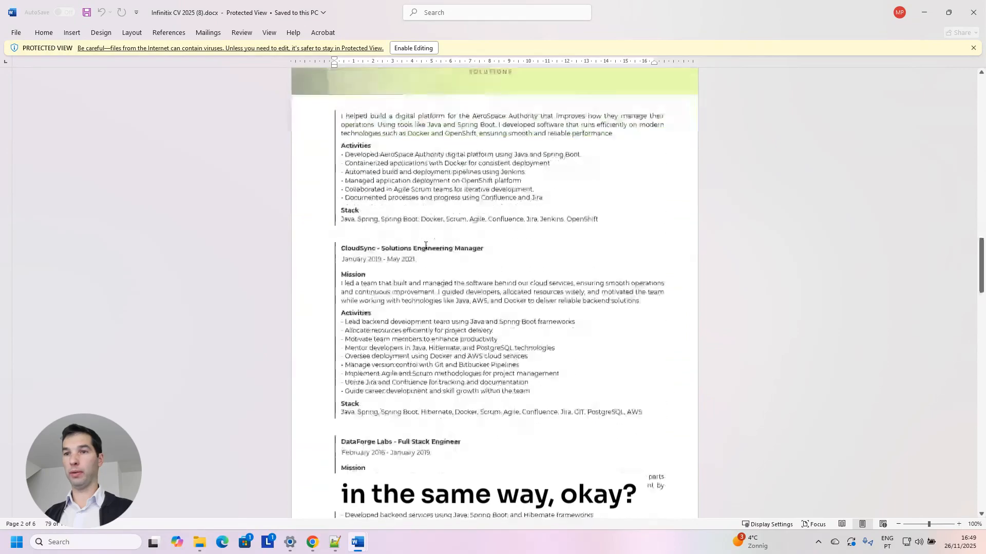
scroll(425, 246, "down", 20)
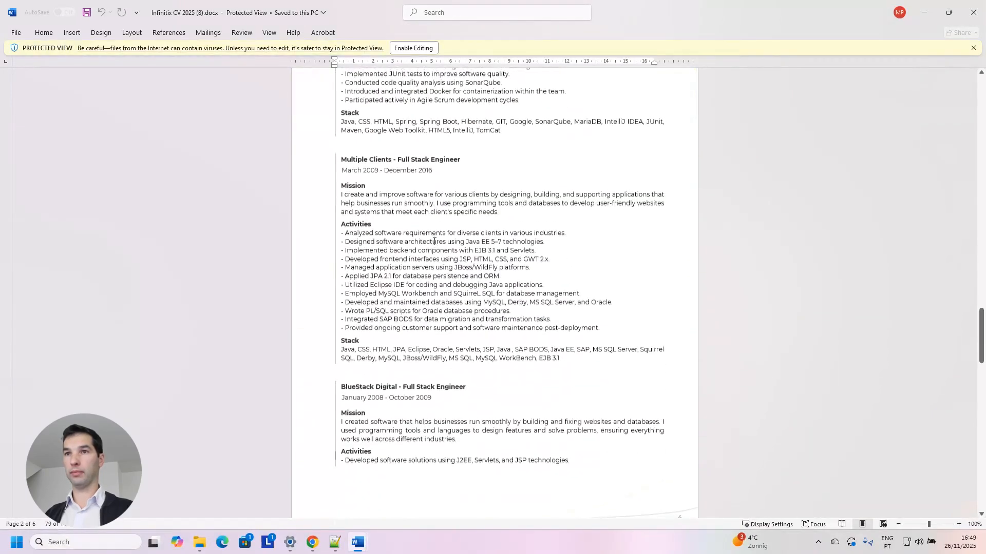
scroll(434, 241, "down", 15)
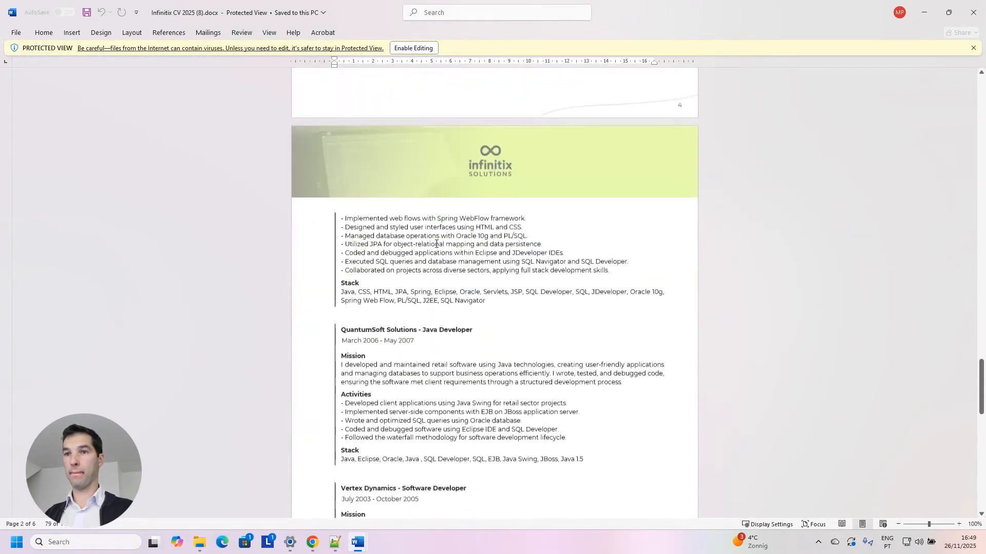
scroll(436, 244, "down", 5)
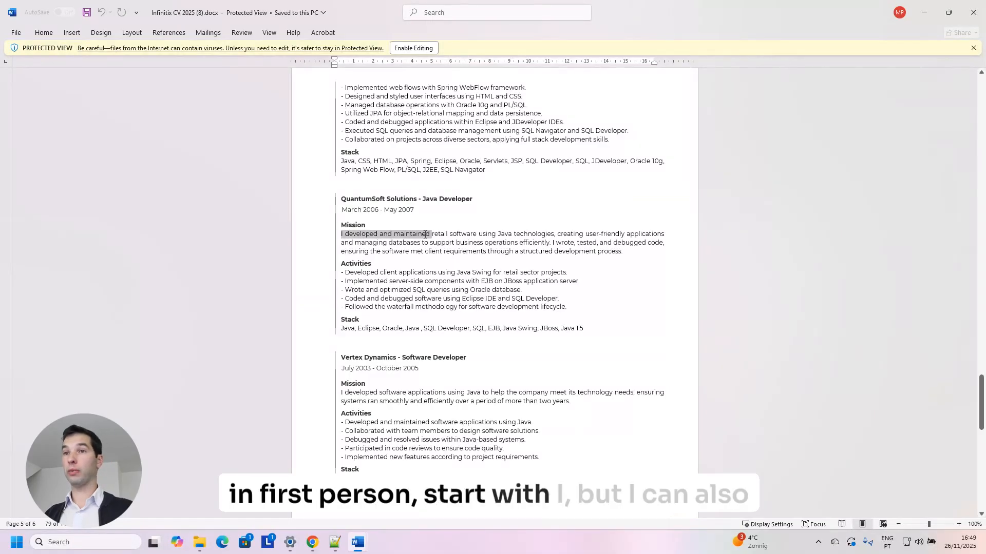
Select 'I developed' in the QuantumSoft Mission paragraph, then read on to the Education and Languages tables.
left_click(388, 243)
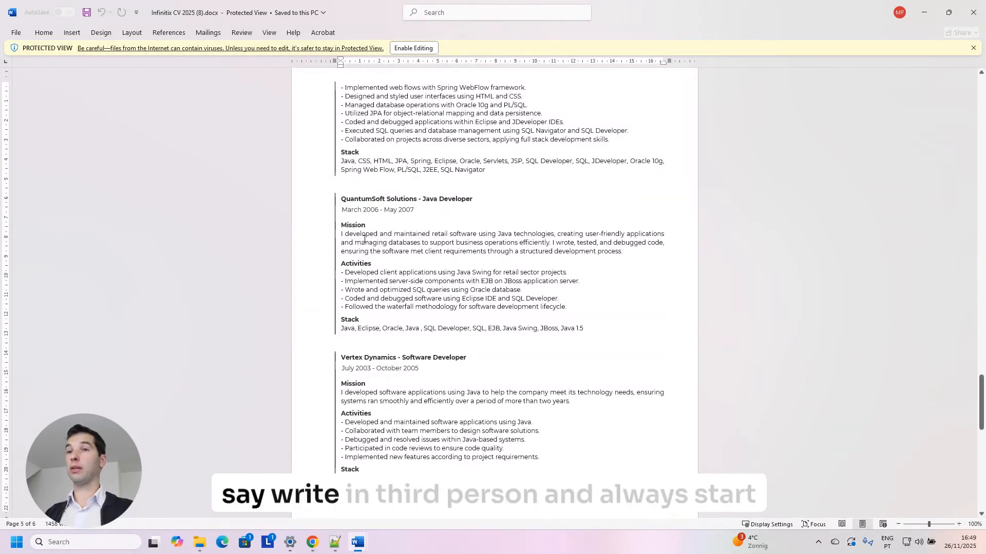
left_click_drag(378, 235, 341, 234)
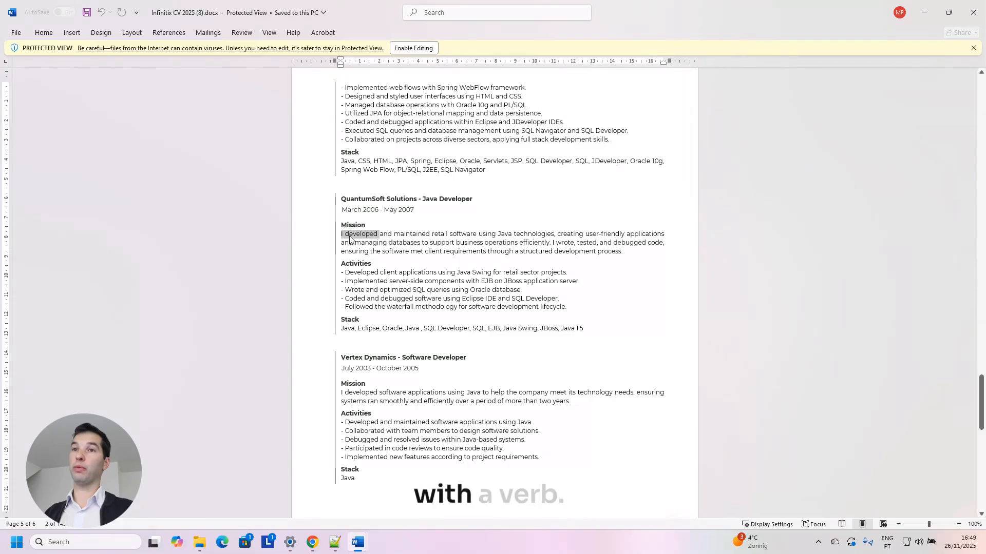
left_click(349, 239)
scroll(417, 252, "down", 3)
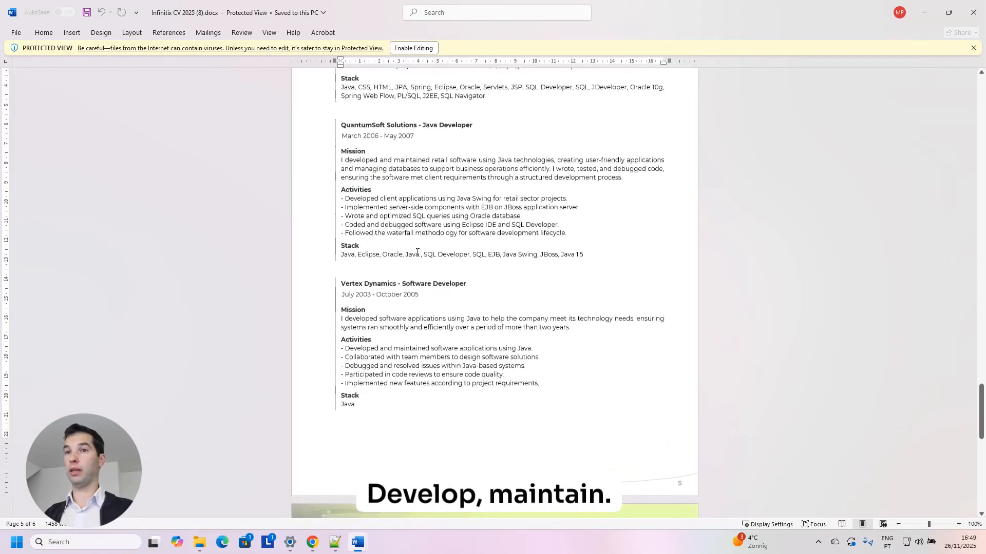
scroll(417, 252, "down", 15)
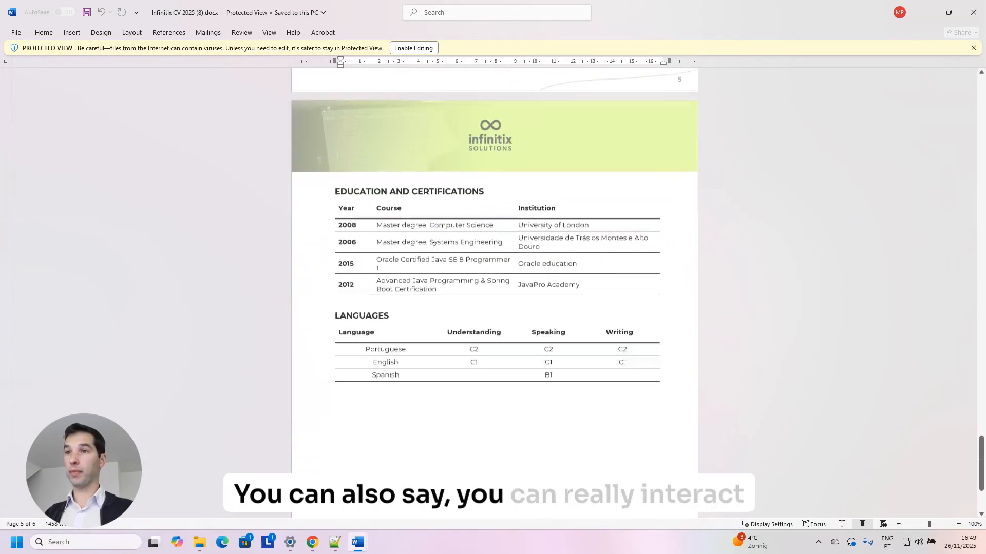
scroll(434, 246, "down", 3)
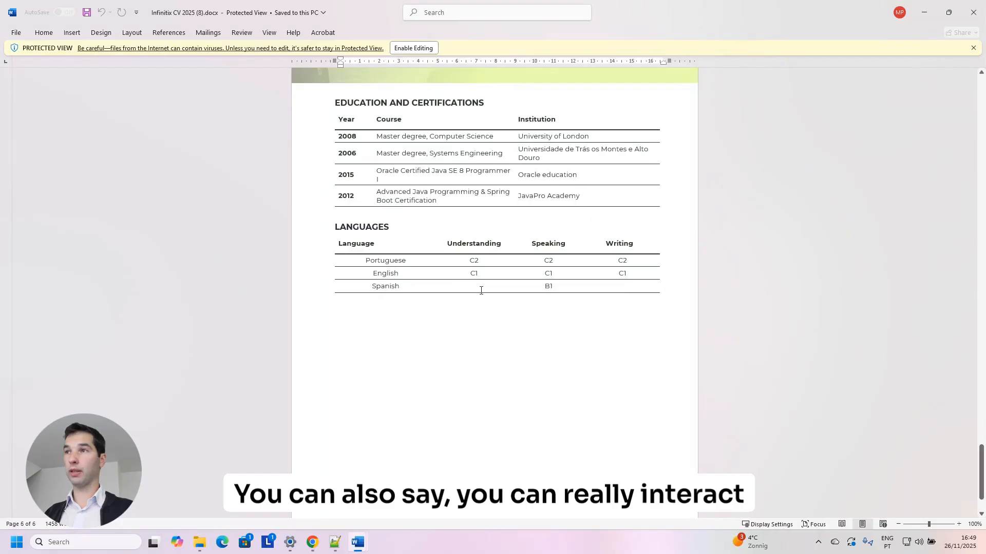
Close Word and start a new e-mail to the CV parser address with the candidate's PDF CV attached.
left_click(971, 15)
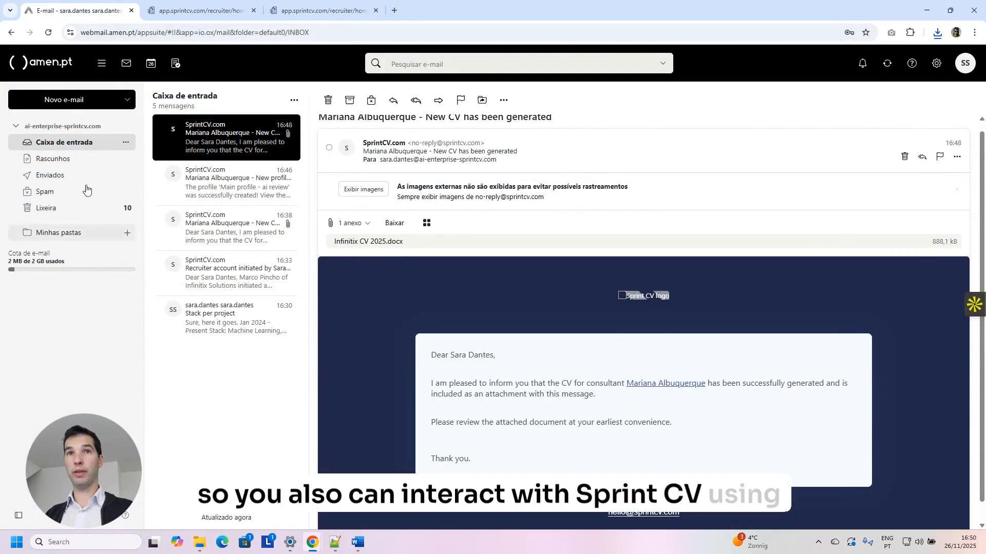
left_click(63, 99)
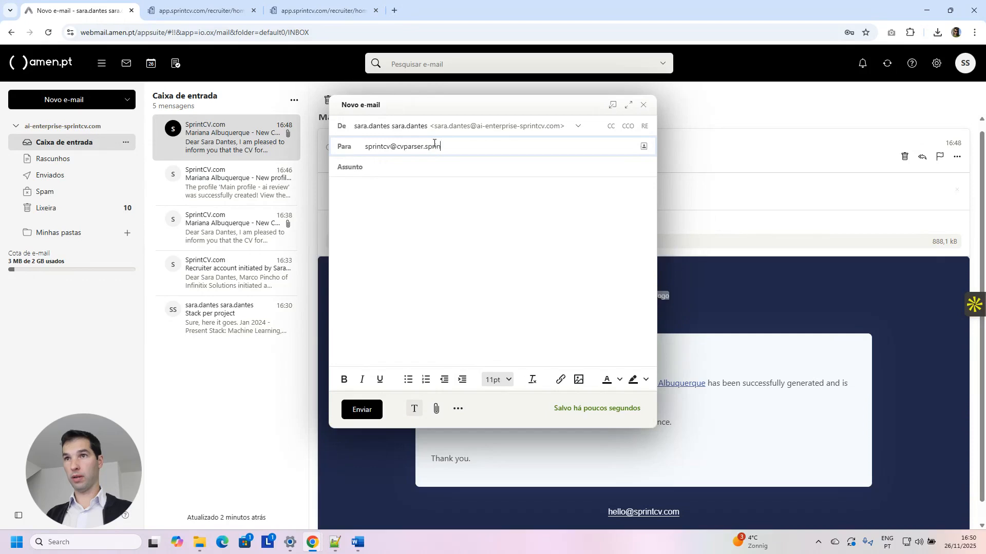
key("Return")
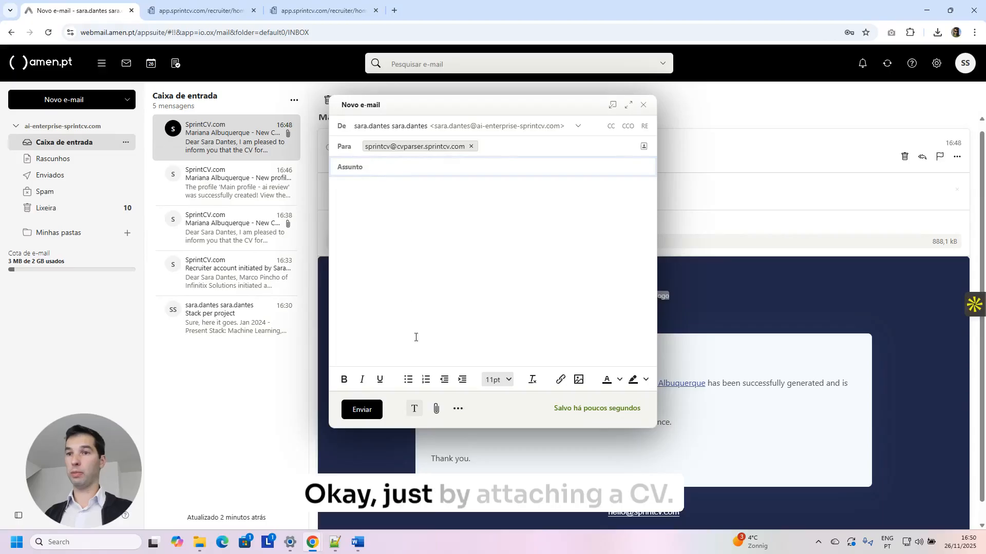
left_click(436, 410)
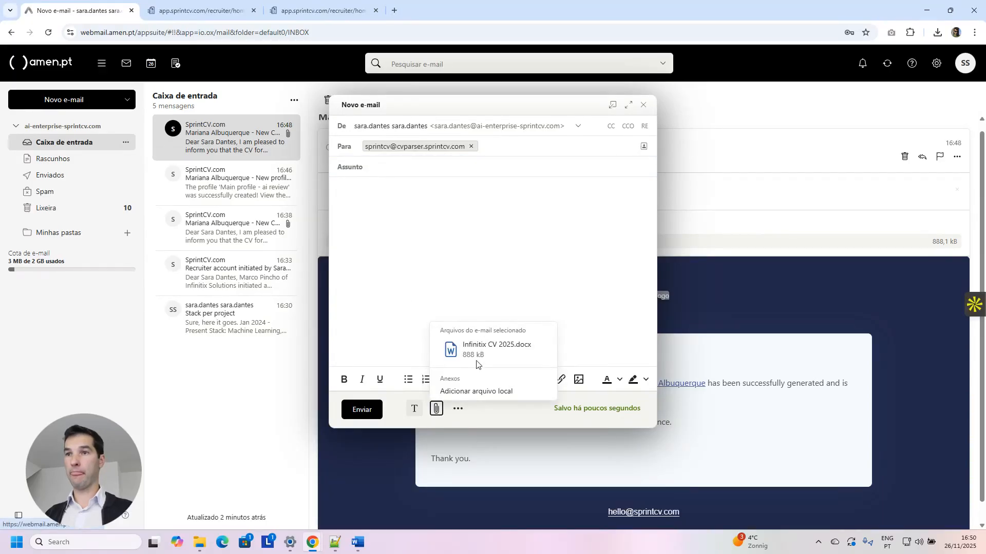
left_click(443, 283)
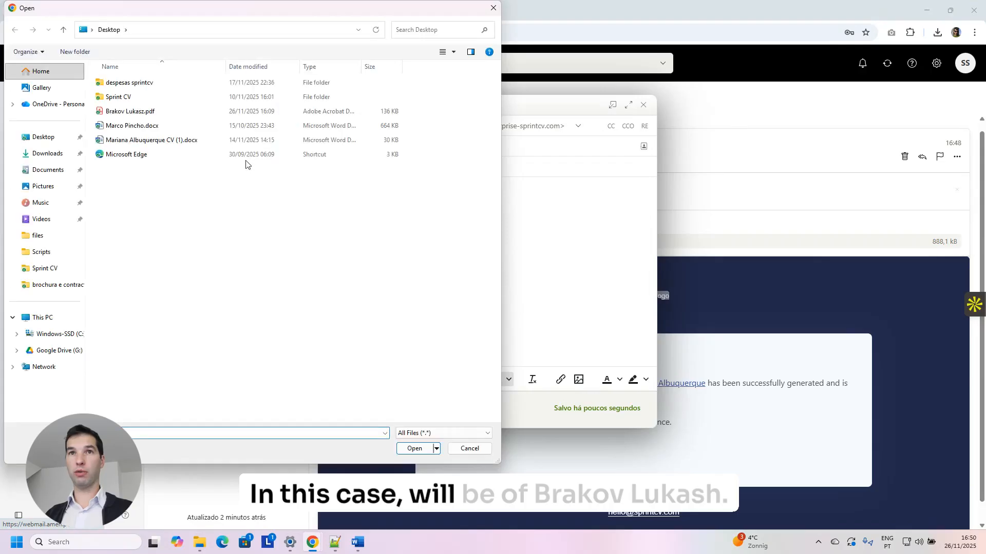
double_click(123, 113)
Enter the candidate's name as the subject and send the e-mail.
left_click(429, 168)
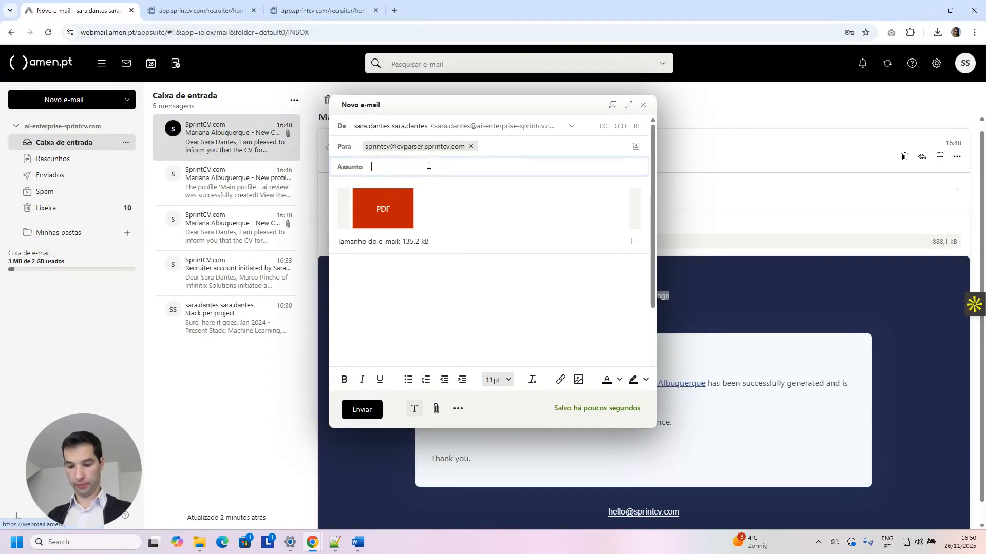
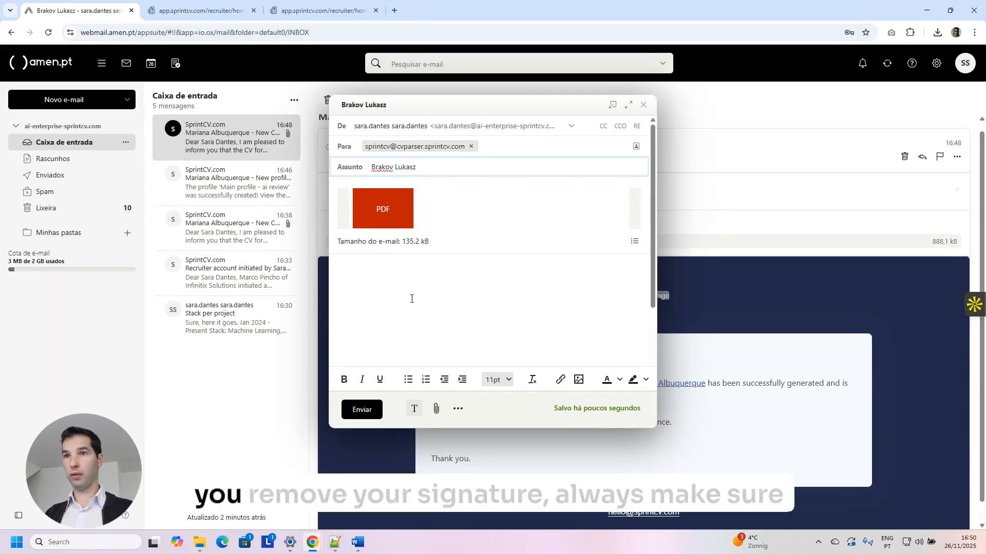
left_click(434, 267)
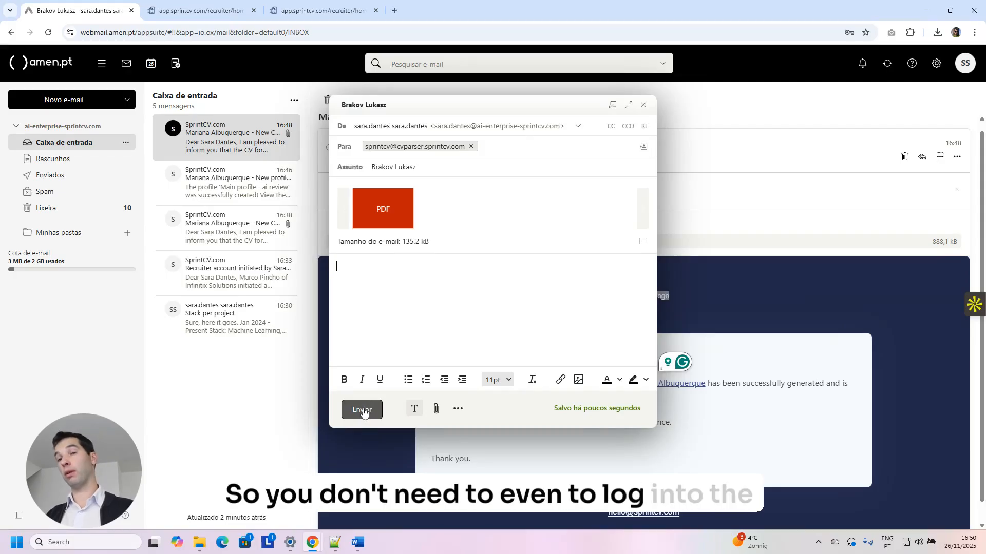
left_click(363, 410)
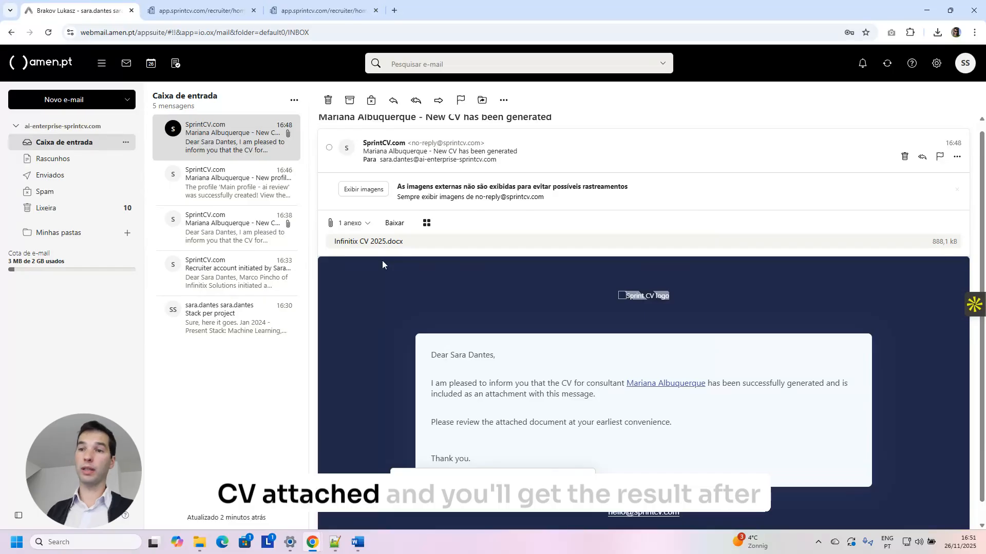
left_click(60, 101)
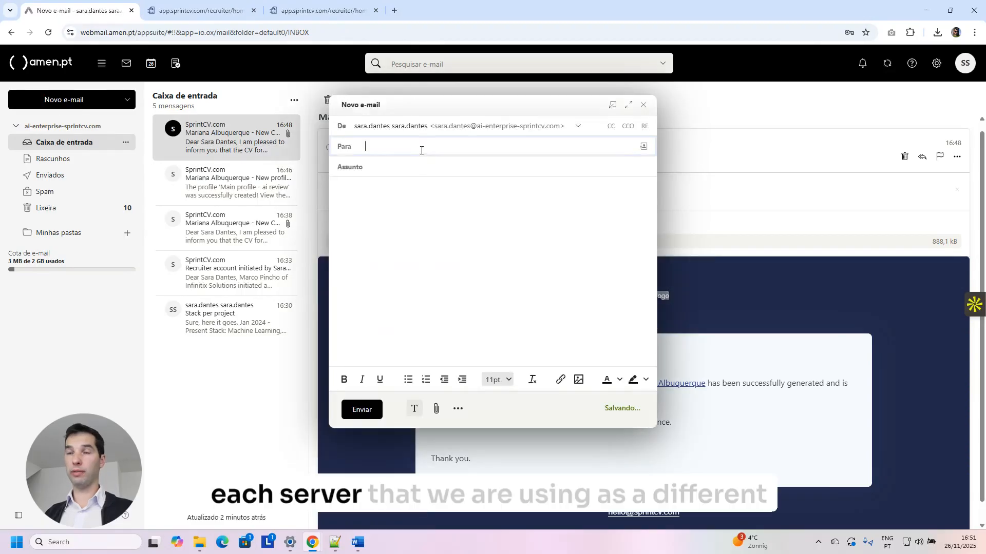
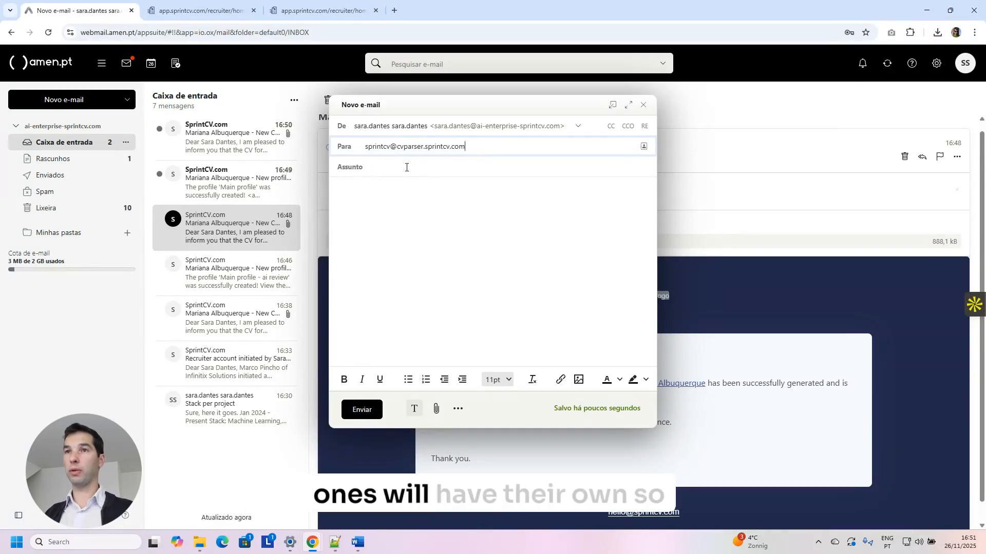
left_click_drag(390, 146, 516, 146)
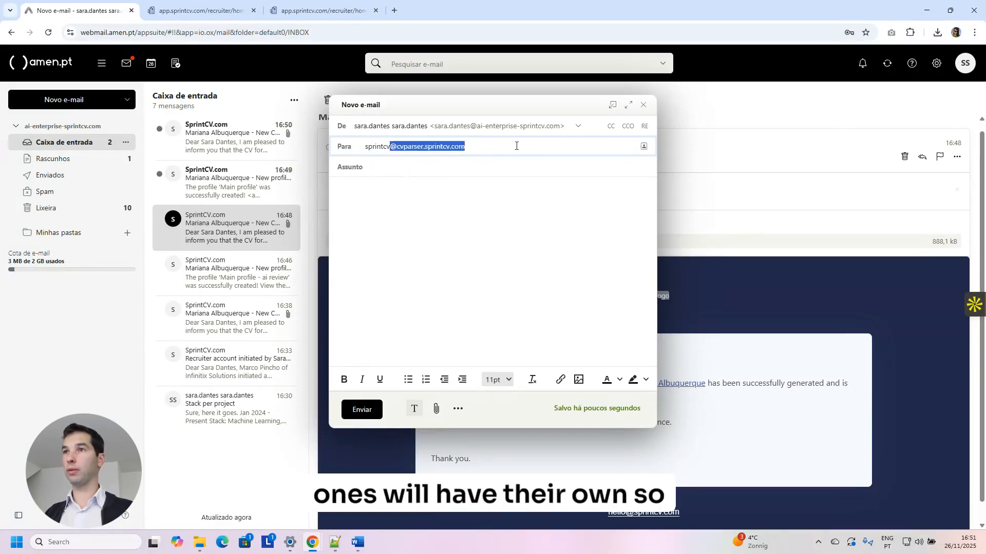
left_click(643, 106)
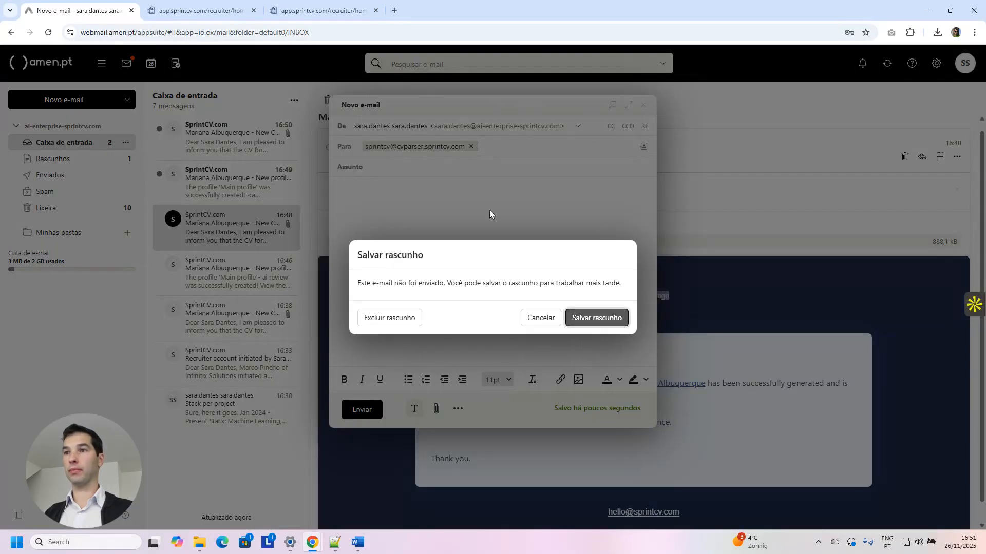
left_click(541, 318)
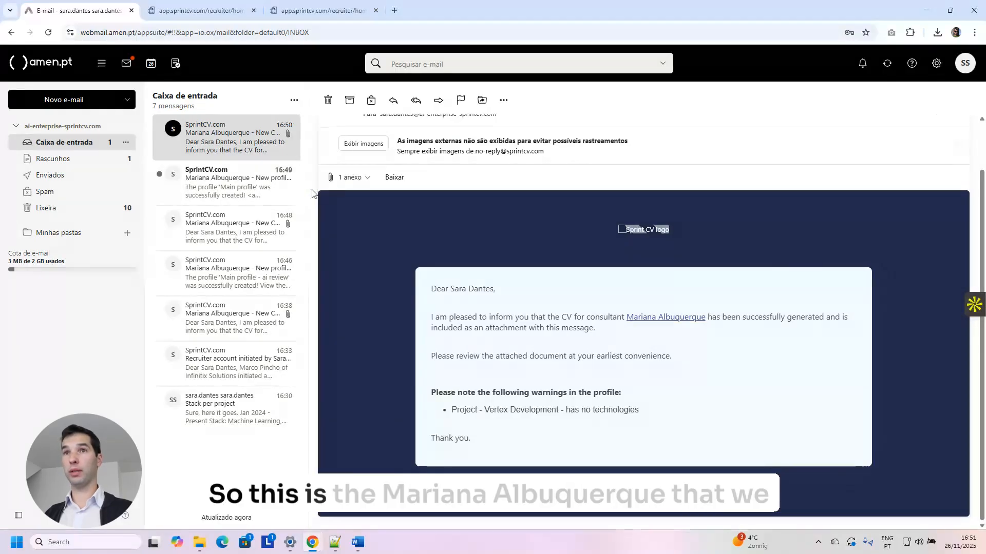
Scroll through the SprintCV e-mail announcing the generated CV and the Vertex Development warning.
scroll(462, 231, "up", 2)
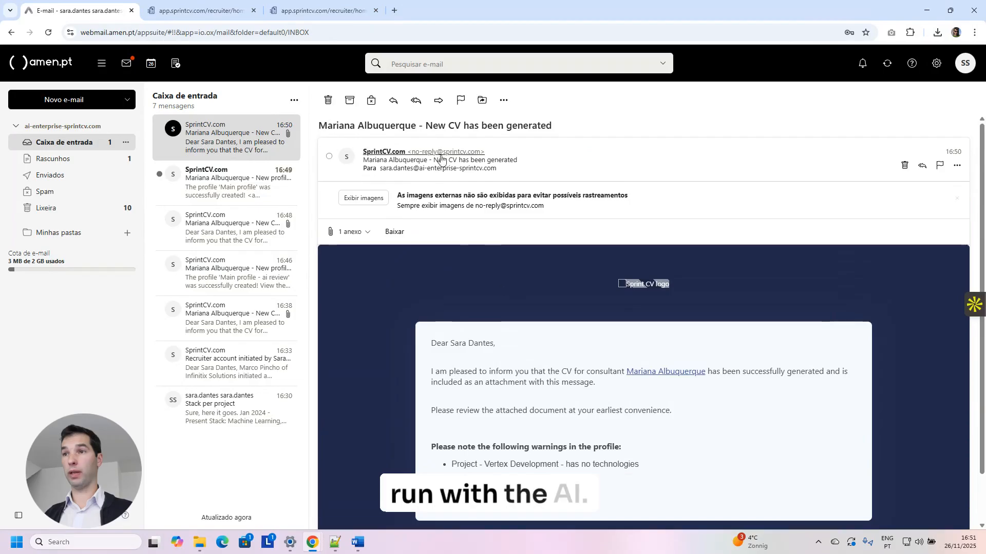
scroll(440, 159, "down", 2)
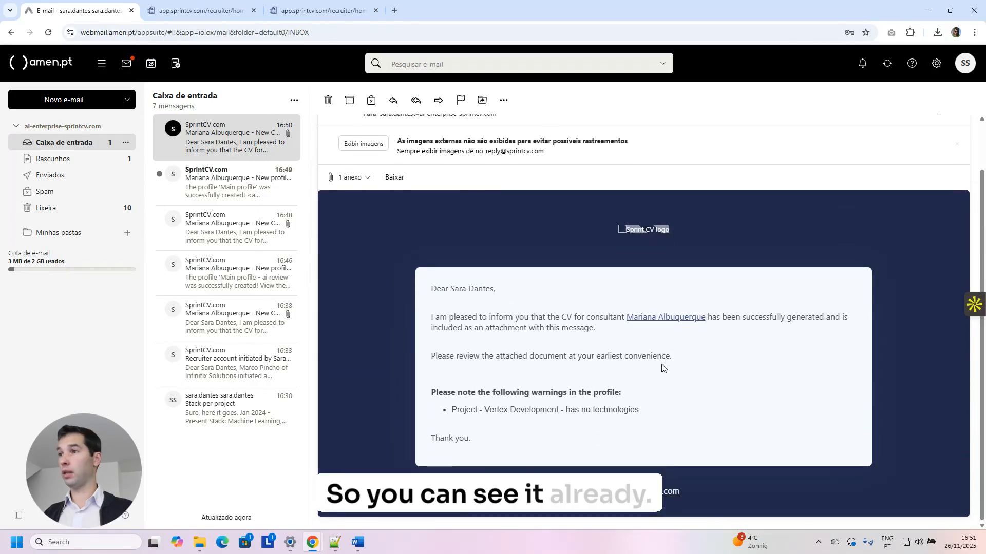
Open the consultant's profile from the e-mail link and scroll through it.
left_click(672, 318)
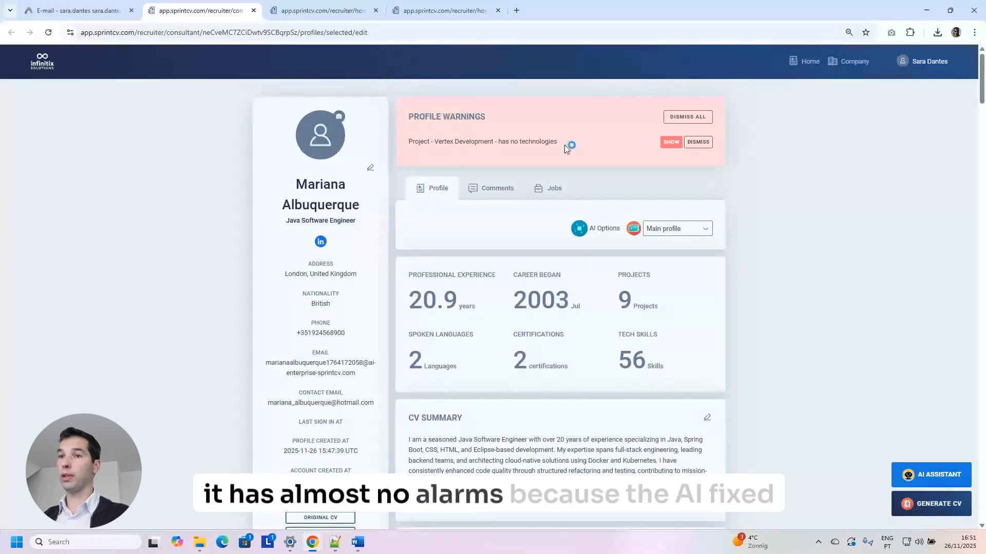
scroll(654, 157, "down", 1)
scroll(553, 168, "up", 1)
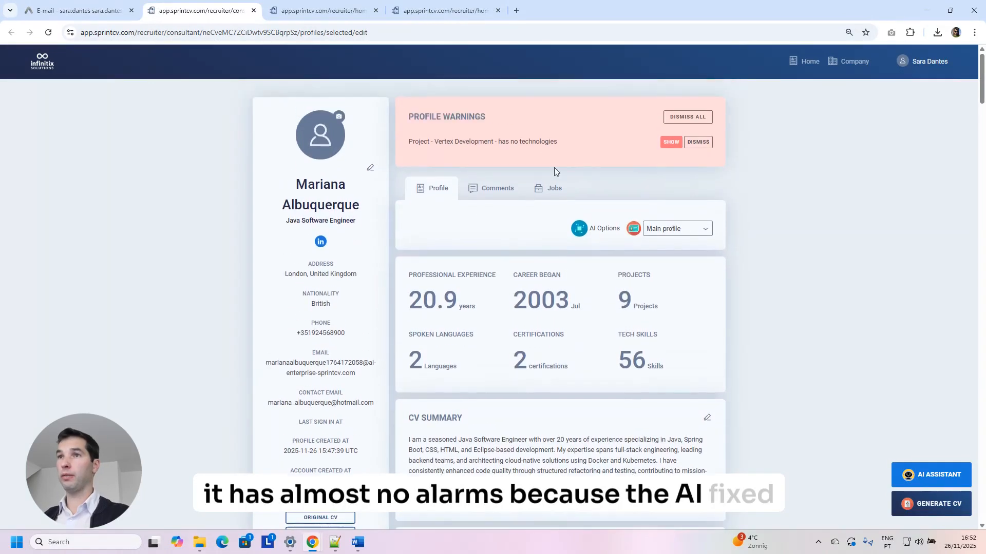
scroll(468, 408, "down", 4)
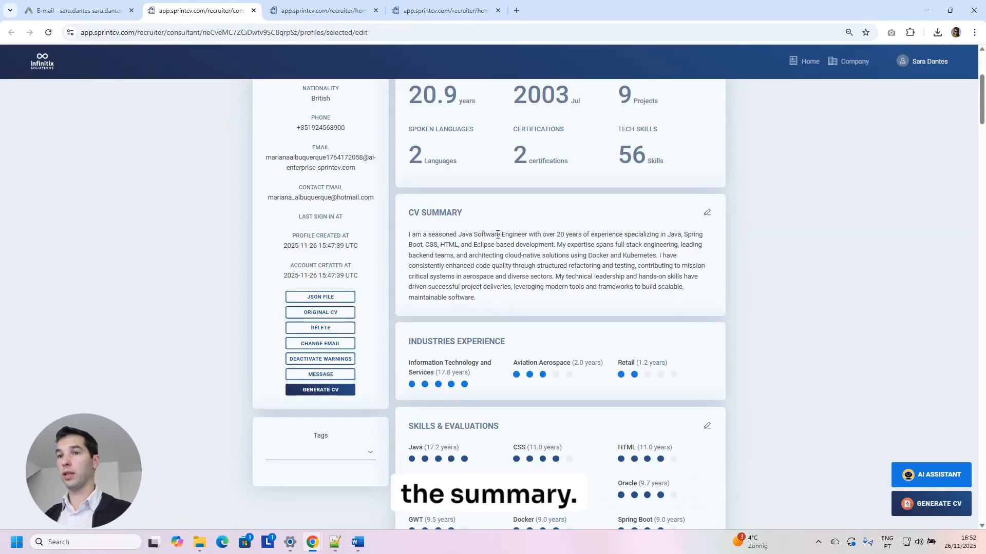
scroll(529, 255, "down", 10)
scroll(538, 255, "down", 12)
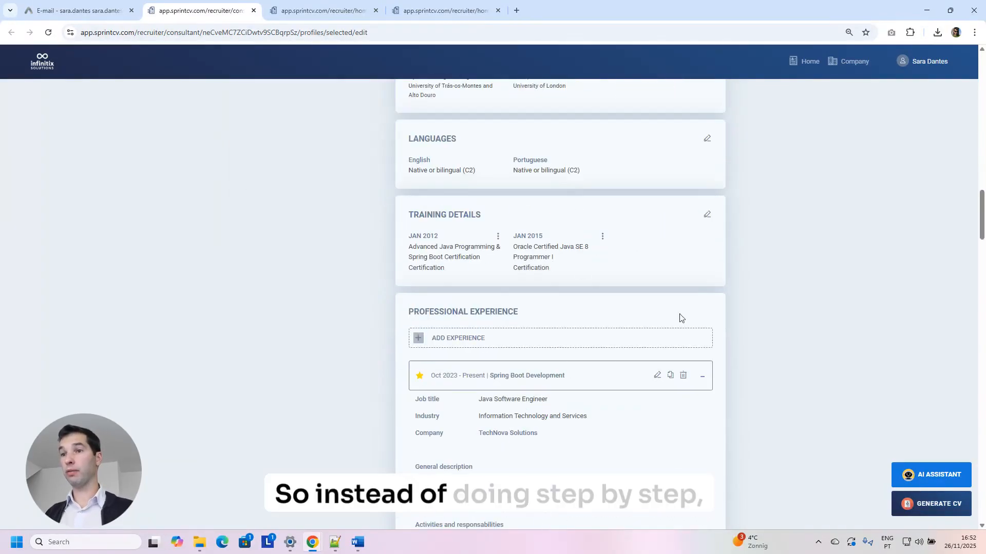
scroll(539, 310, "down", 5)
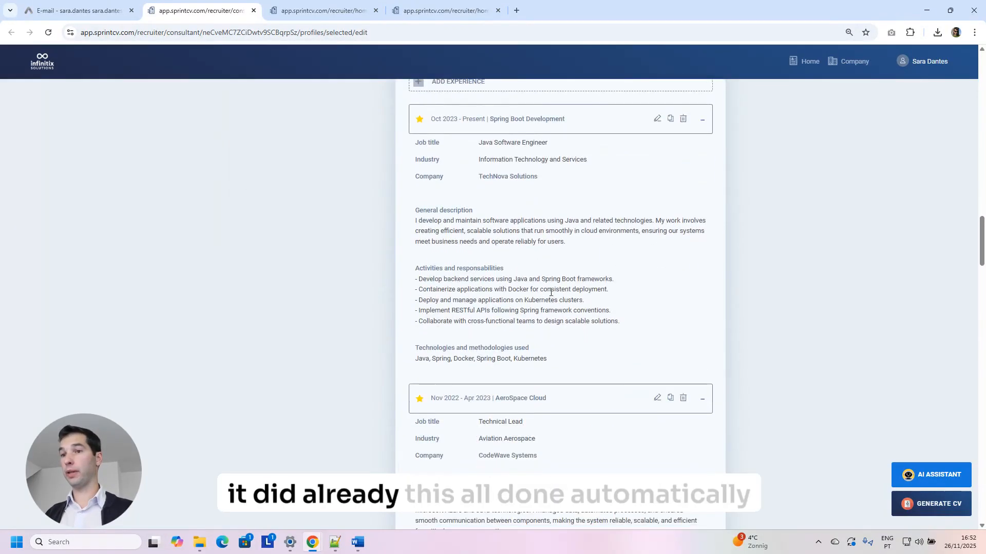
Select the AeroSpace Cloud project description, then return to the webmail CV e-mail.
left_click_drag(565, 331, 559, 301)
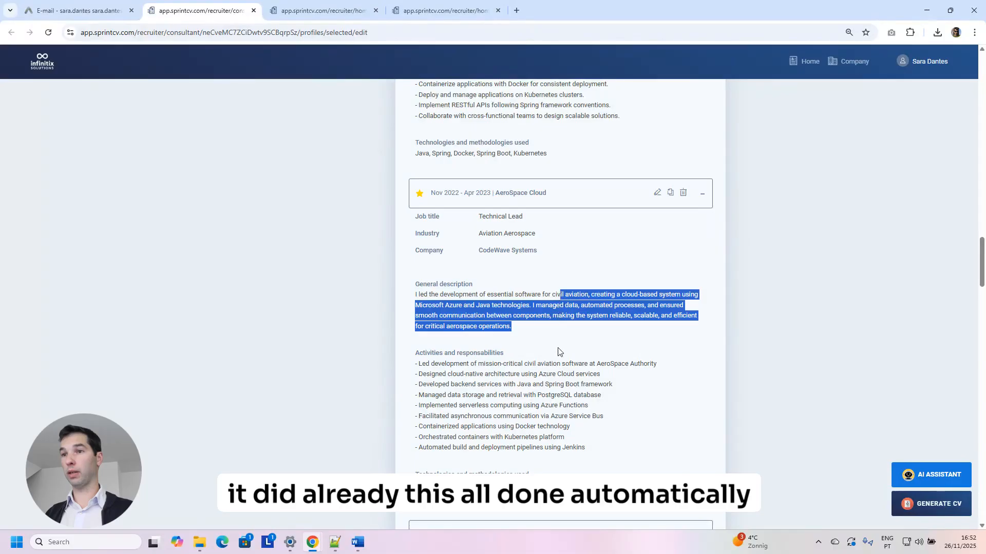
scroll(590, 360, "down", 2)
left_click_drag(611, 350, 614, 299)
scroll(619, 311, "down", 4)
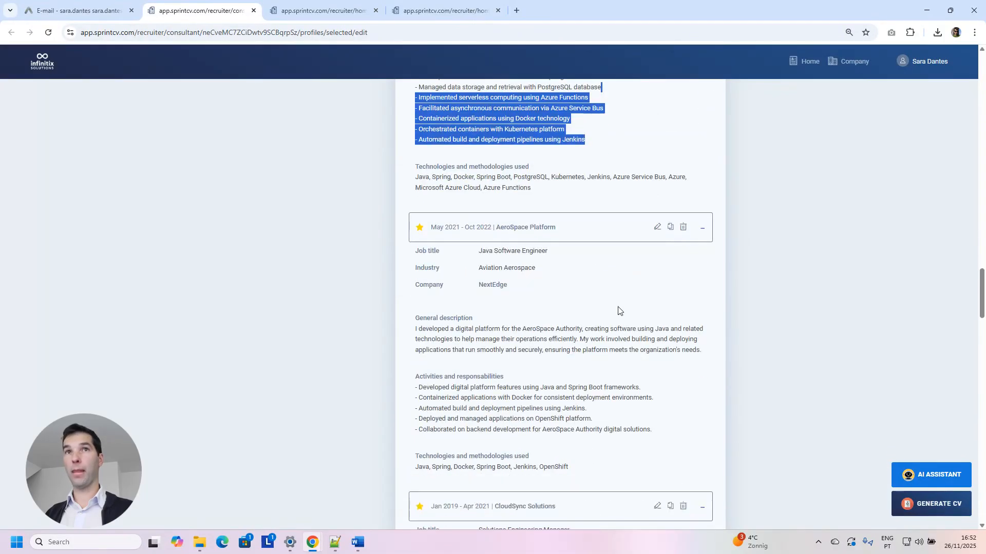
left_click(53, 16)
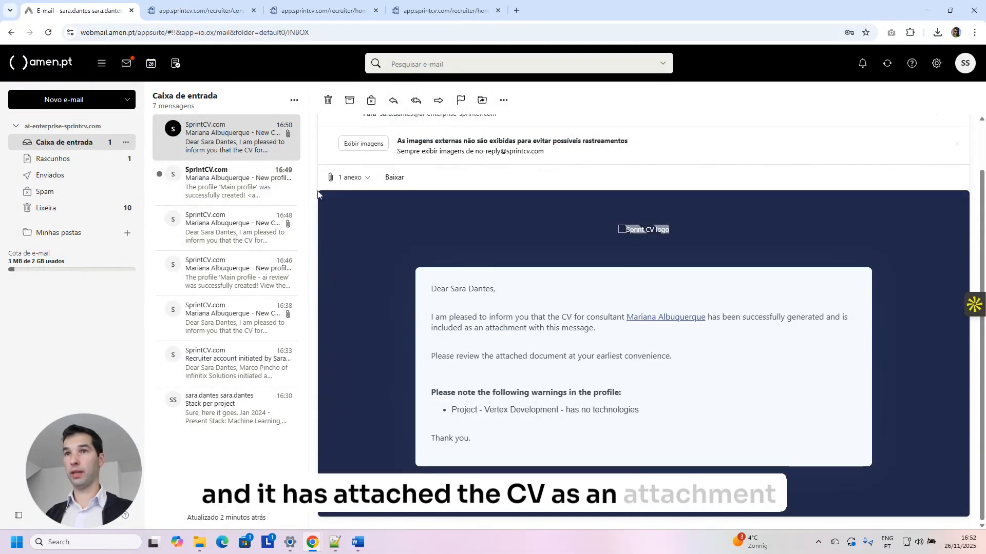
Save the attached CV as Infinitix CV 2025 (9).docx and open it in Word.
left_click(354, 178)
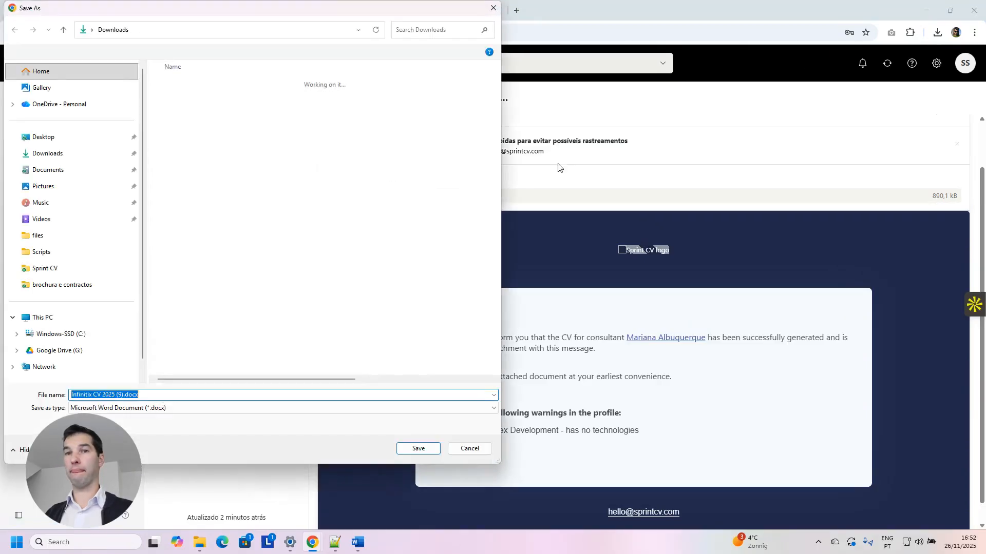
left_click(419, 449)
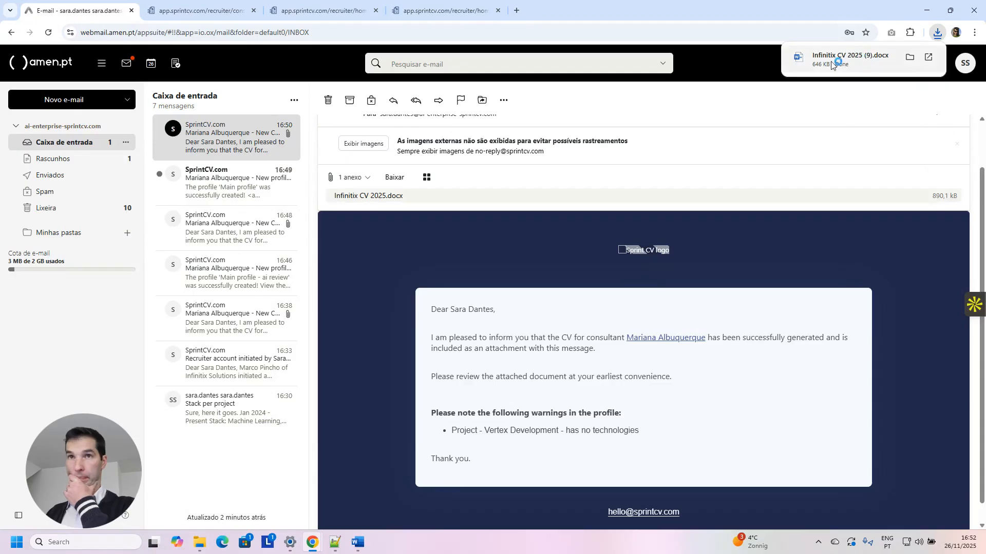
left_click(806, 65)
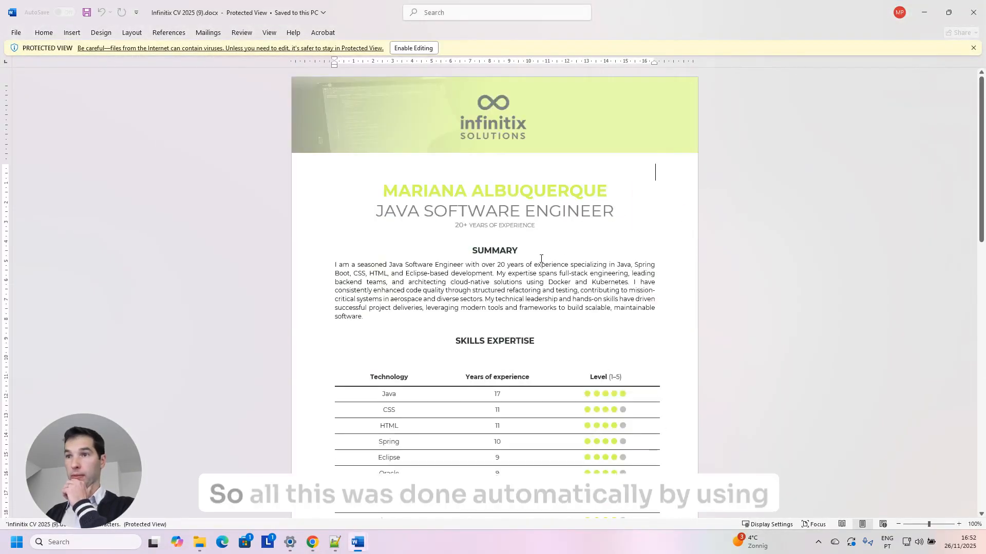
Scroll through the downloaded CV, close the document, and minimise Word.
scroll(540, 254, "down", 7)
scroll(538, 241, "down", 1)
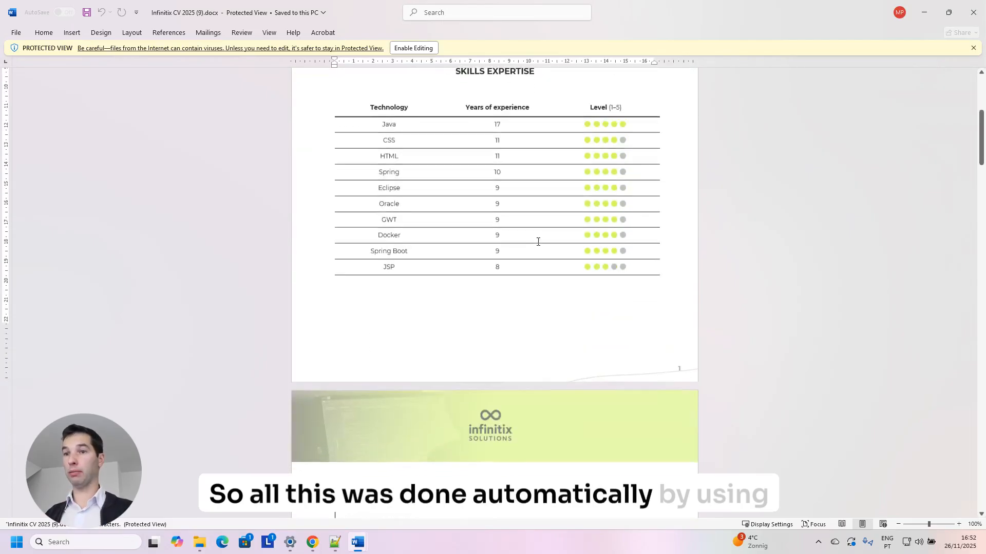
scroll(537, 241, "down", 6)
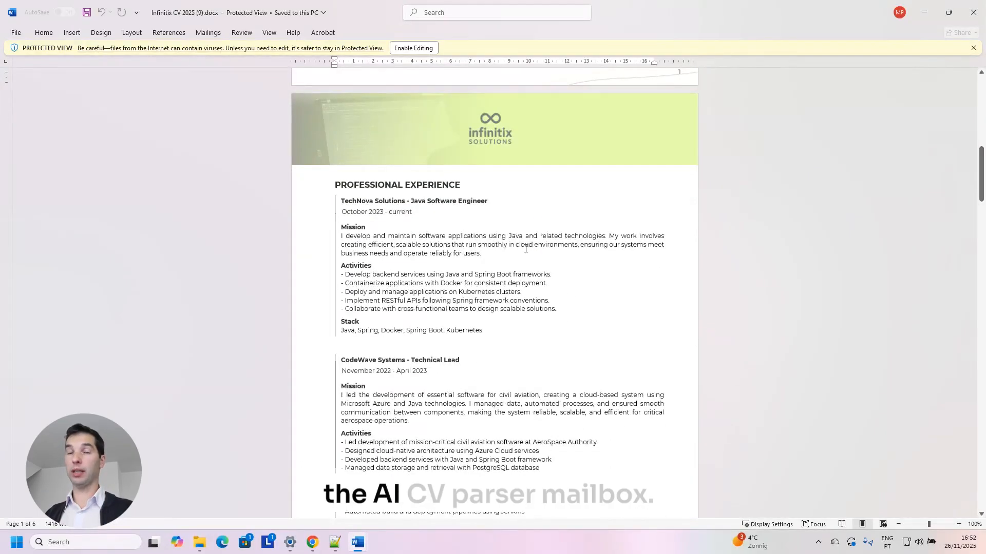
scroll(556, 247, "up", 3)
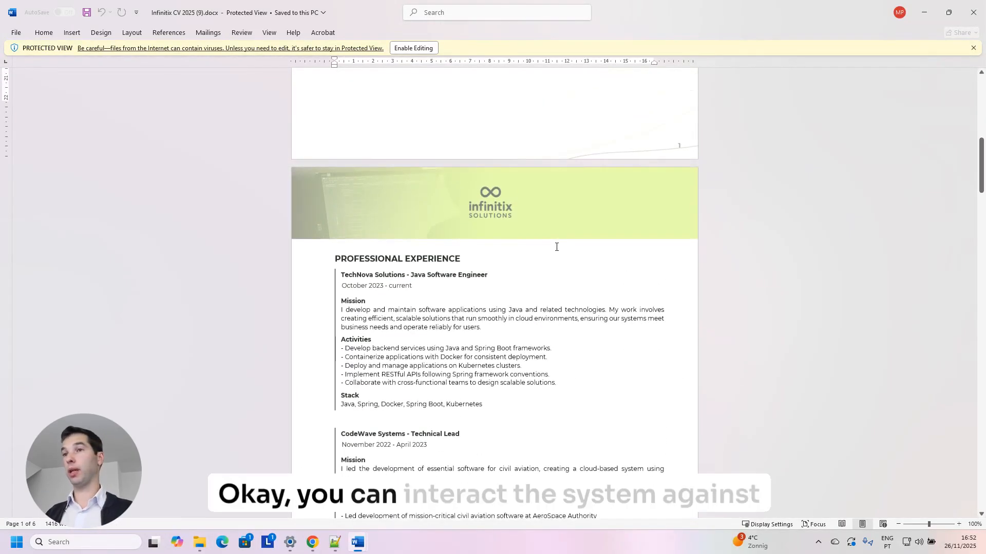
left_click(973, 13)
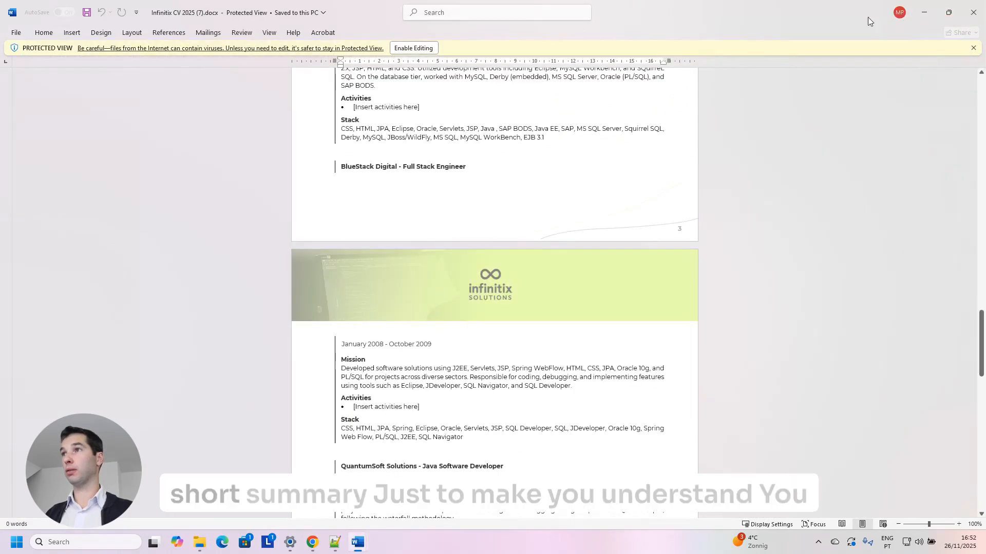
left_click(924, 12)
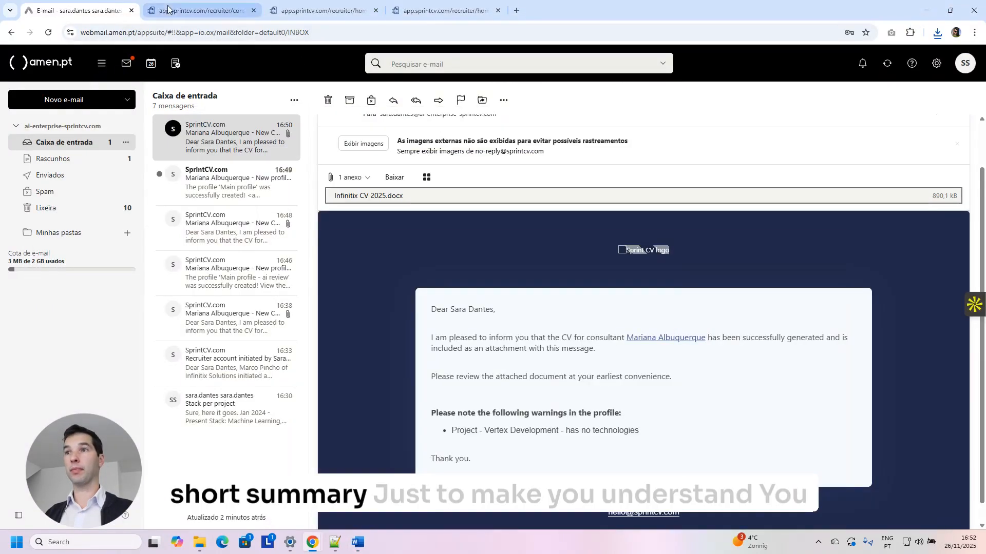
From the recruiter home, start a New Consultant with Generate CV ticked, then close the form unsaved.
left_click(167, 9)
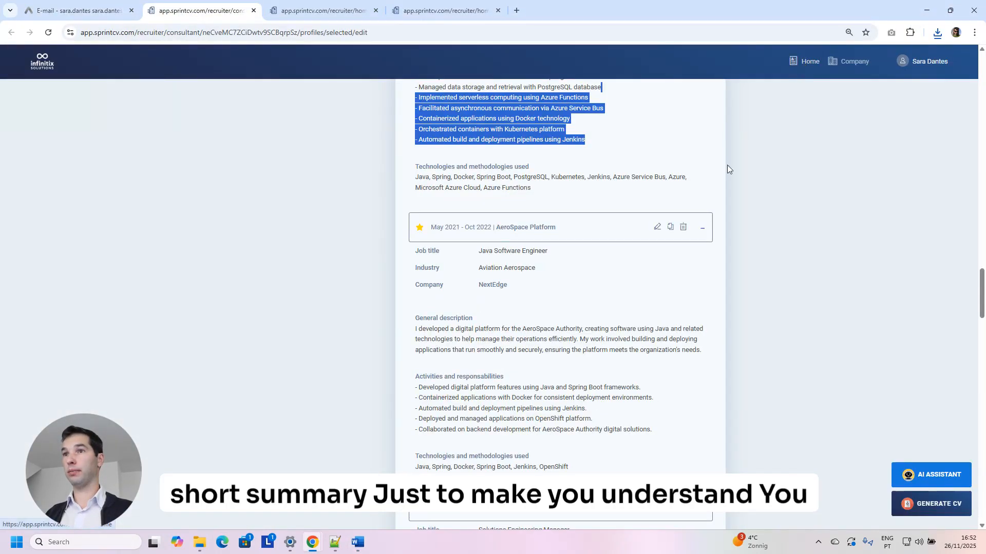
left_click(805, 61)
left_click(688, 212)
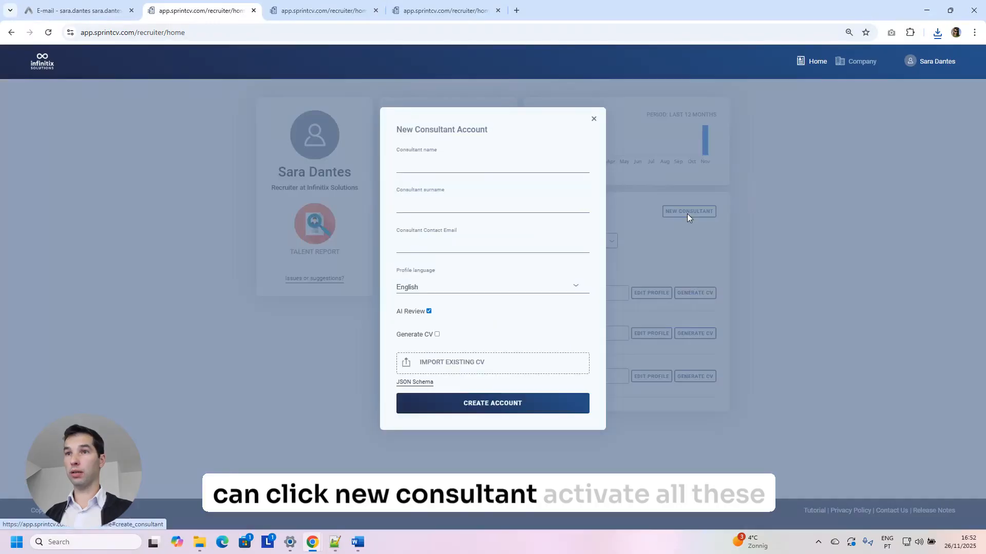
left_click(437, 335)
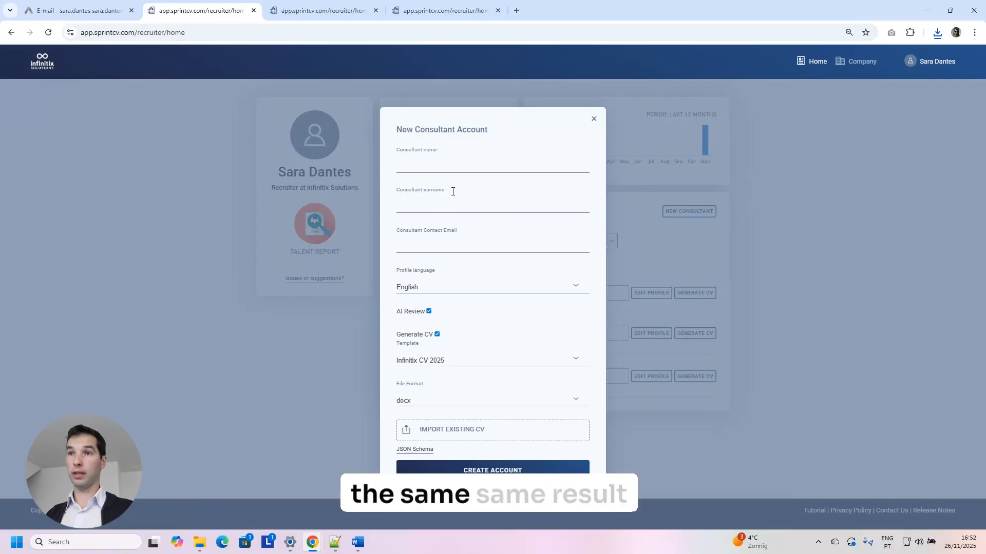
left_click(593, 119)
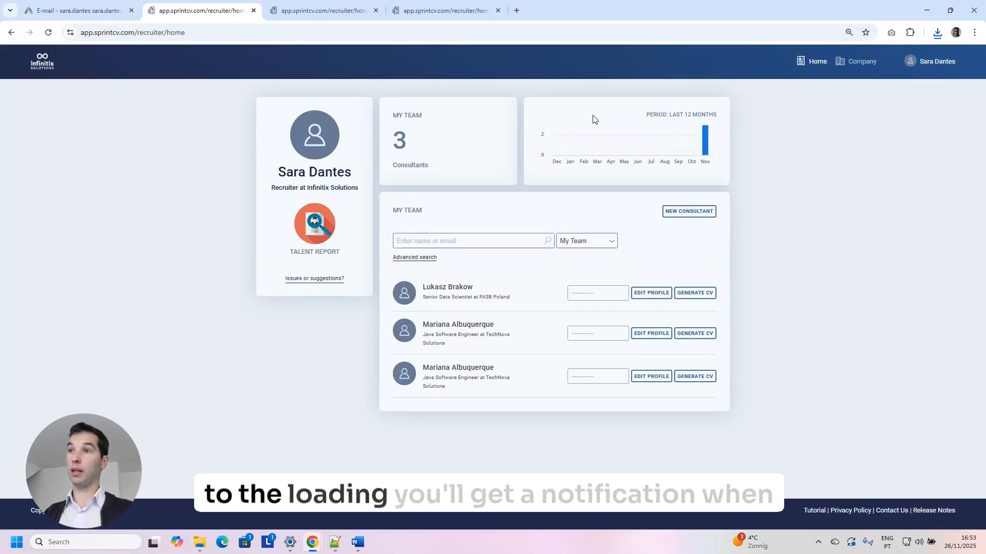
left_click(88, 11)
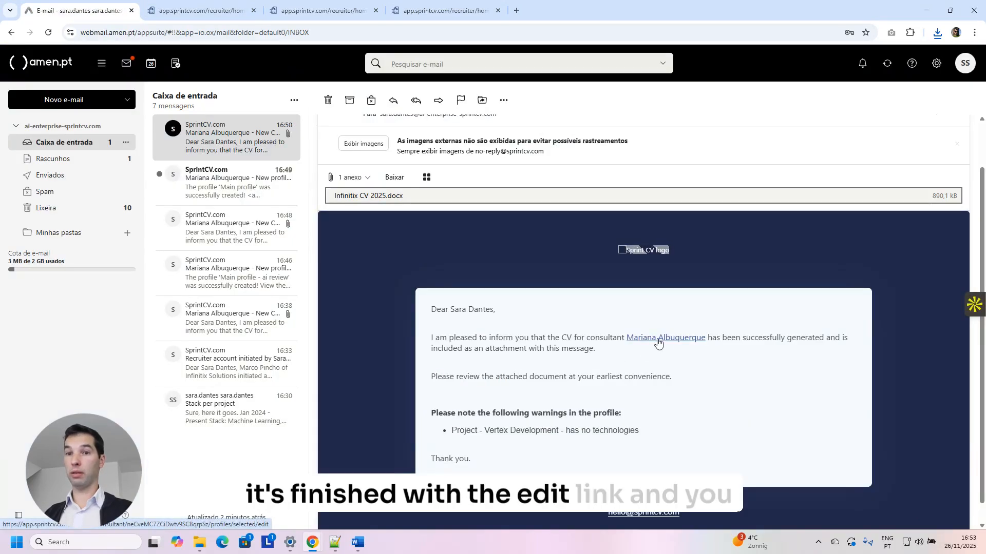
scroll(672, 340, "up", 2)
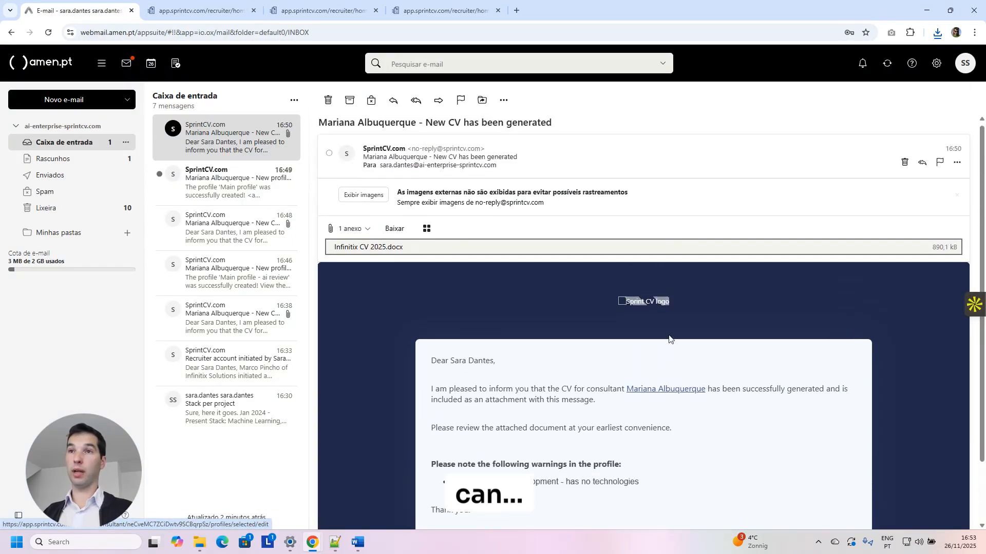
scroll(652, 339, "down", 3)
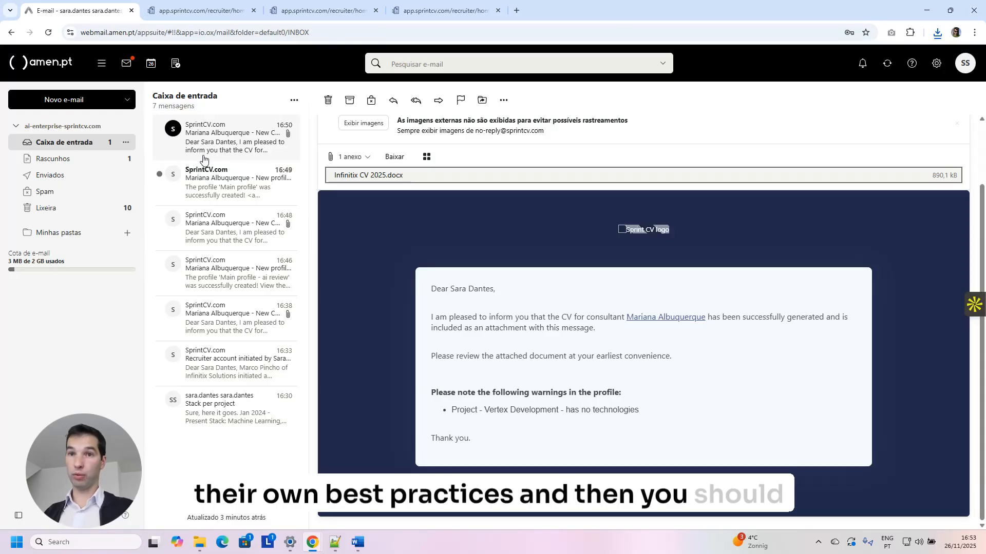
left_click(200, 141)
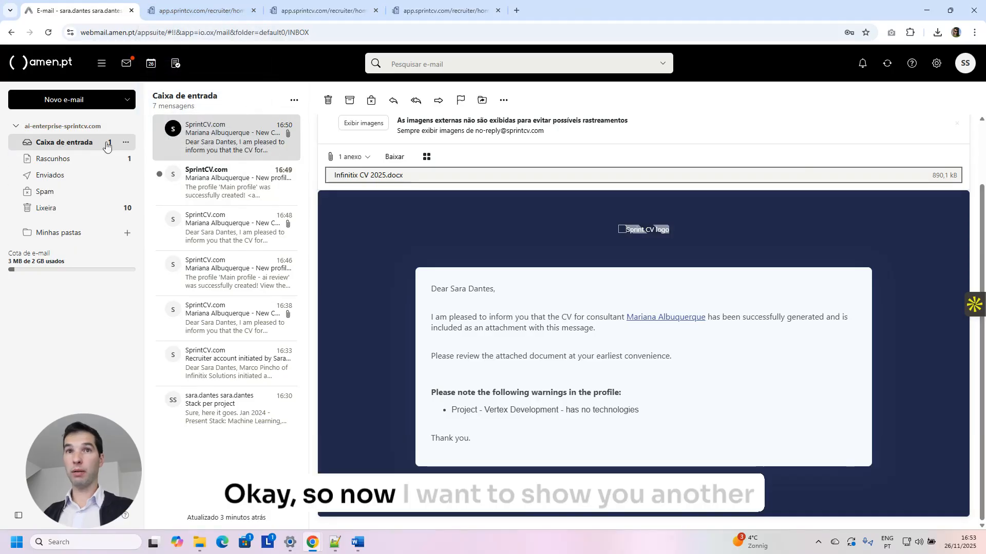
left_click(201, 12)
left_click(552, 240)
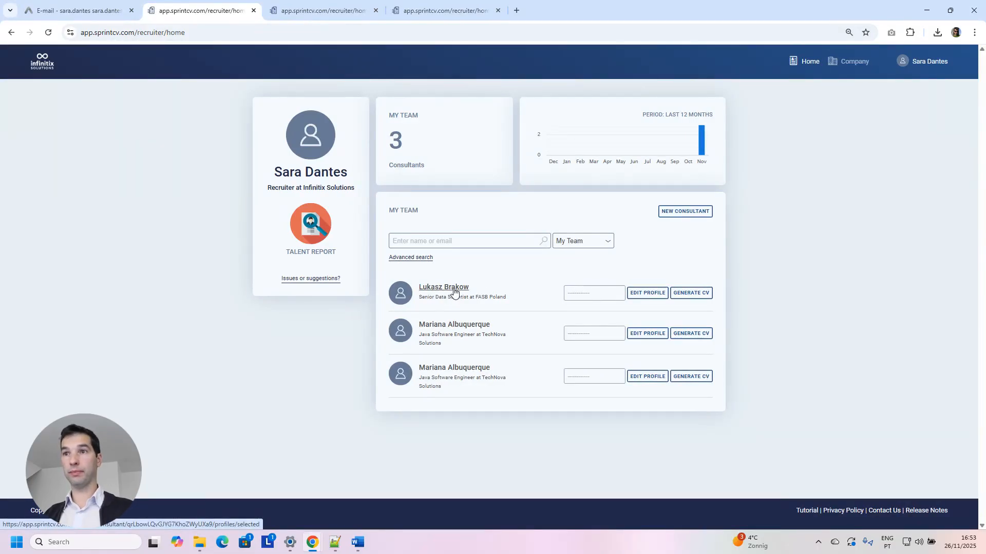
Check the webmail inbox, then open the data scientist's profile and expand the AI Leadership job.
left_click(90, 11)
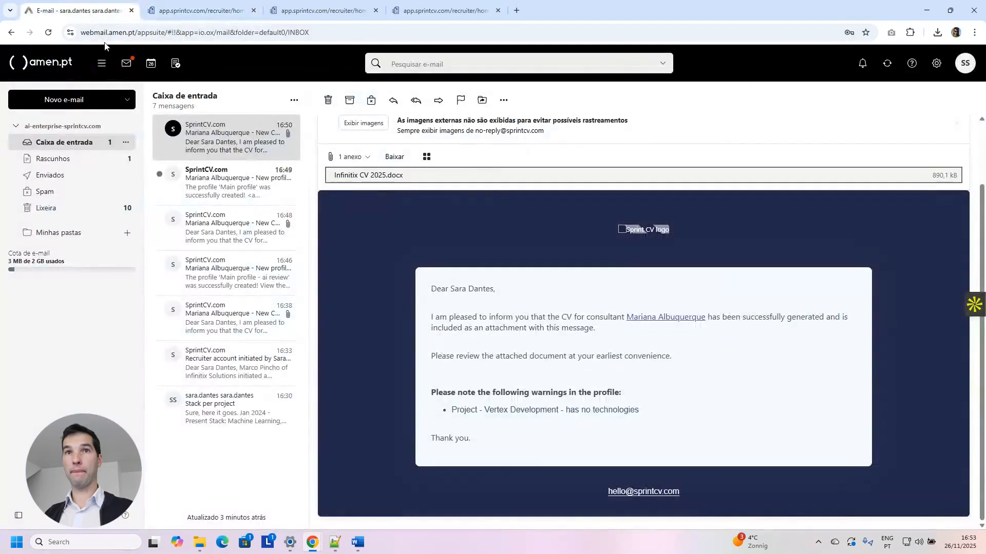
left_click(60, 146)
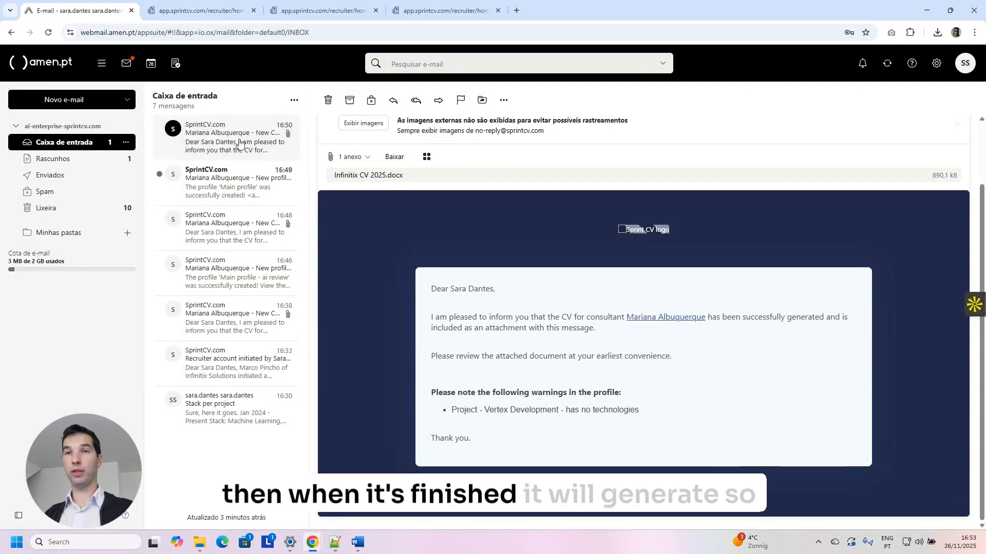
left_click(200, 11)
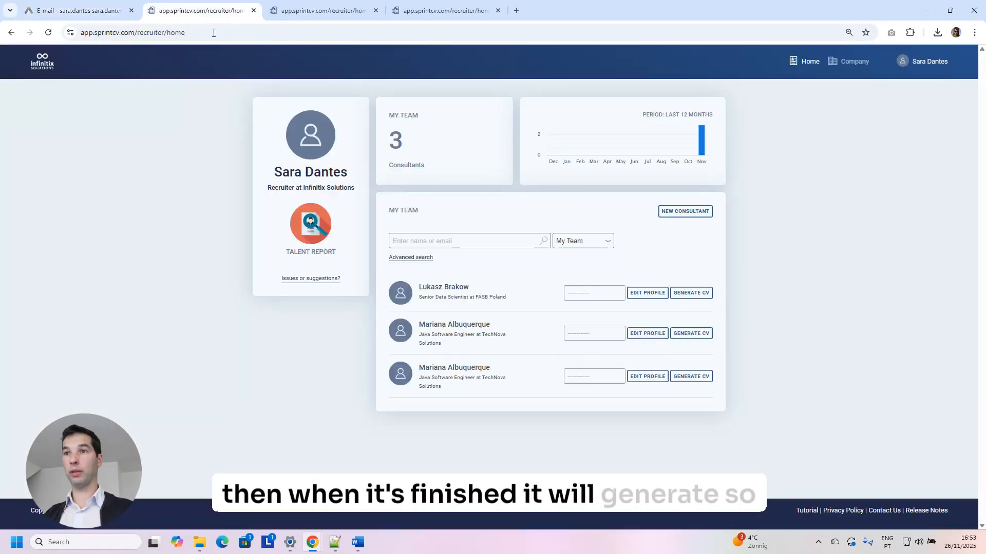
left_click(444, 286)
scroll(475, 308, "down", 5)
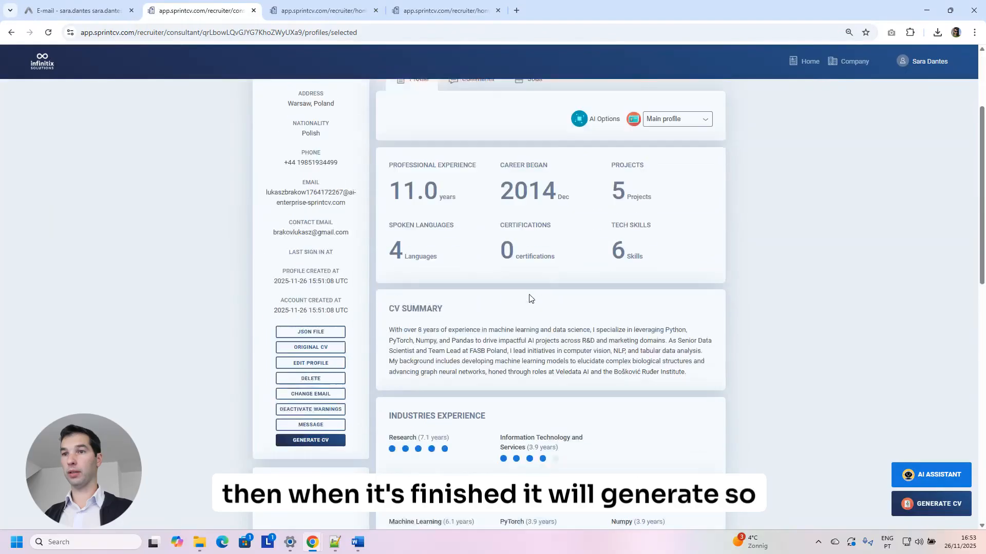
scroll(485, 348, "down", 9)
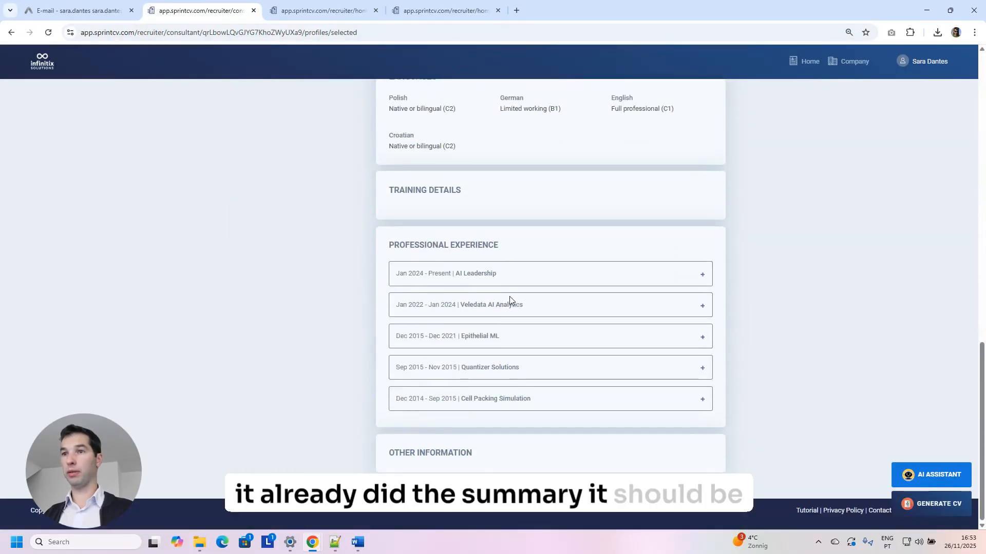
left_click(701, 277)
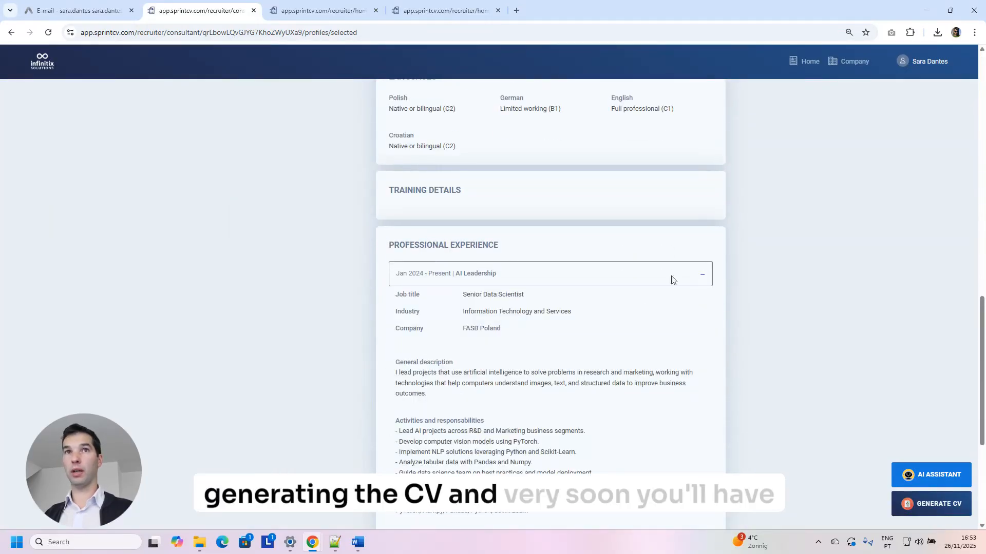
scroll(316, 188, "down", 5)
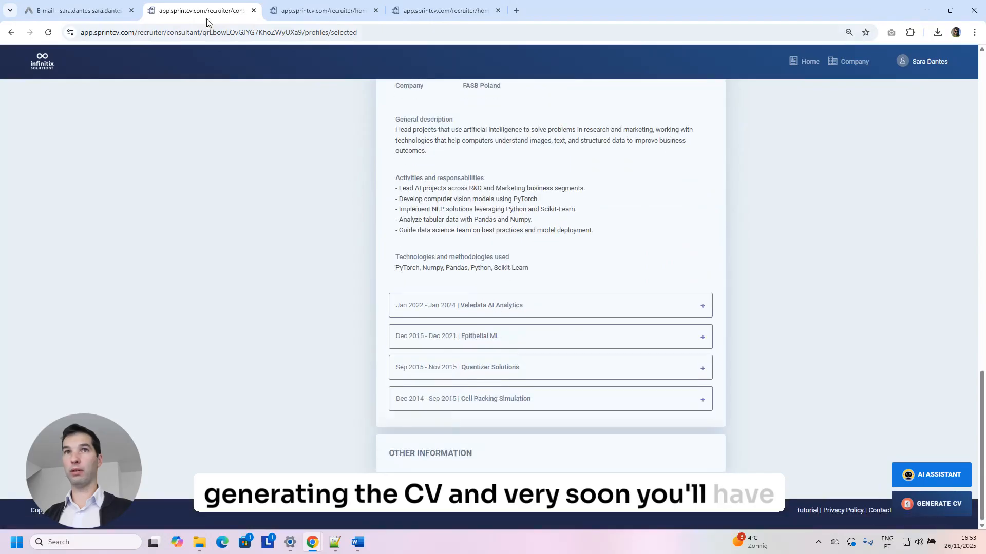
Open the consultant's original PDF CV from the Desktop folder.
left_click(53, 7)
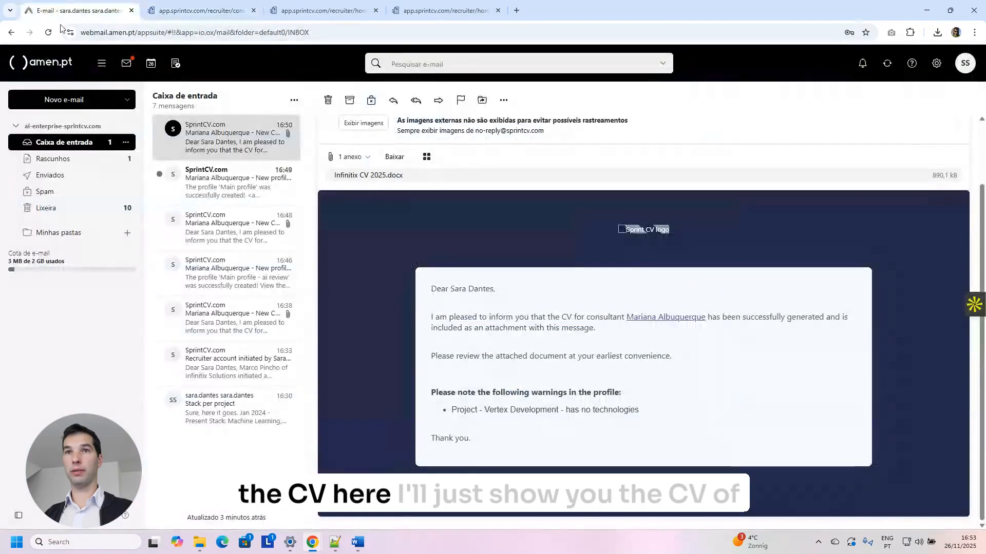
left_click(202, 146)
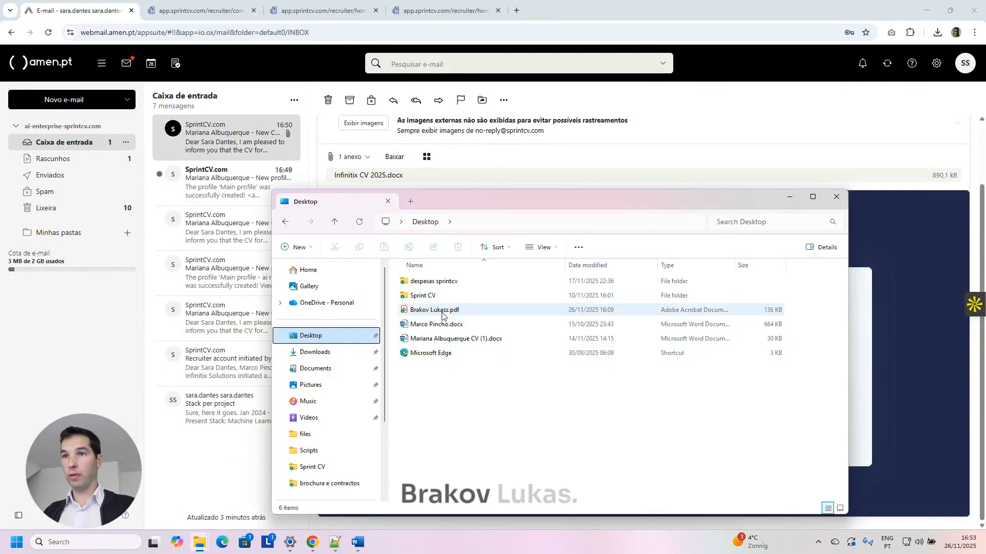
double_click(439, 311)
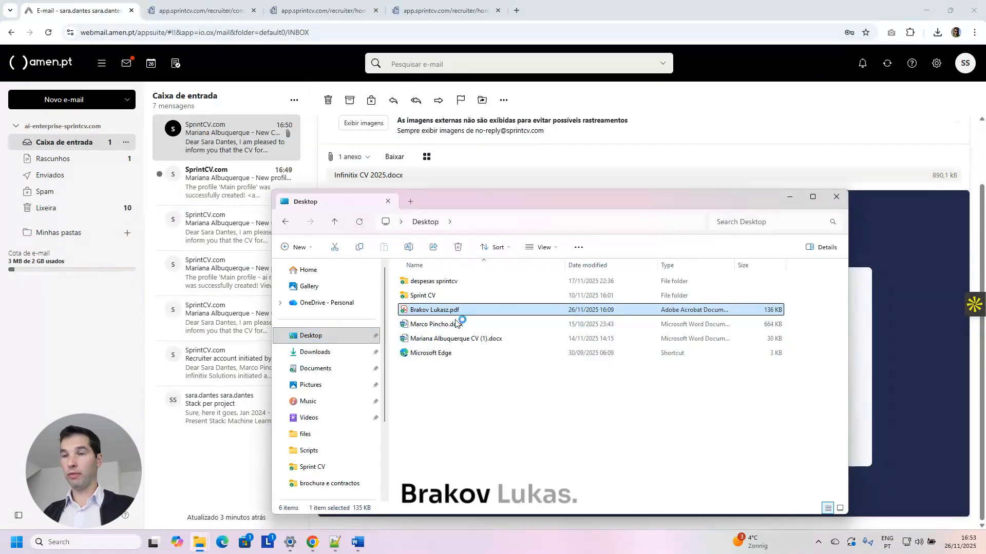
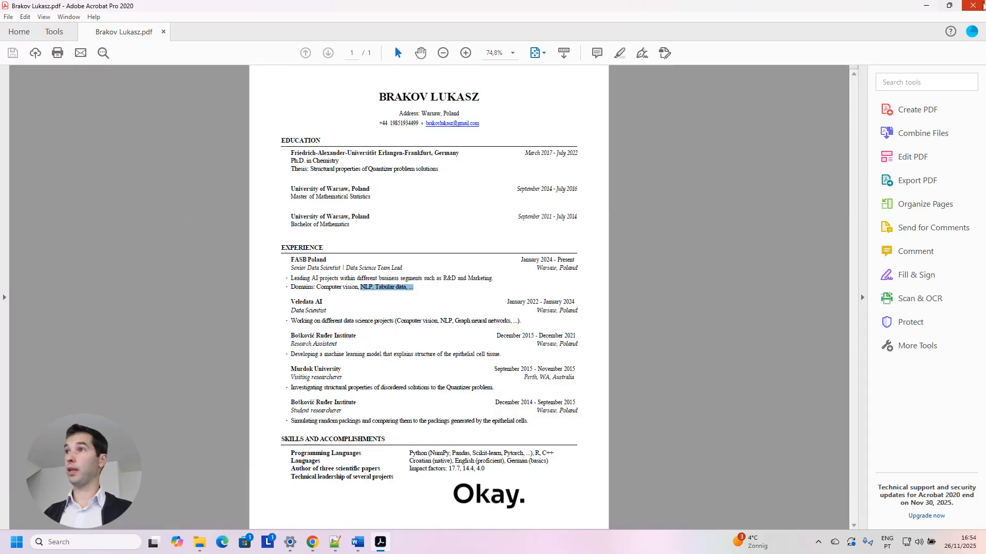
Download Infinitix CV 2025.docx from the newest SprintCV email's attachment into Downloads.
left_click(983, 6)
left_click(205, 145)
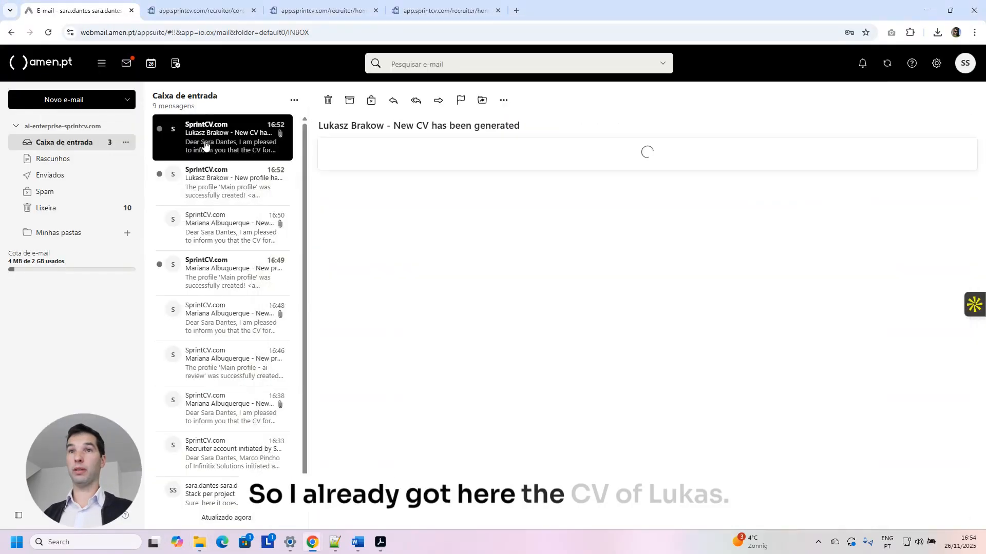
scroll(436, 321, "down", 2)
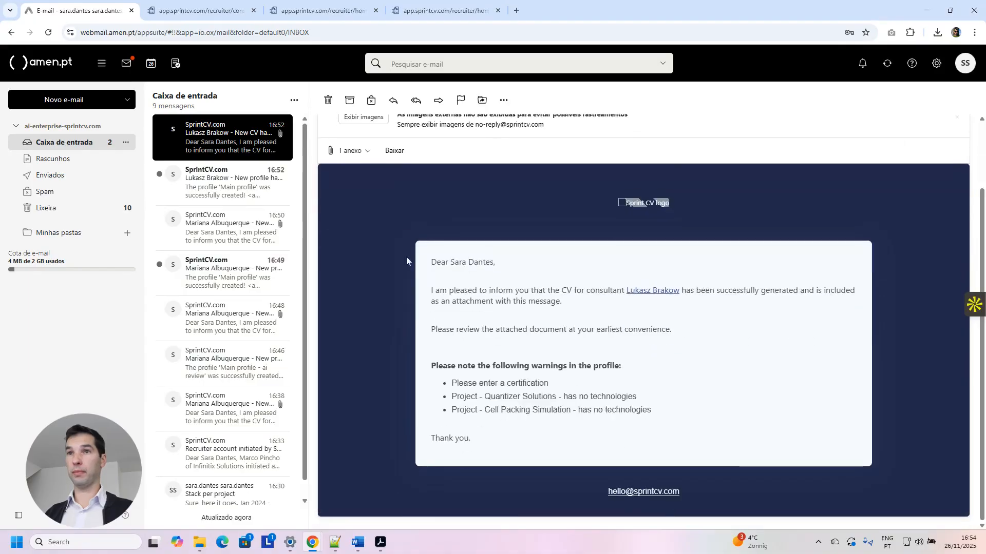
left_click(349, 151)
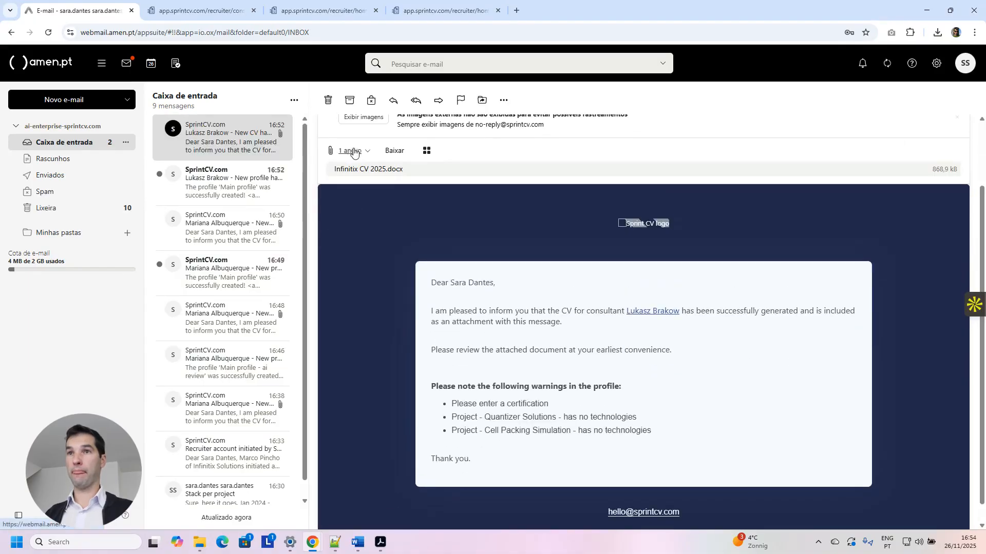
left_click(370, 173)
left_click(369, 185)
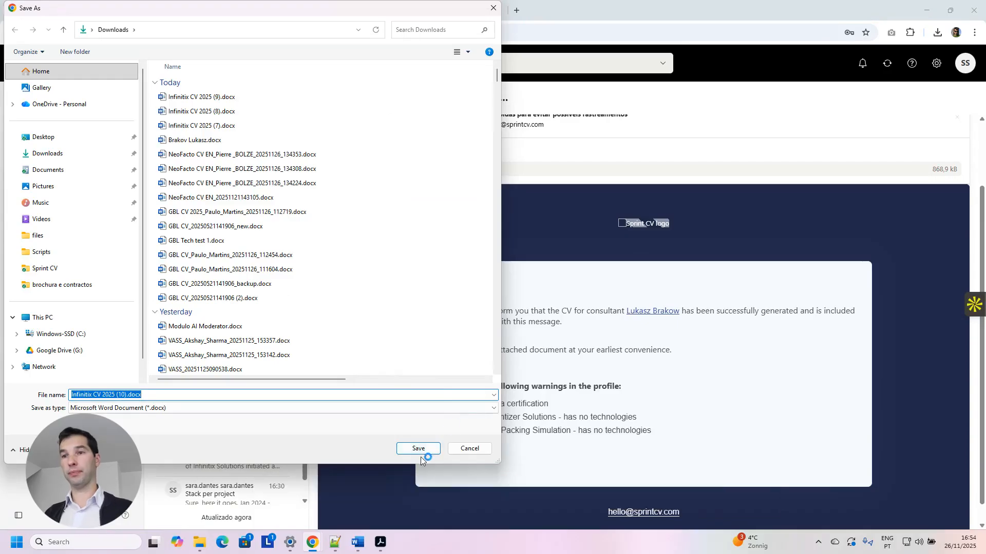
left_click(426, 450)
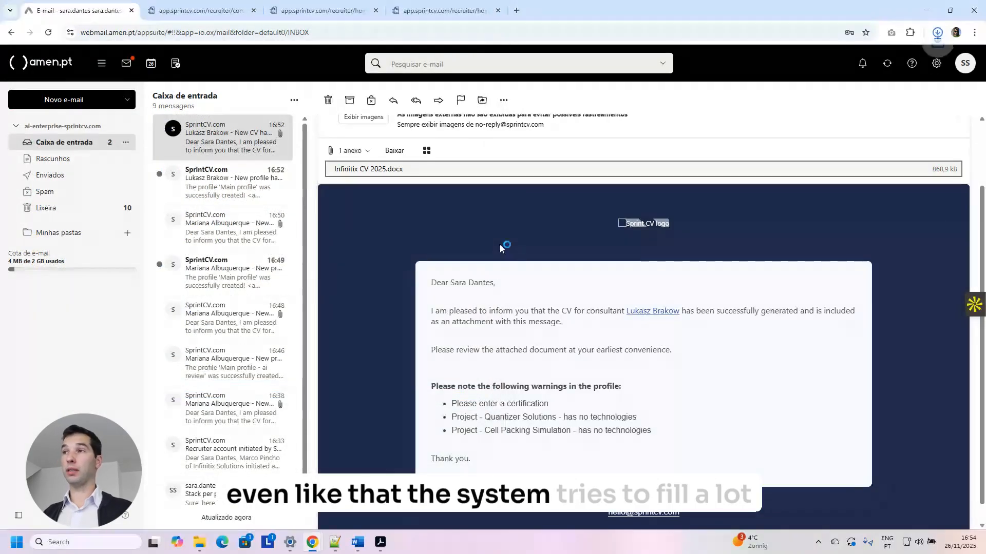
Open Infinitix CV 2025 (10).docx in Word and scroll through its first pages.
left_click(847, 56)
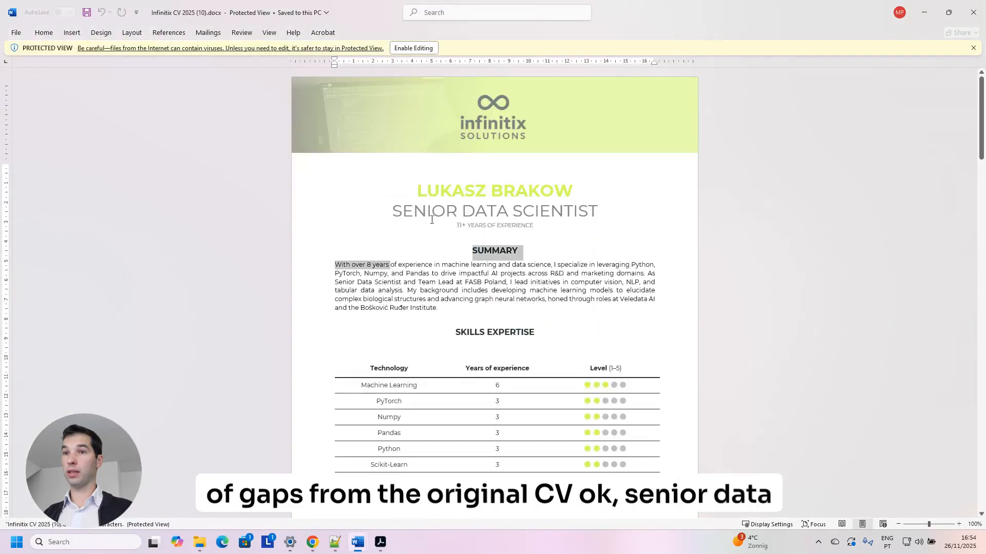
scroll(446, 344, "down", 3)
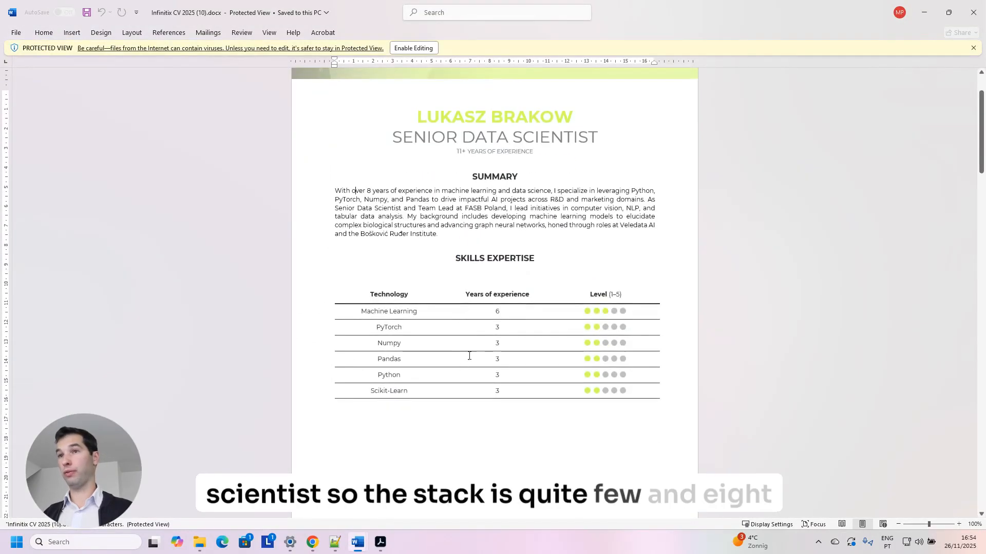
left_click_drag(440, 239, 335, 191)
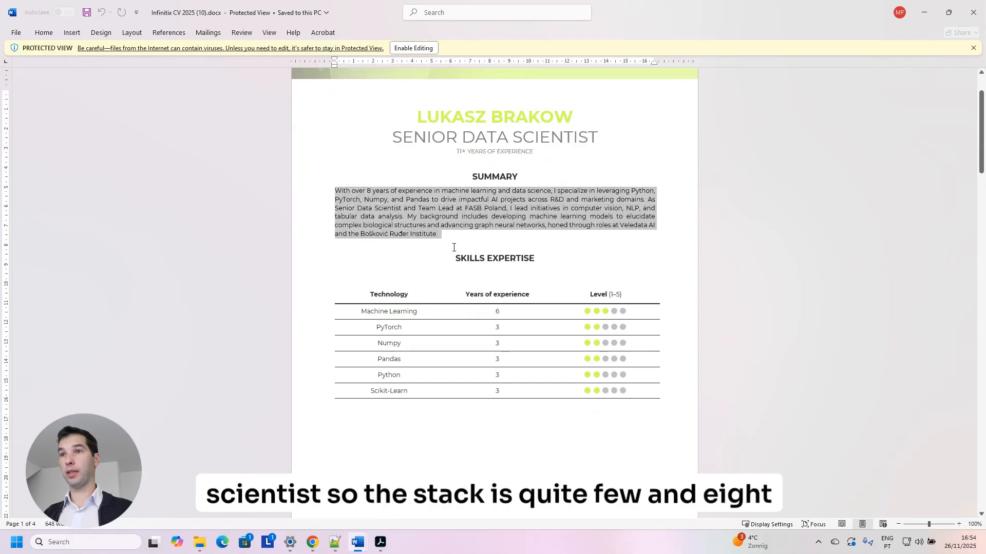
scroll(490, 262, "down", 10)
scroll(490, 261, "down", 6)
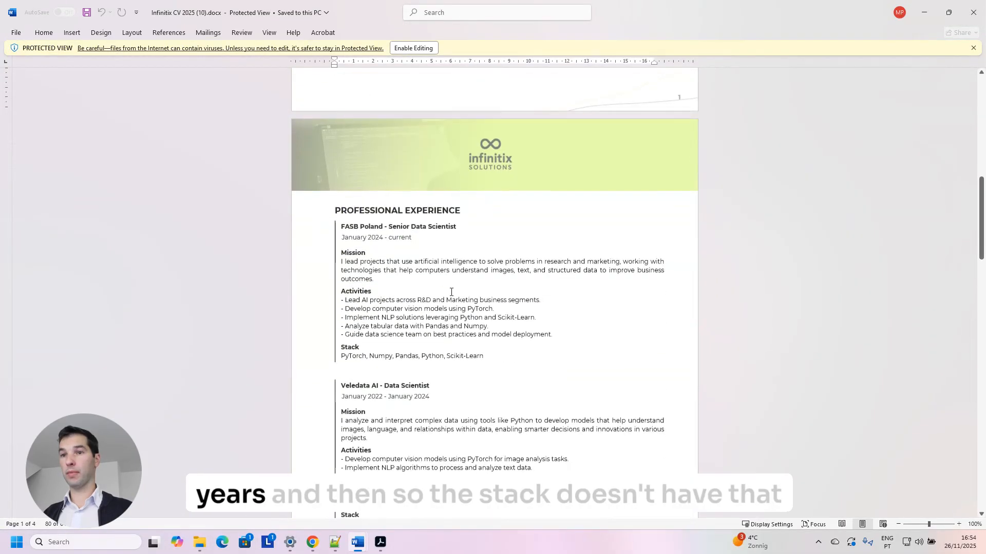
scroll(467, 263, "down", 4)
Review the FASB Poland mission and remaining CV sections, then close it and minimize the other Word window.
left_click_drag(485, 258, 340, 152)
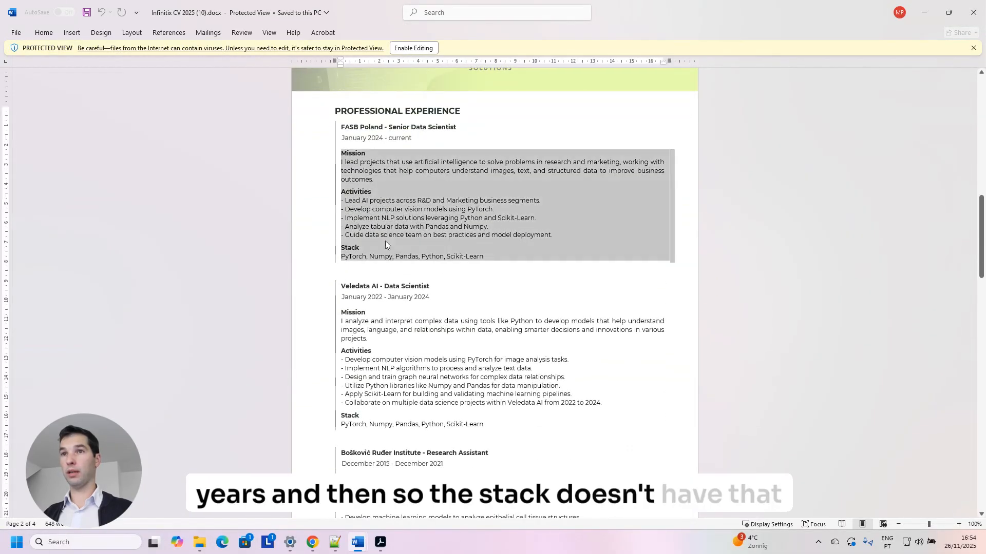
left_click(395, 188)
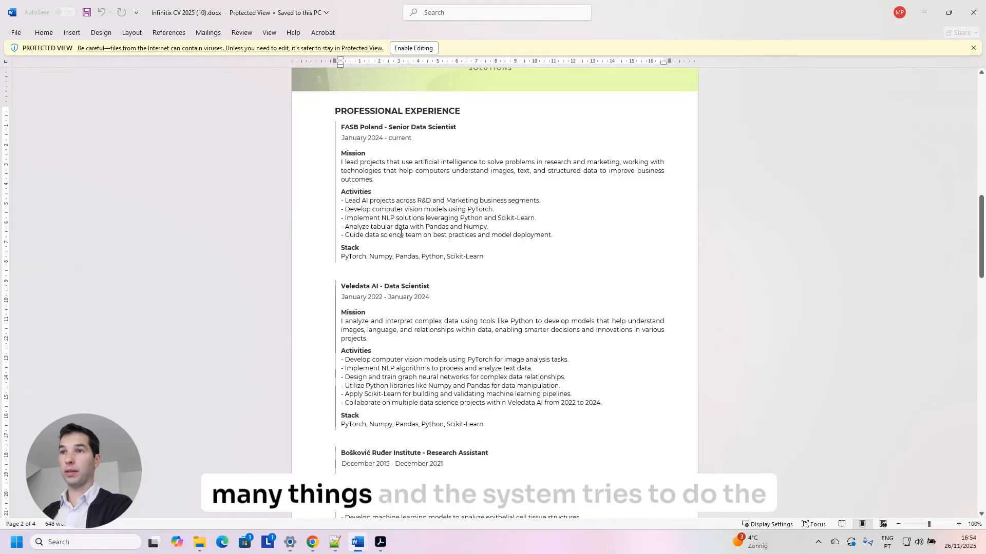
scroll(412, 240, "down", 15)
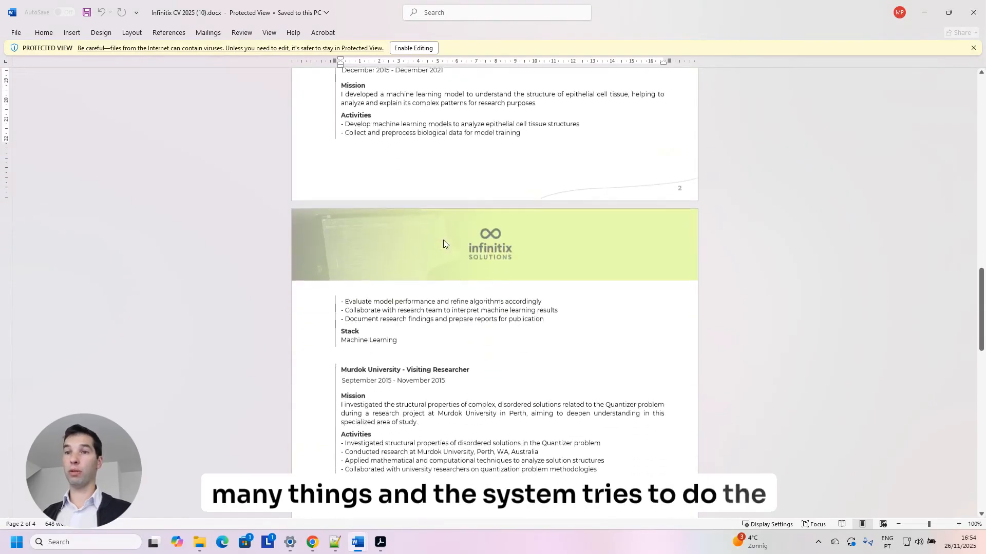
scroll(446, 235, "down", 4)
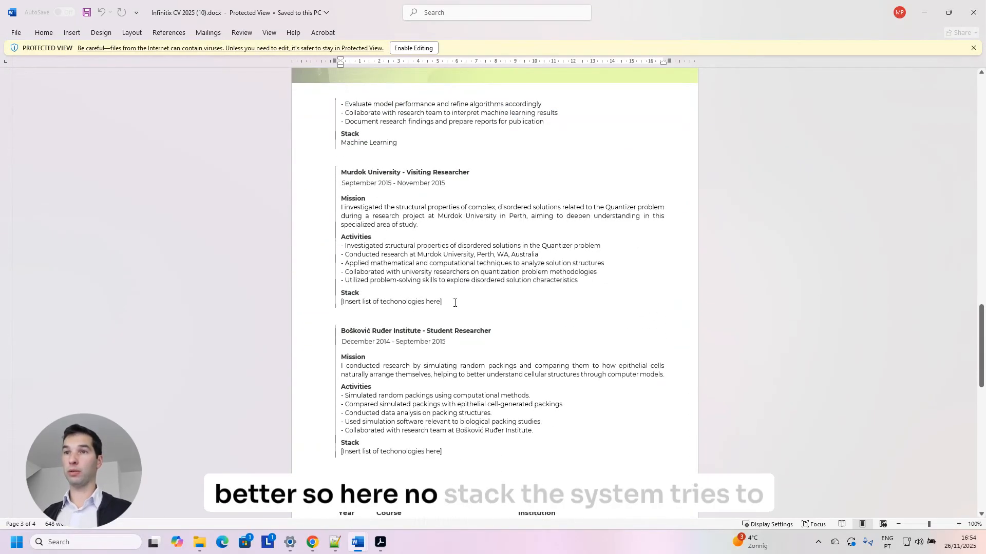
left_click_drag(454, 303, 390, 303)
scroll(441, 334, "down", 4)
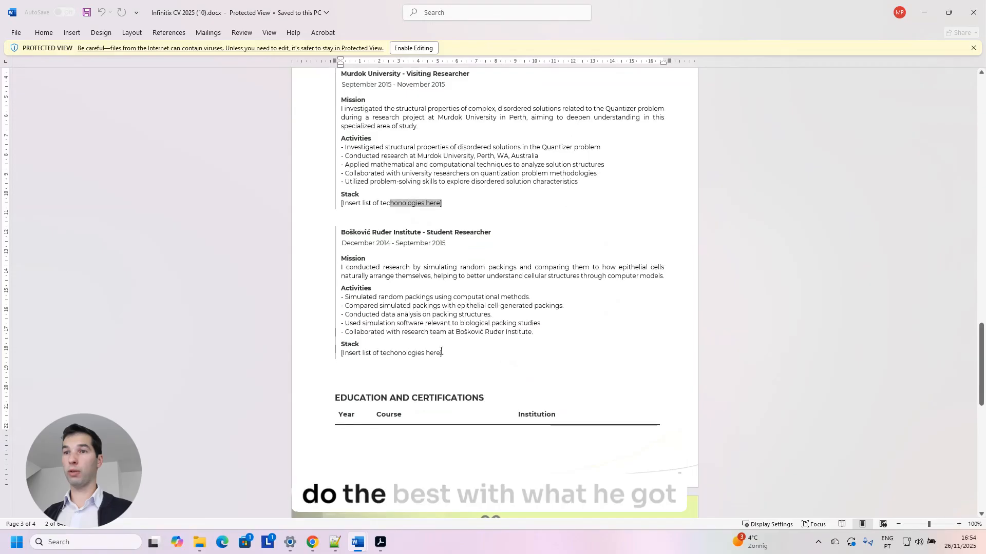
left_click_drag(441, 351, 340, 353)
scroll(438, 338, "down", 11)
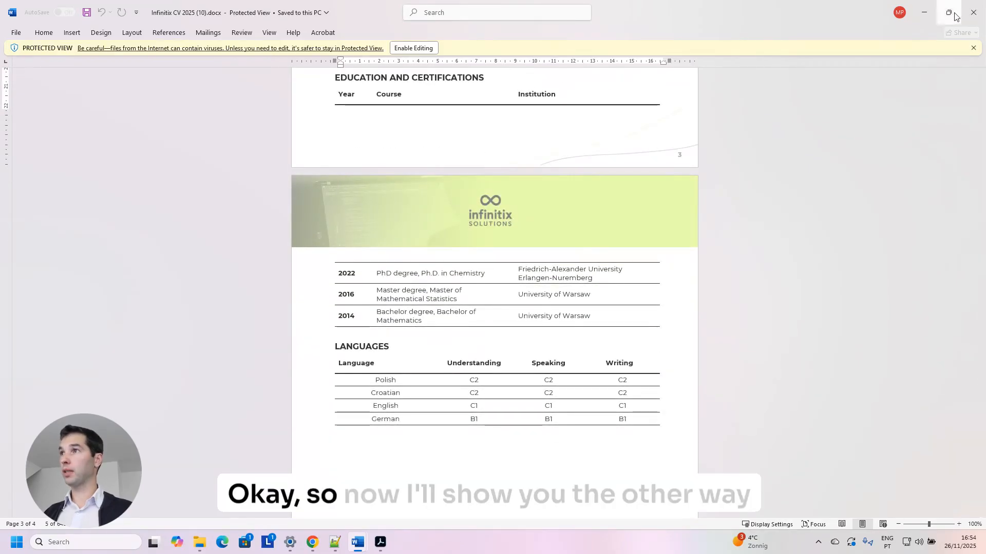
left_click(974, 12)
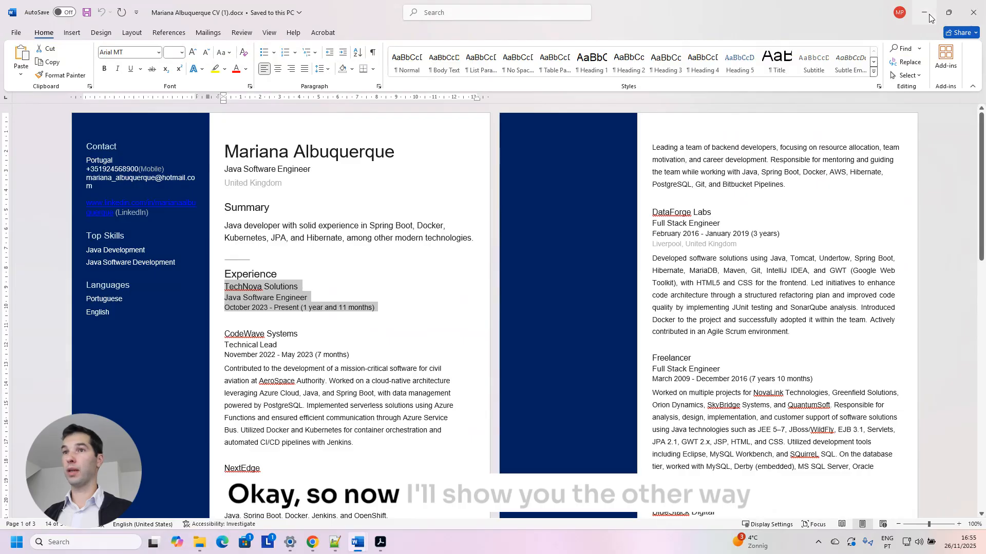
left_click(929, 18)
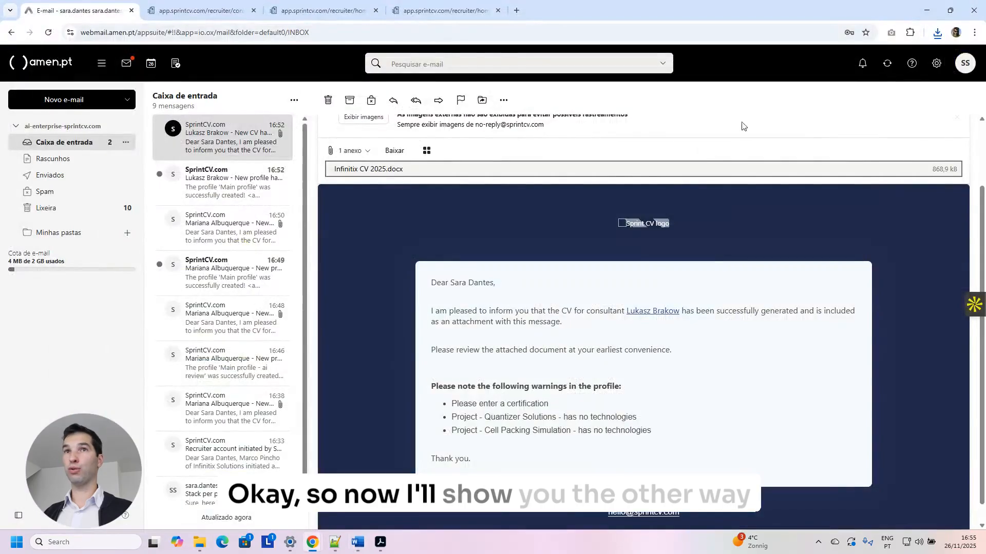
Start a new consultant from the recruiter home, enter the first name and import the PDF CV.
left_click(214, 11)
left_click(810, 61)
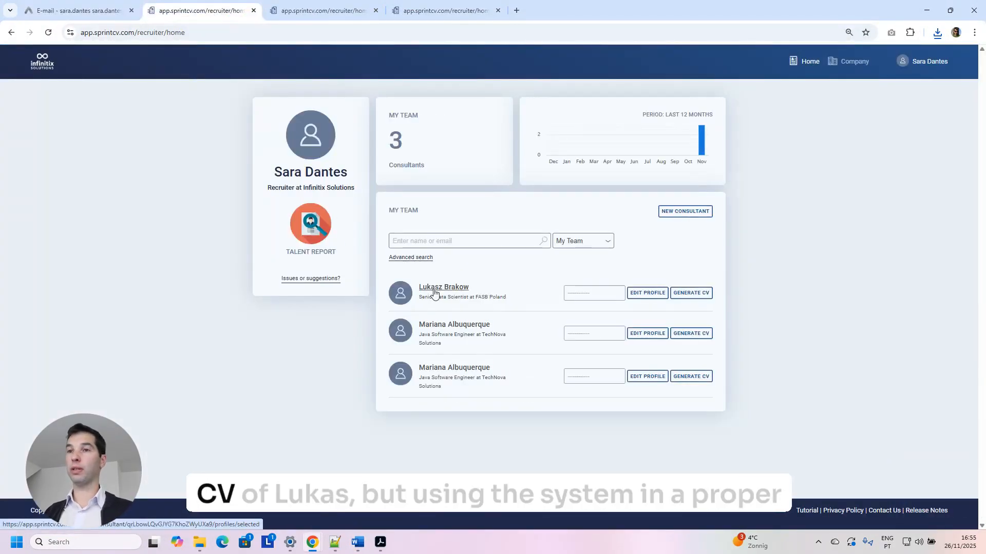
left_click(681, 213)
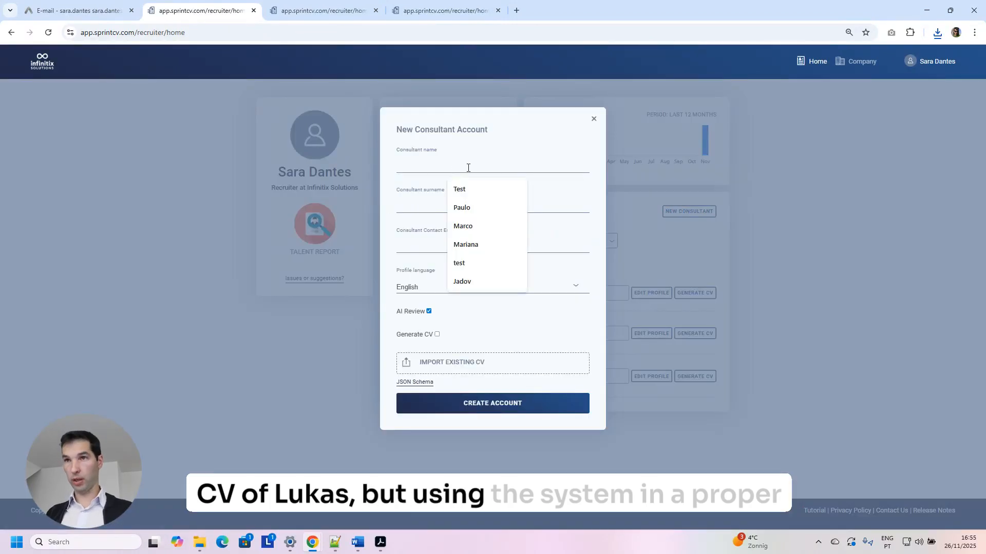
type("B")
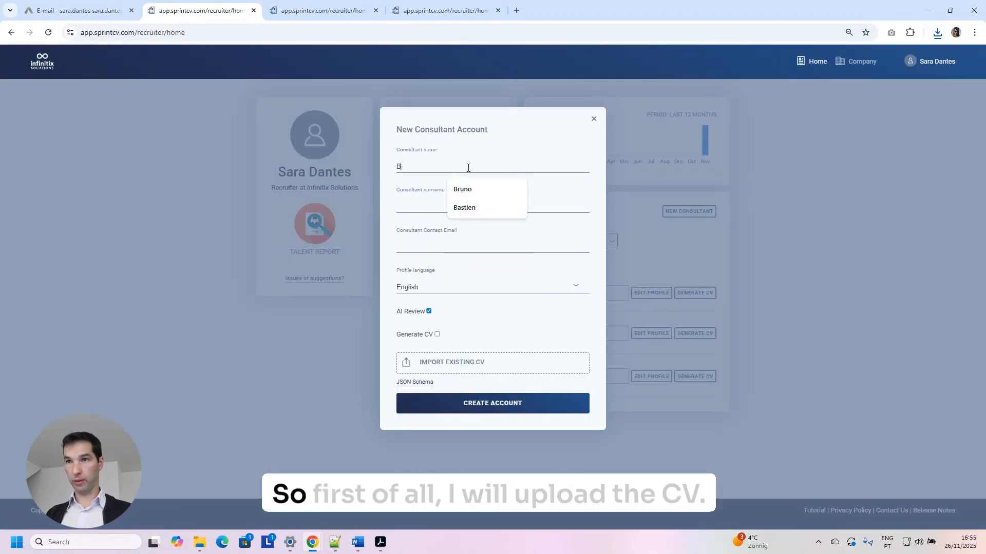
left_click(465, 363)
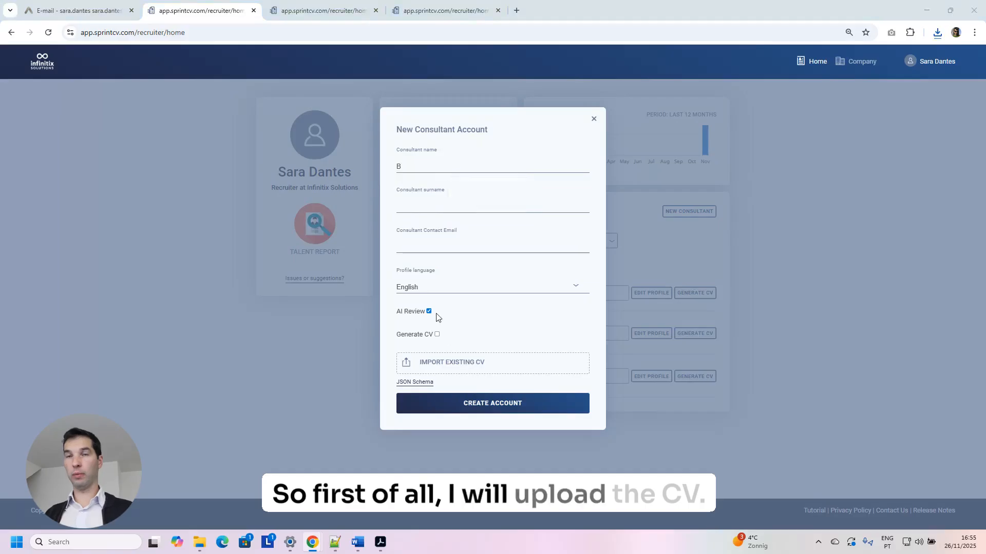
double_click(146, 113)
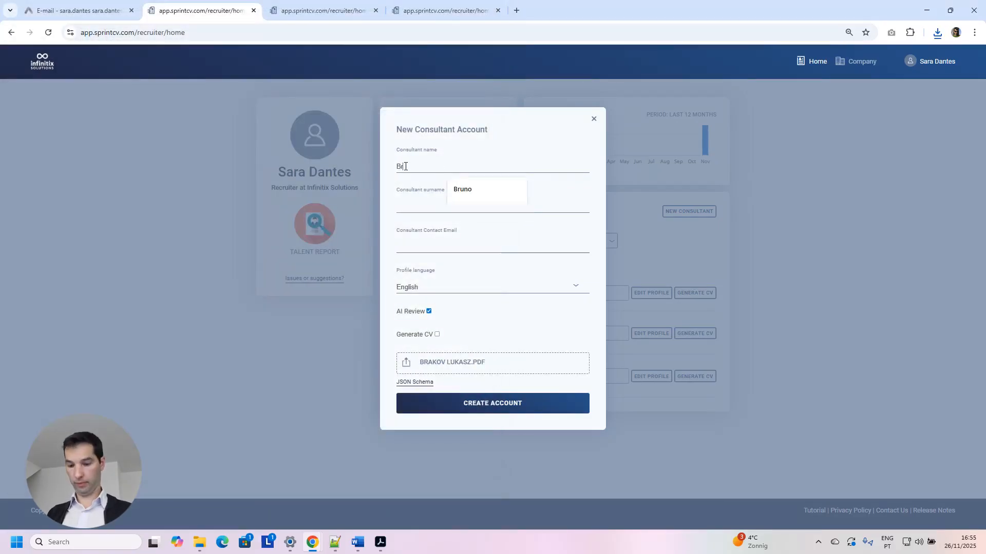
Enter the consultant's surname, untick AI Review and create the account.
key("Tab")
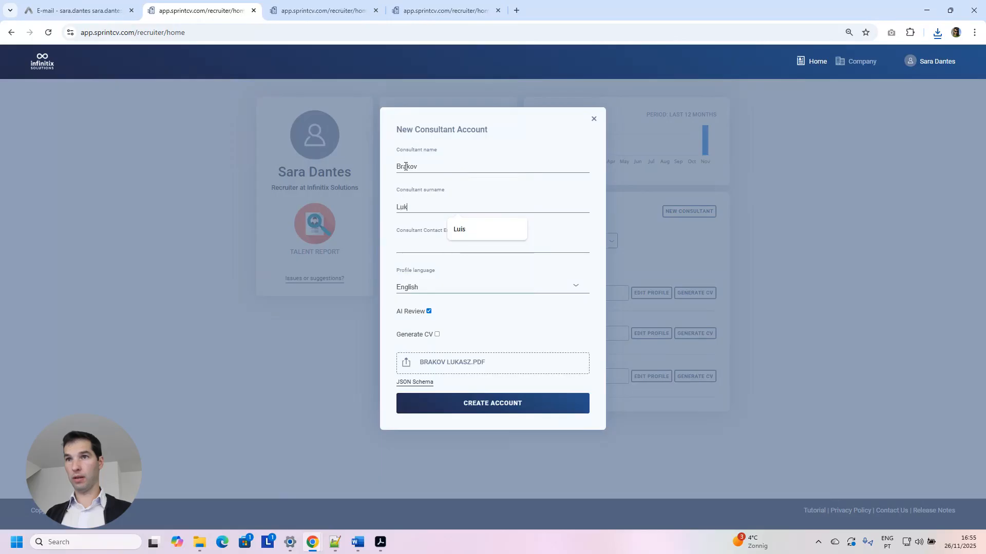
key("BackSpace")
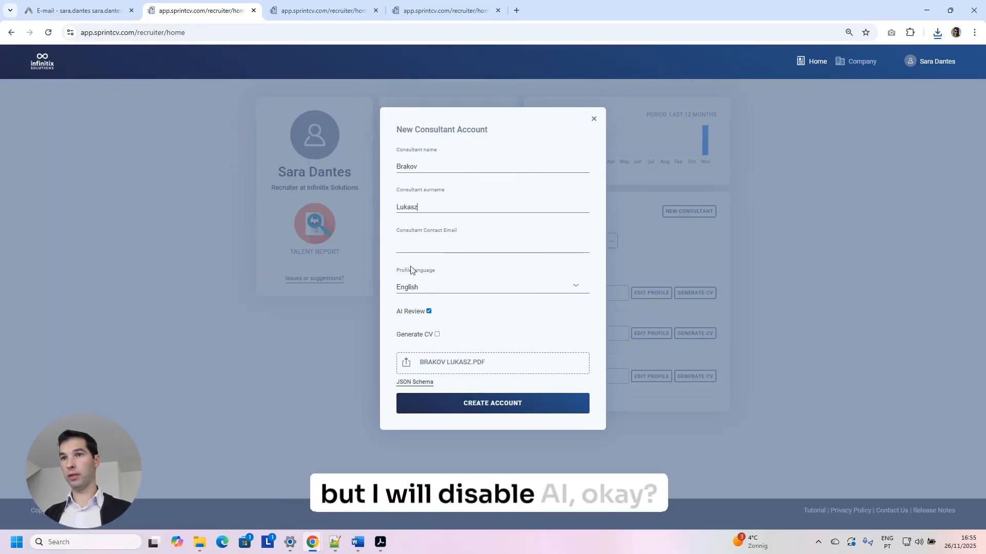
left_click(430, 312)
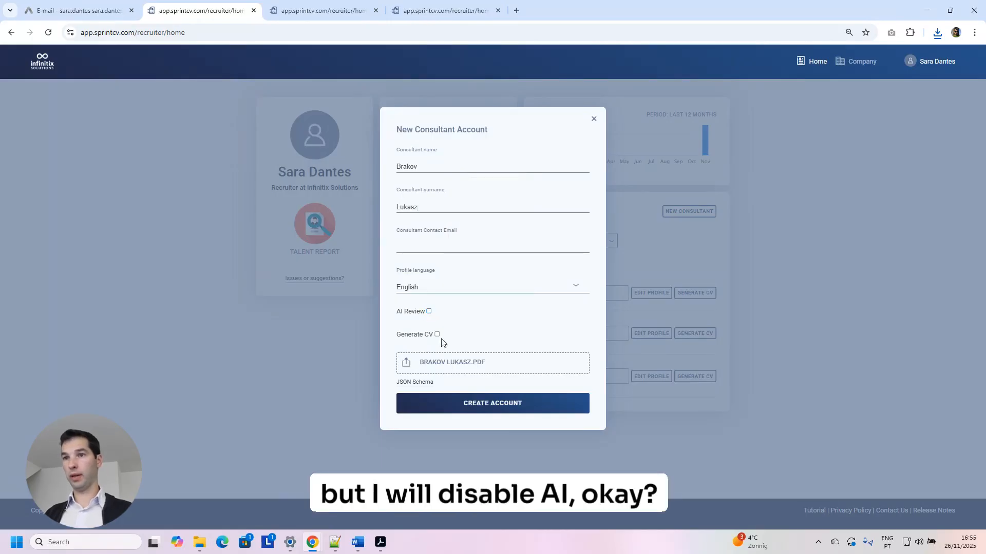
left_click(495, 404)
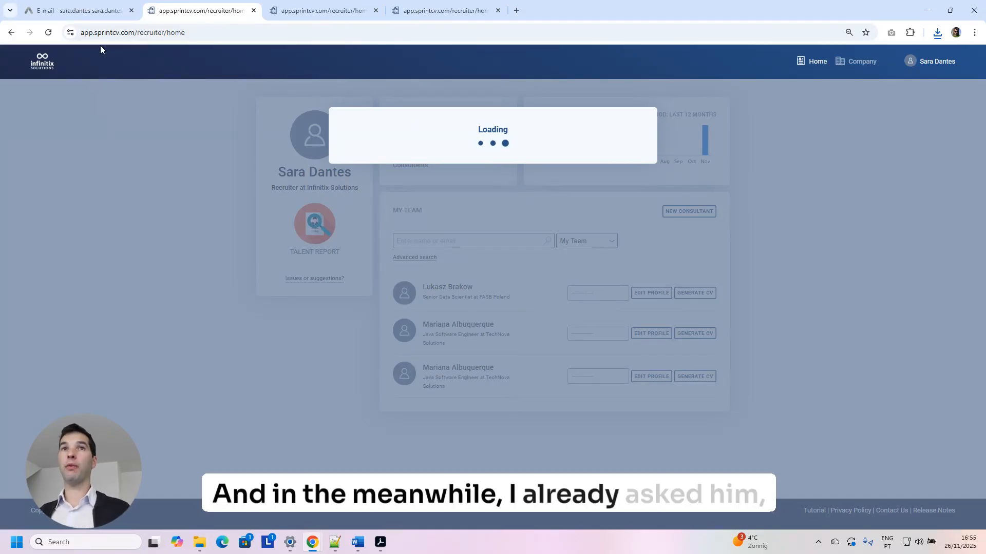
Read through the Stack per project email's per-project stack lists, then return to the SprintCV profile.
left_click(96, 13)
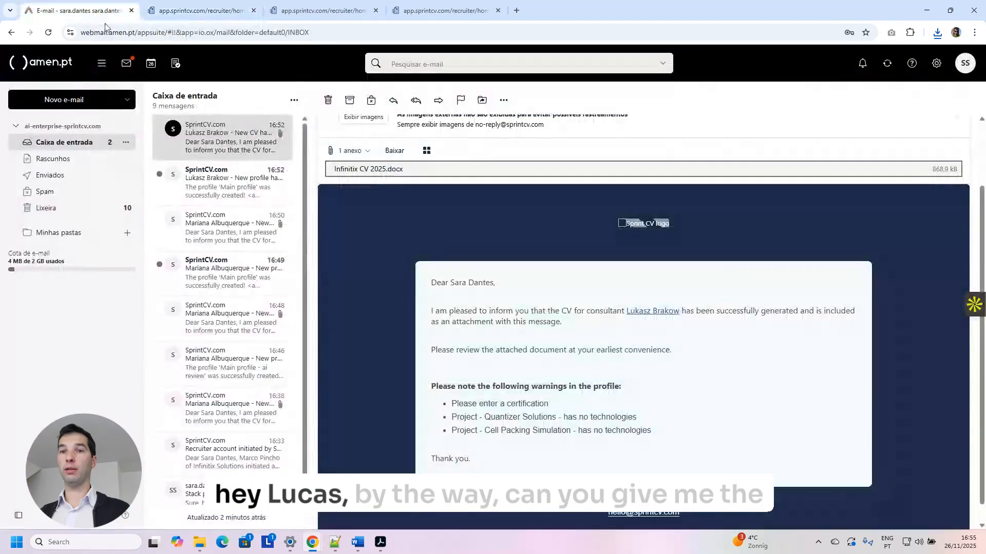
scroll(280, 299, "down", 1)
left_click(226, 479)
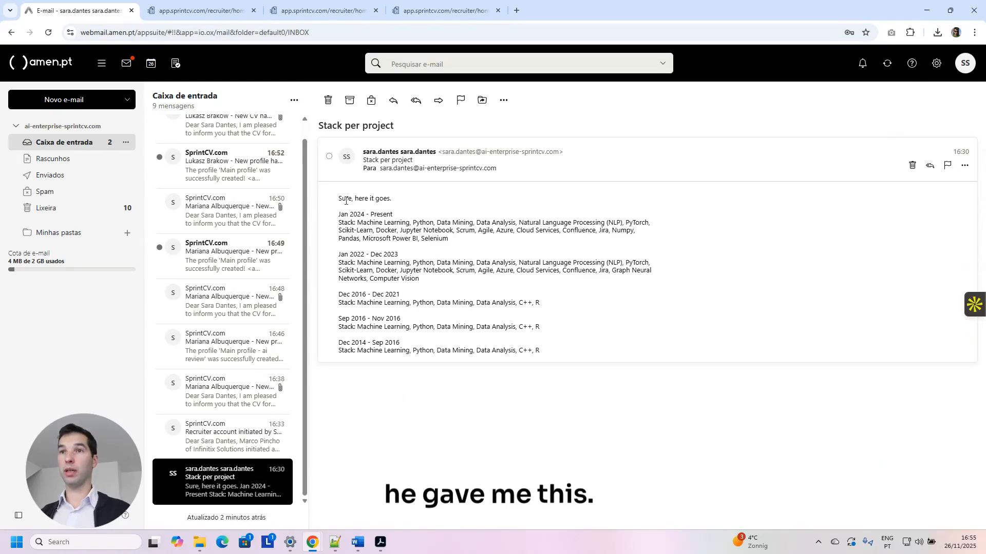
left_click_drag(368, 199, 451, 251)
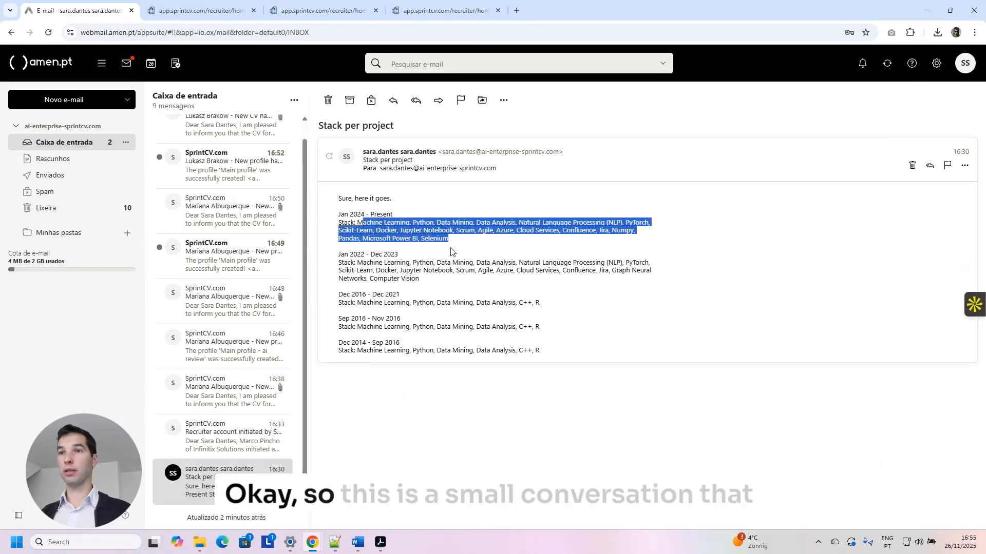
left_click_drag(357, 262, 445, 287)
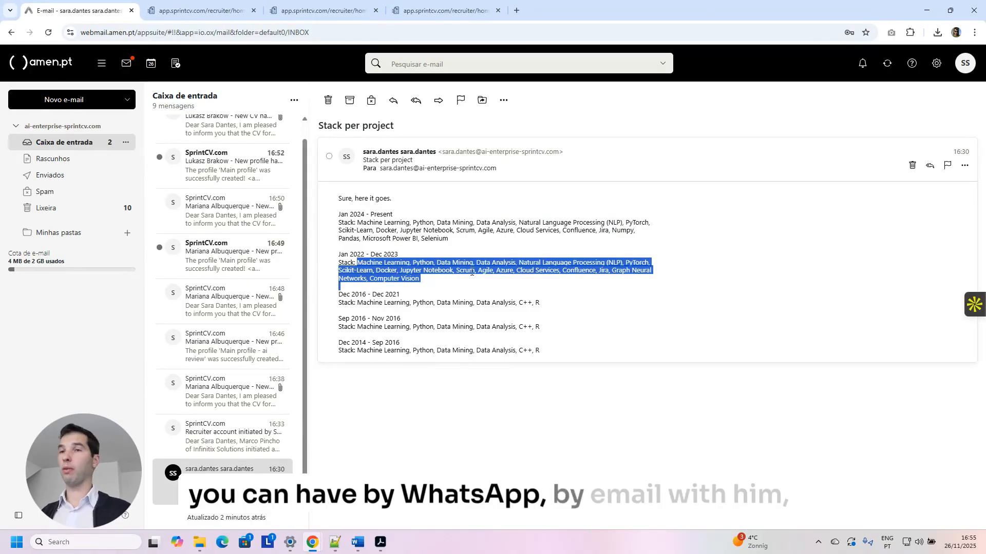
left_click_drag(540, 351, 339, 199)
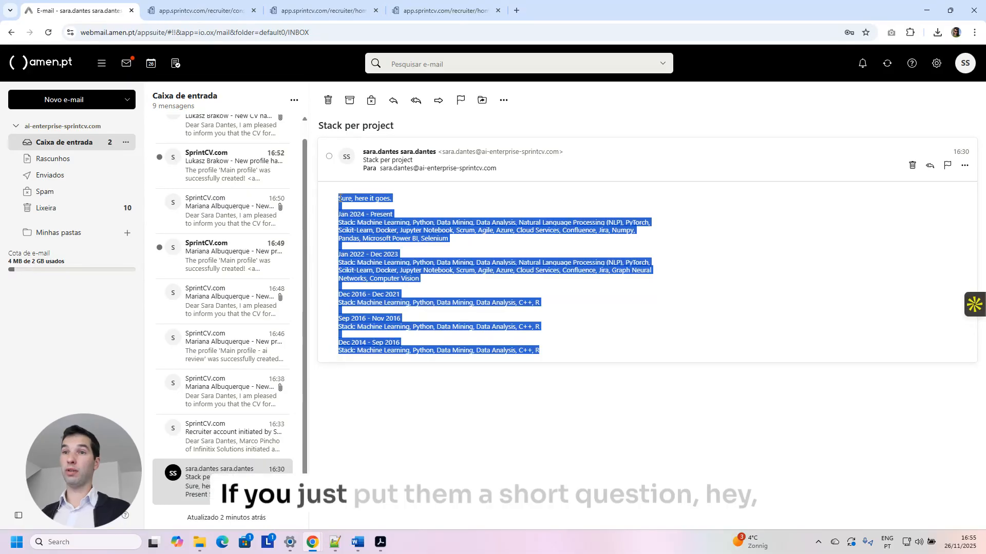
left_click(394, 242)
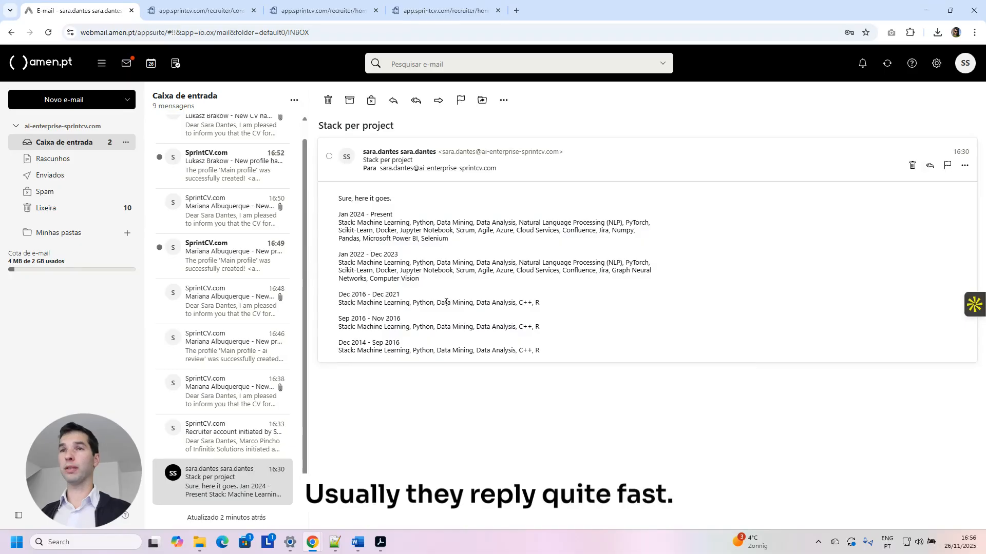
left_click(197, 16)
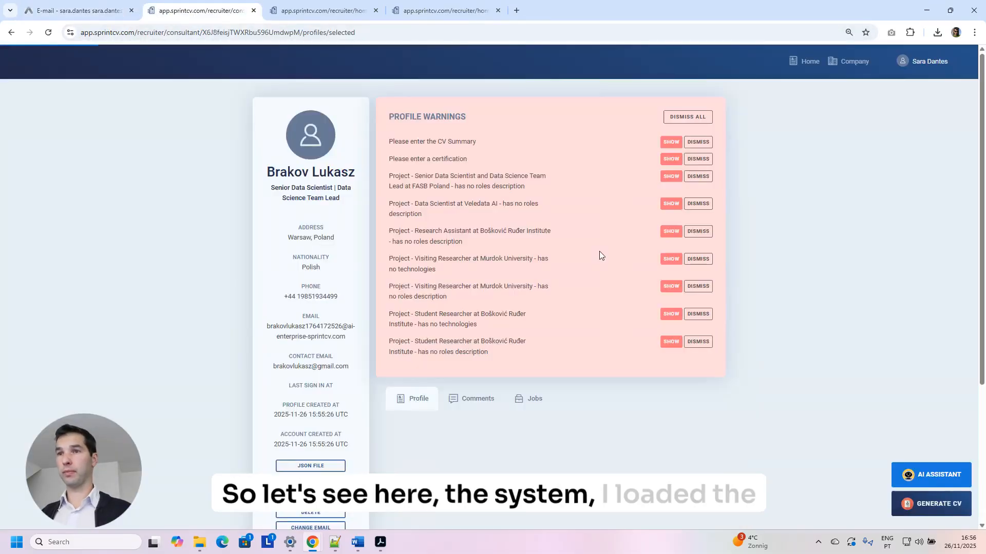
Scroll the profile and expand the Jan 2024 and Veledata AI experience entries.
scroll(599, 247, "down", 5)
scroll(562, 271, "down", 1)
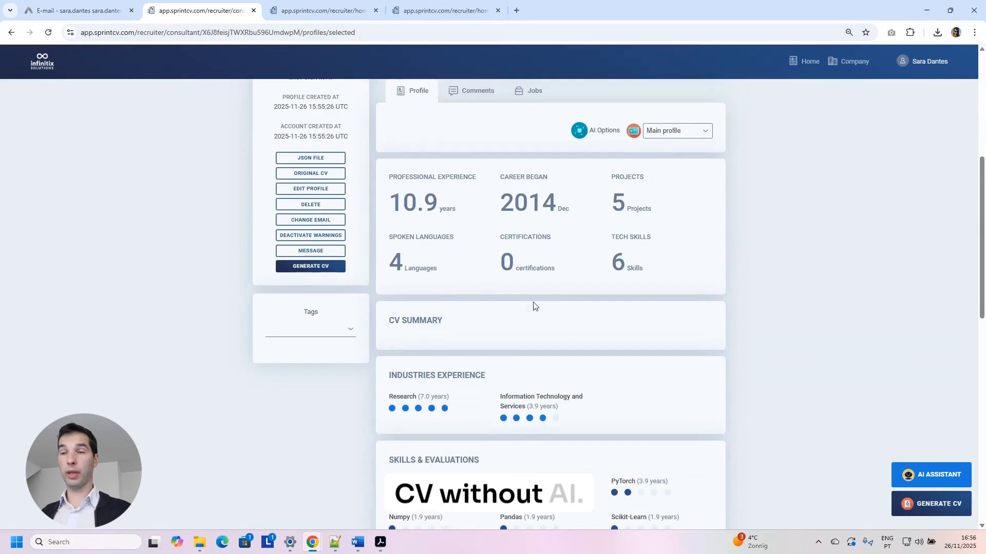
scroll(408, 349, "down", 1)
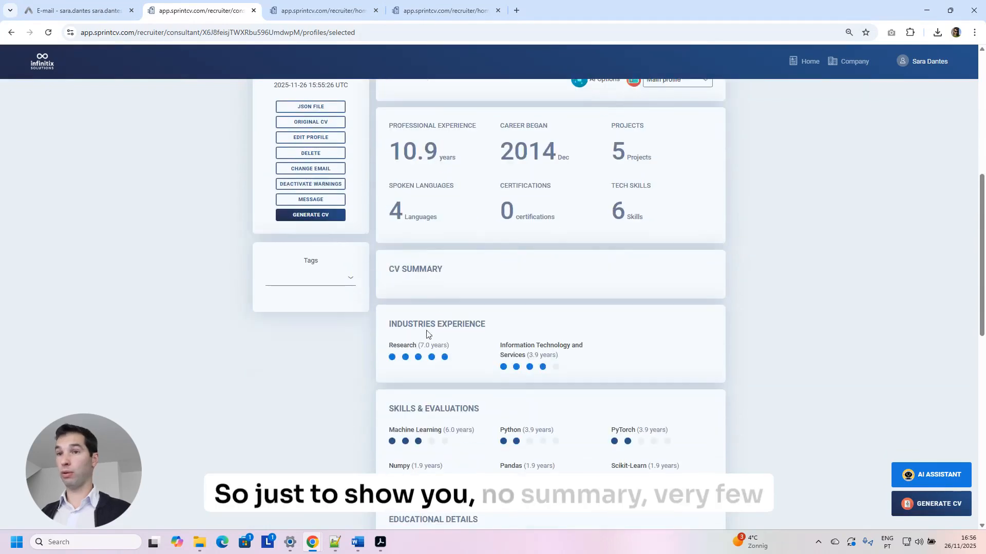
scroll(416, 313, "down", 3)
scroll(411, 301, "down", 3)
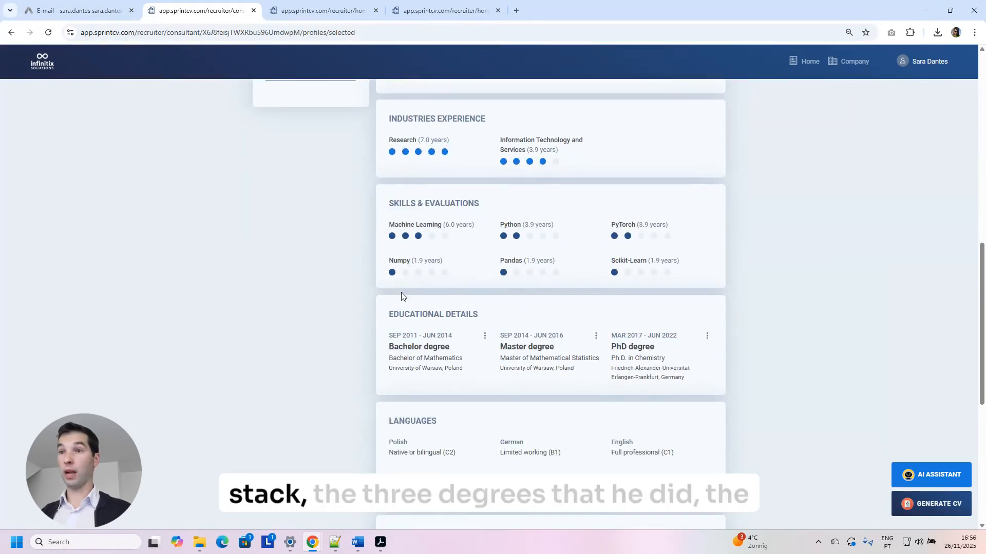
scroll(636, 265, "down", 1)
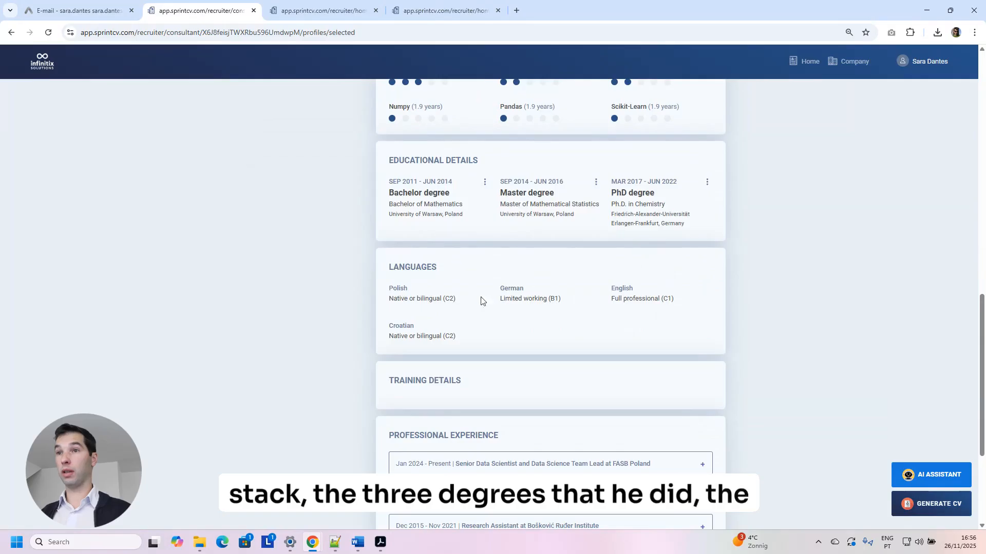
scroll(469, 324, "down", 2)
scroll(445, 319, "down", 2)
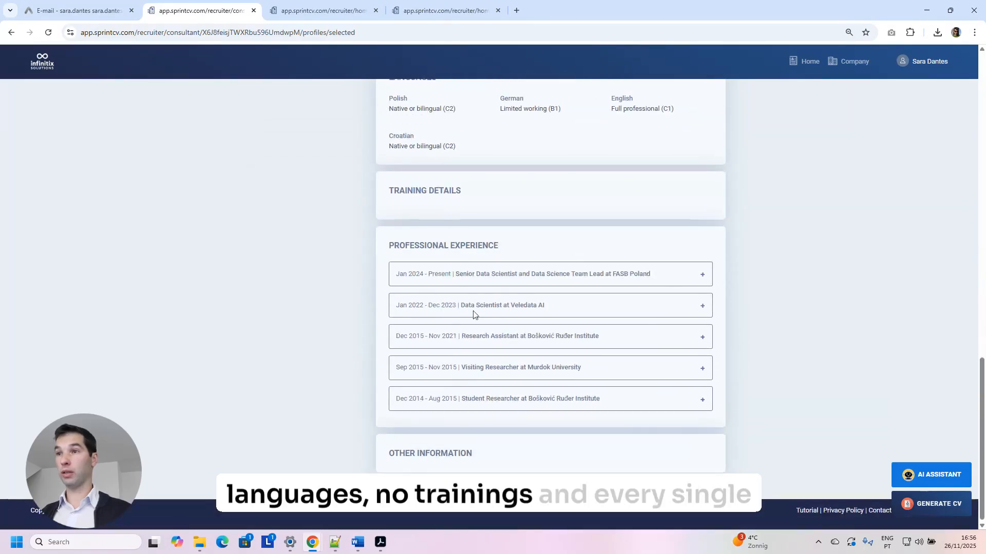
left_click(703, 274)
scroll(648, 337, "down", 1)
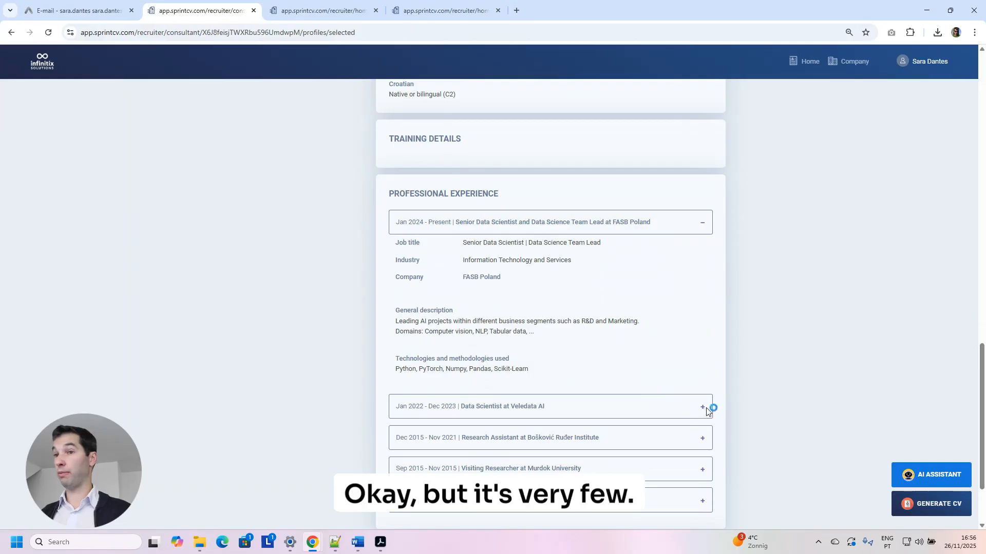
left_click(703, 407)
scroll(691, 370, "down", 3)
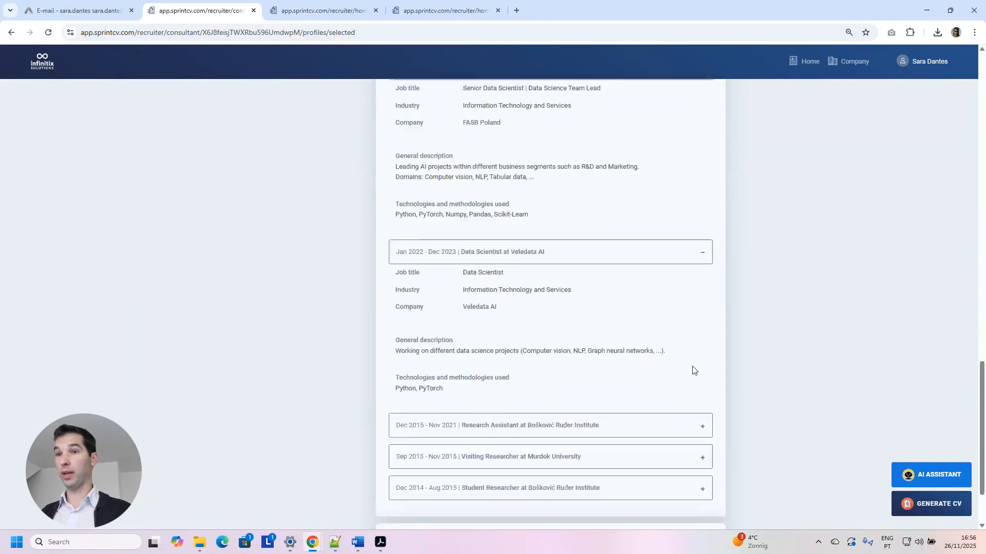
Open the Edit skills evaluations page listing the six skills.
scroll(688, 372, "up", 10)
scroll(678, 372, "up", 13)
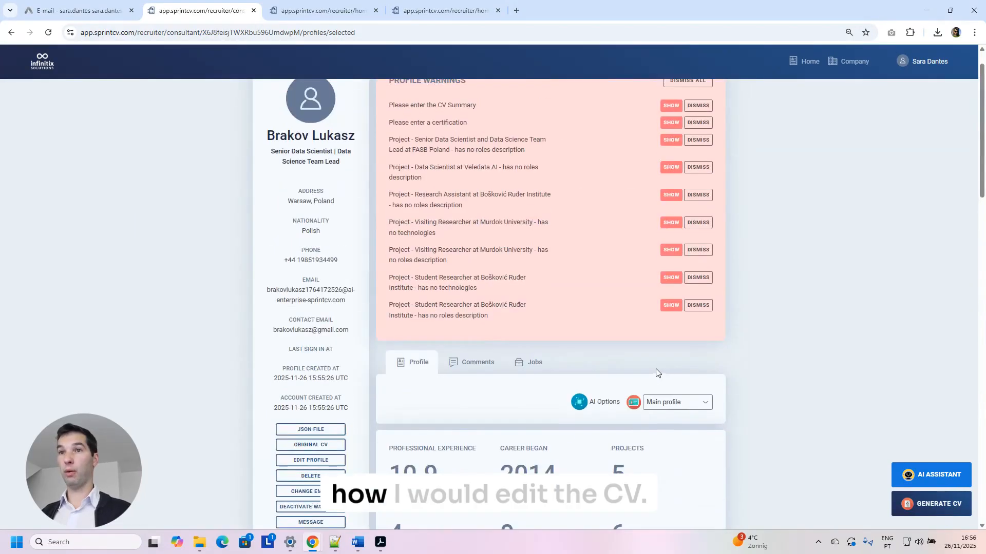
scroll(495, 374, "down", 4)
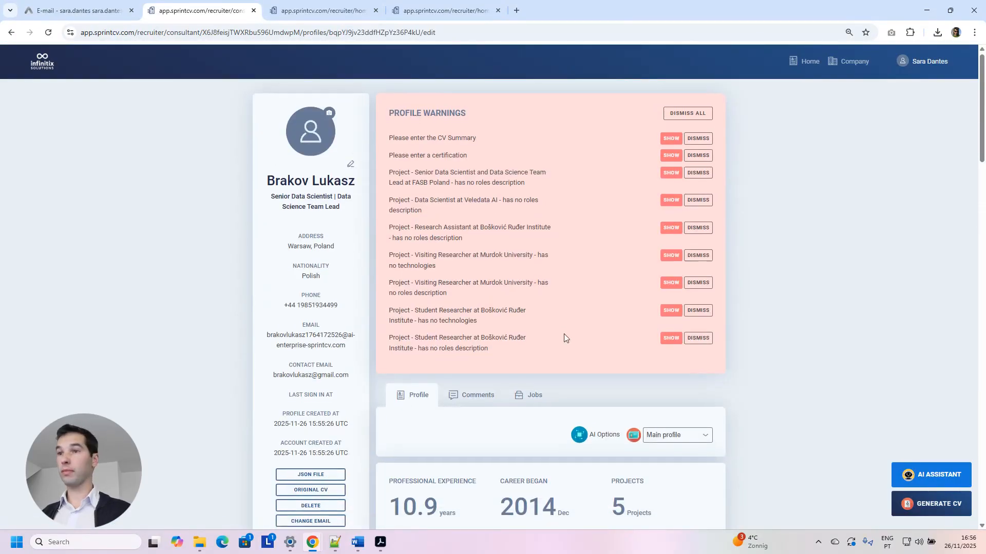
scroll(565, 335, "down", 13)
scroll(568, 339, "down", 4)
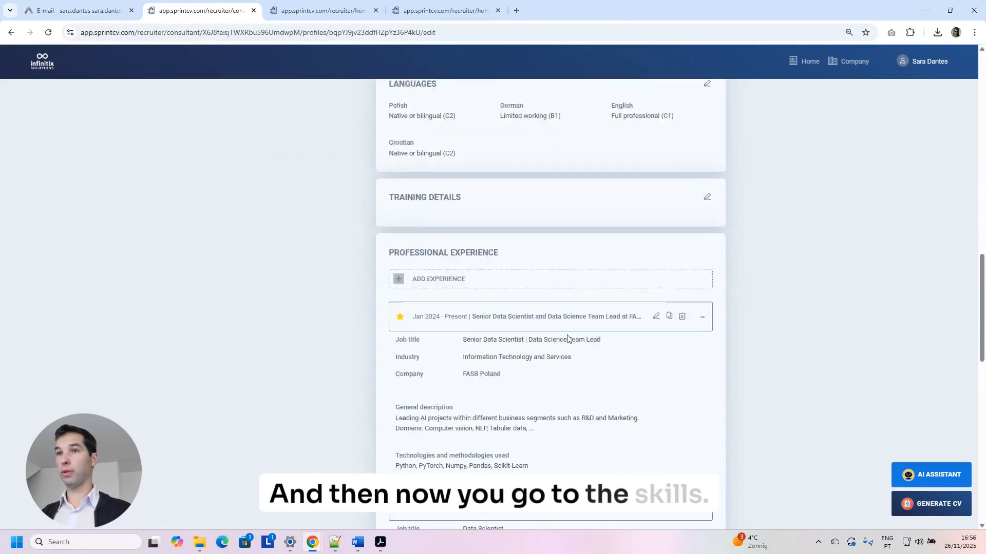
scroll(568, 339, "up", 6)
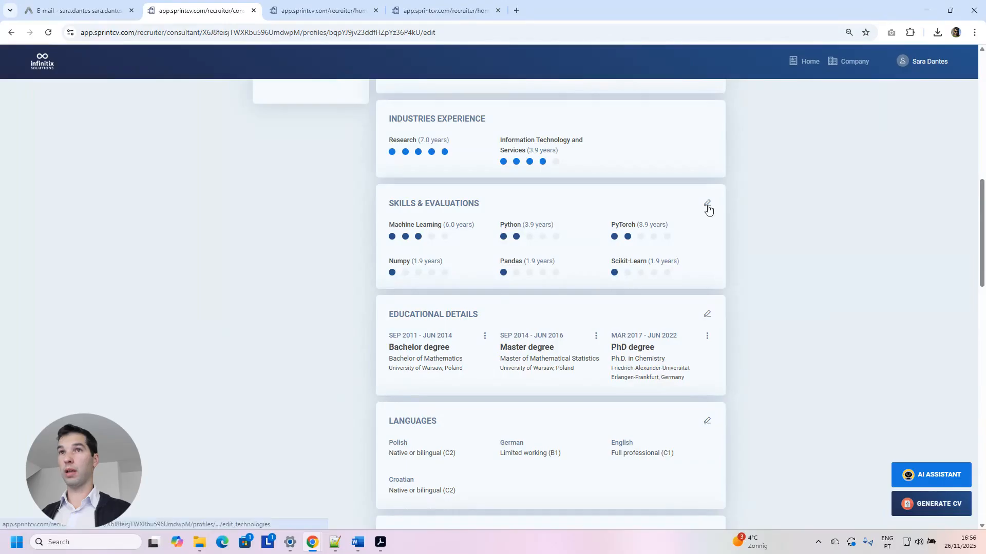
left_click(707, 206)
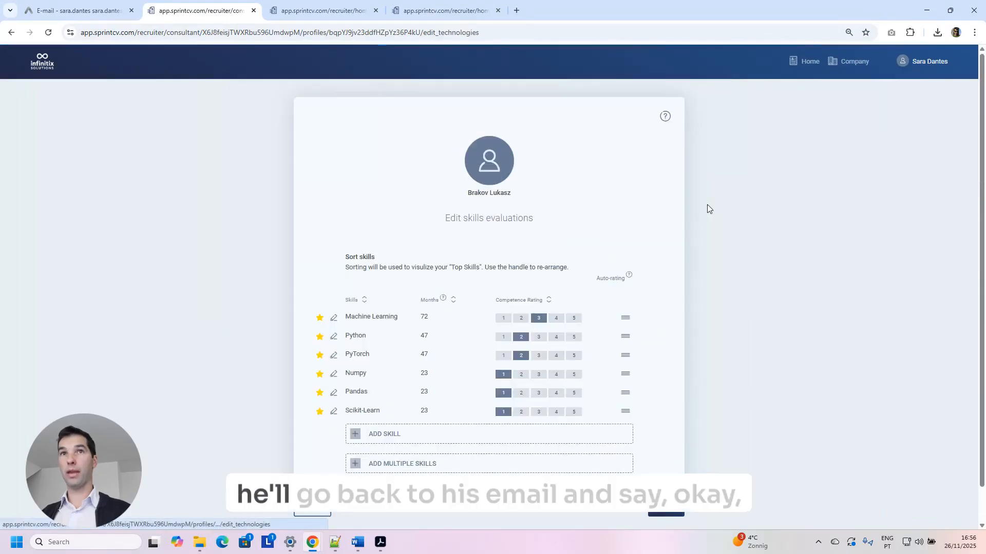
Add the Jan 2024 stack list from the email as multiple skills.
left_click(77, 11)
left_click_drag(358, 223, 461, 244)
key("ctrl+c")
left_click(231, 10)
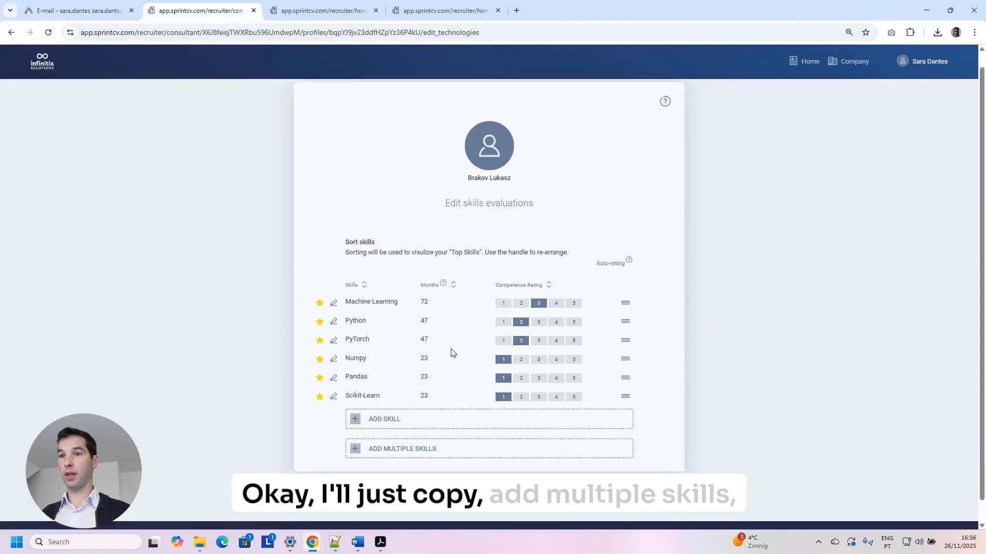
left_click(423, 433)
left_click(479, 203)
key("ctrl+v")
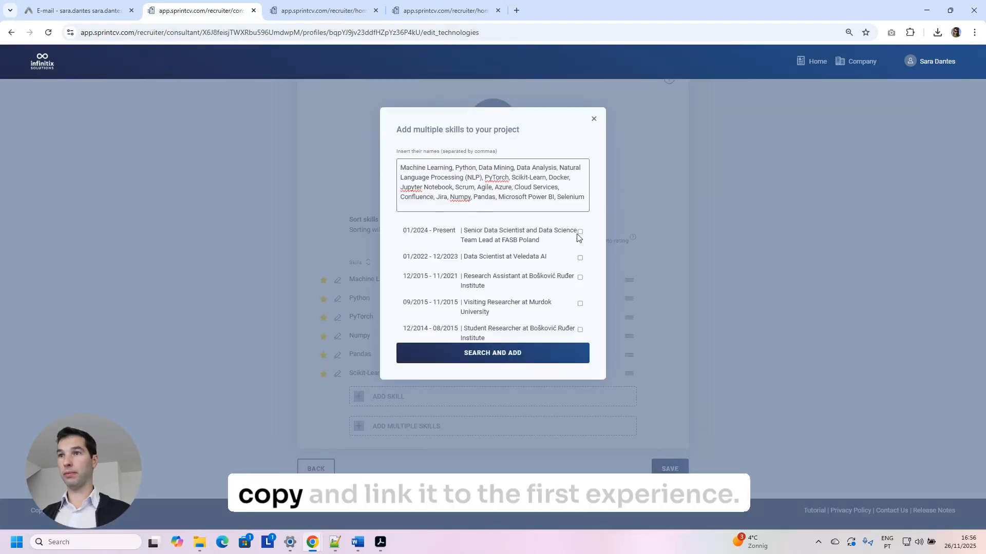
left_click(521, 358)
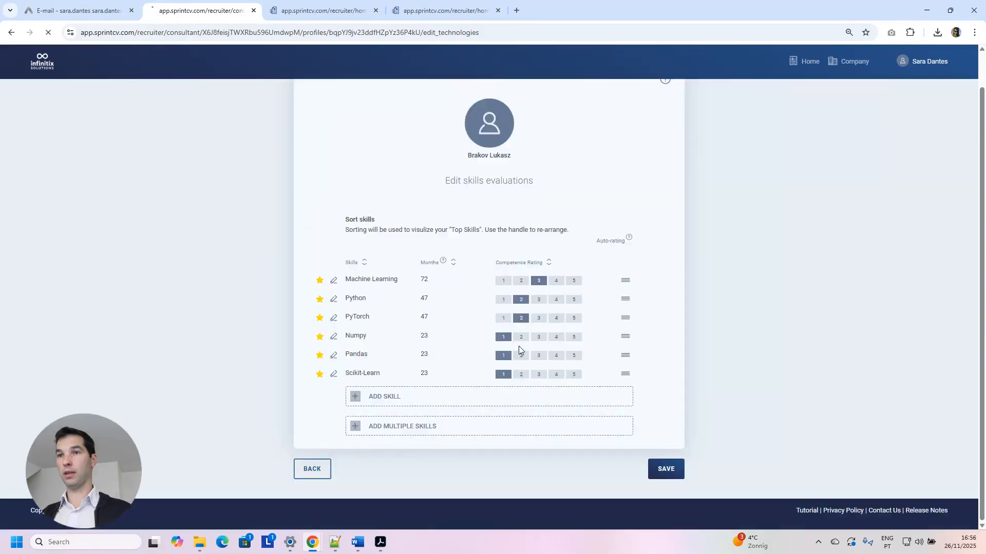
Add the Jan 2022 stack list as skills linked to the Veledata AI experience.
left_click(109, 17)
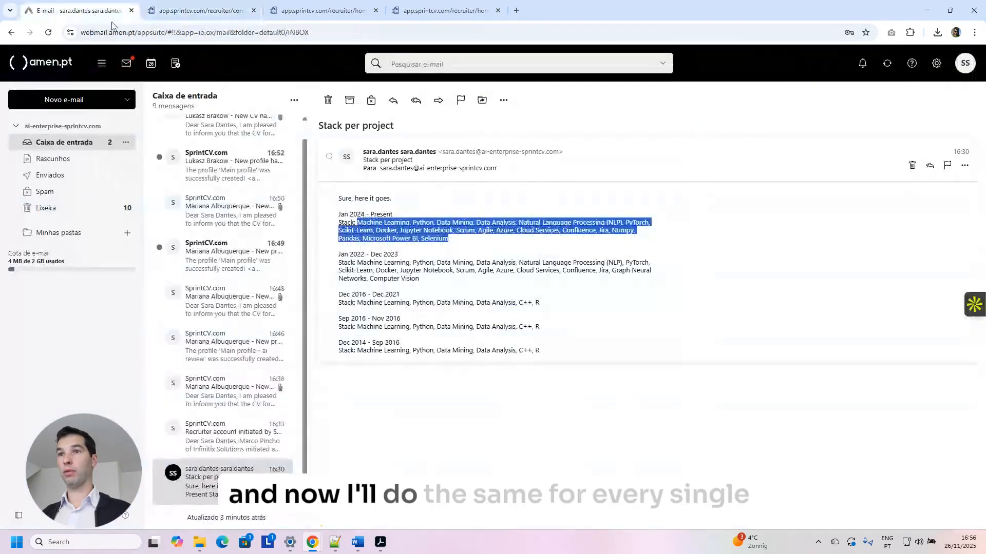
left_click(357, 263)
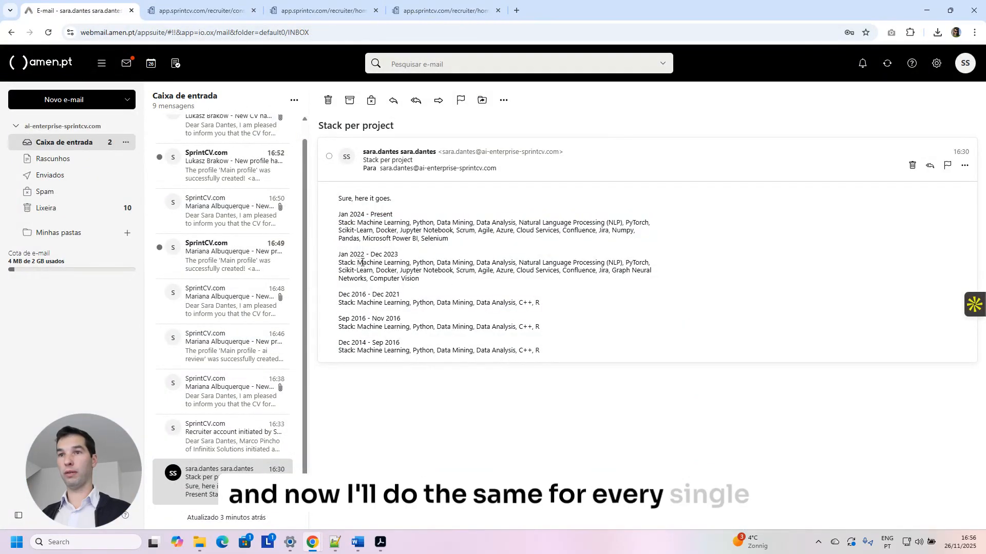
left_click_drag(359, 262, 435, 279)
left_click(203, 11)
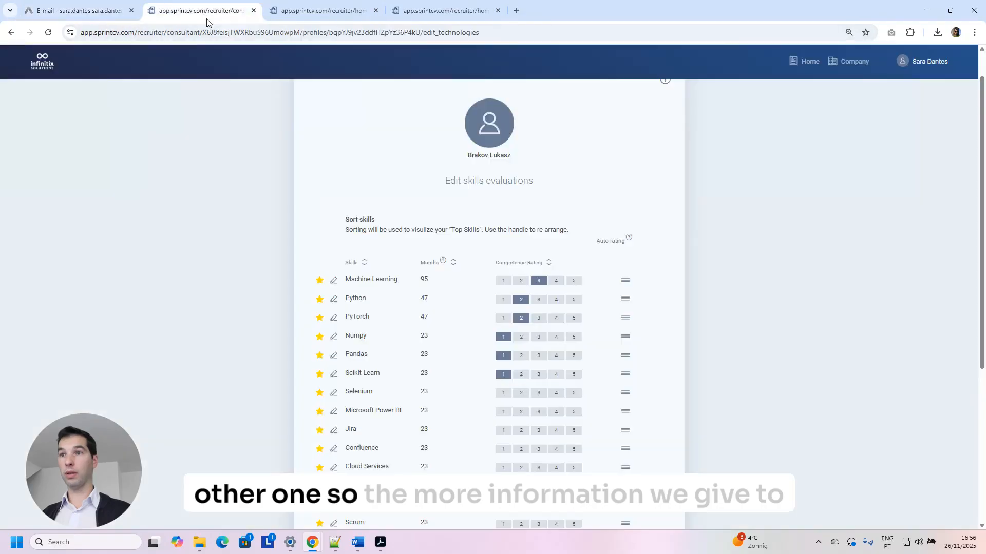
scroll(489, 326, "down", 10)
left_click(467, 427)
left_click(498, 183)
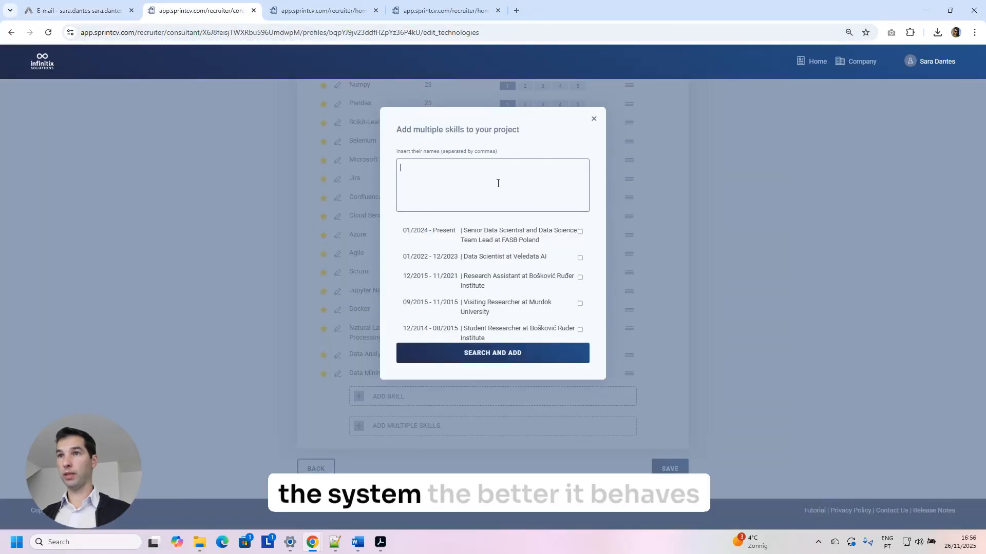
key("ctrl+v")
left_click(580, 258)
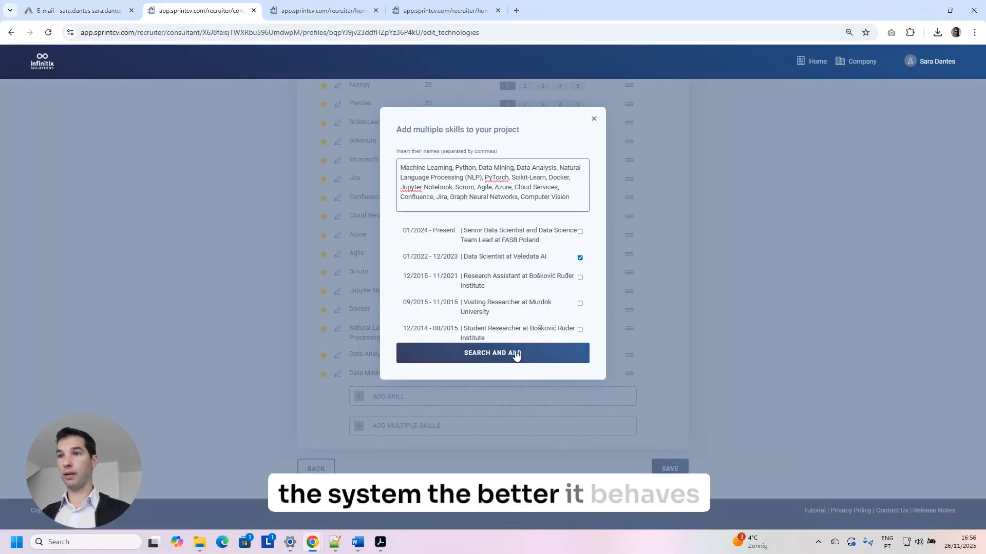
left_click(516, 353)
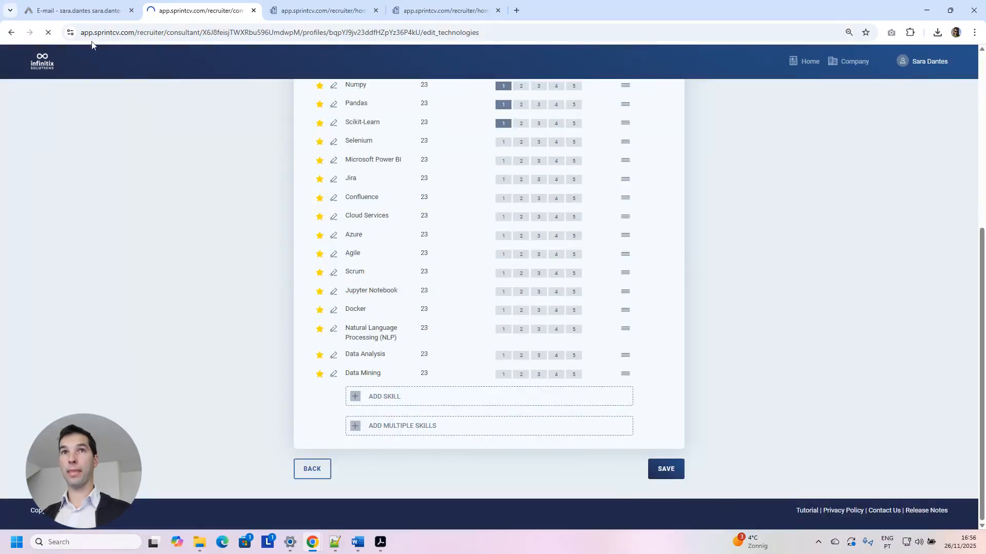
Add the Dec 2016 stack list as skills linked to the Research Assistant project.
left_click(80, 10)
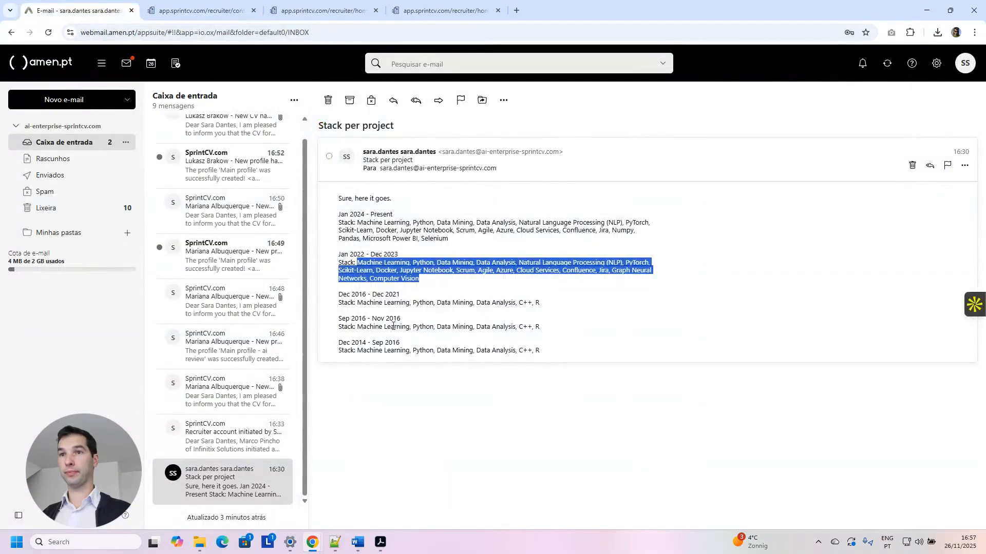
left_click_drag(358, 303, 548, 307)
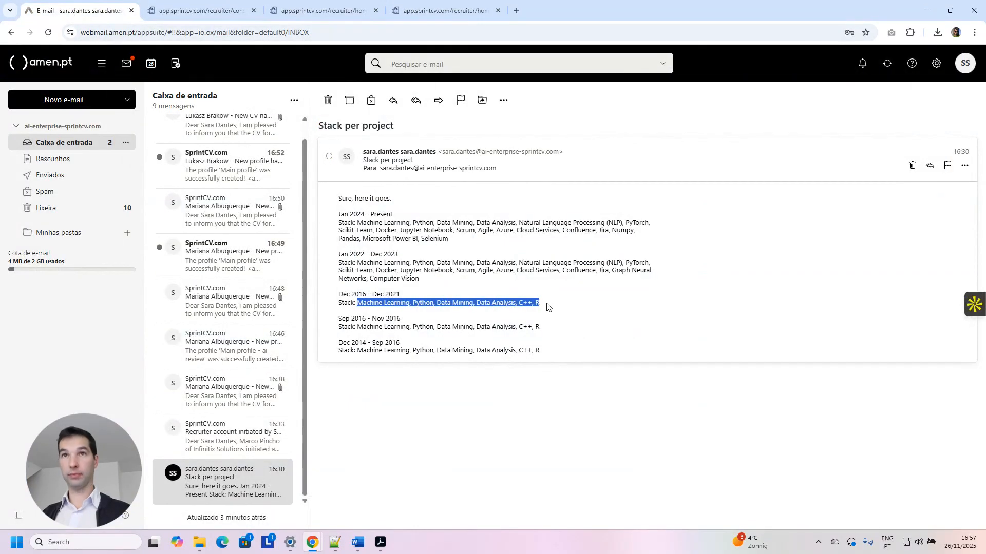
left_click(200, 10)
scroll(410, 308, "down", 2)
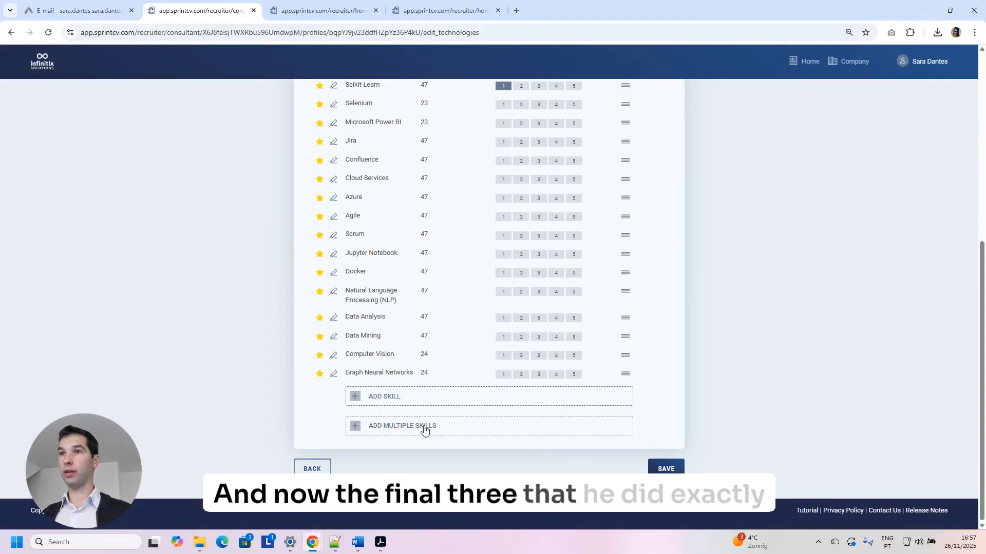
left_click(405, 426)
left_click(534, 195)
key("ctrl+v")
left_click(580, 277)
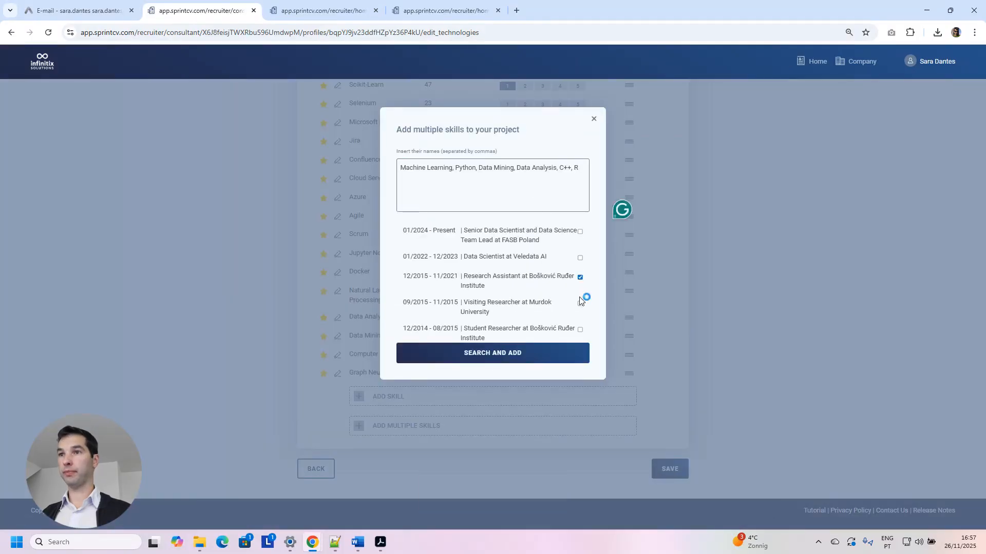
left_click(549, 353)
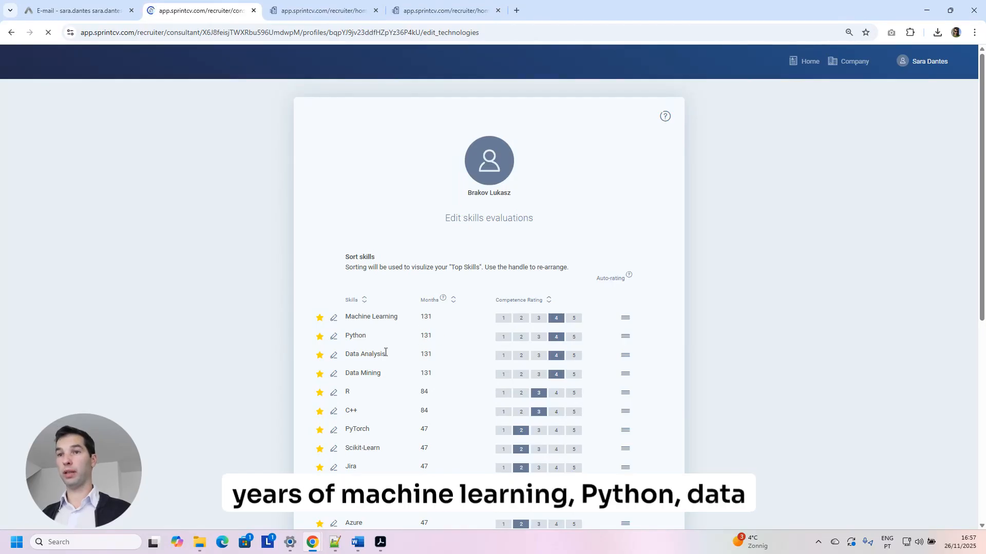
Generate a first-person CV summary with the AI Assistant, review it and return to the profile.
scroll(430, 381, "down", 7)
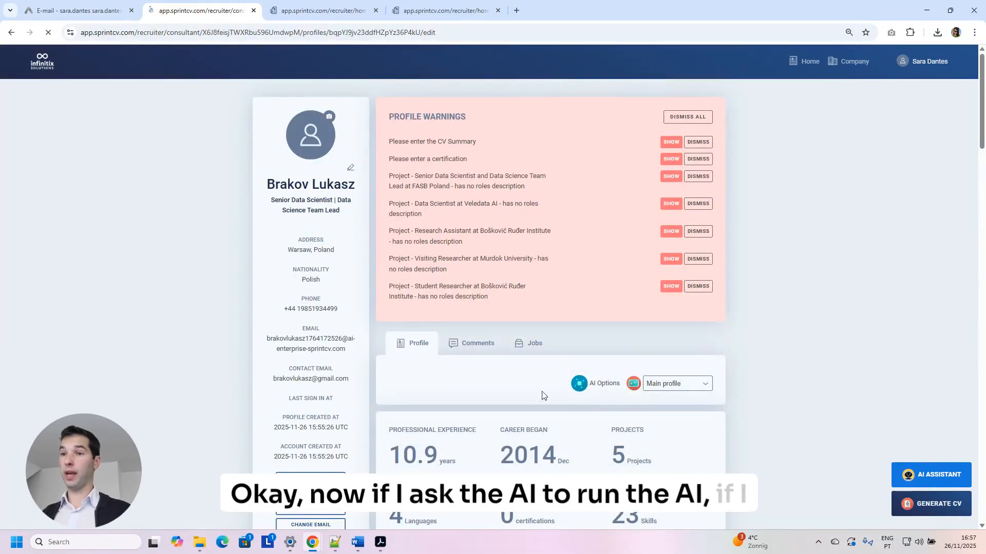
scroll(554, 401, "down", 8)
scroll(556, 404, "up", 2)
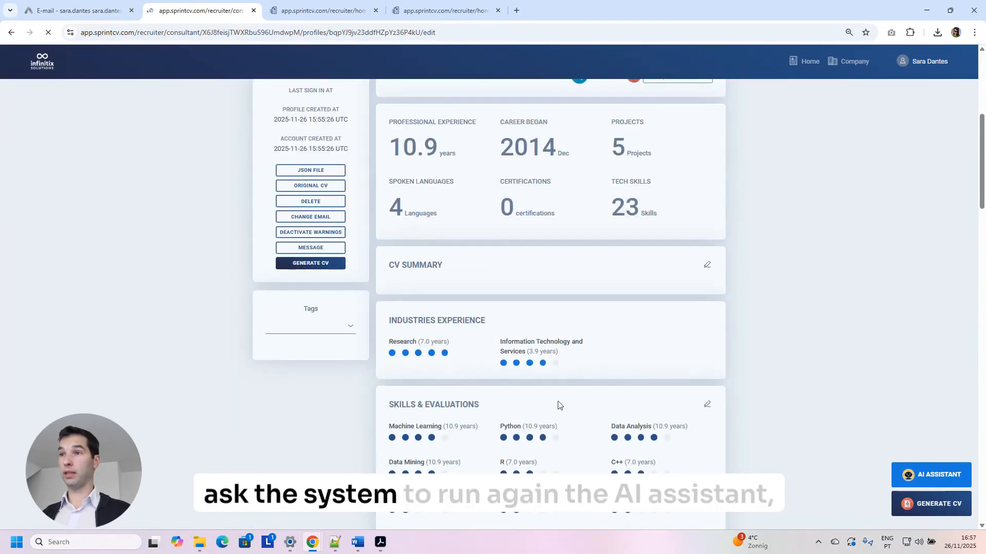
left_click(707, 265)
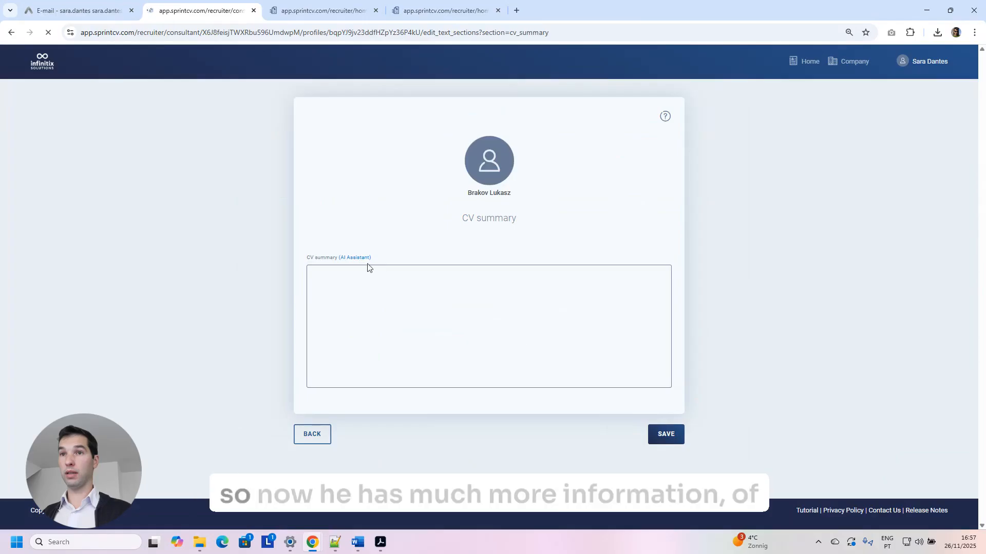
left_click(359, 257)
left_click(448, 239)
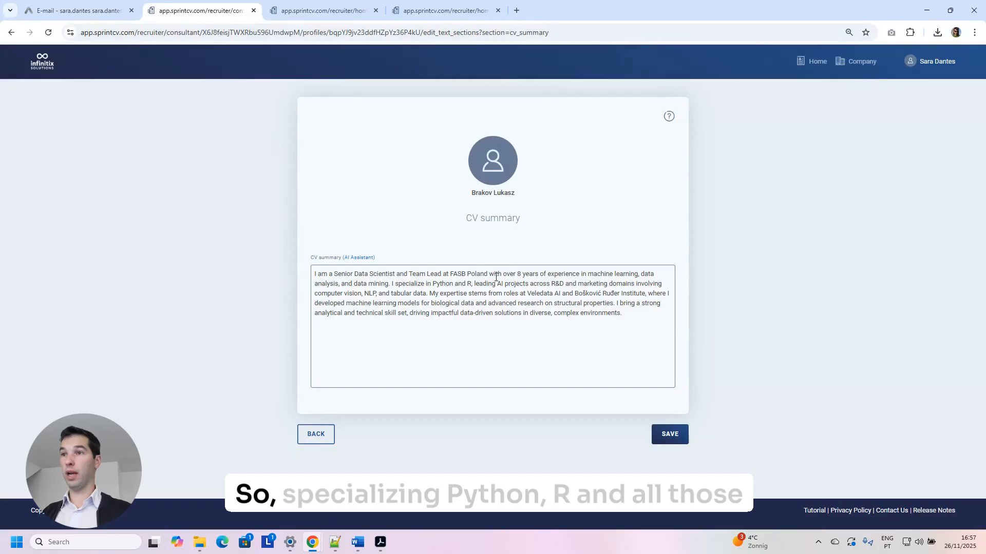
left_click_drag(421, 283, 476, 284)
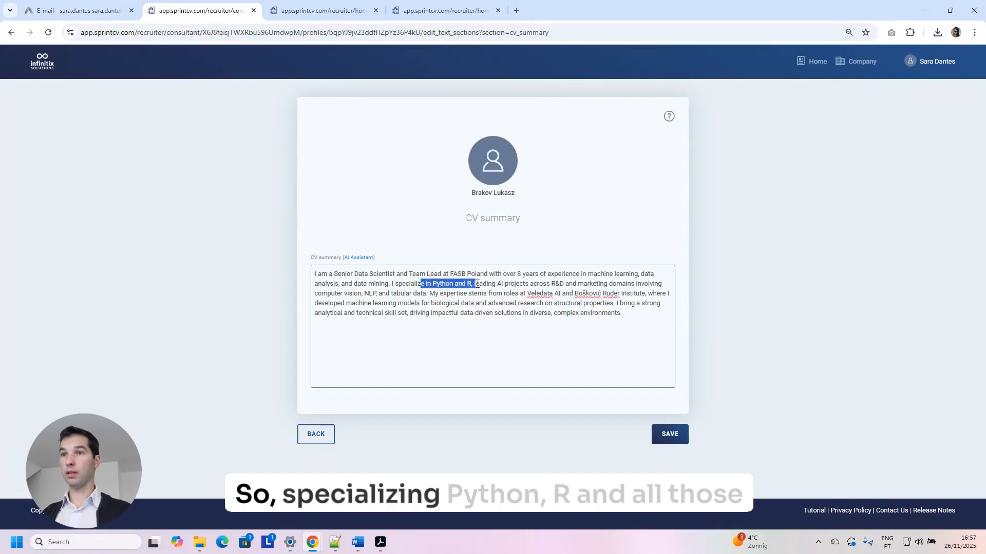
left_click(315, 434)
scroll(637, 304, "down", 2)
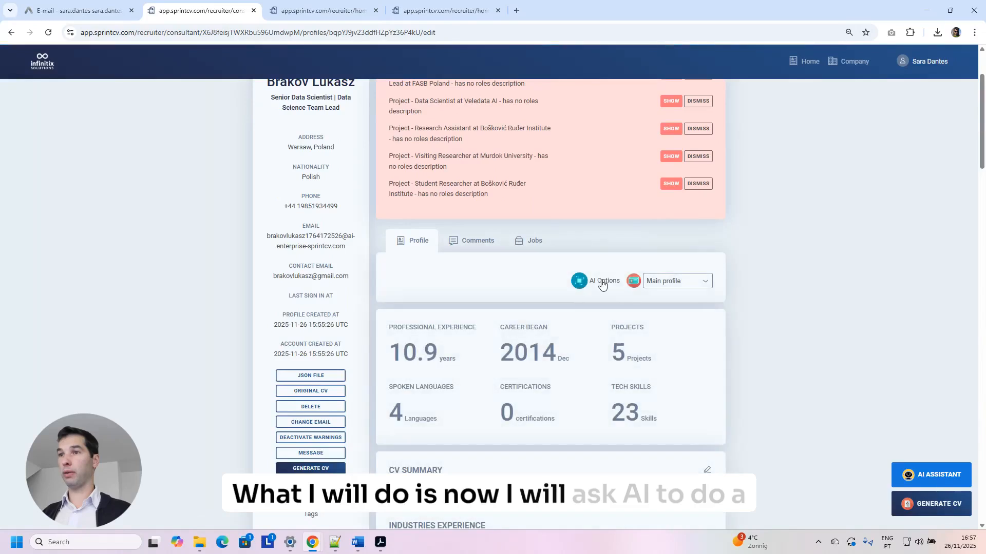
Launch a full AI Review of the candidate's CV from AI Options.
left_click(600, 281)
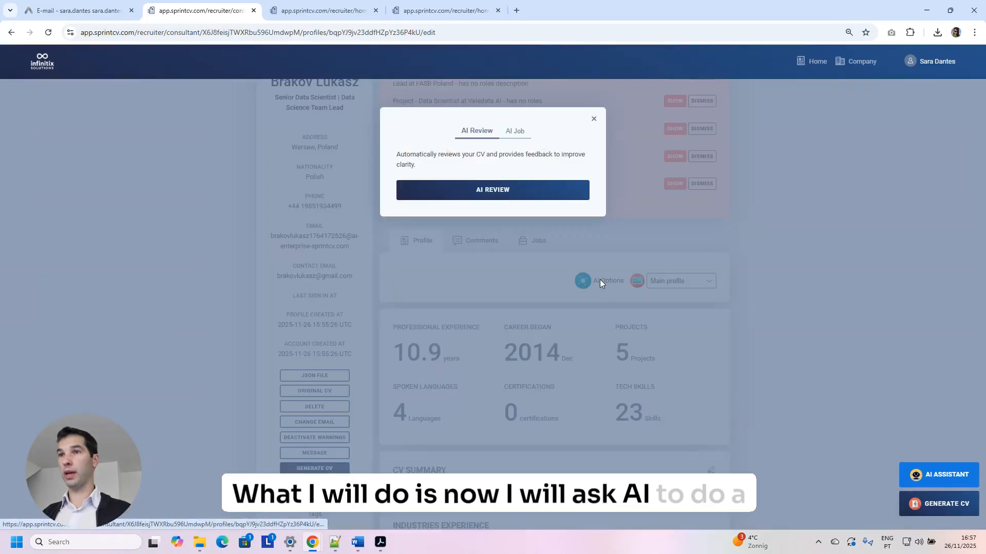
left_click(494, 189)
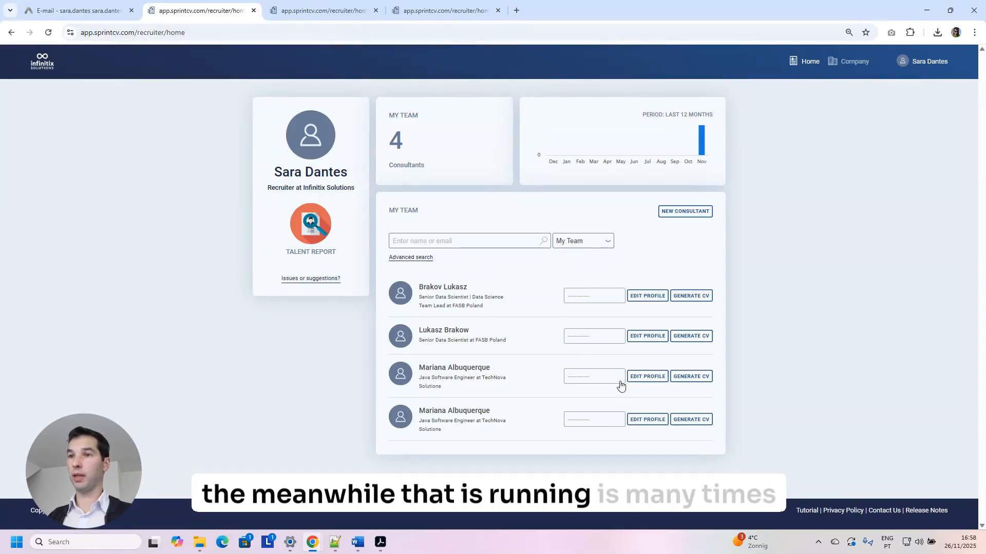
left_click(459, 412)
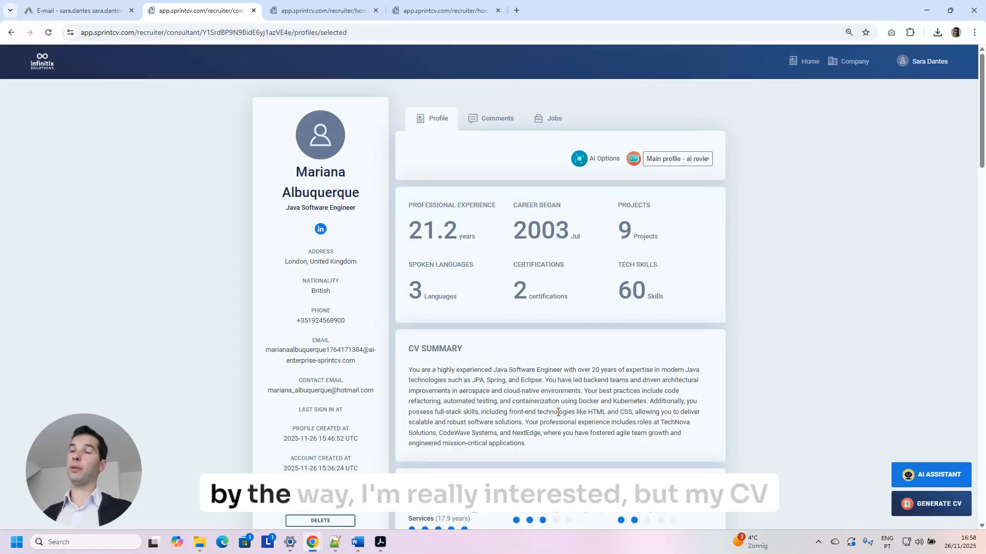
scroll(586, 391, "down", 4)
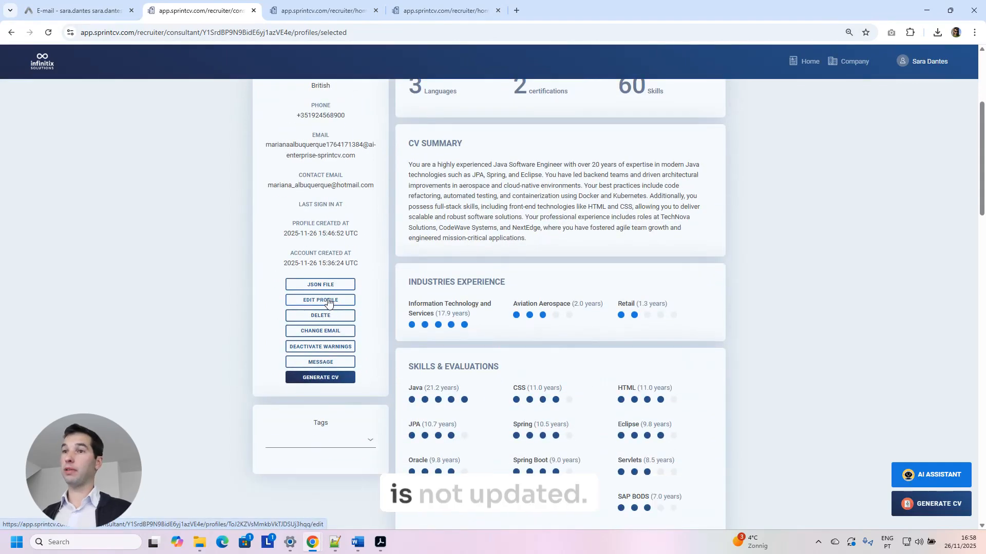
left_click(327, 300)
scroll(576, 308, "down", 15)
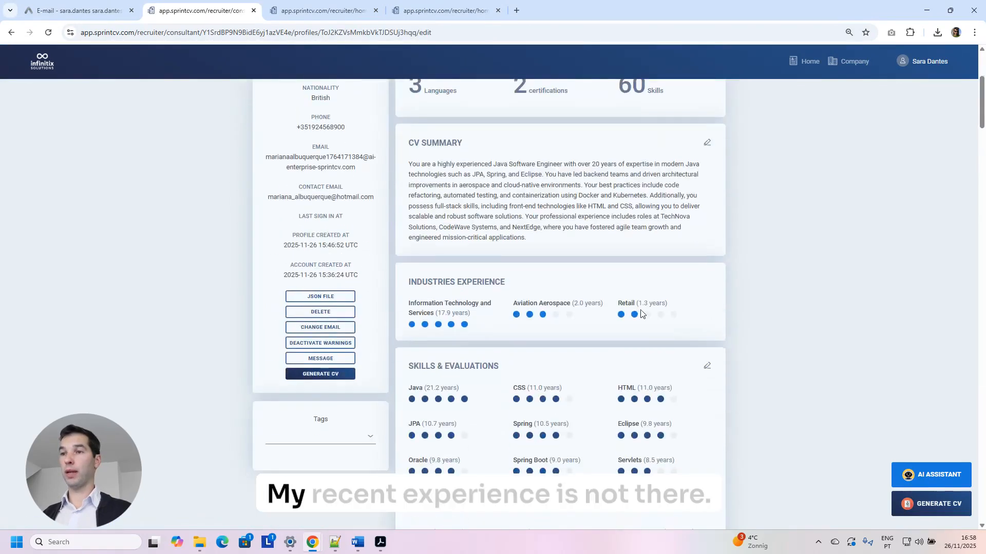
scroll(640, 314, "down", 4)
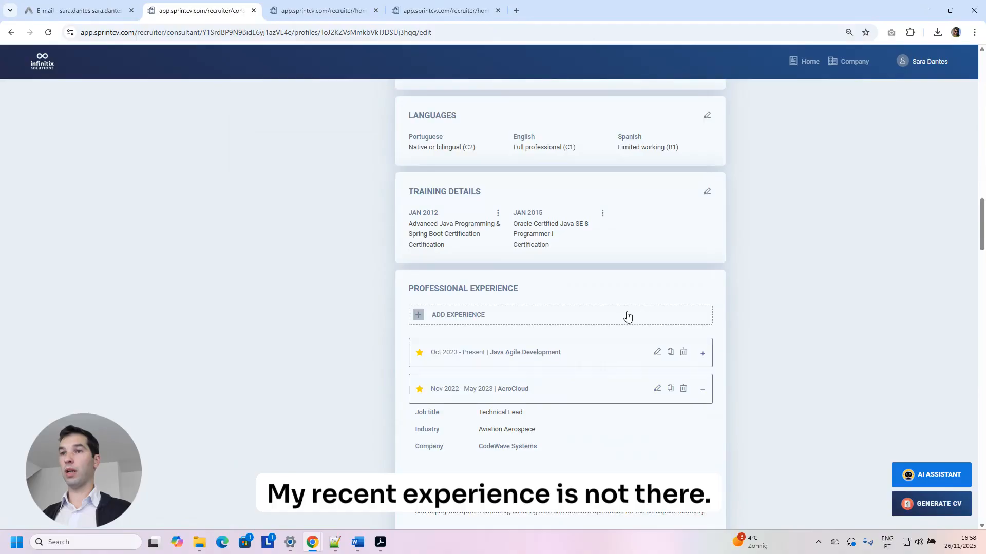
scroll(627, 316, "down", 2)
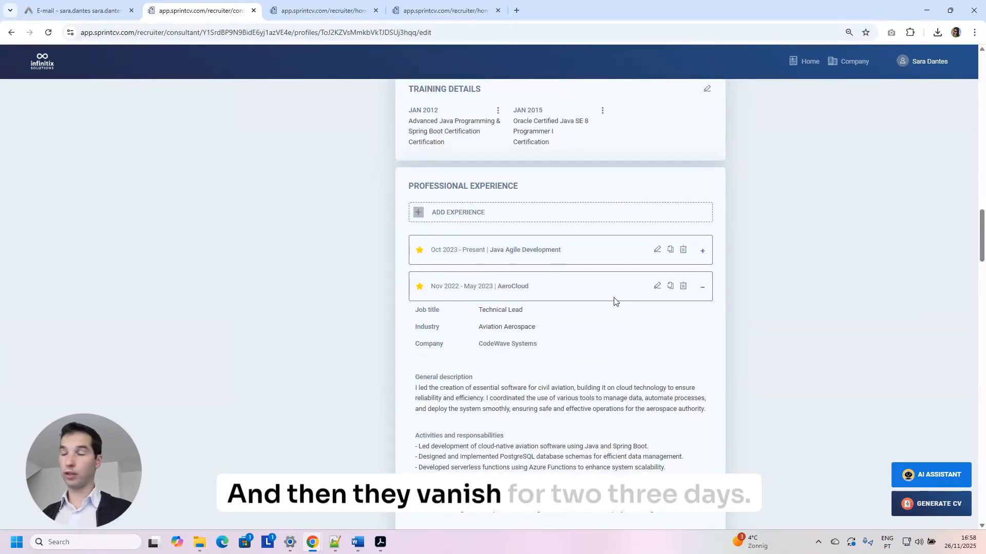
left_click(658, 251)
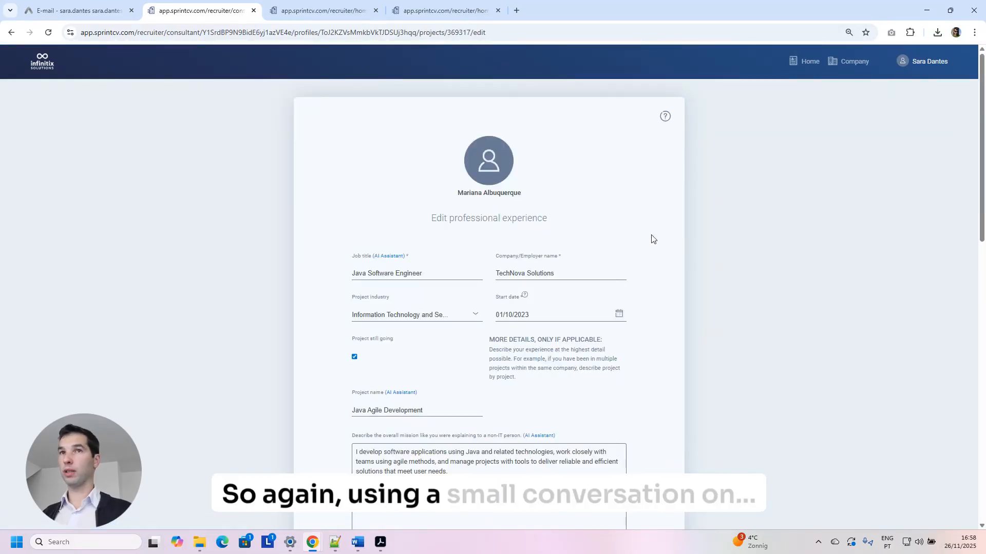
left_click(11, 32)
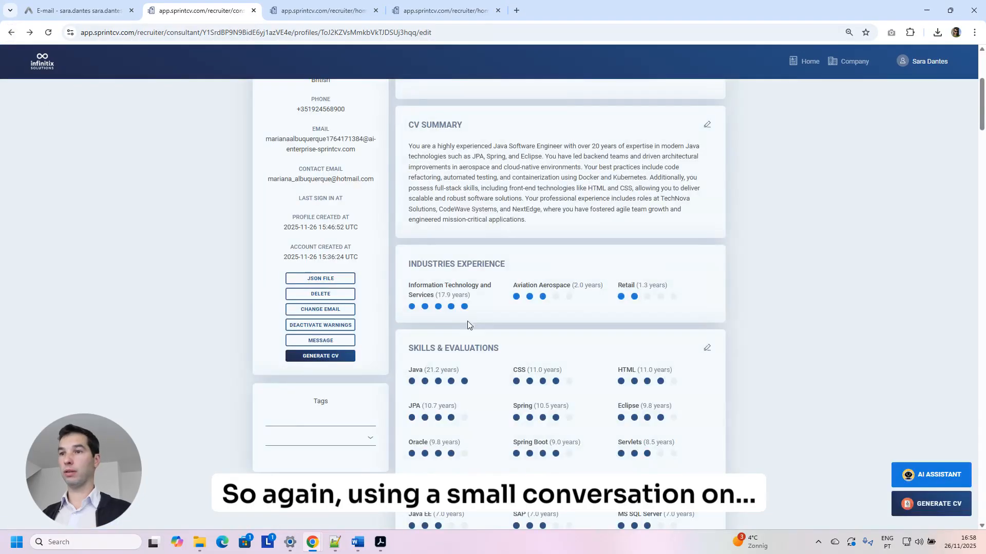
scroll(467, 321, "down", 15)
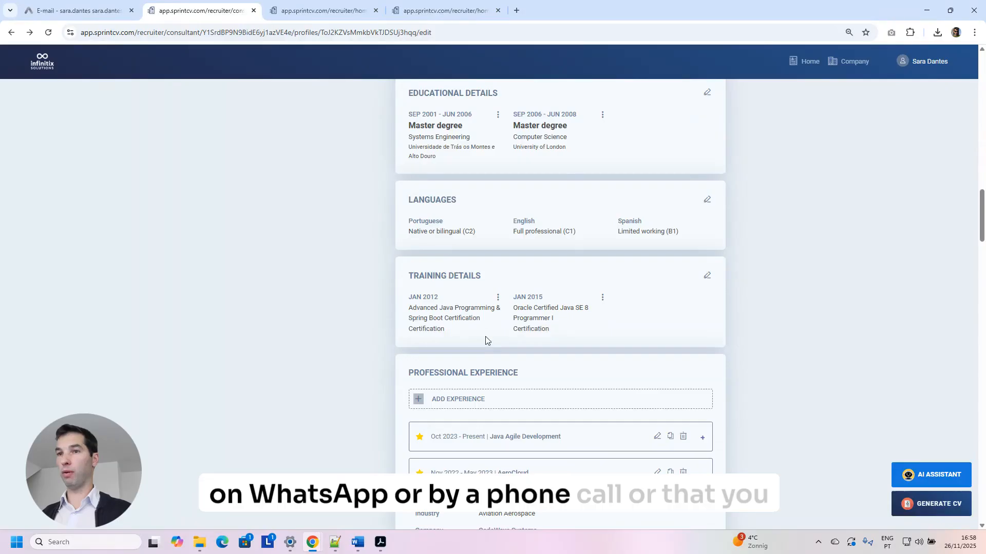
scroll(485, 340, "down", 2)
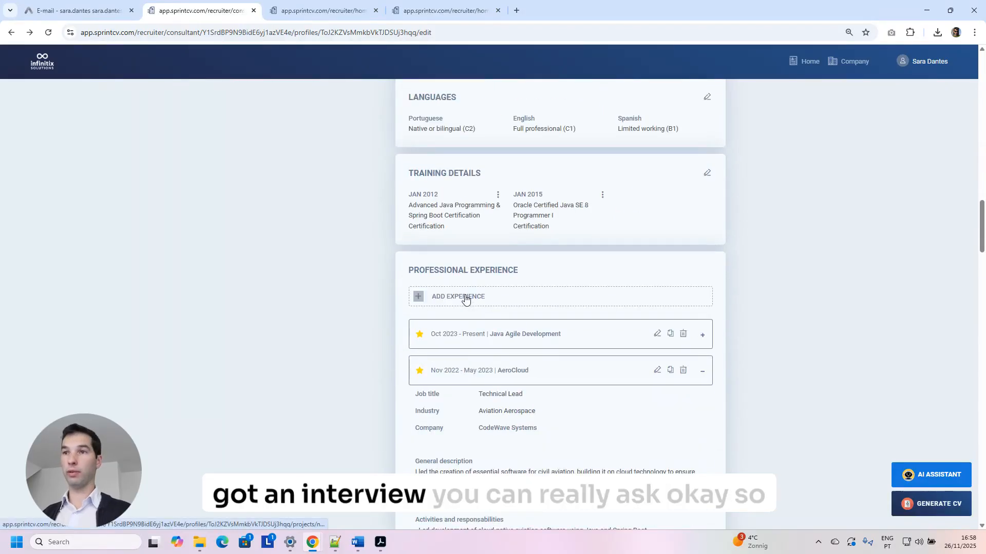
left_click(470, 299)
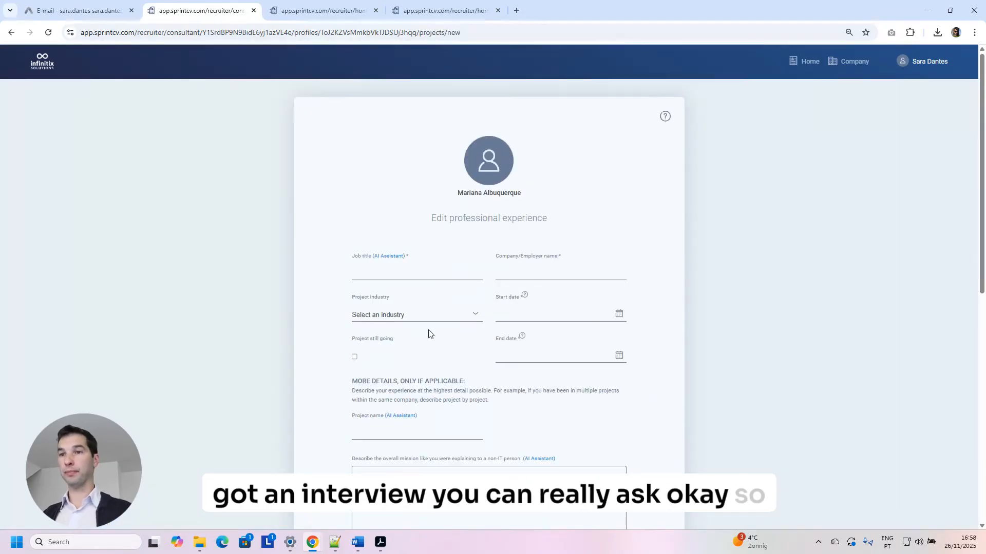
Write the mission: a SaaS managing football pitches and paddel courts using Java, Angular, AWS, Agile, Jira and Scrum.
scroll(431, 334, "down", 4)
left_click(436, 300)
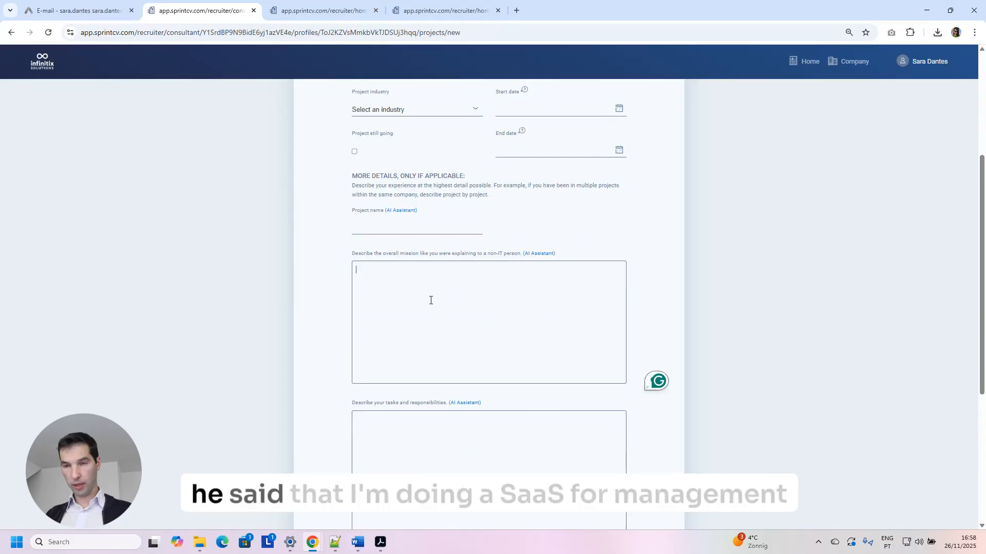
type("Saas")
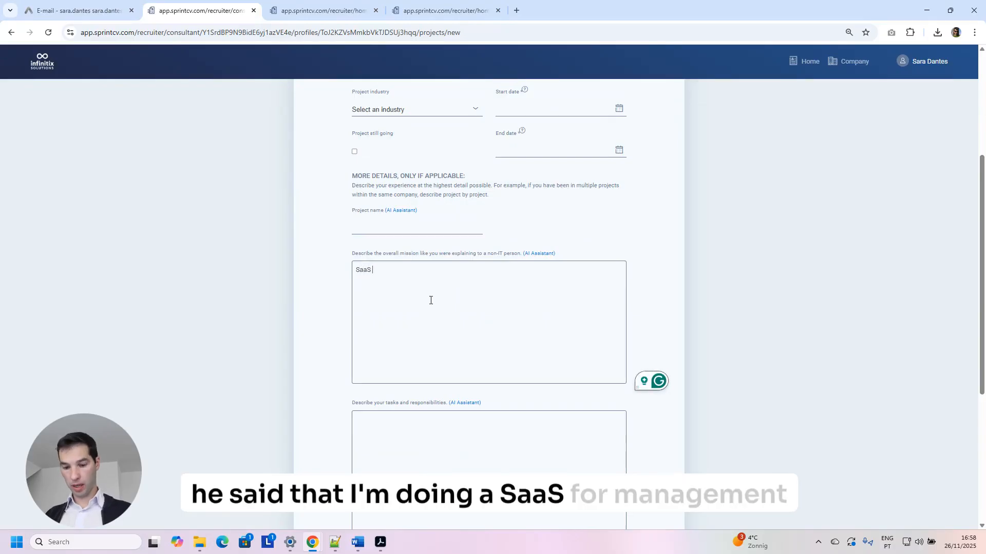
type(" for magem")
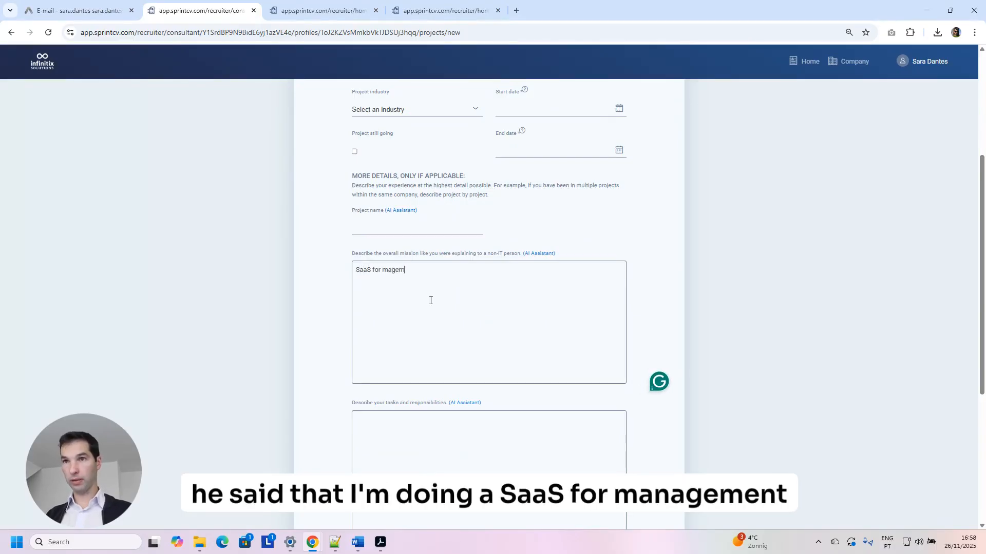
key("BackSpace")
key("BackSpace")
key("BackSpace")
type("nagement of")
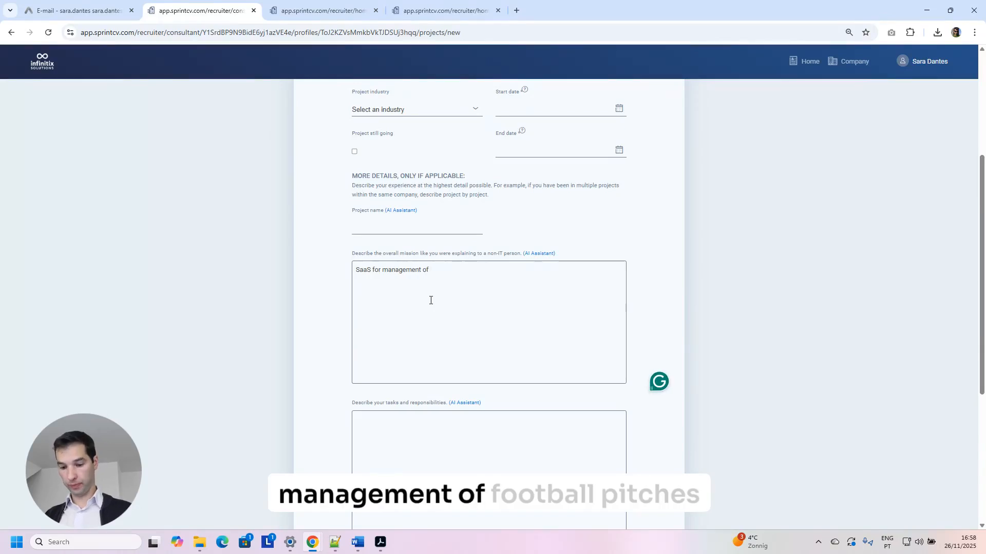
type(" footbl")
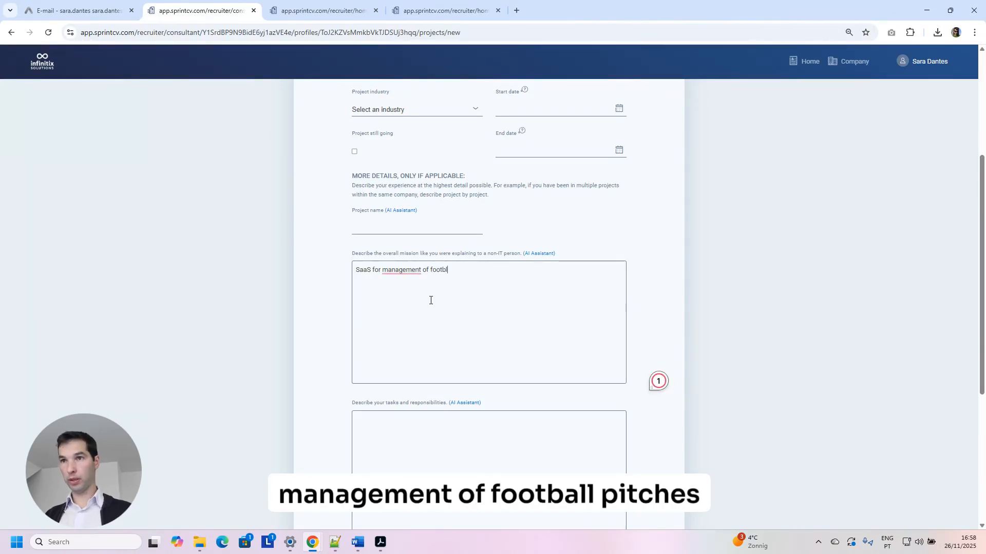
key("BackSpace")
key("BackSpace")
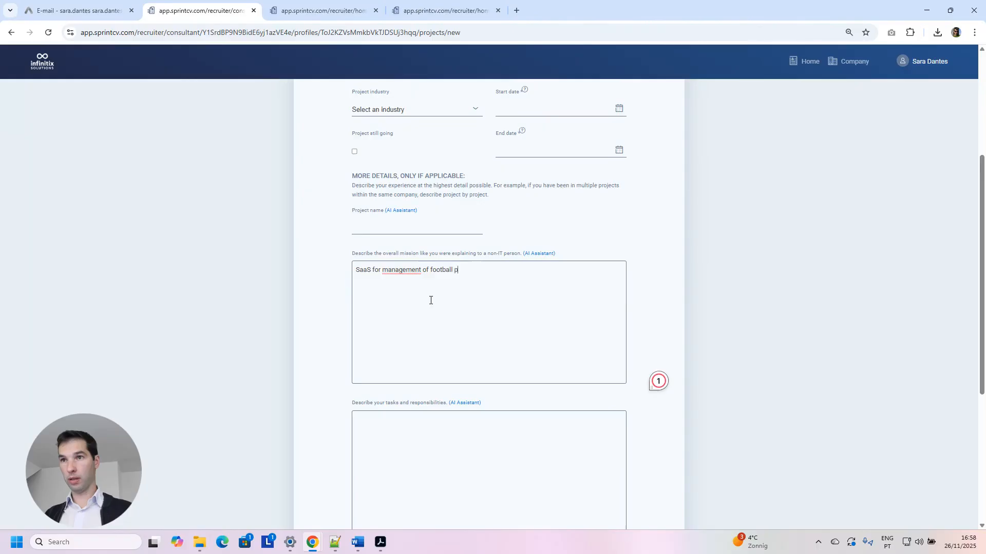
type("all pitches and pad")
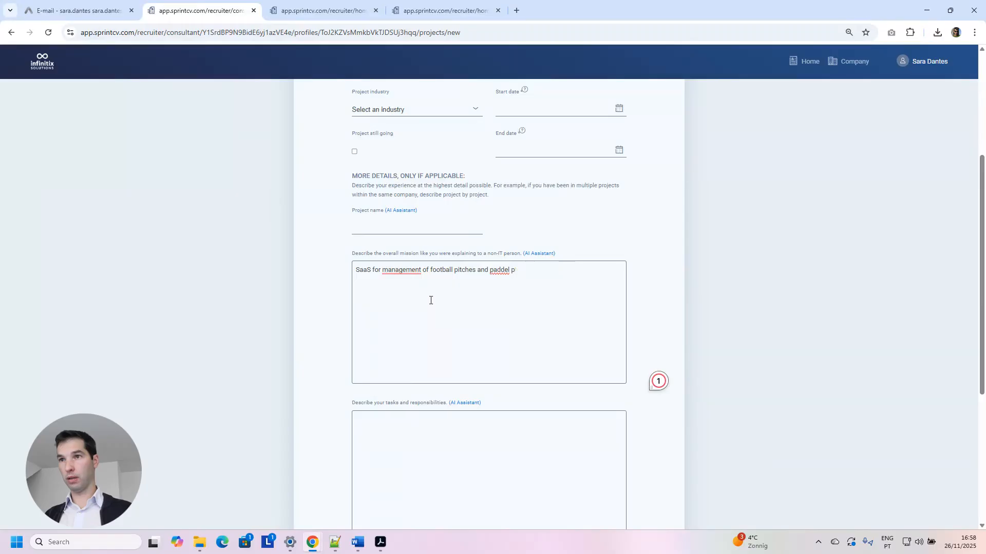
type("del courts usin")
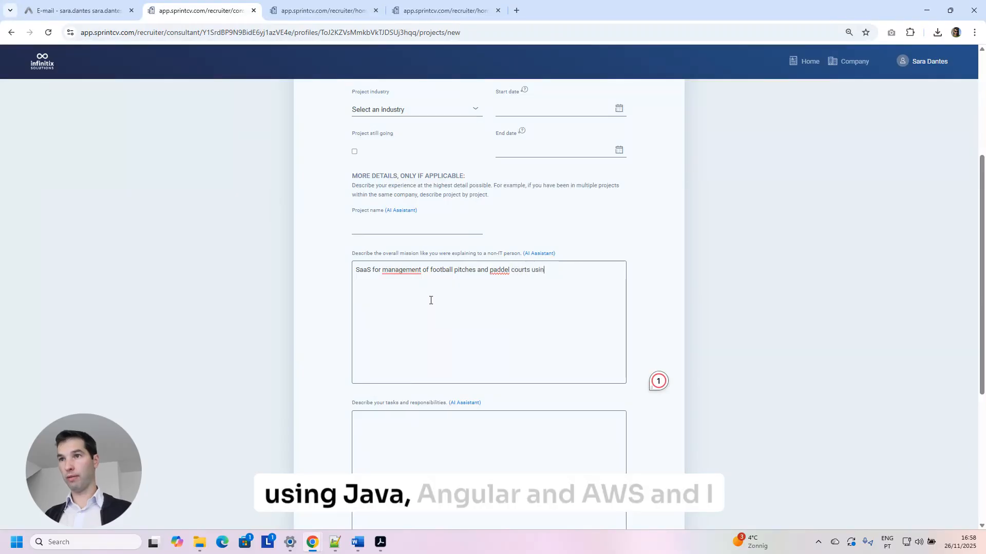
type("g Java, Angu")
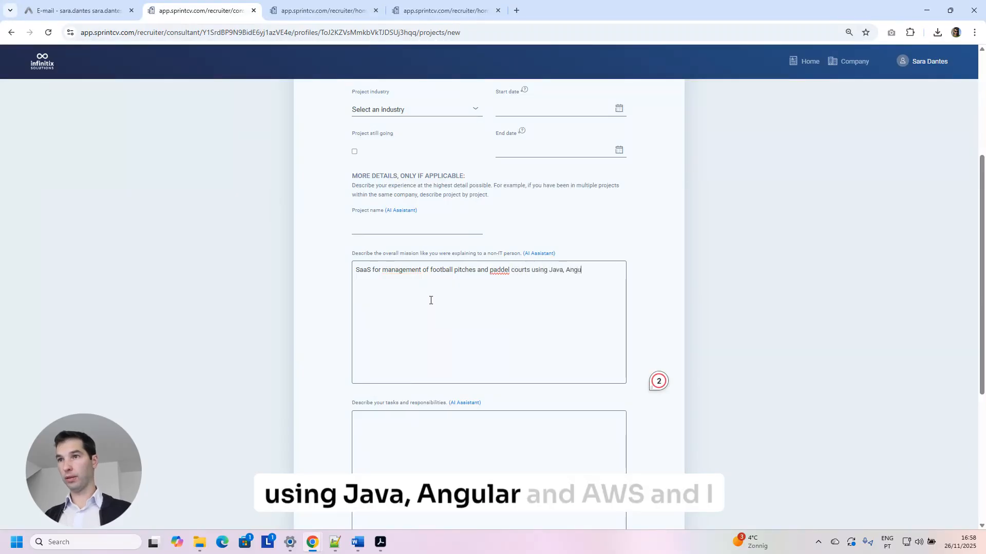
type("lar and AW")
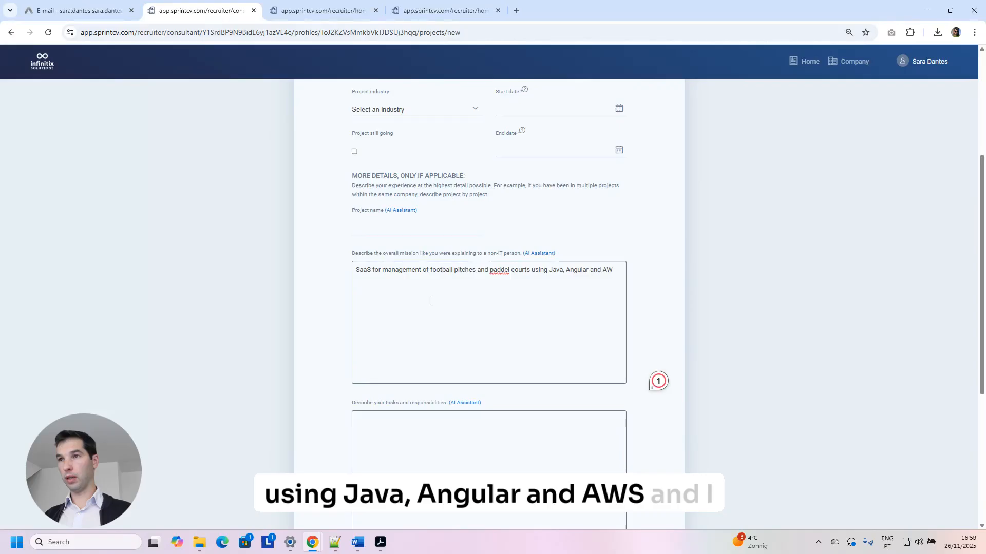
type("S, and")
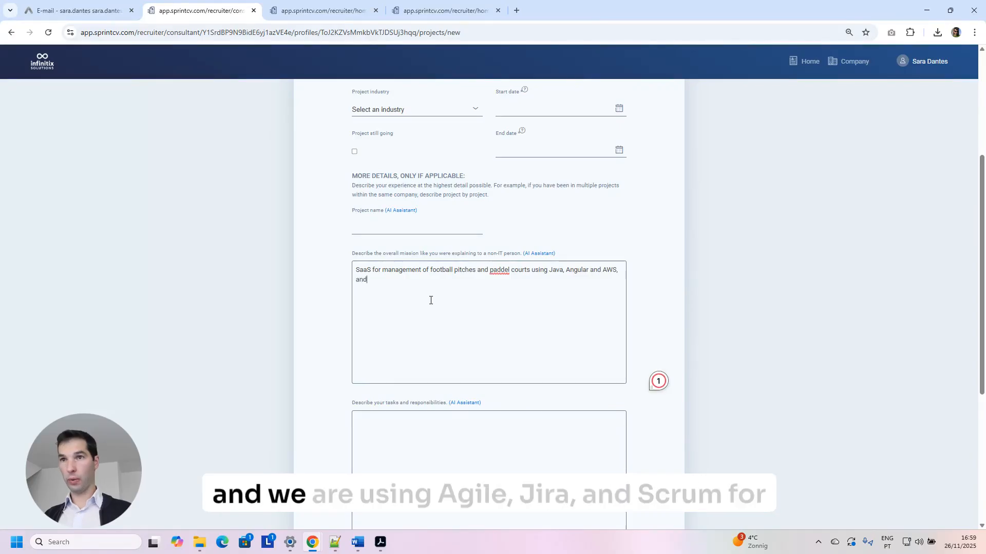
type(" we are using ")
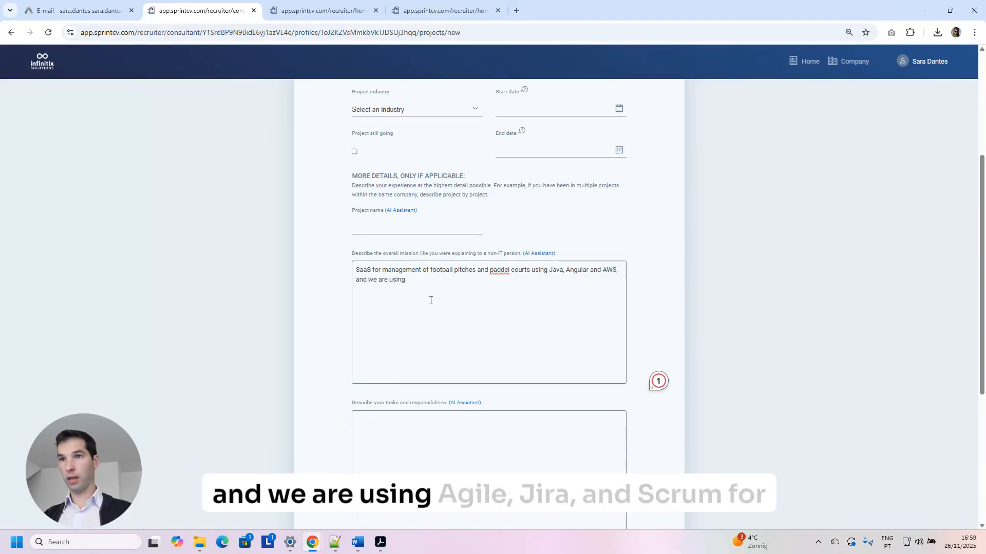
type("Agile, J")
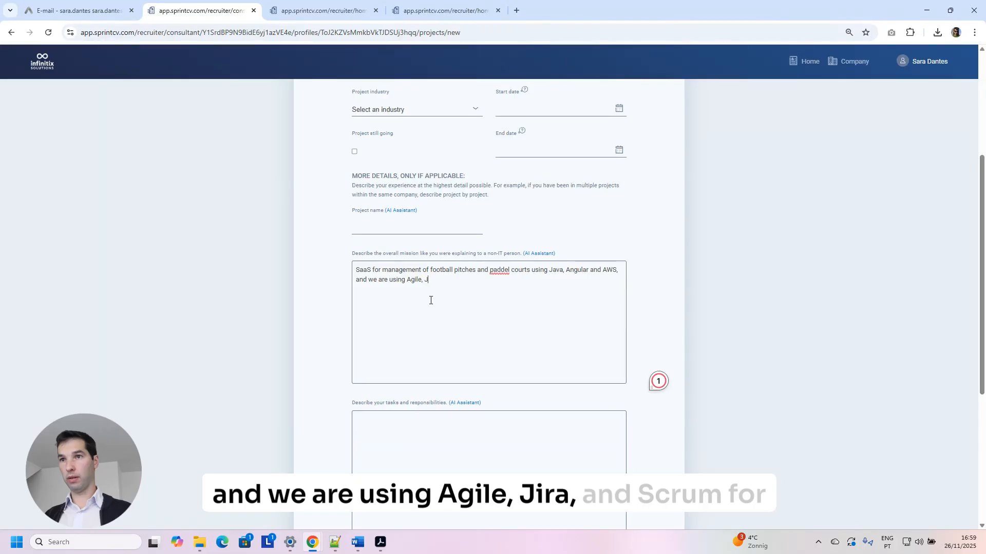
type("ira and Scr")
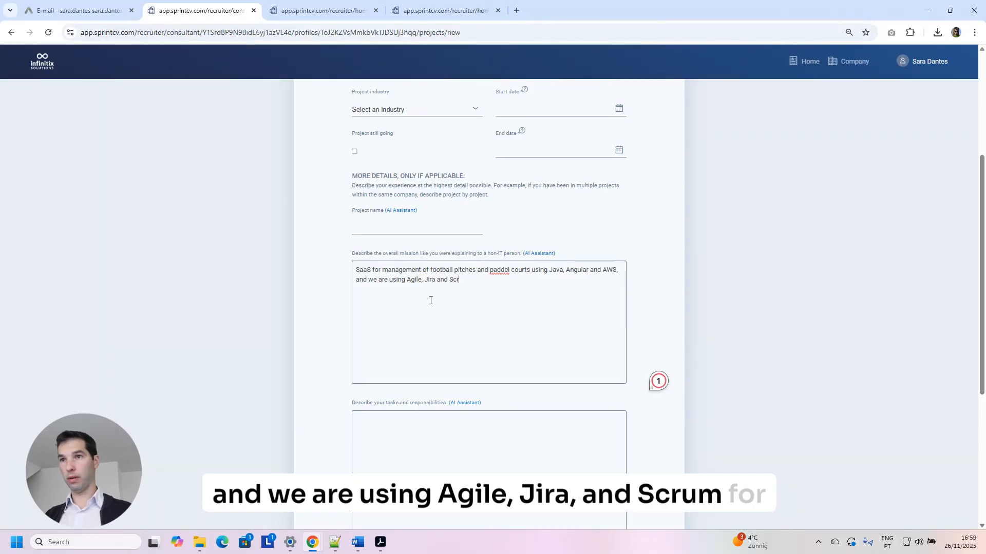
type("um for proj")
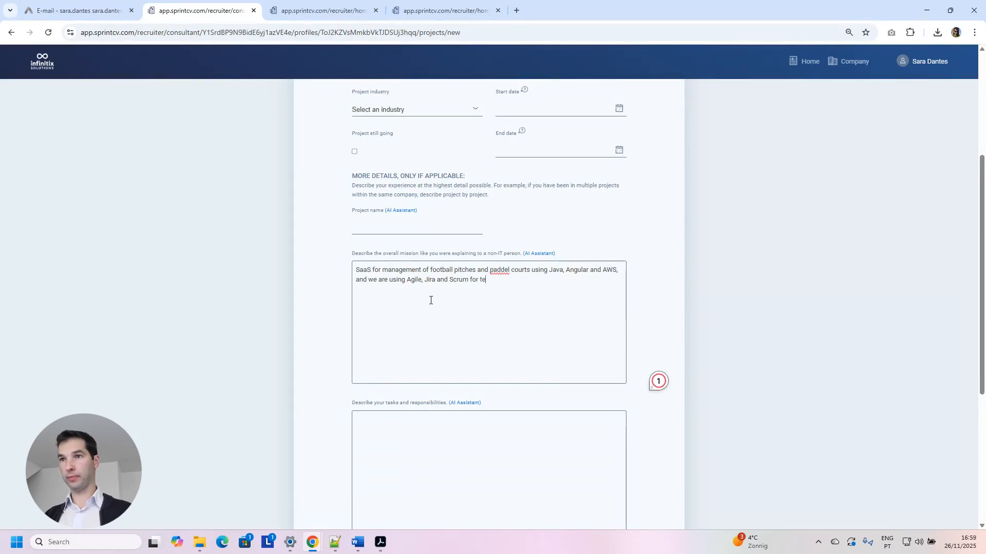
type("ment.")
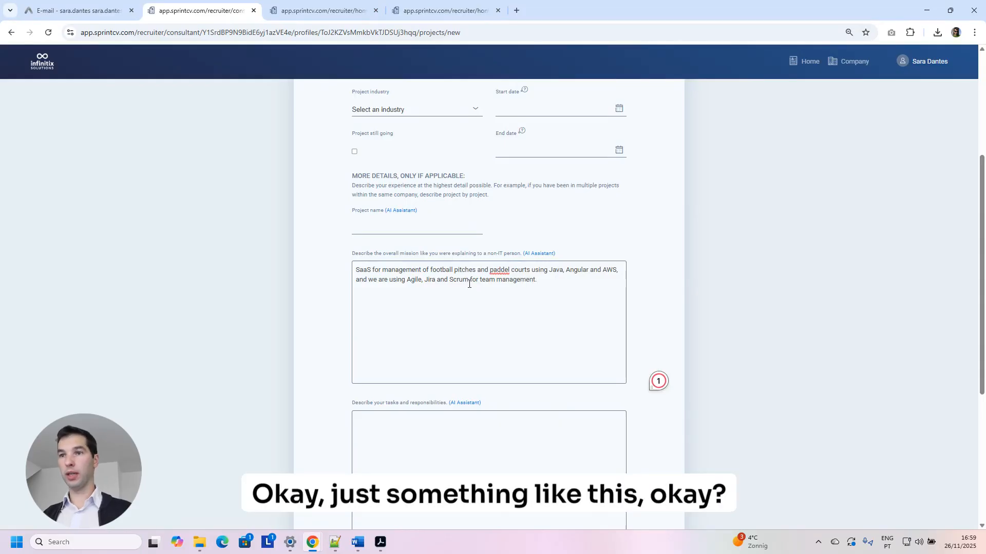
scroll(468, 284, "down", 5)
Auto-detect the skills Angular, Java, Scrum, Jira, AWS, SaaS and Agile from the project description.
left_click(406, 354)
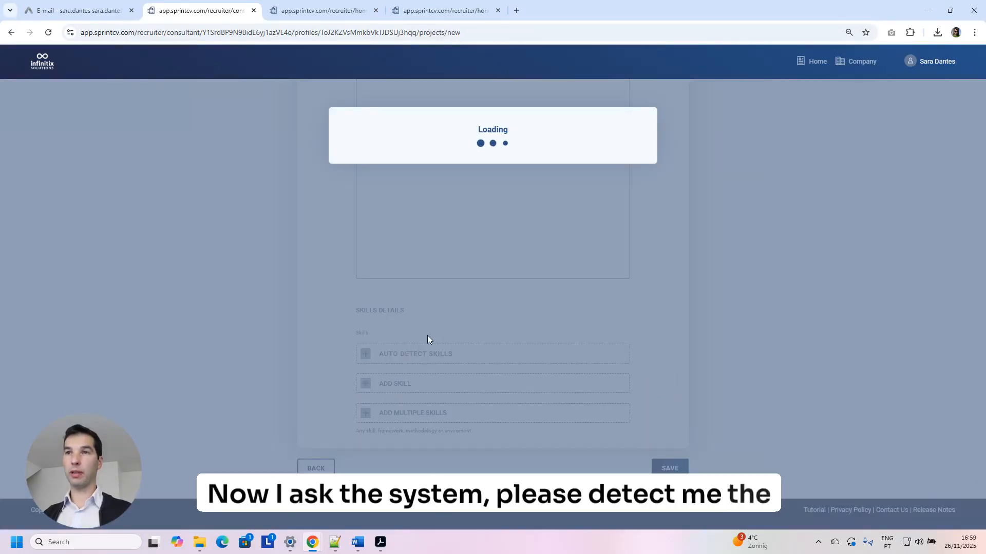
scroll(428, 349, "down", 2)
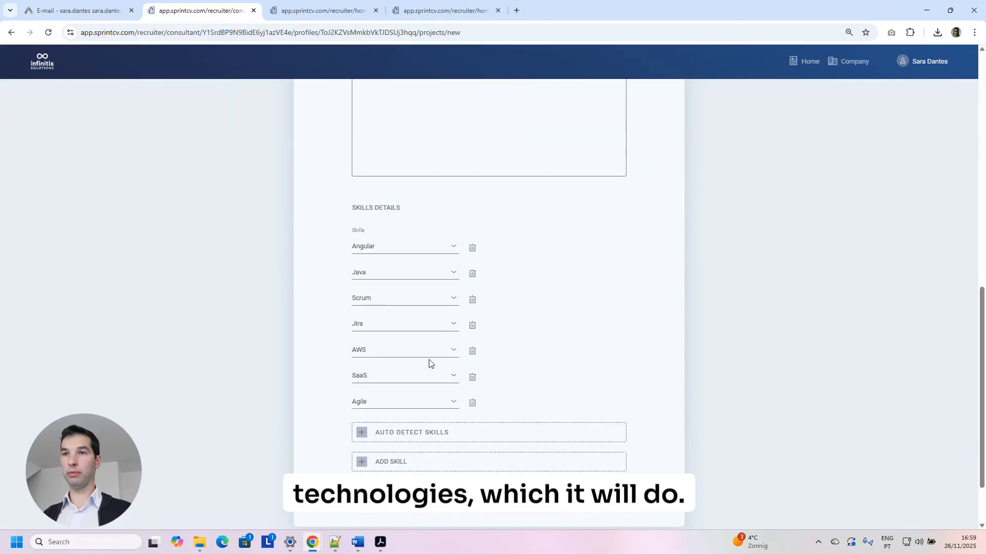
scroll(431, 349, "up", 3)
Have the AI Assistant write six responsibility bullets in the tasks box, then review them.
left_click(462, 203)
left_click(470, 240)
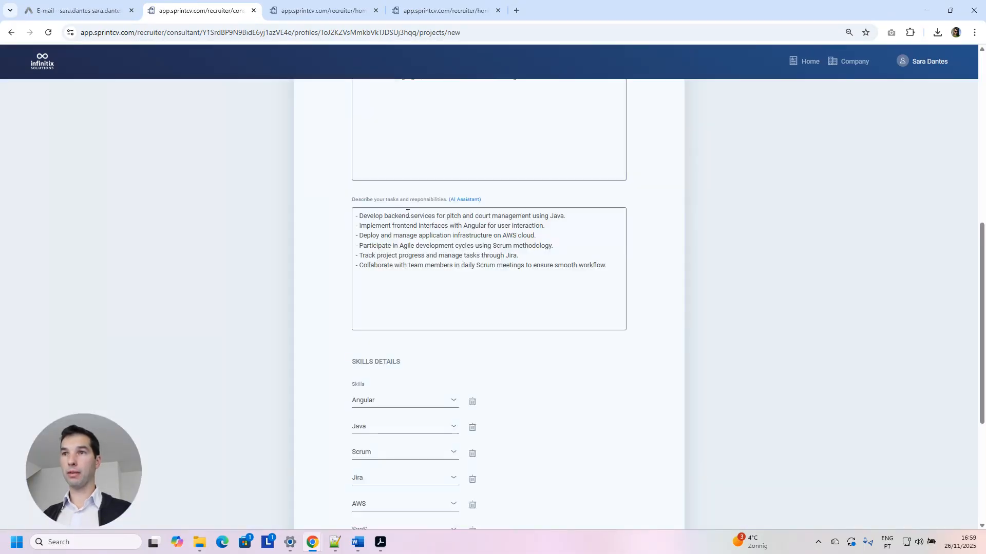
left_click_drag(407, 214, 549, 216)
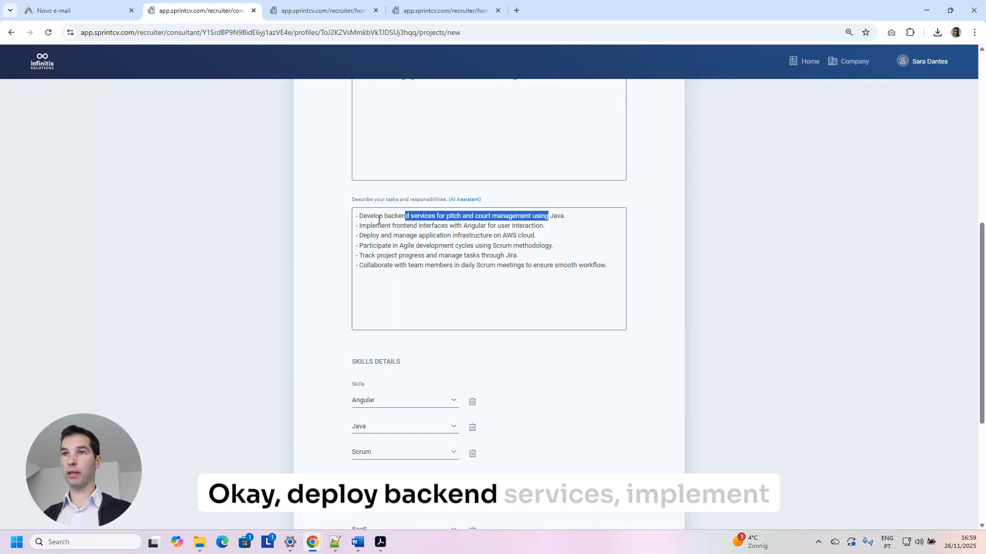
left_click_drag(375, 226, 461, 226)
left_click(482, 246)
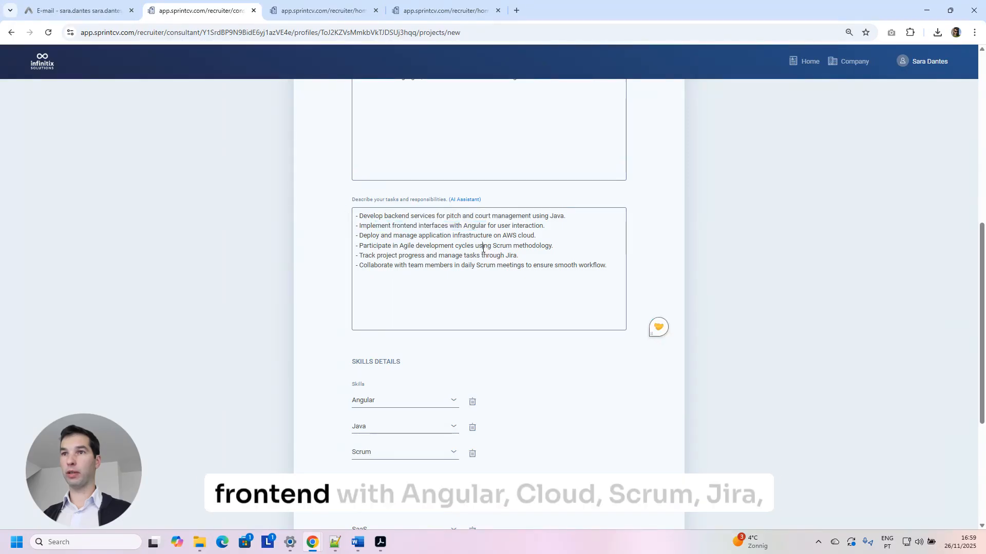
mouse_move(440, 235)
left_mouse_down()
mouse_move(537, 236)
mouse_move(468, 236)
left_mouse_up()
left_click(556, 246)
mouse_move(525, 257)
left_mouse_down()
mouse_move(470, 258)
mouse_move(533, 268)
left_mouse_up()
left_click(535, 303)
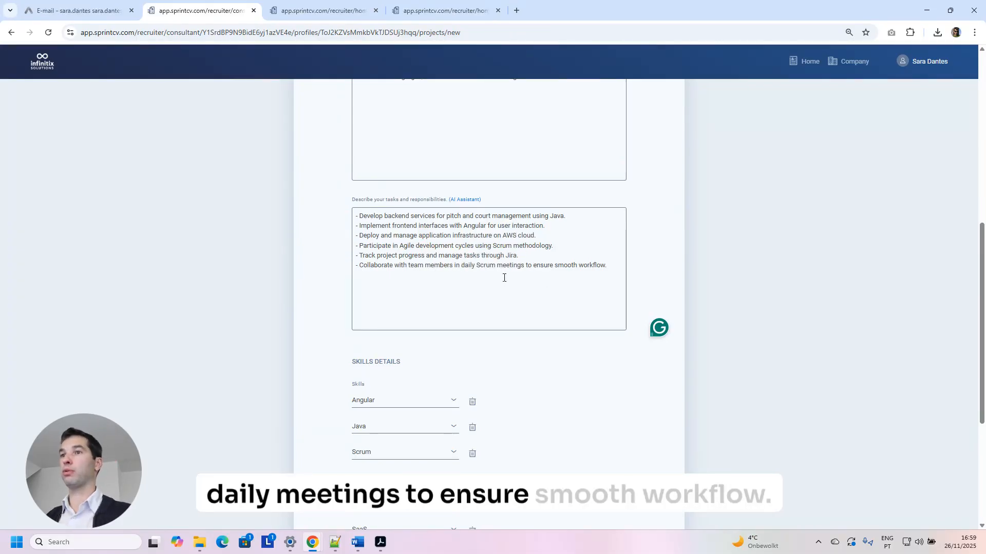
scroll(508, 282, "up", 4)
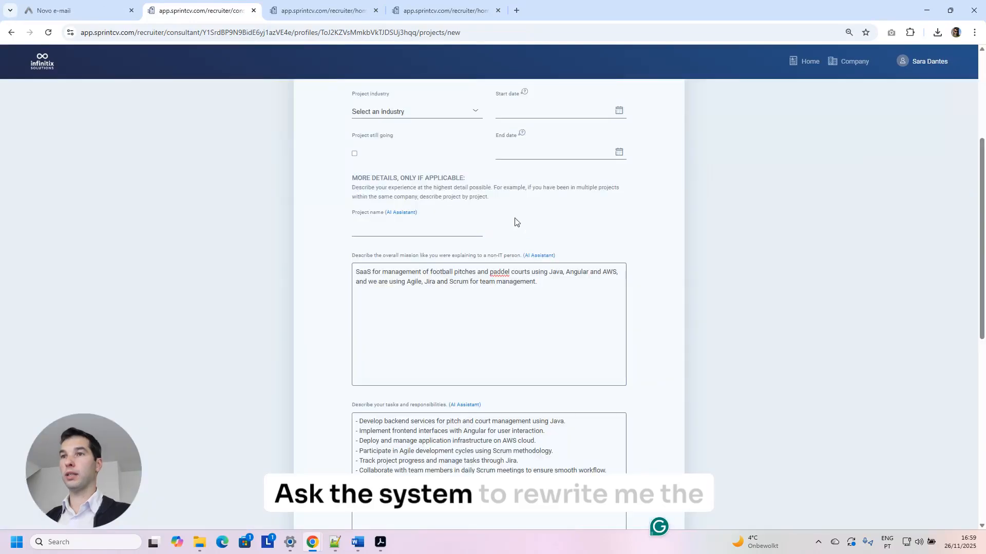
Use the AI Assistant to rewrite the mission in first person and set job title Software Developer.
left_click(547, 256)
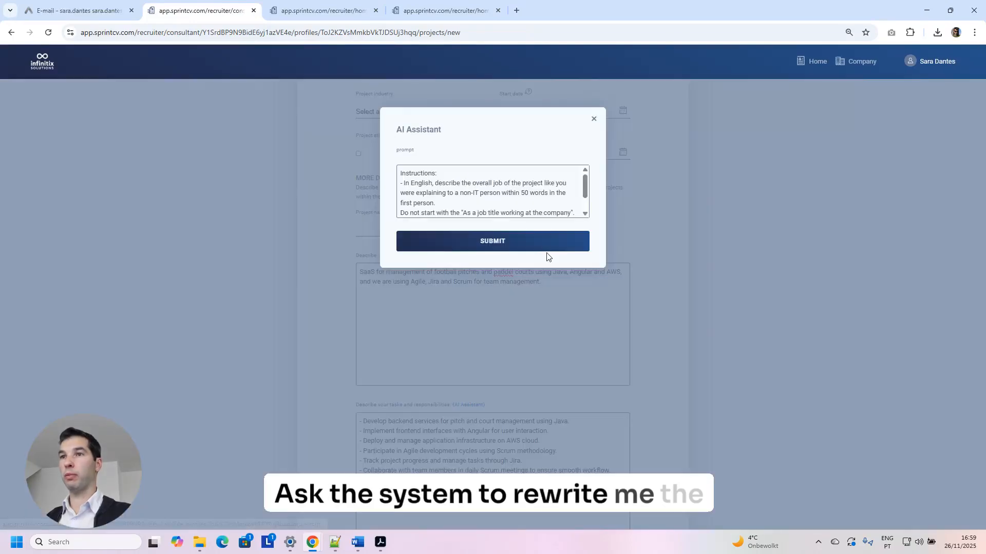
left_click(510, 249)
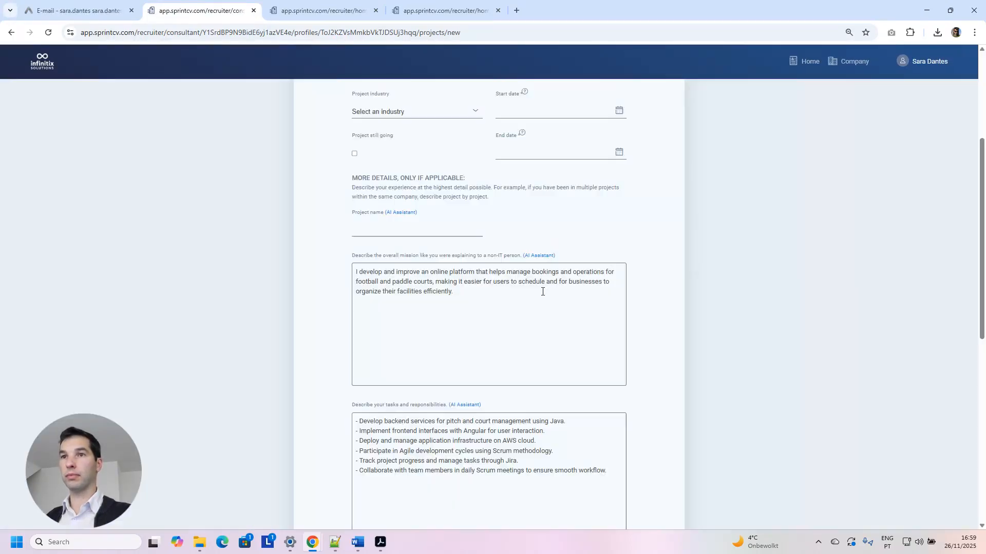
scroll(543, 291, "up", 4)
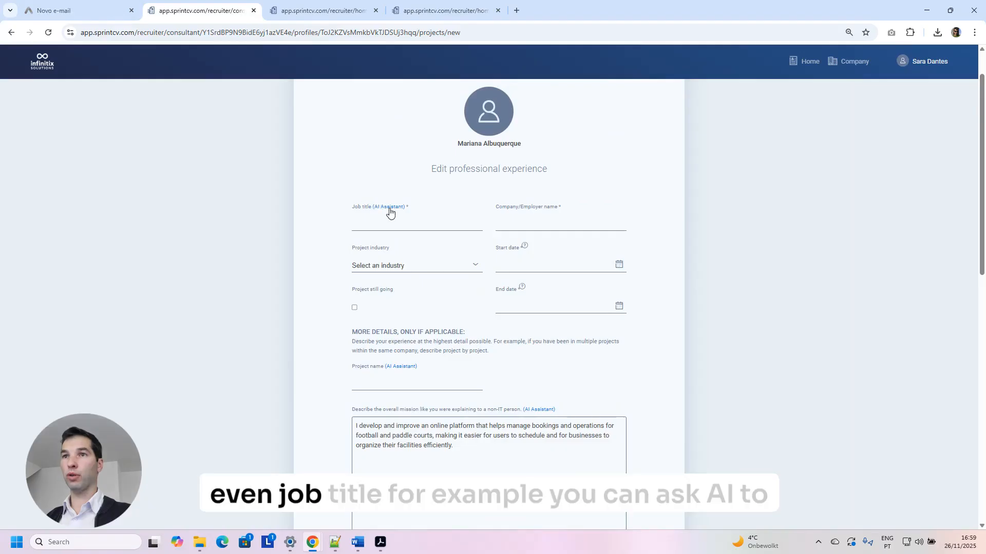
left_click(390, 208)
left_click(466, 233)
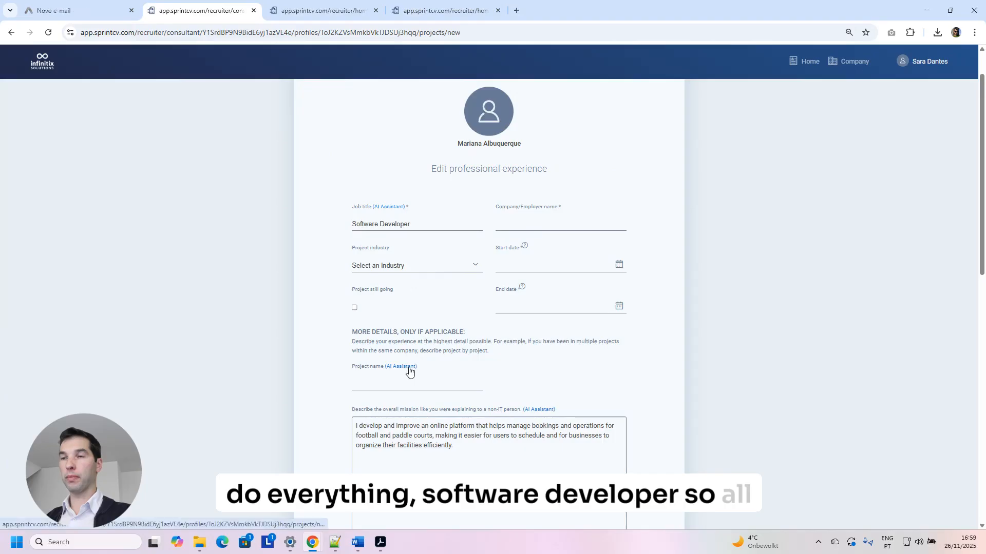
scroll(534, 254, "up", 1)
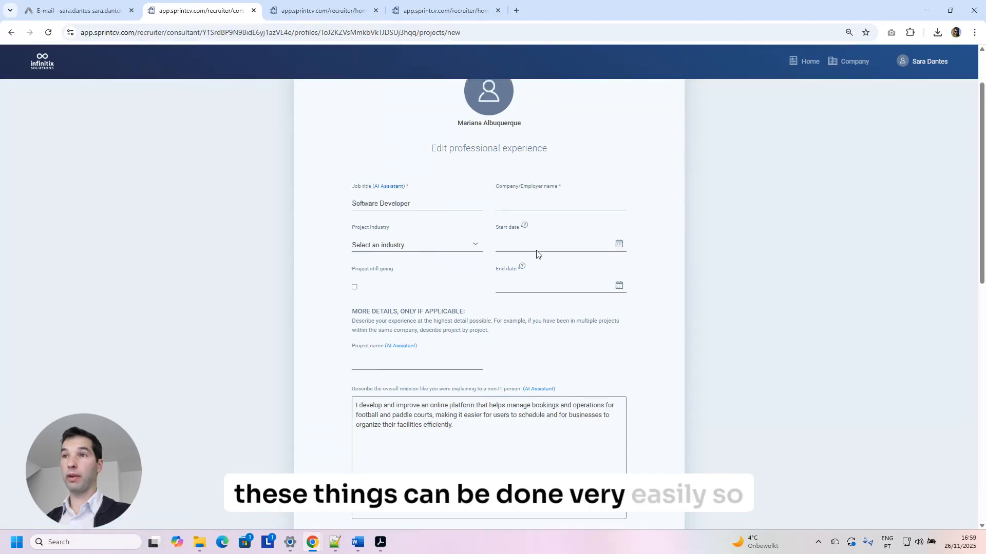
Enter employer Infinitix, start date 26/11/2025, and mark the project as still going.
left_click(534, 270)
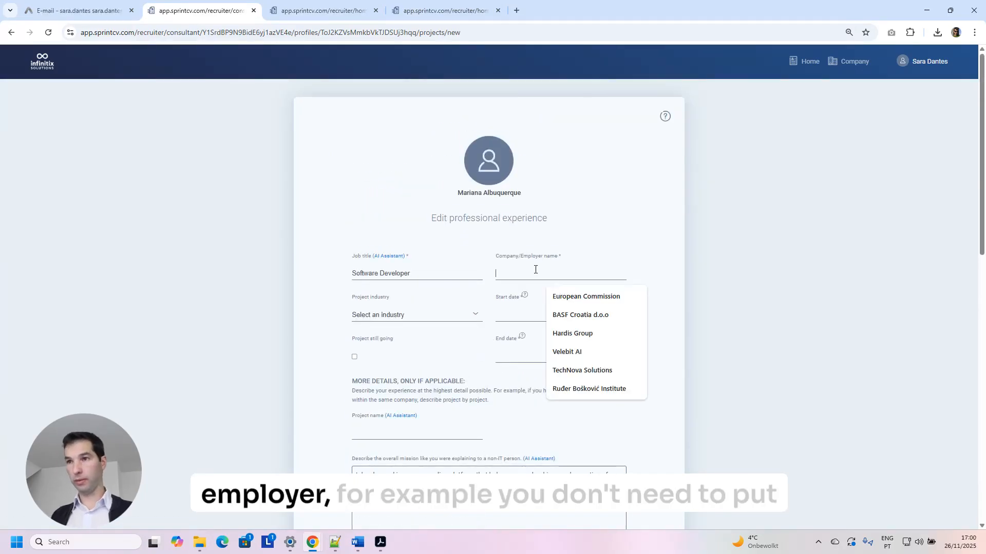
type("Infinitix")
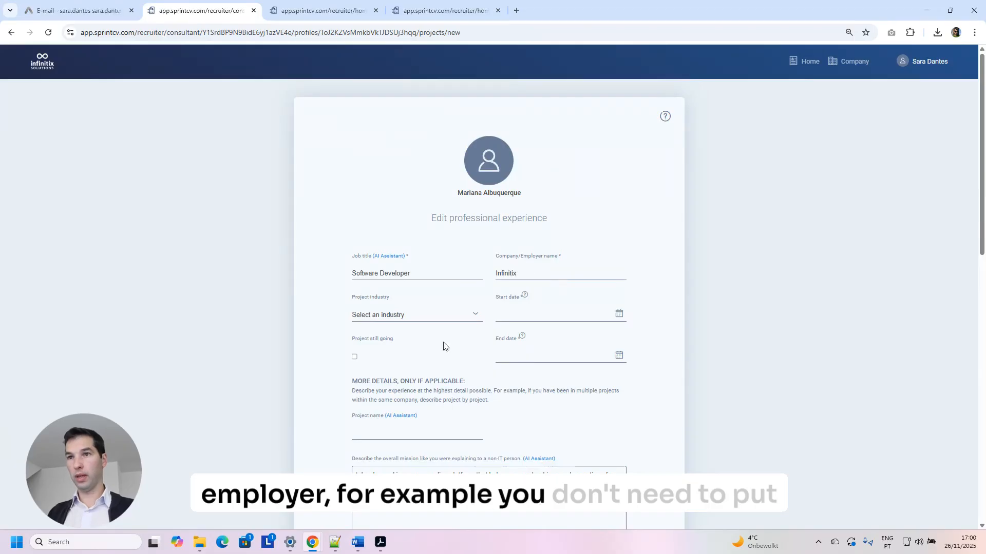
left_click(413, 317)
left_click(429, 315)
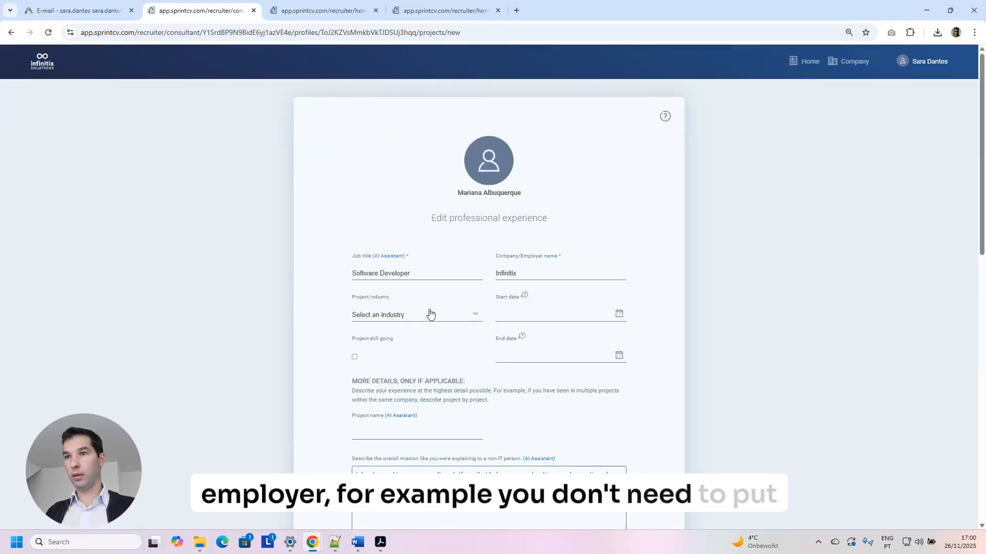
left_click(508, 314)
left_click(550, 413)
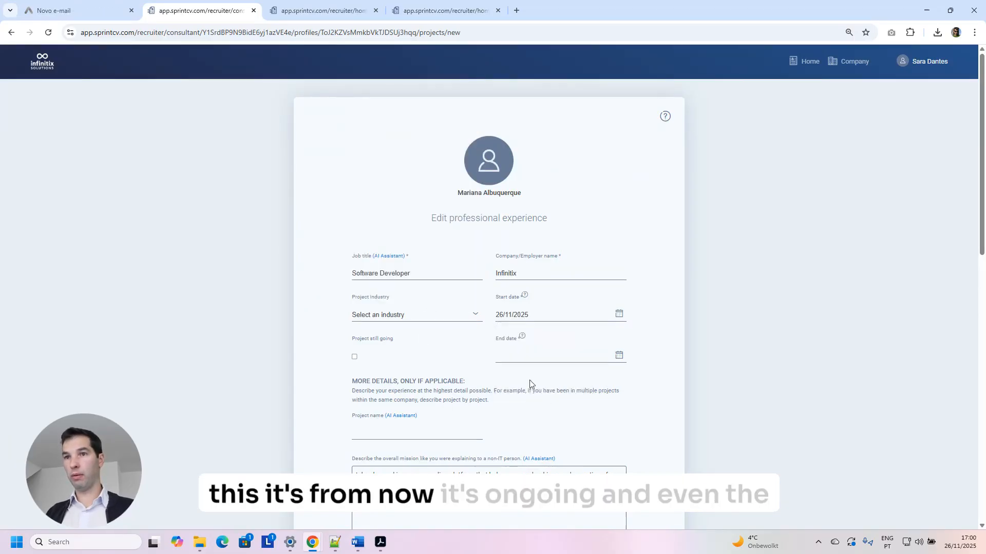
left_click(354, 357)
Generate the project name Court Scheduler with the AI Assistant.
scroll(399, 378, "down", 1)
left_click(396, 342)
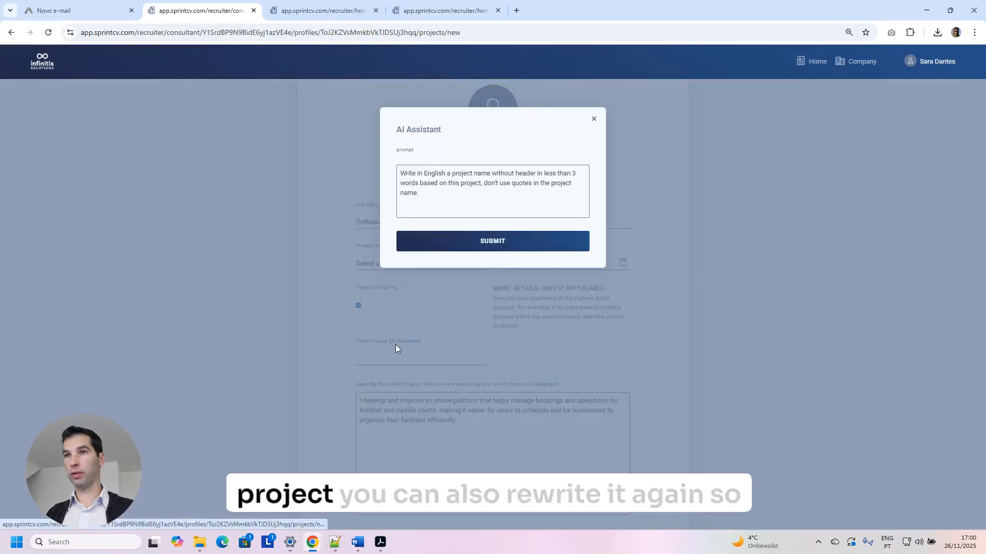
left_click(523, 242)
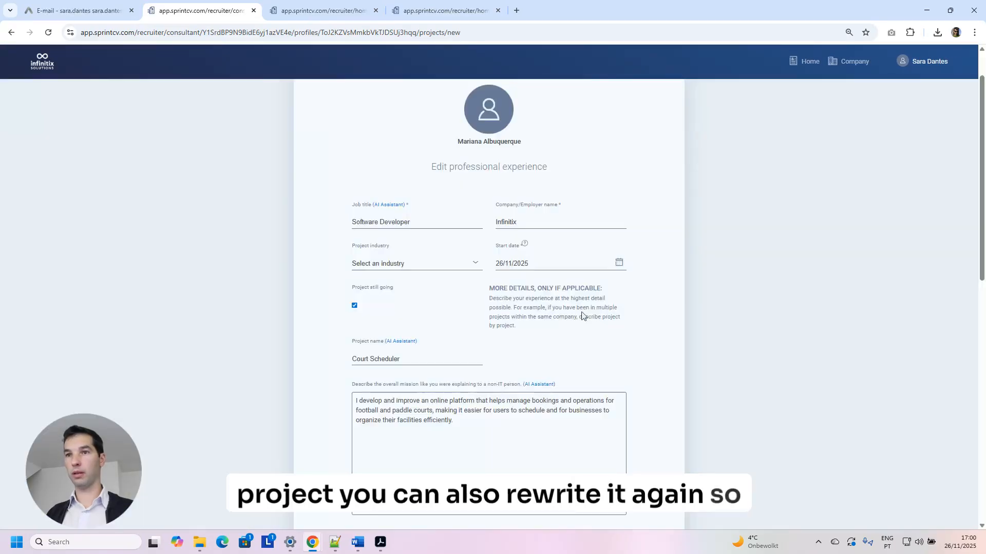
scroll(513, 378, "down", 10)
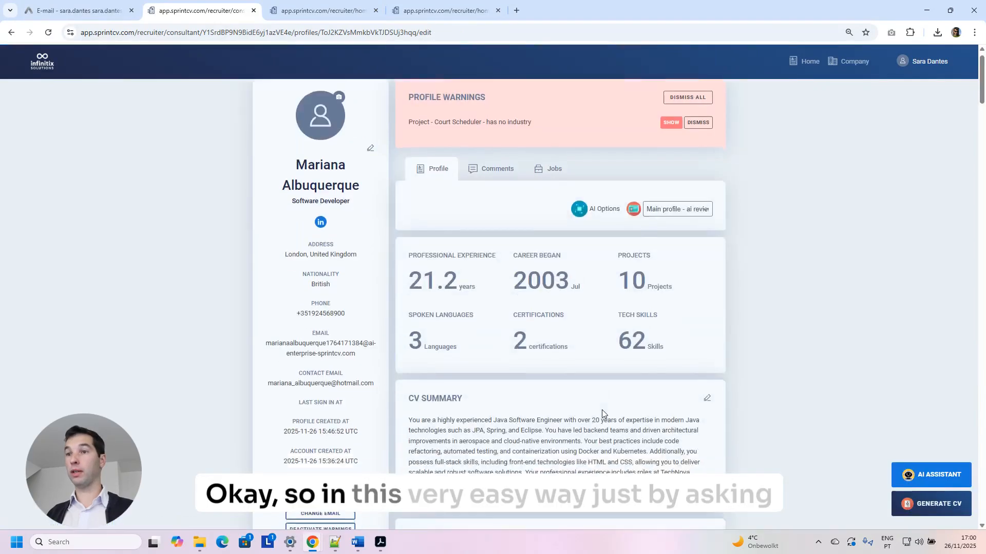
Open the TechNova Java Software Engineer experience for editing.
scroll(603, 414, "down", 15)
scroll(600, 408, "down", 10)
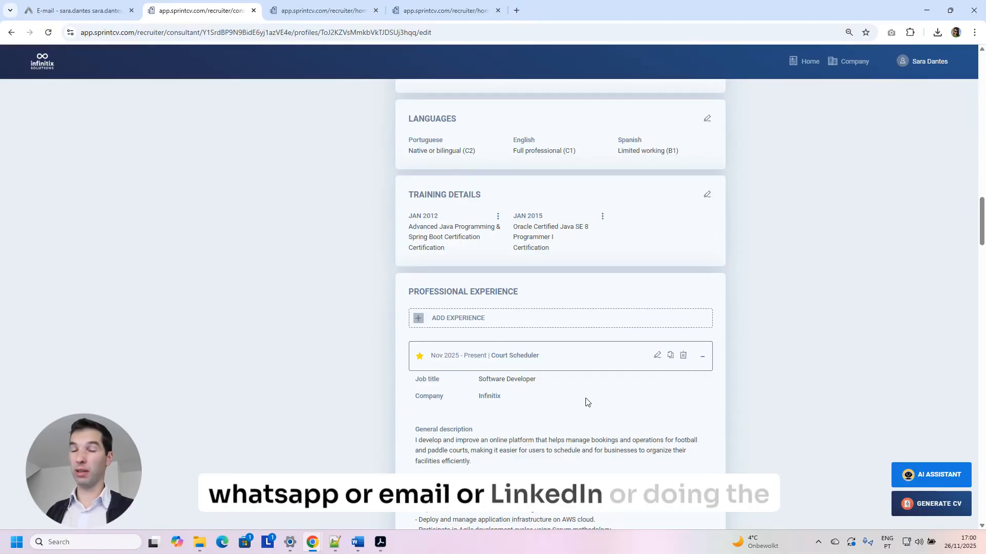
scroll(588, 398, "down", 6)
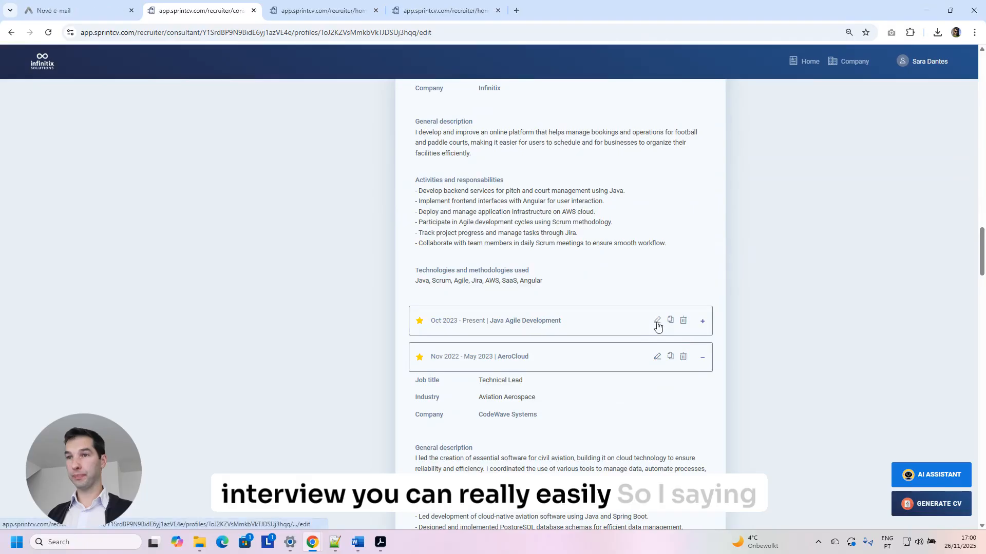
left_click(644, 340)
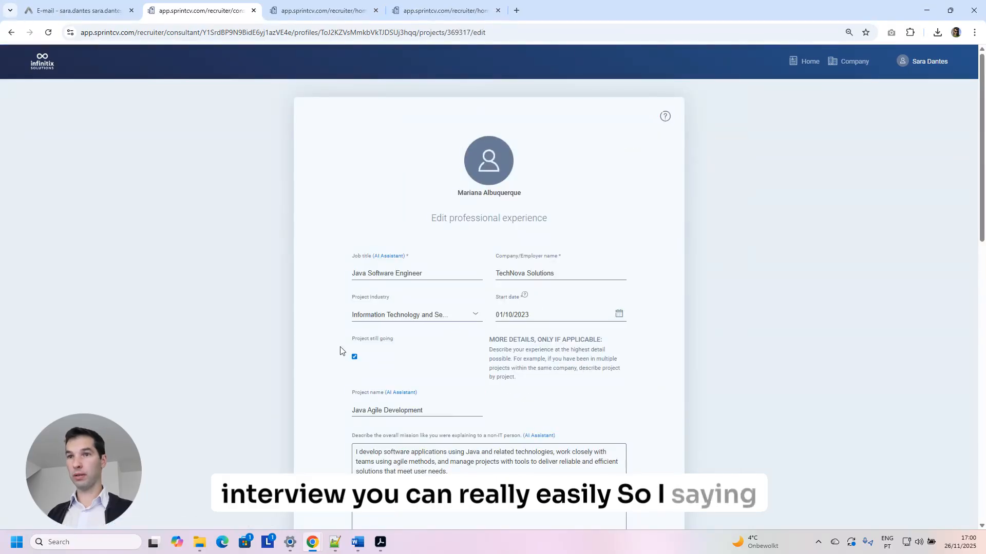
Untick 'Project still going' and set the end date to 26/11/2025.
left_click(354, 357)
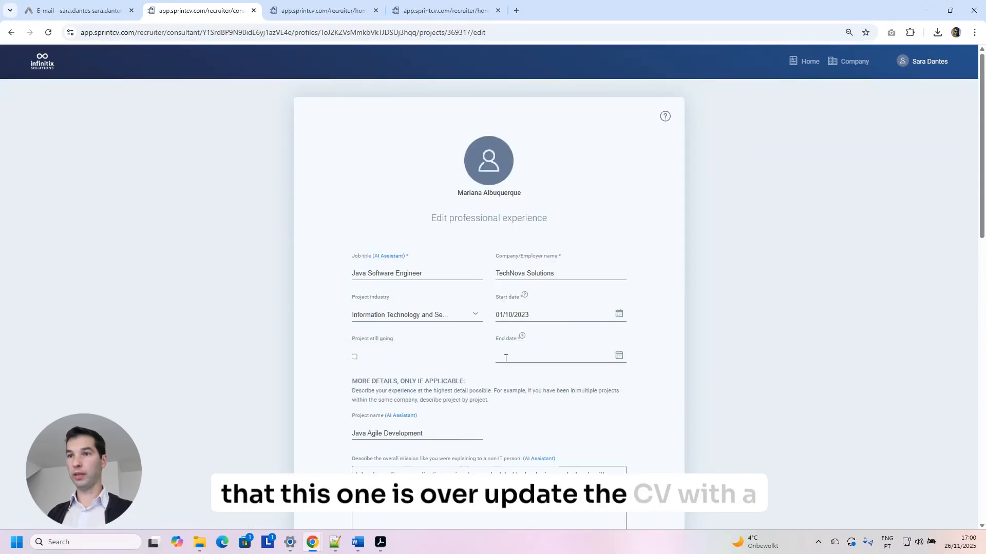
left_click(533, 355)
left_click(551, 455)
scroll(651, 413, "down", 20)
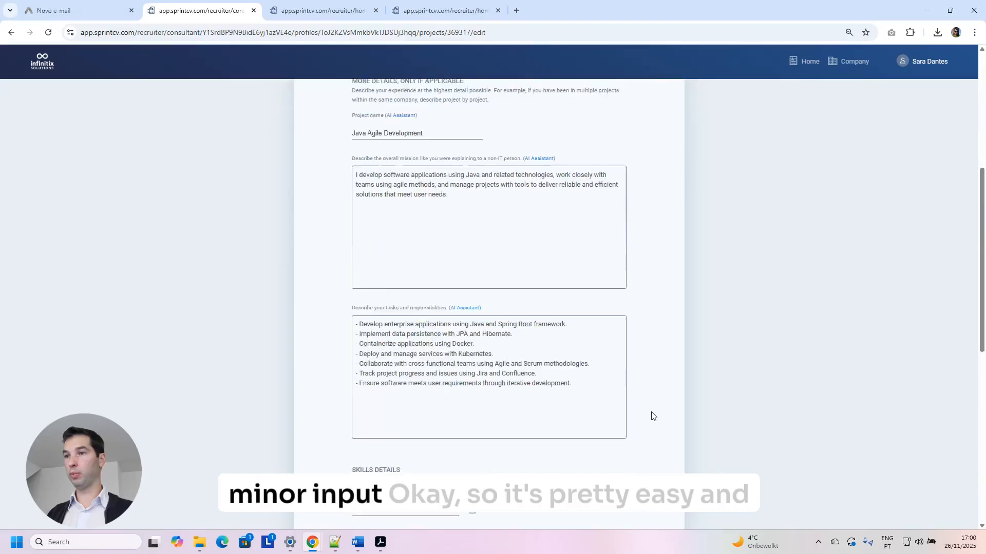
scroll(660, 421, "down", 1)
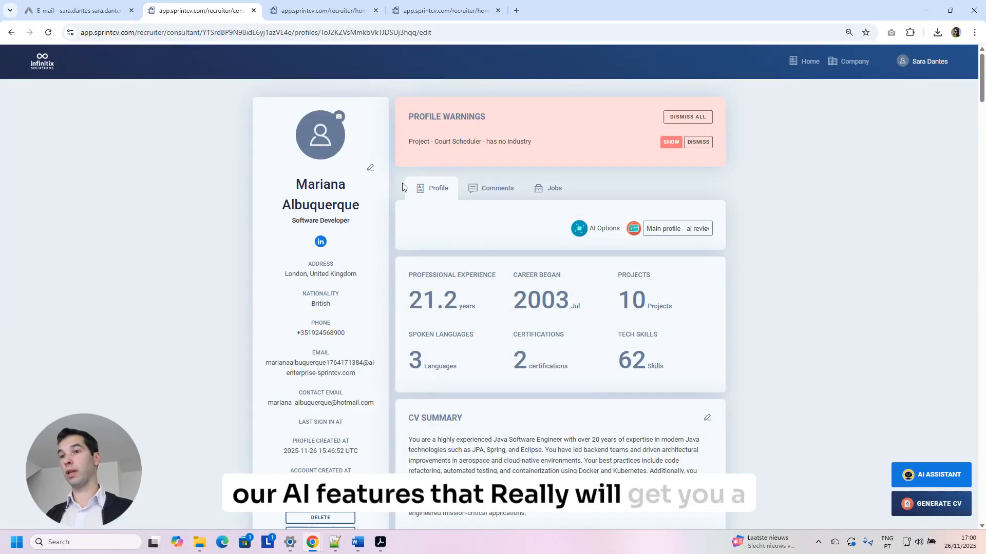
scroll(497, 214, "down", 6)
Open the top SprintCV new-profile email in webmail and follow its 'View the profile' link.
left_click(89, 16)
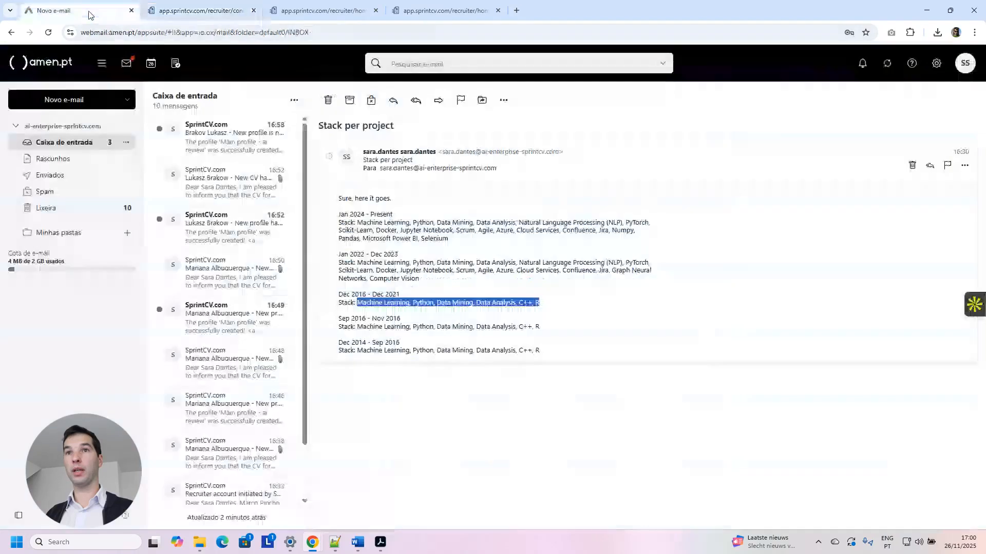
left_click(207, 145)
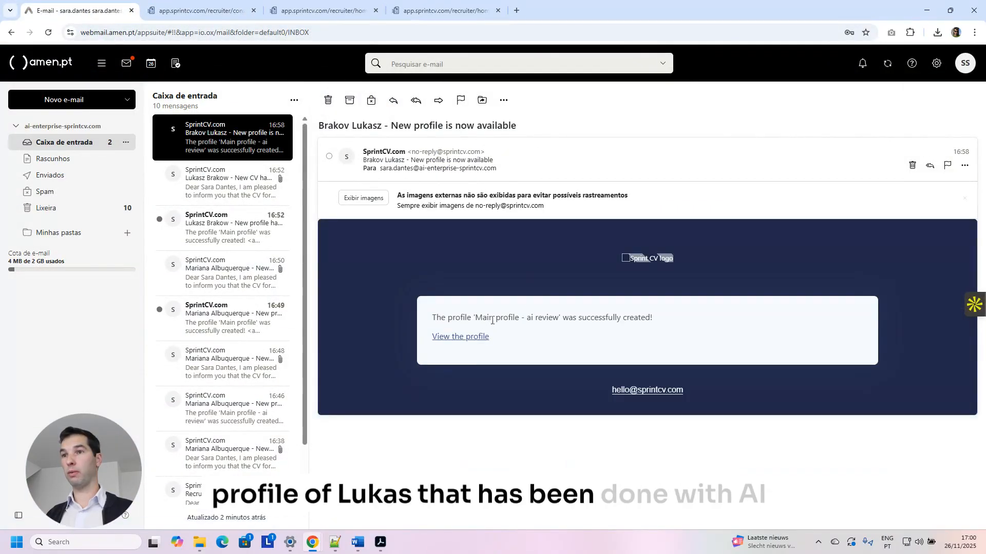
left_click(462, 337)
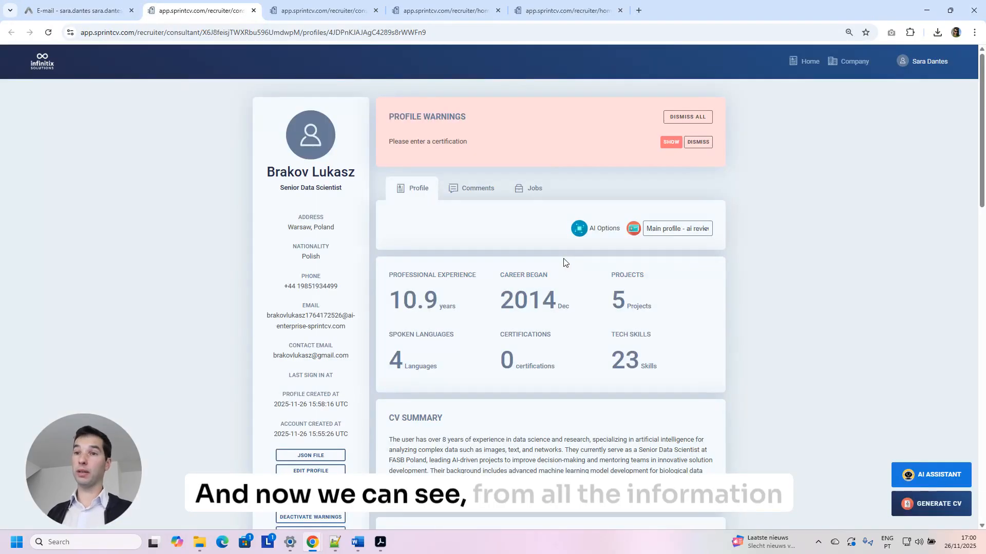
Expand the AI Leadership experience entry and review its technologies list.
scroll(562, 263, "down", 3)
scroll(561, 265, "down", 4)
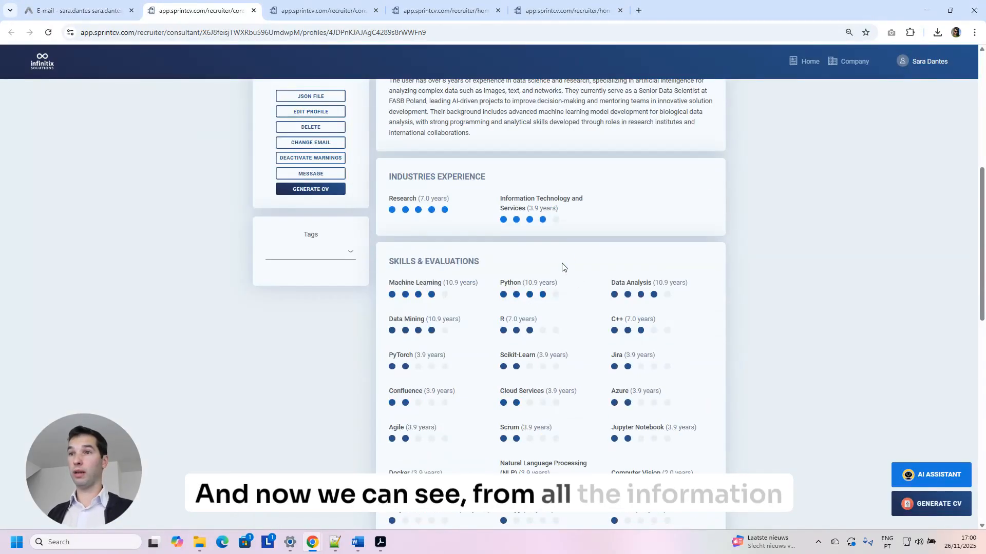
scroll(555, 287, "down", 12)
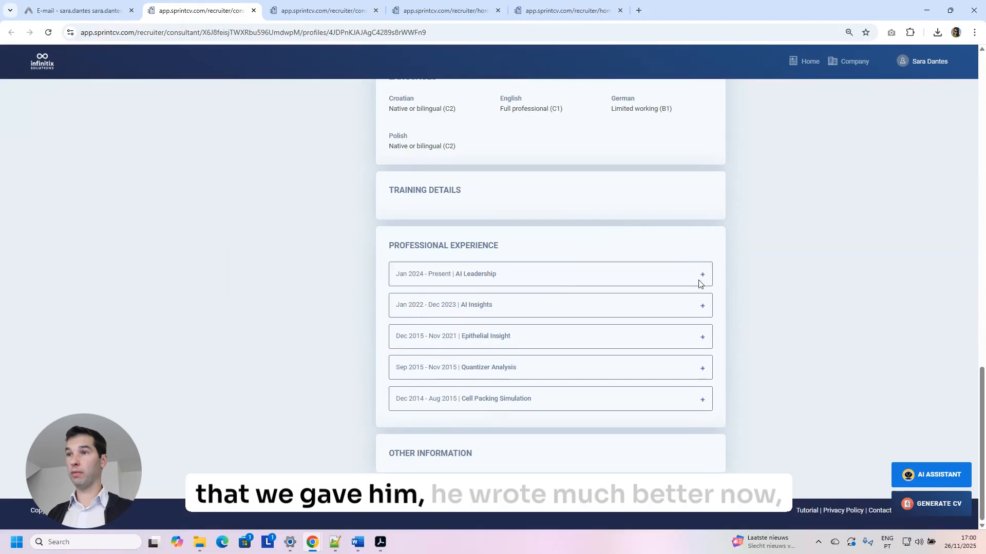
left_click(701, 281)
scroll(701, 281, "down", 2)
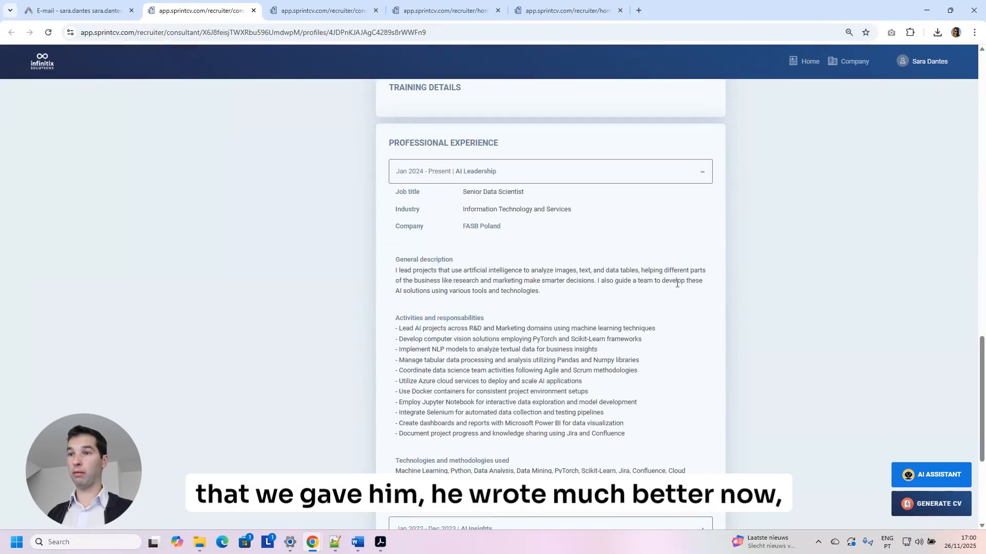
left_click_drag(630, 425, 437, 344)
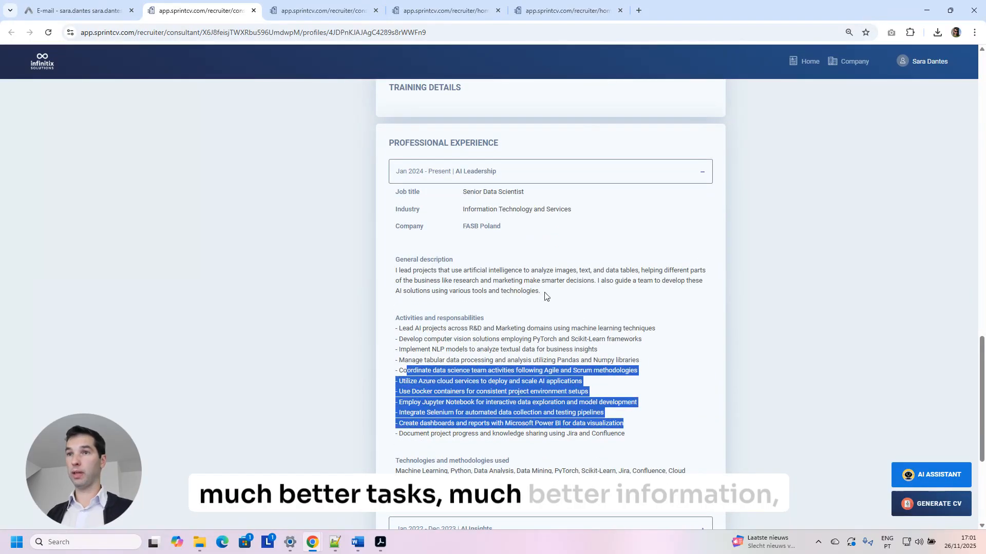
left_click_drag(540, 291, 395, 269)
scroll(515, 308, "down", 3)
left_click(515, 335)
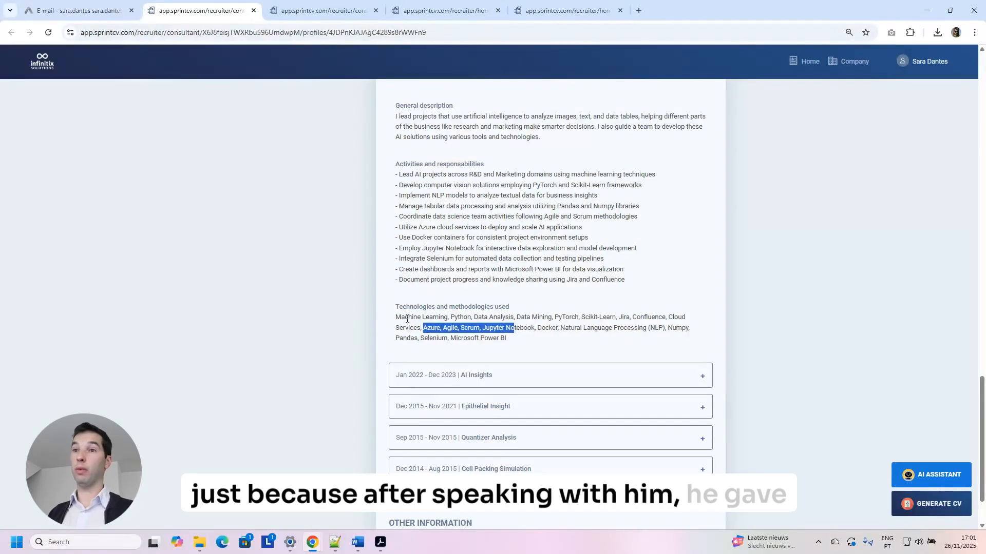
left_click_drag(396, 319, 515, 340)
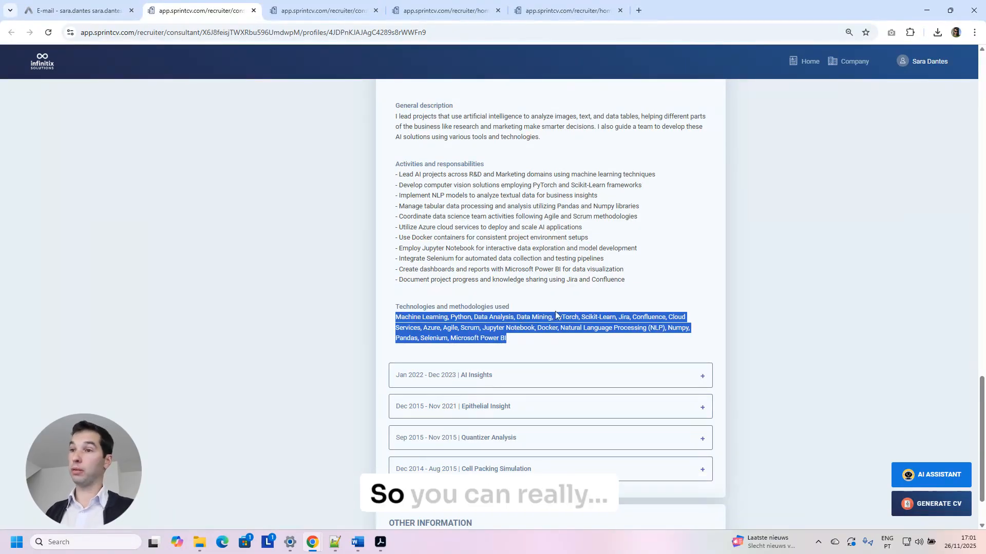
Expand the AI Insights, Epithelial Insight and Quantizer Analysis entries, then open GENERATE CV.
left_click(703, 376)
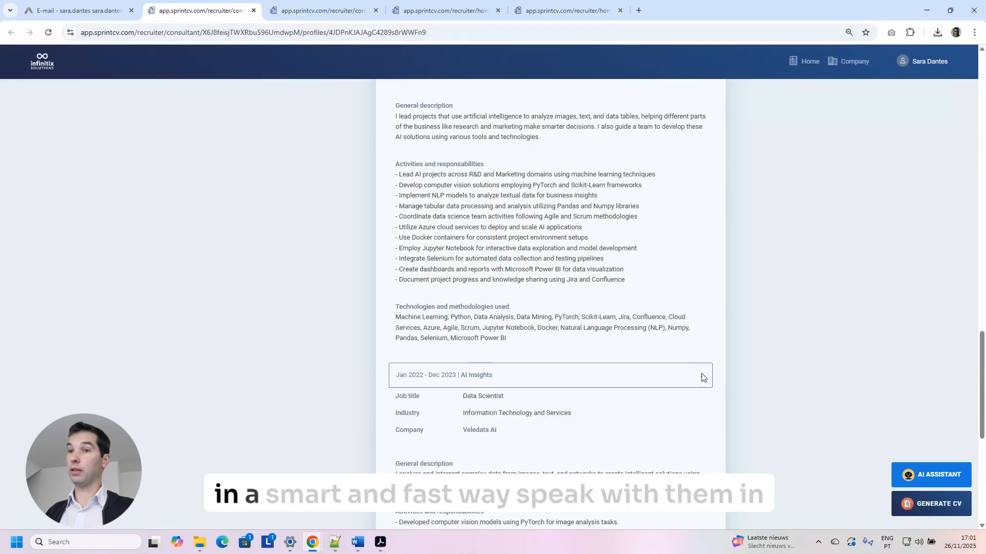
scroll(701, 376, "down", 5)
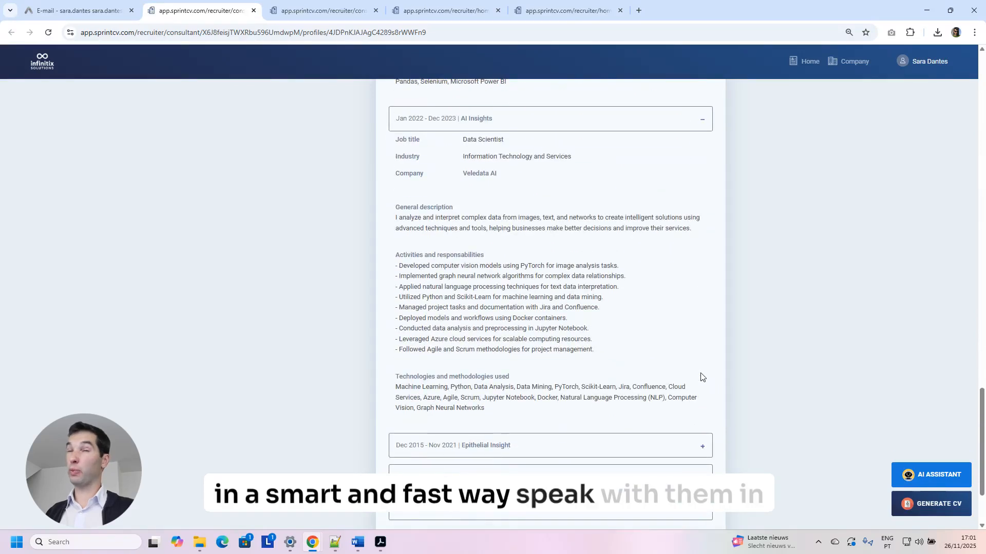
scroll(702, 377, "down", 2)
left_click(707, 349)
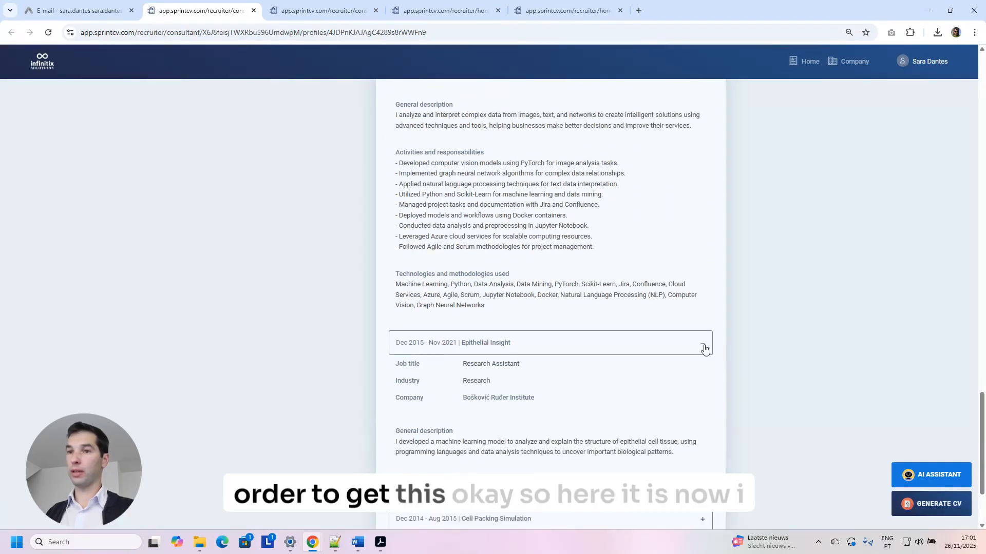
scroll(704, 354, "down", 4)
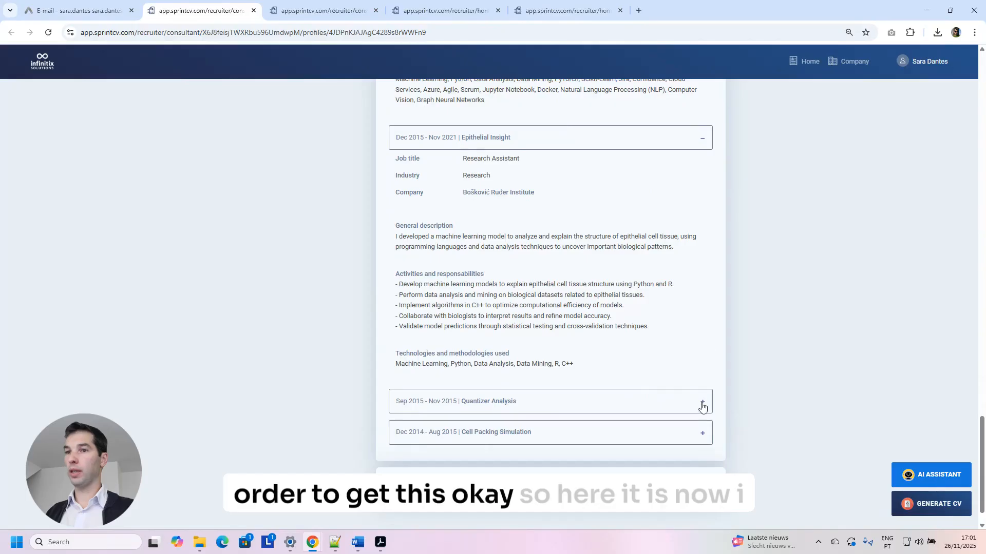
left_click(703, 406)
scroll(701, 398, "down", 4)
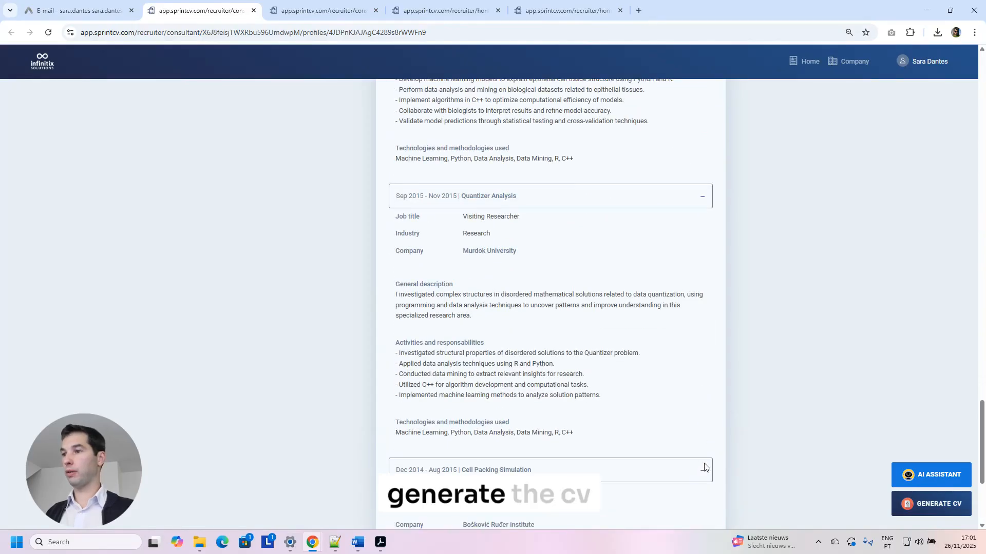
left_click(902, 501)
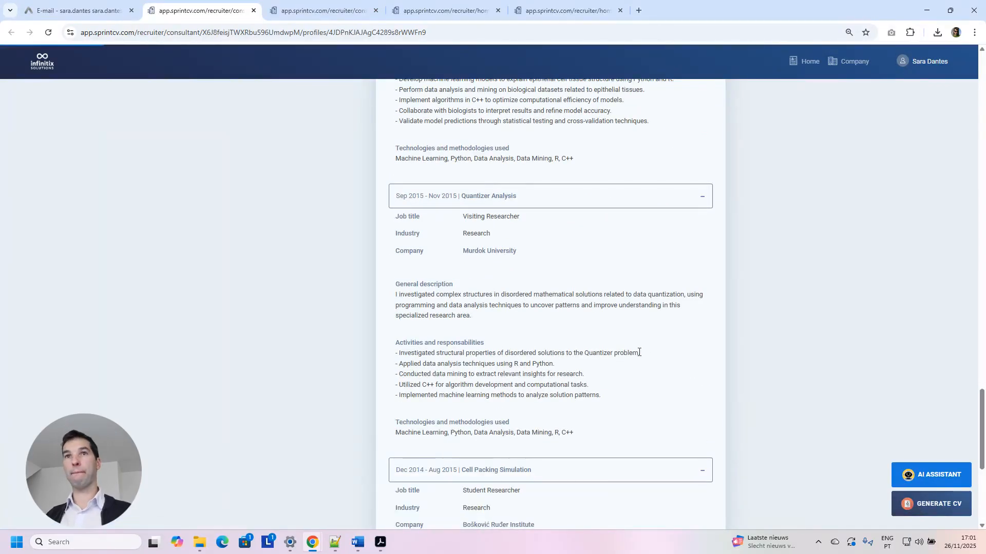
Generate a docx CV from the Infinitix CV 2025 template.
scroll(527, 293, "down", 4)
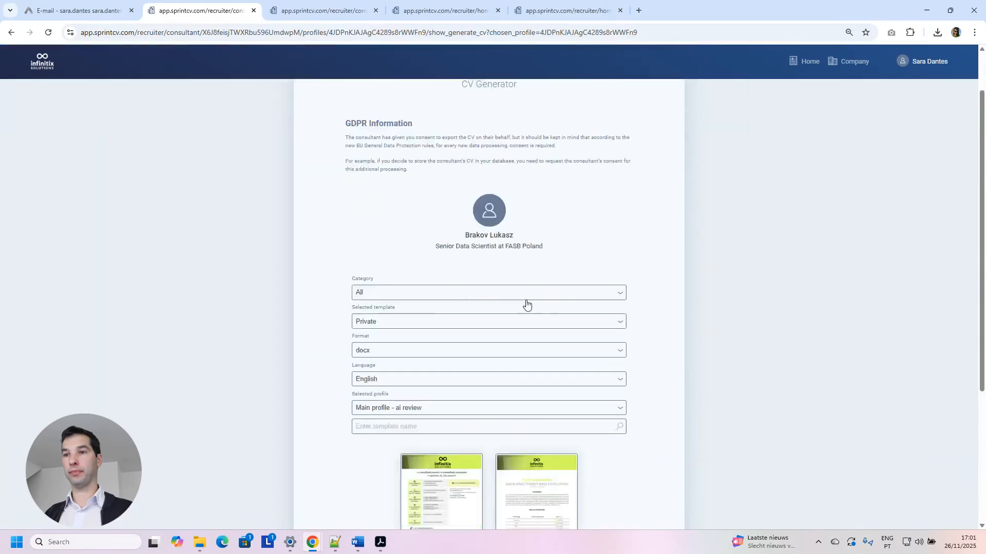
left_click(489, 488)
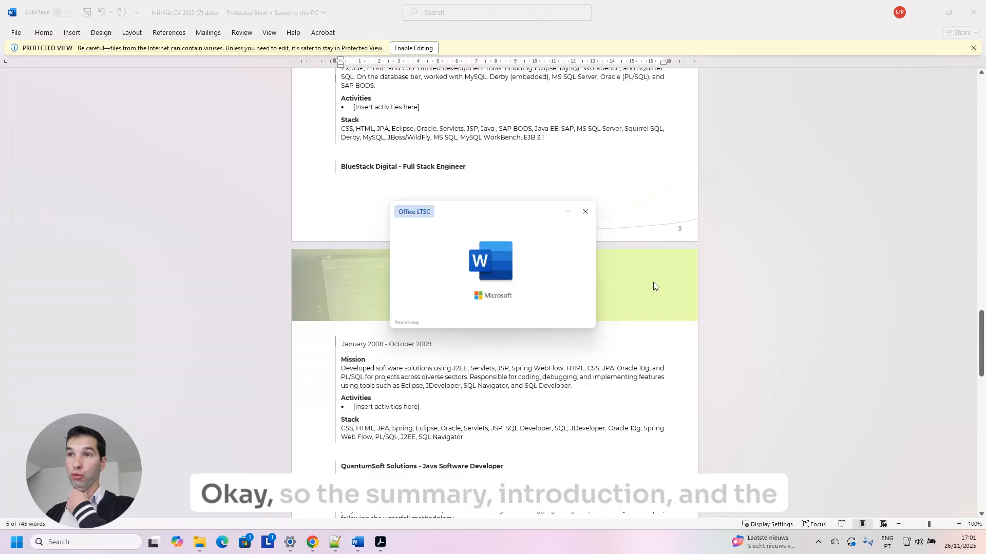
Review Infinitix CV 2025 (11).docx, close it, and minimise the remaining Word window.
scroll(531, 252, "down", 12)
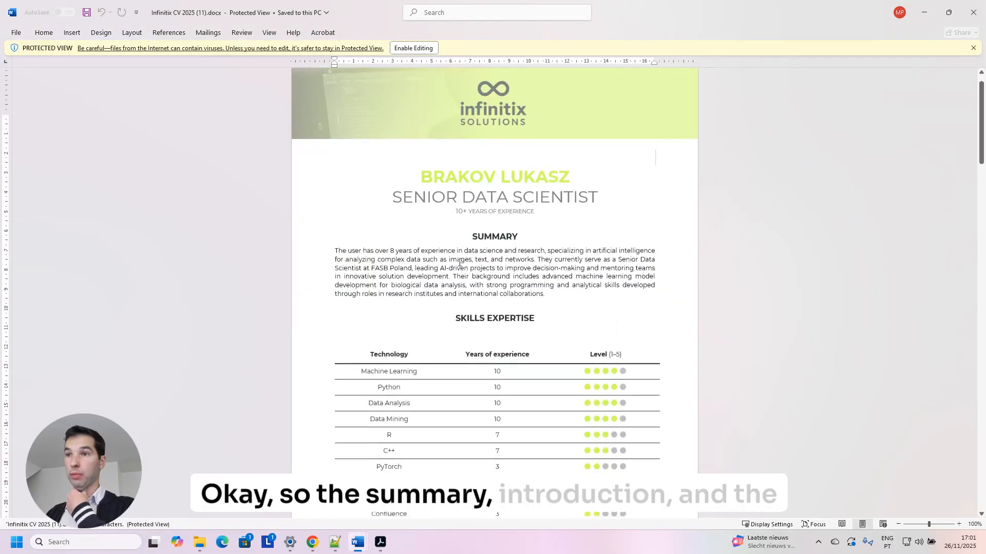
scroll(505, 270, "down", 10)
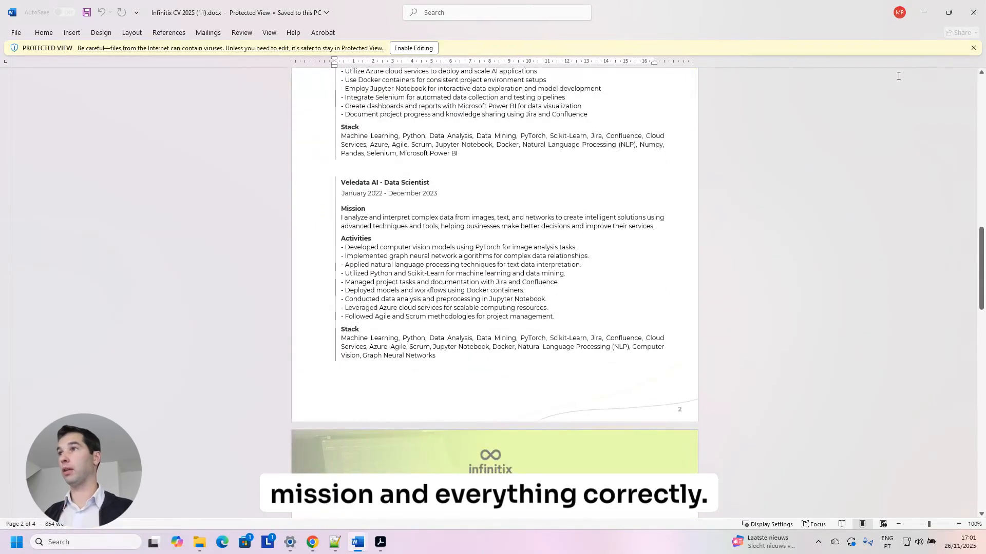
left_click(973, 12)
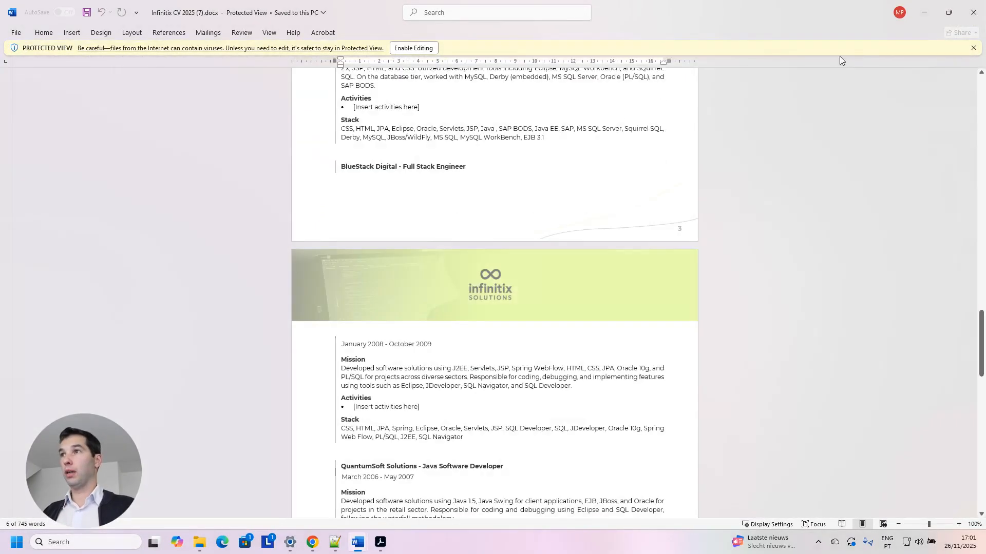
left_click(924, 12)
Generate a French PDF CV with the Infinitix CV 2025 template and dismiss the Add comment dialog.
left_click(387, 204)
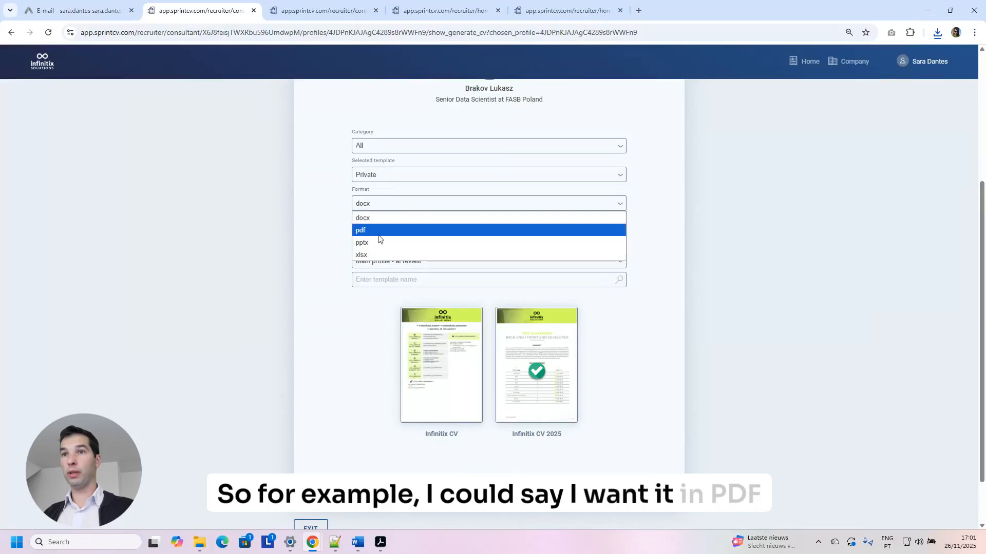
left_click(378, 231)
left_click(375, 232)
left_click(400, 284)
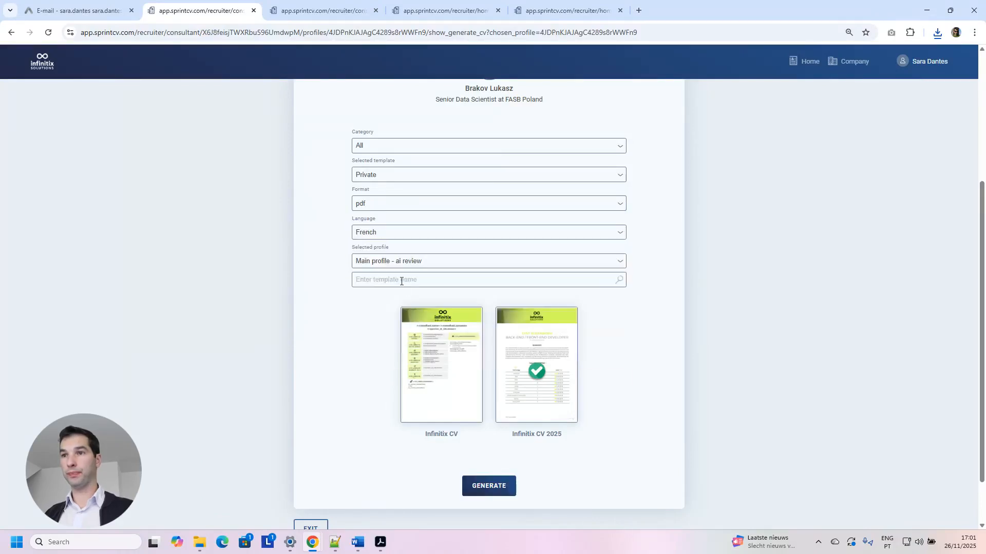
left_click(518, 355)
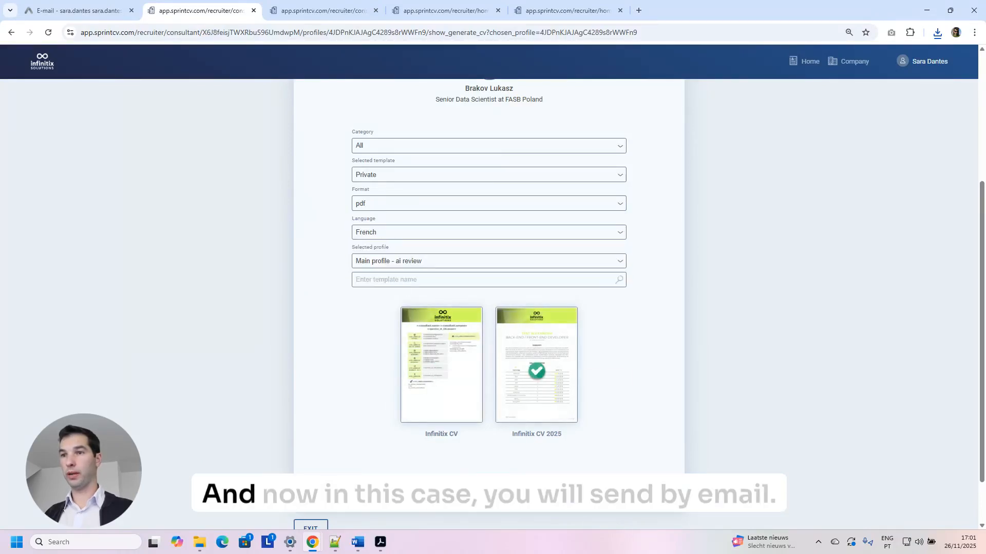
left_click(491, 486)
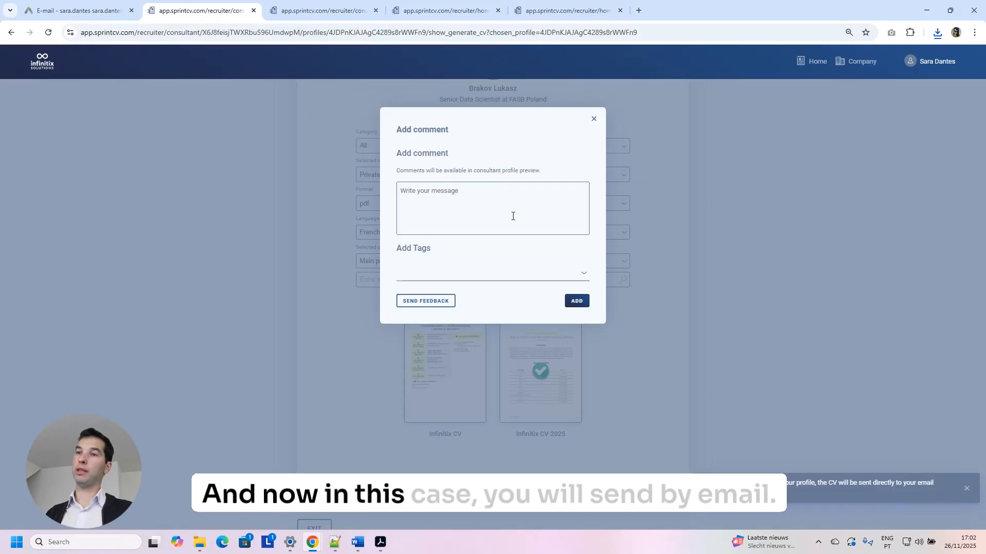
left_click(593, 120)
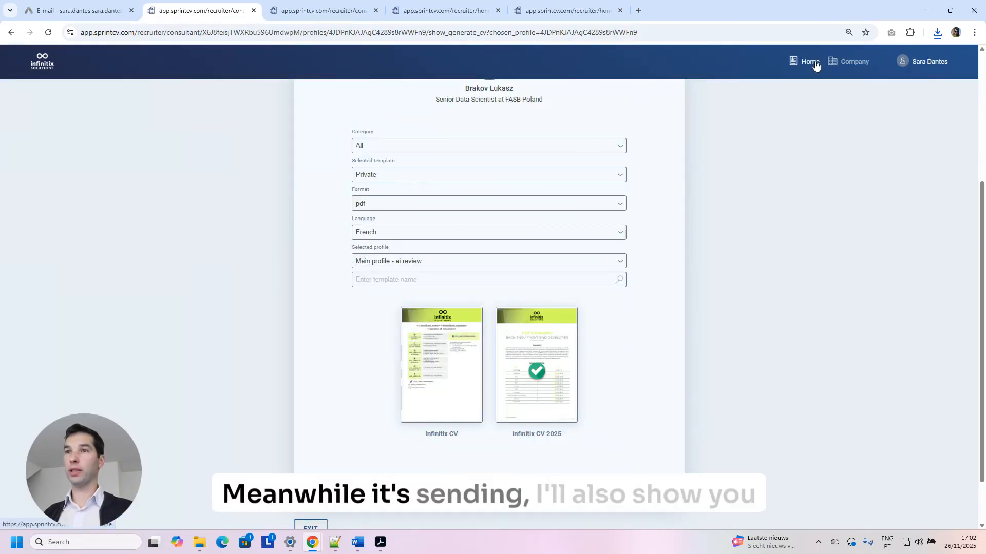
Return to the recruiter home and show the whole company team's consultants.
left_click(809, 68)
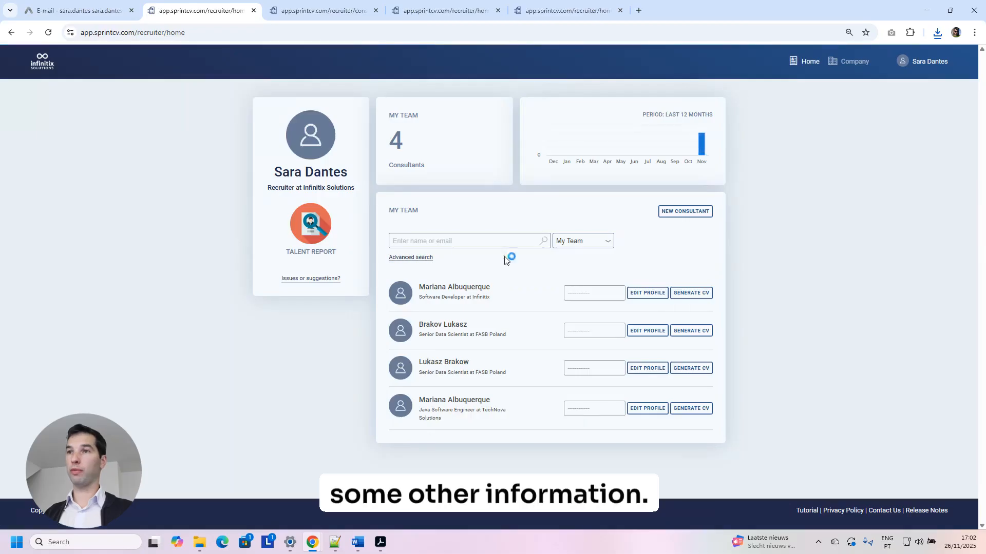
left_click(588, 245)
left_click(580, 268)
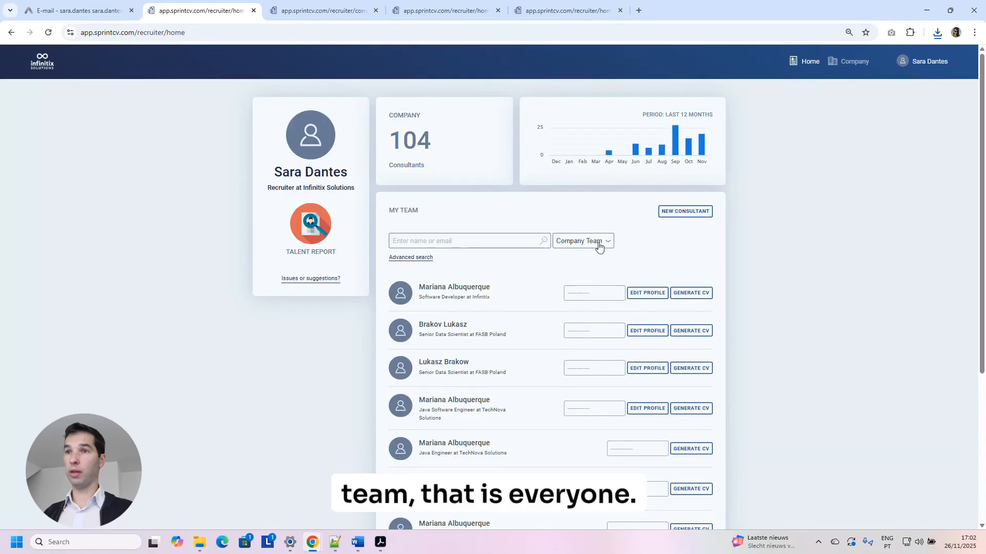
Search consultants by skills Java, Angular and AWS and export the four matching CVs.
left_click(410, 258)
scroll(428, 263, "down", 2)
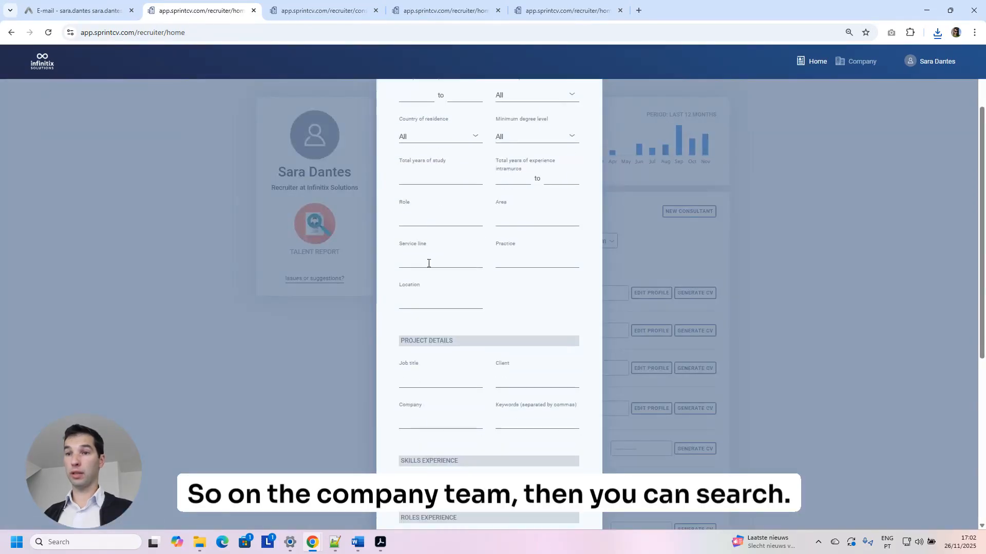
scroll(428, 263, "down", 3)
scroll(431, 277, "down", 2)
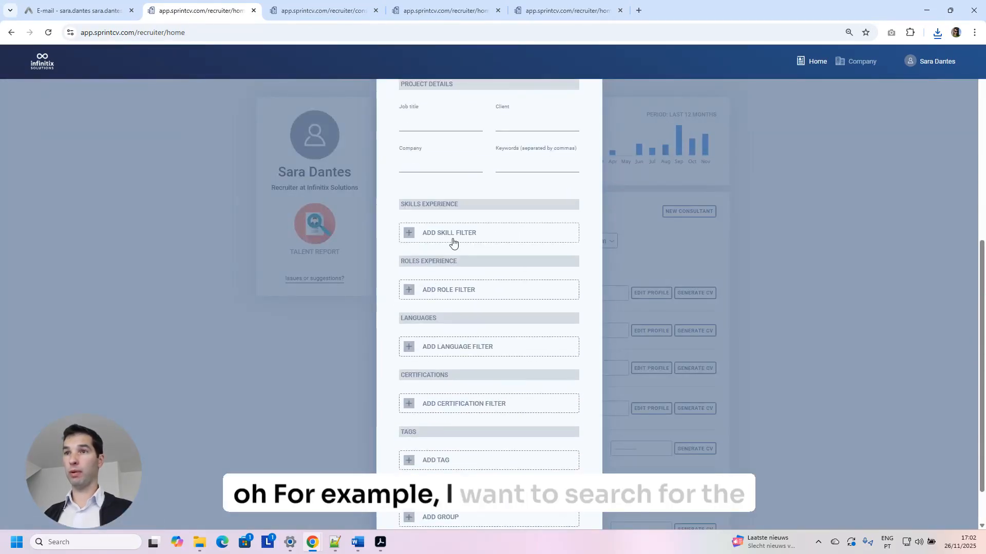
left_click(441, 236)
type("Java")
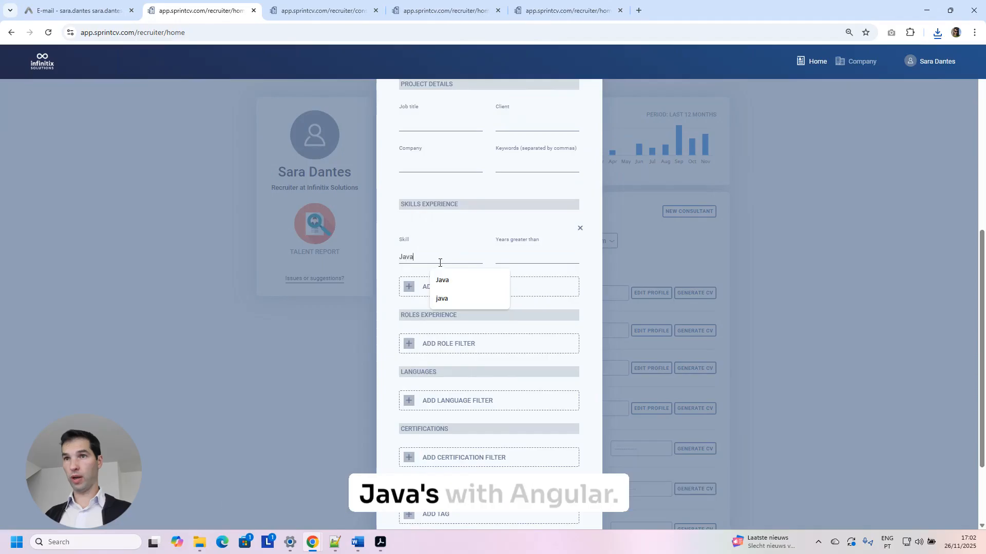
left_click(440, 281)
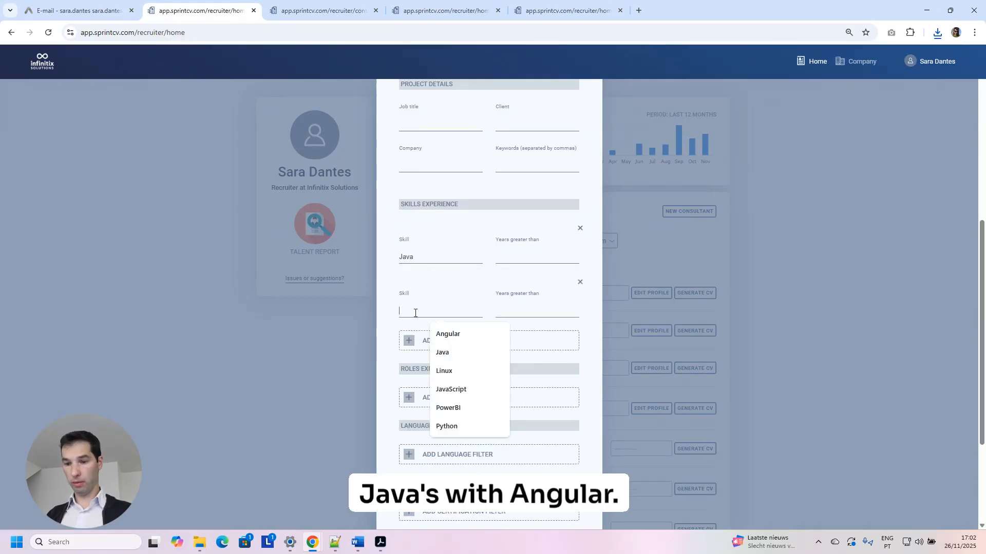
type("Angular")
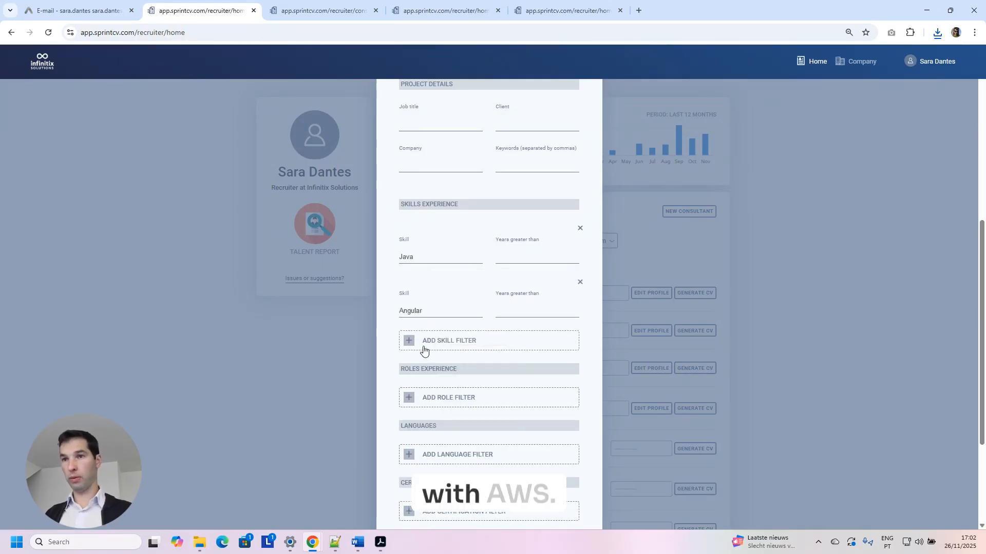
left_click(424, 343)
left_click(421, 368)
type("AWS")
scroll(455, 345, "down", 5)
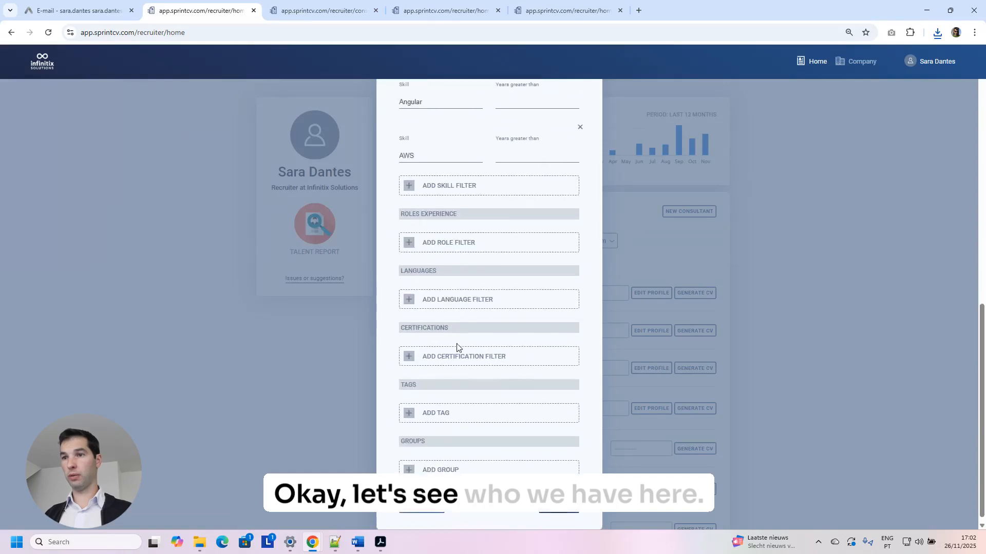
left_click(559, 503)
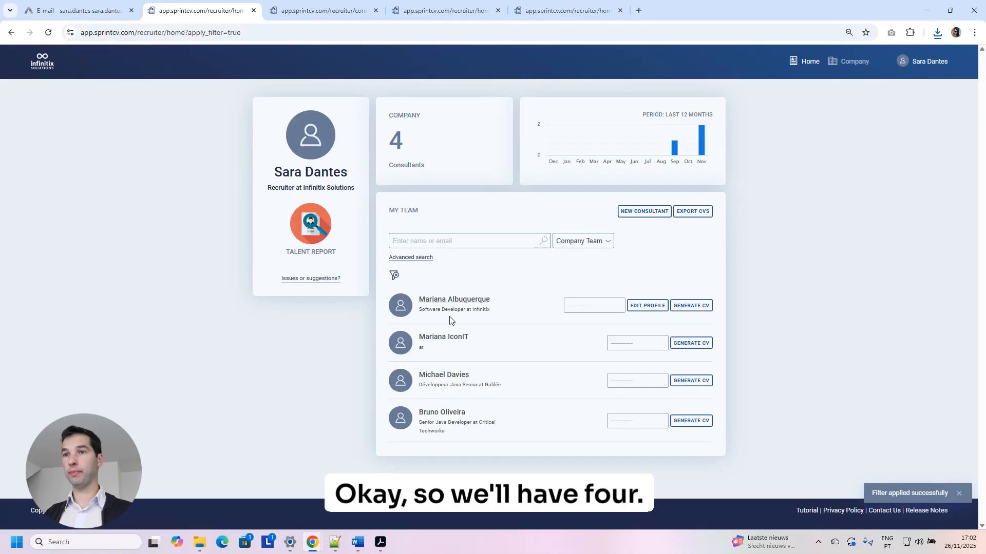
left_click(707, 214)
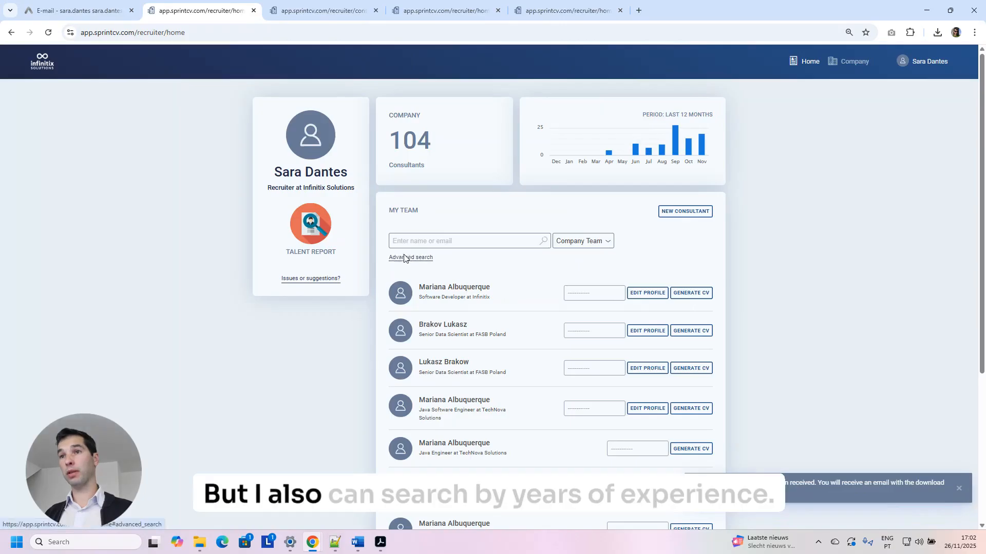
Filter the advanced search to over 10 years of Java and over 2 years of Angular.
left_click(404, 257)
scroll(503, 267, "down", 5)
left_click(510, 311)
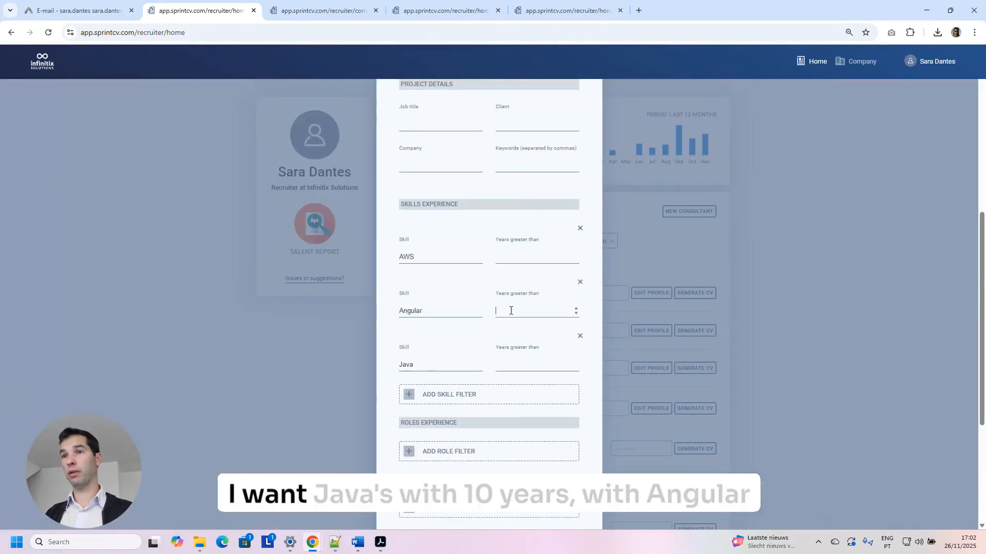
left_click(508, 360)
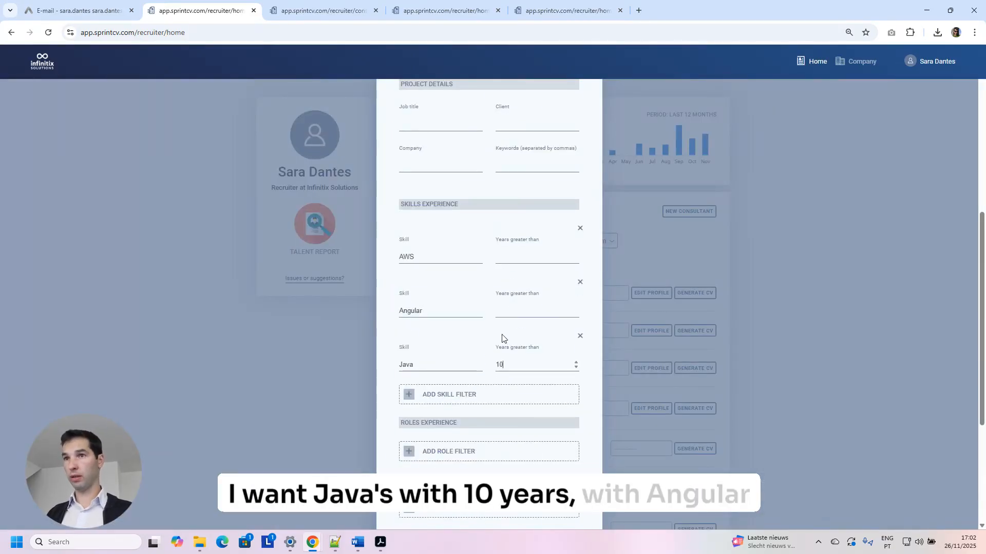
left_click(505, 310)
type("2")
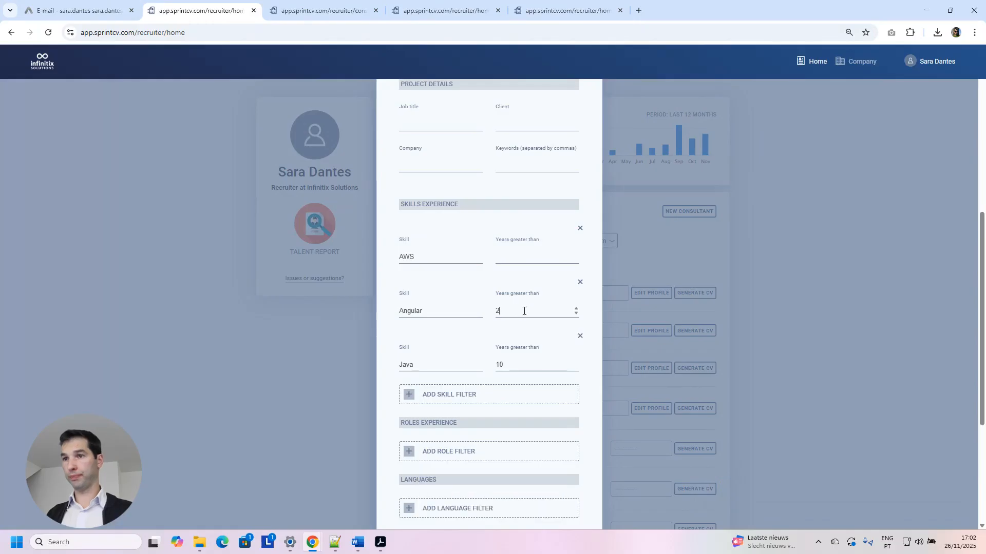
scroll(537, 427, "down", 4)
left_click(557, 500)
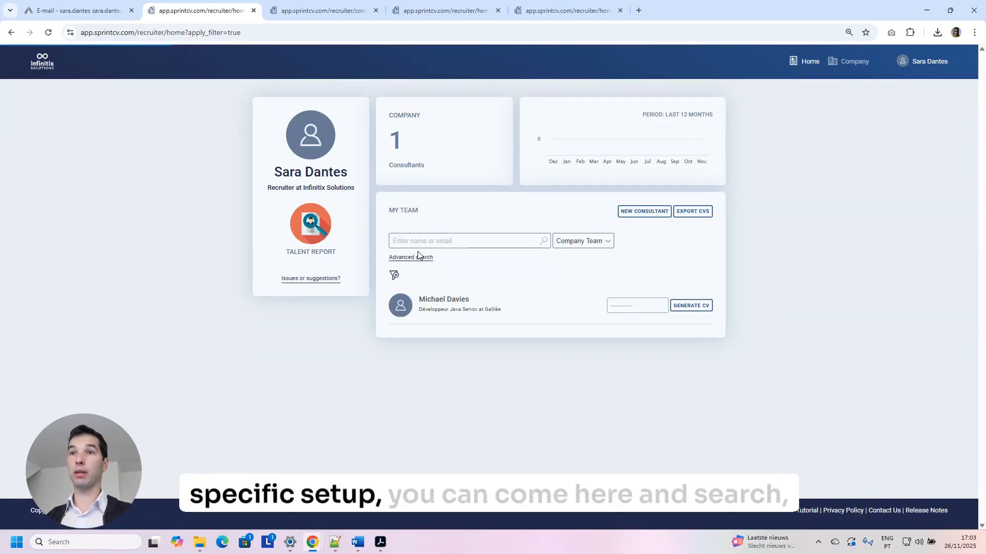
scroll(411, 264, "down", 1)
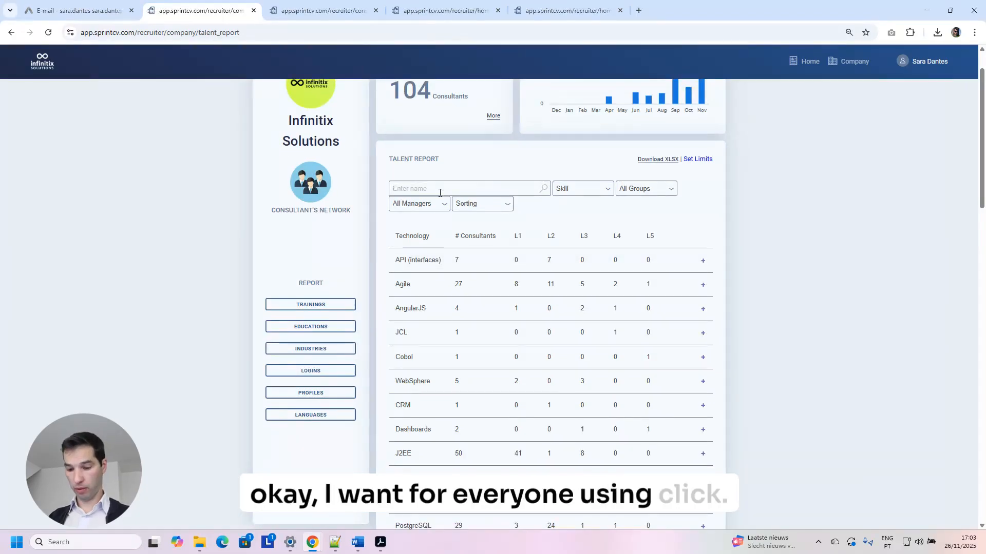
Search the Talent Report for Qlik, review the Qlikview consultants, then clear the search.
type("lik")
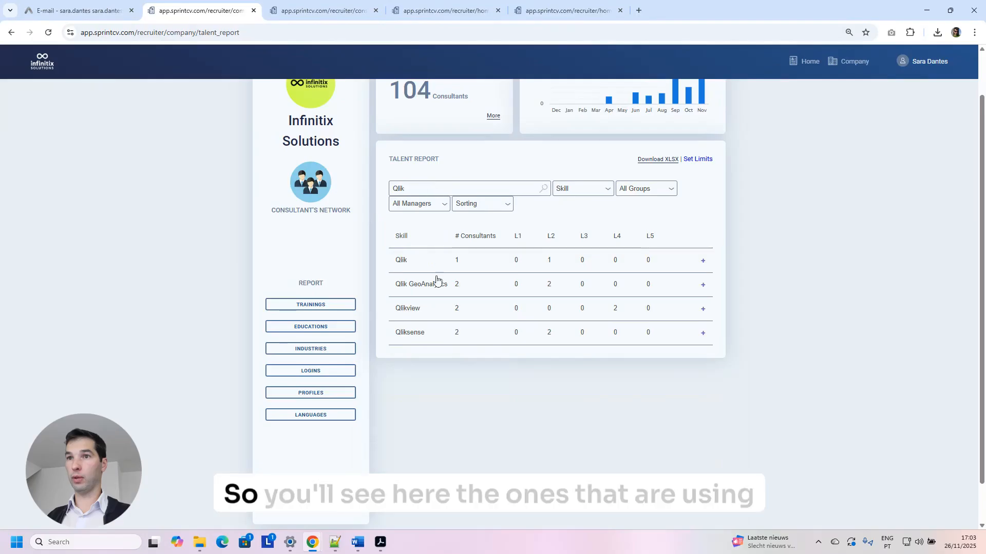
left_click(702, 310)
left_click(701, 310)
scroll(703, 316, "down", 1)
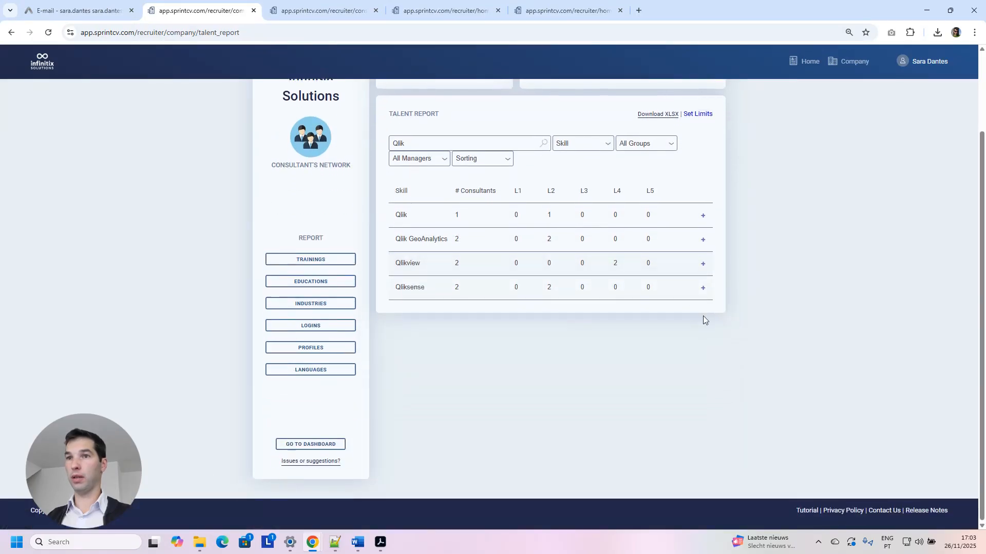
scroll(514, 223, "up", 2)
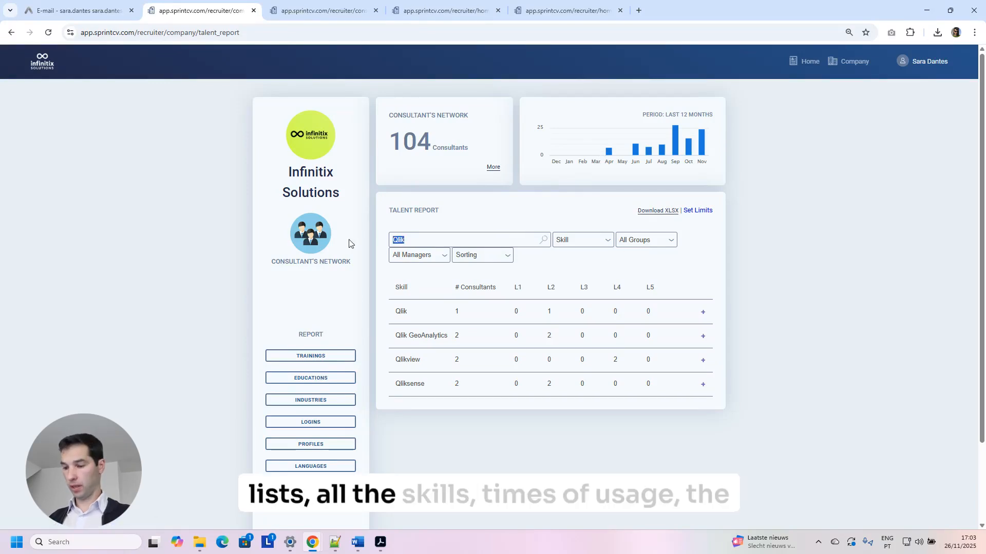
key("BackSpace")
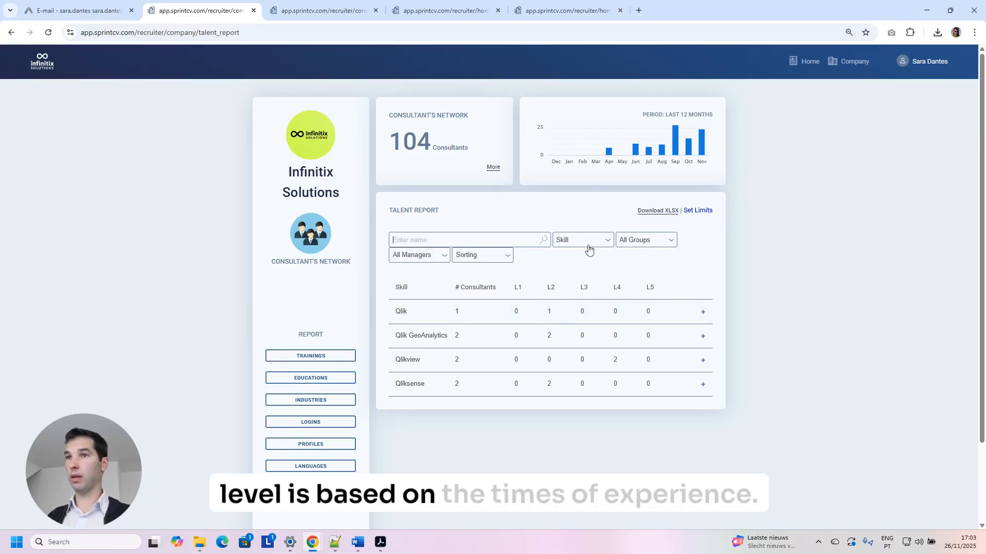
Check the L1 minimum and maximum years in Set Limits, close it unchanged, and return Home.
left_click(693, 212)
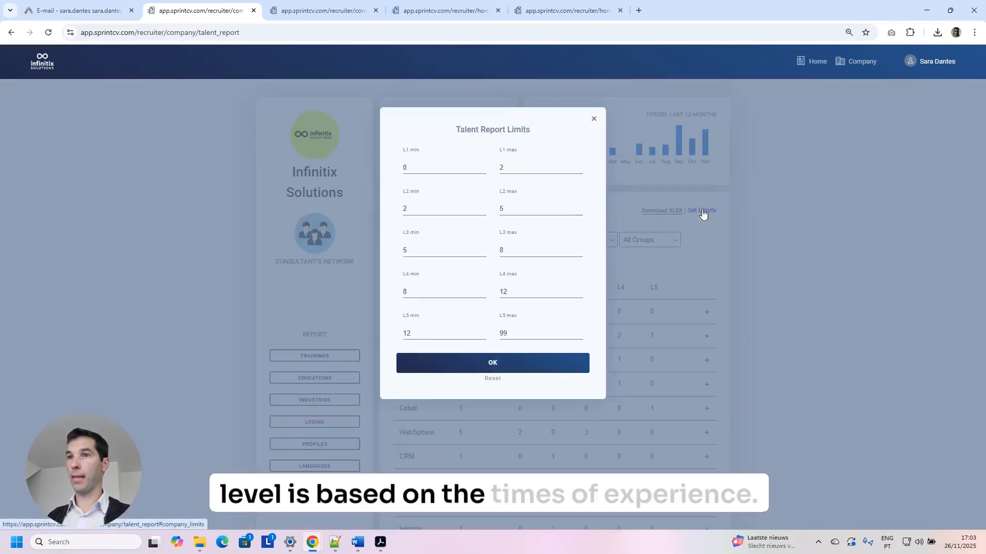
left_click(431, 168)
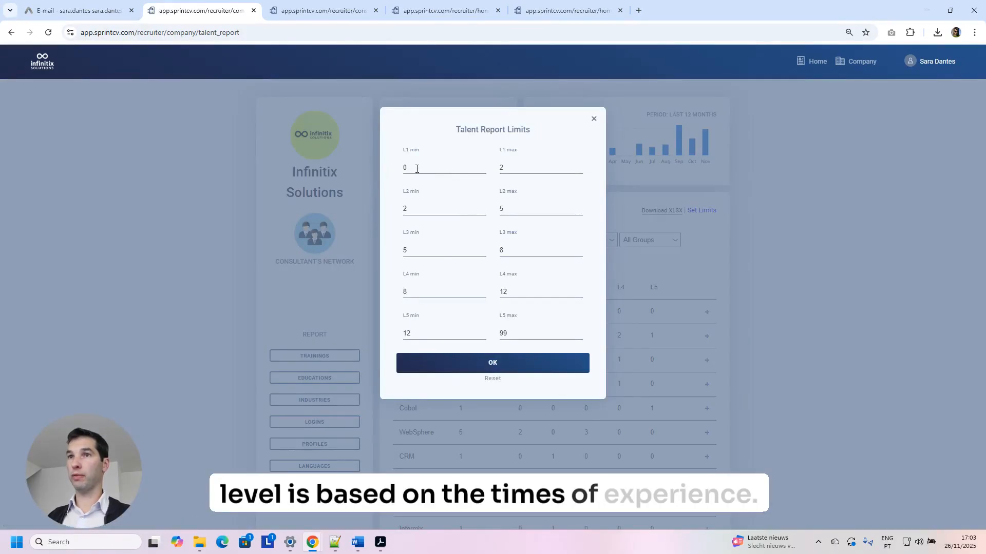
left_click(512, 168)
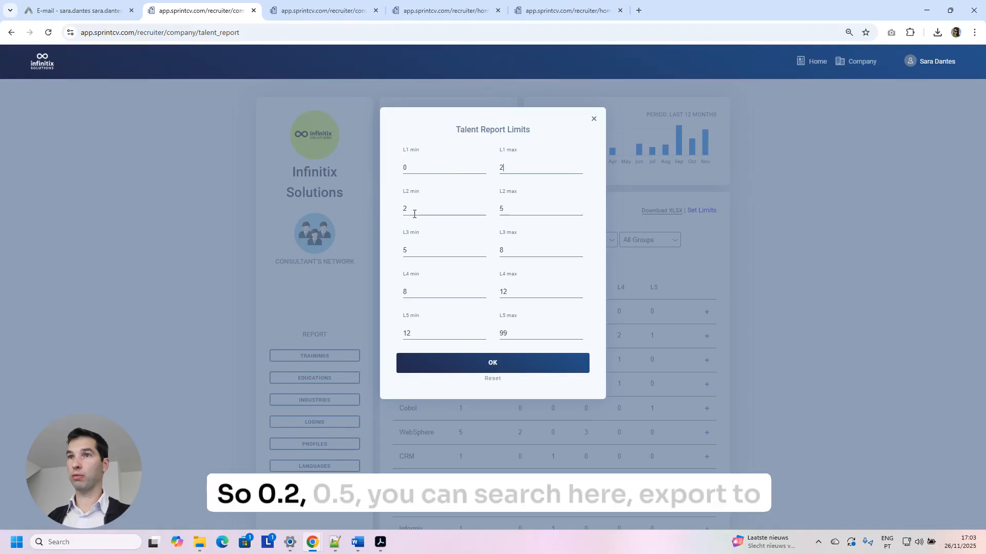
left_click(594, 119)
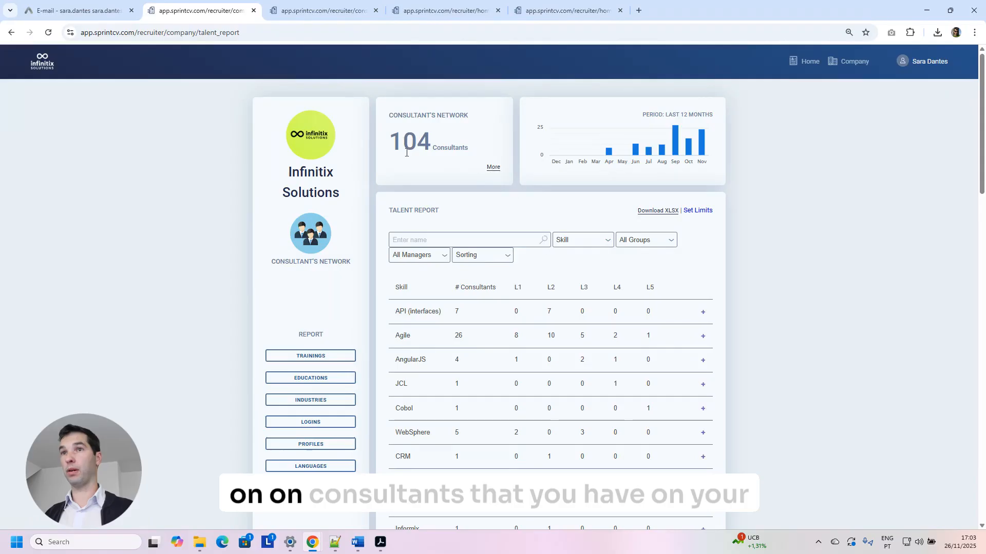
left_click_drag(389, 142, 481, 150)
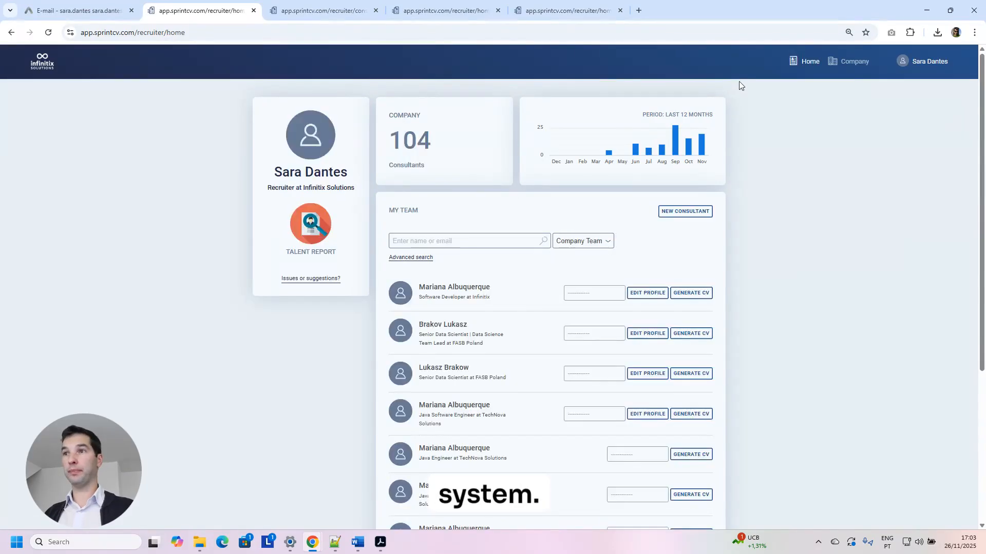
Tag the first Software Developer consultant's profile with remoteonly.
left_click(838, 73)
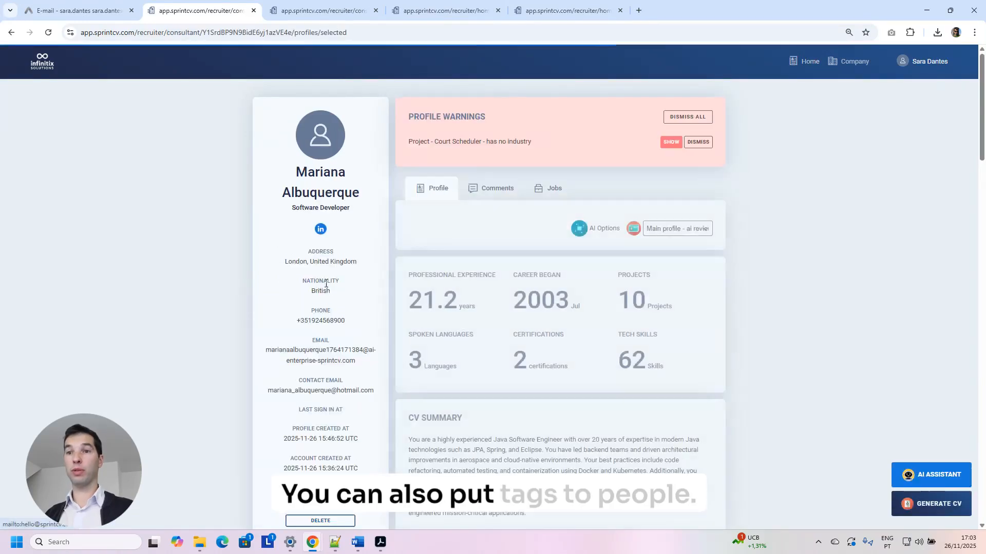
scroll(313, 324, "down", 8)
left_click(324, 179)
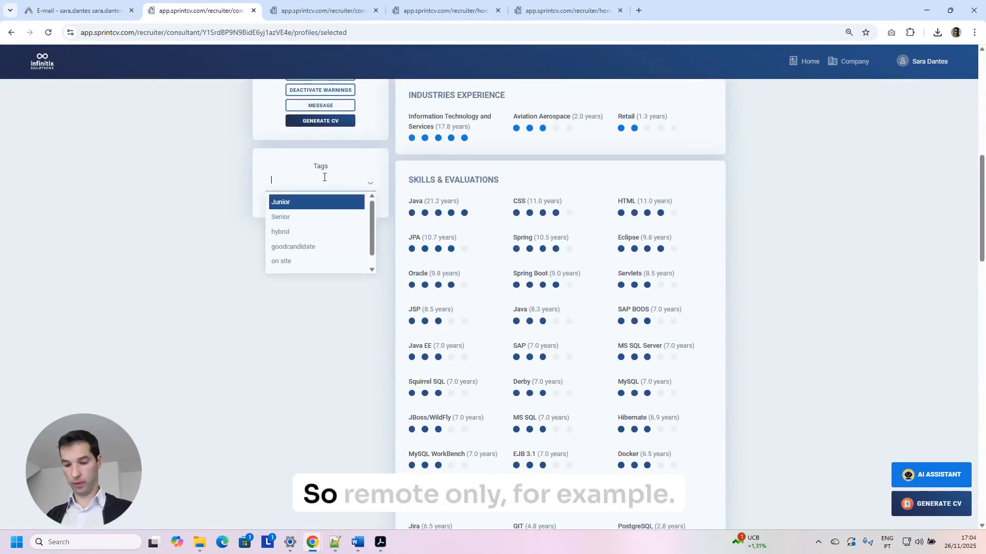
type("remoteonly")
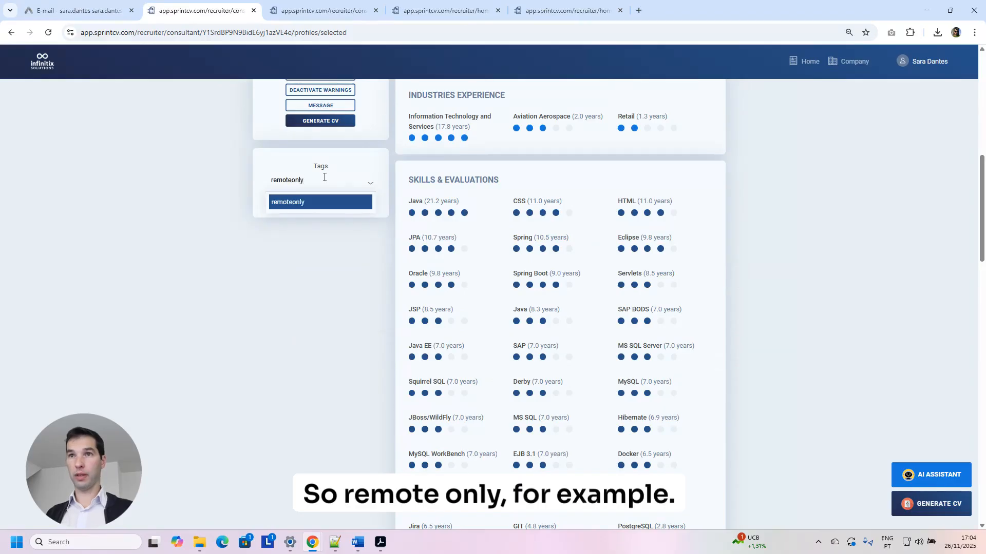
key("Return")
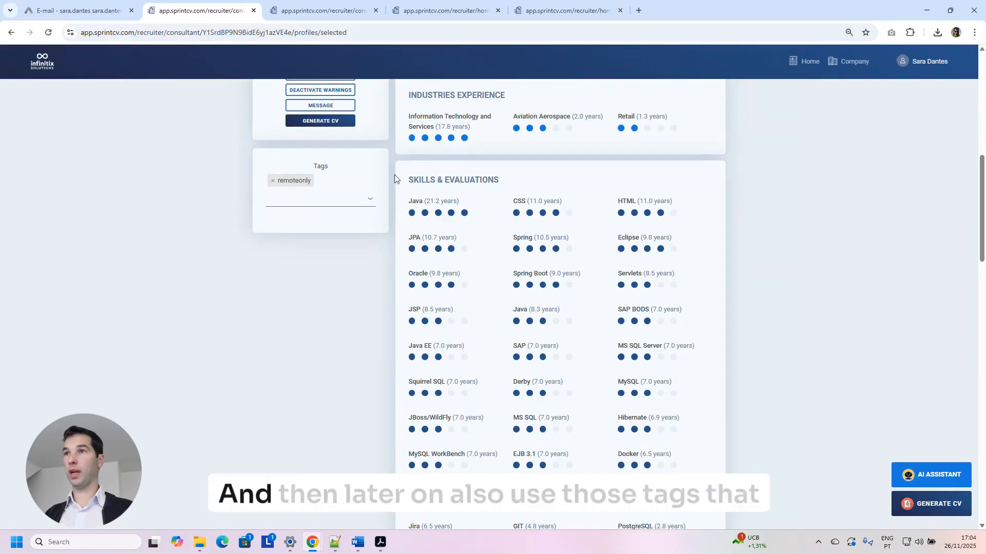
scroll(979, 85, "up", 5)
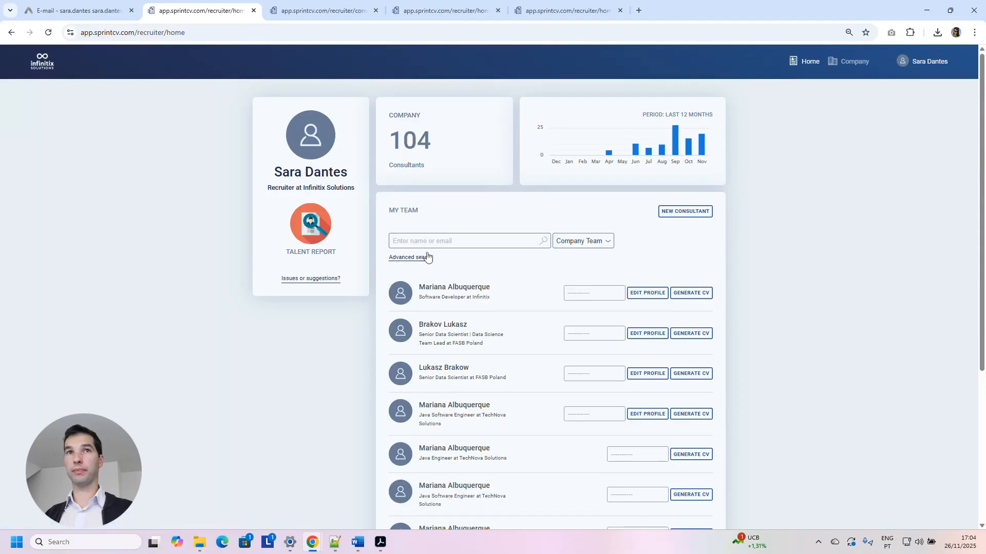
Return to the recruiter home page, open Advanced search and clear all previous filters.
left_click(12, 33)
left_click(823, 58)
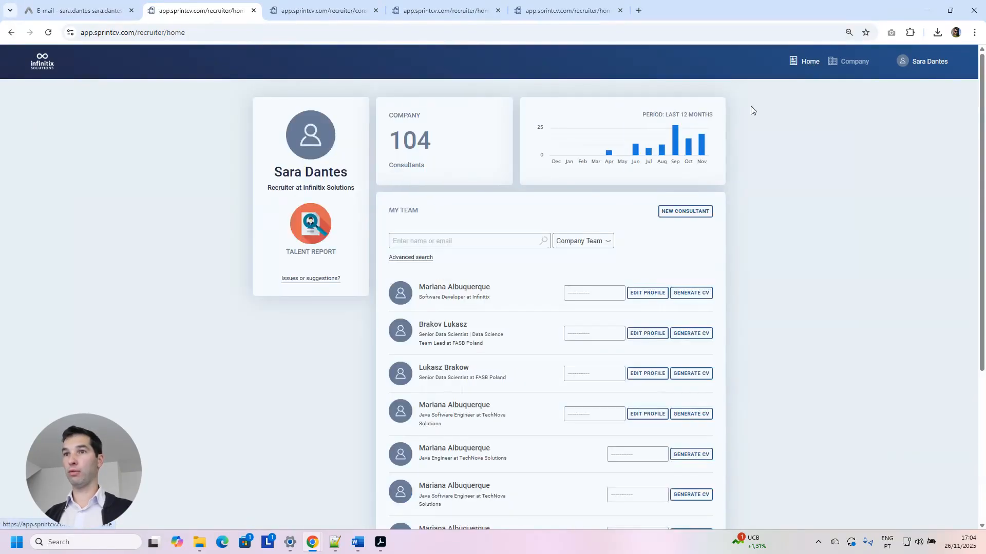
left_click(419, 264)
scroll(473, 277, "down", 3)
scroll(476, 273, "down", 5)
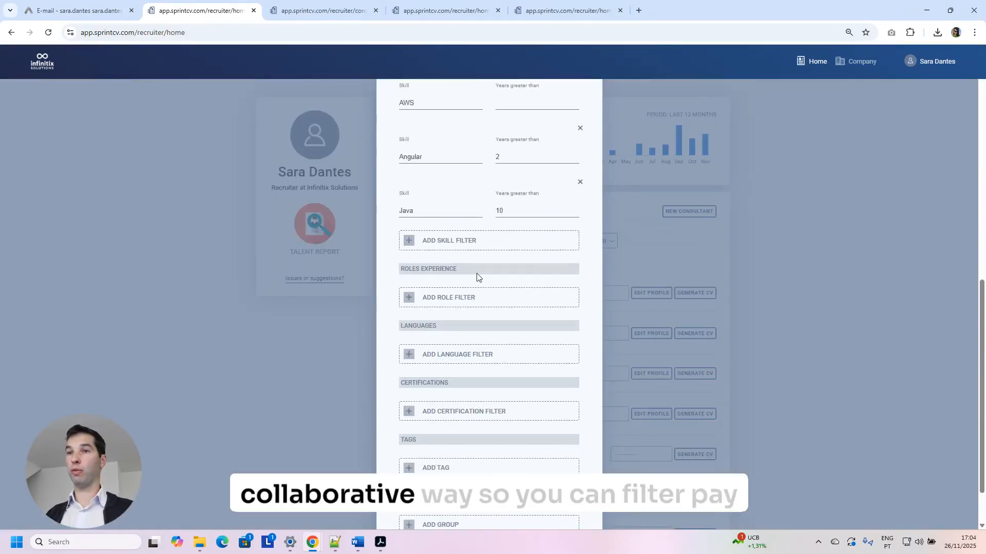
scroll(476, 273, "up", 10)
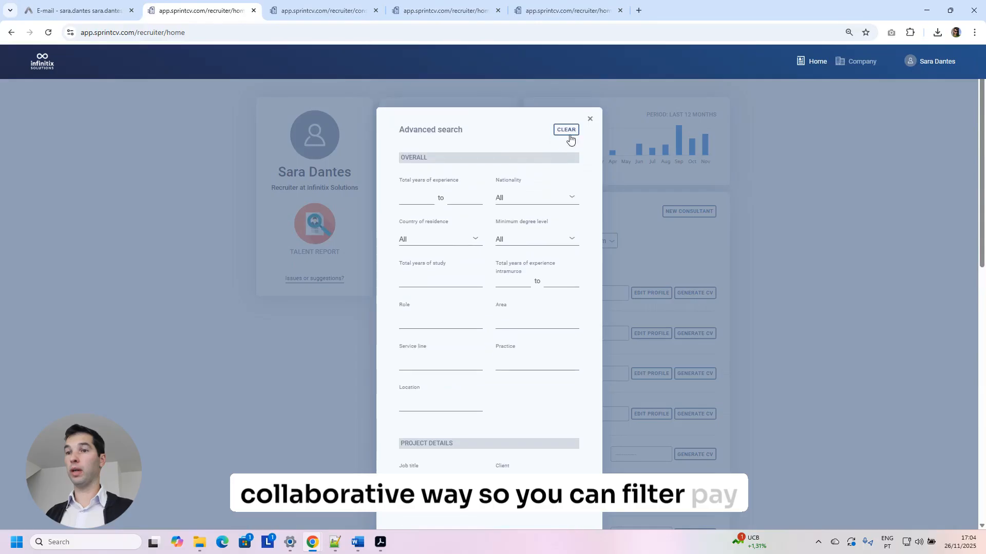
scroll(552, 196, "down", 6)
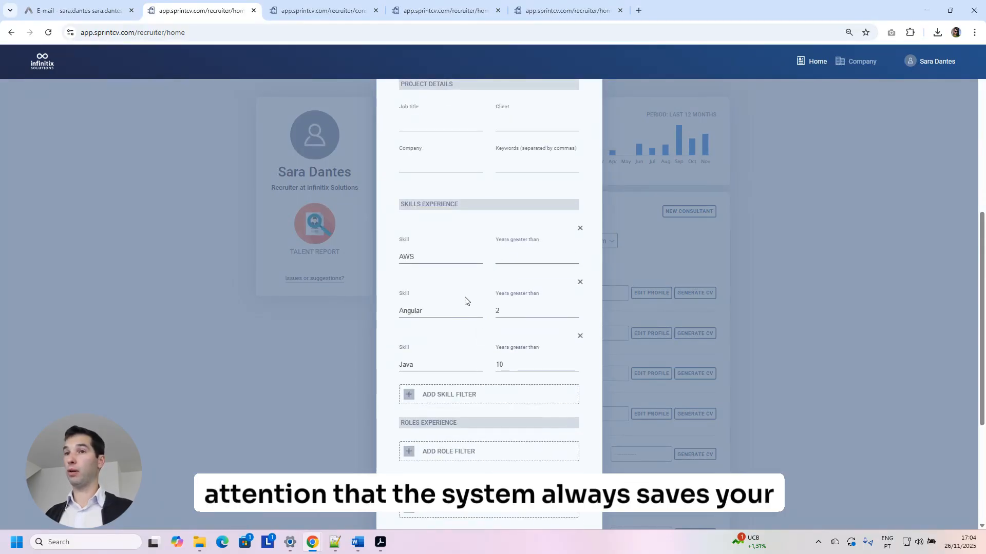
scroll(476, 308, "up", 7)
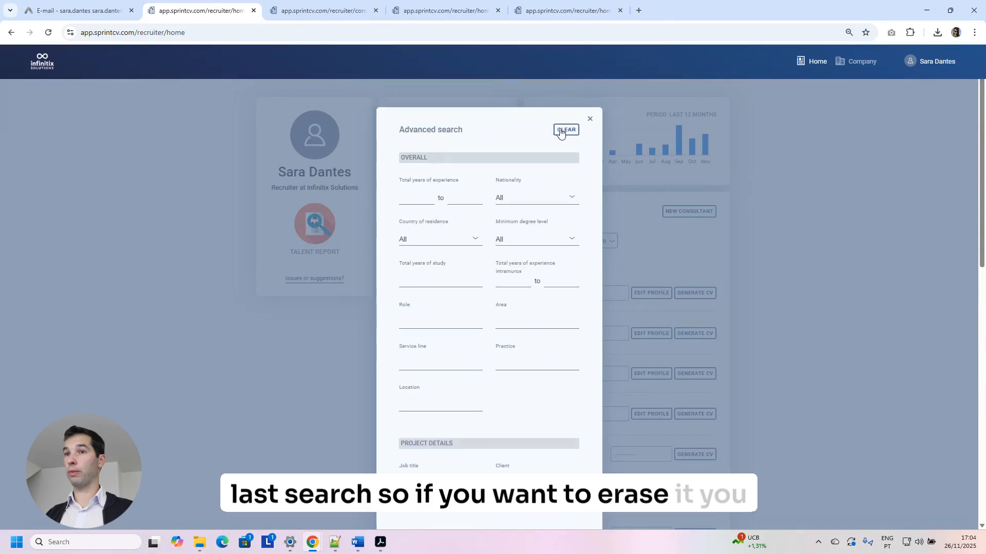
left_click(562, 131)
Add a remoteonly tag filter and run the search.
scroll(469, 339, "down", 8)
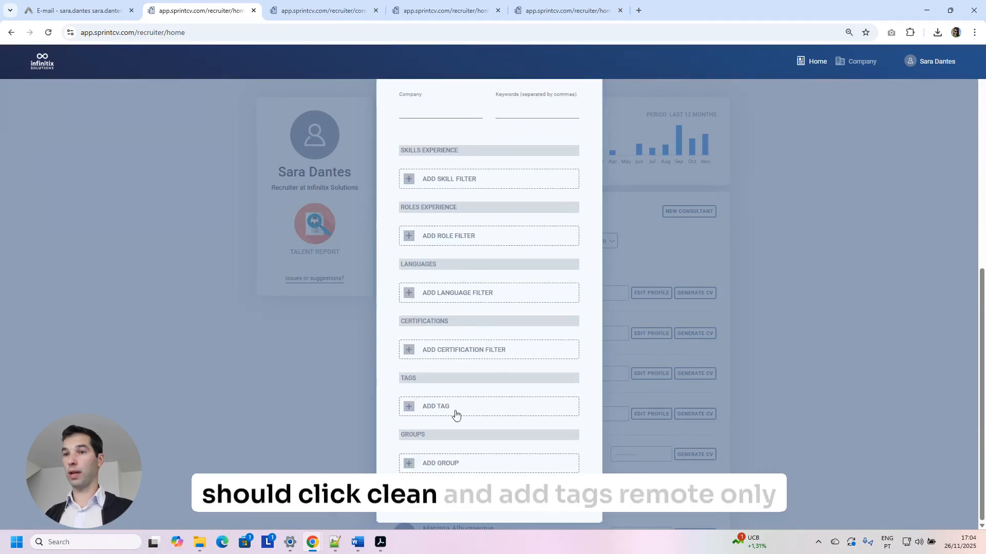
left_click(443, 413)
left_click(442, 413)
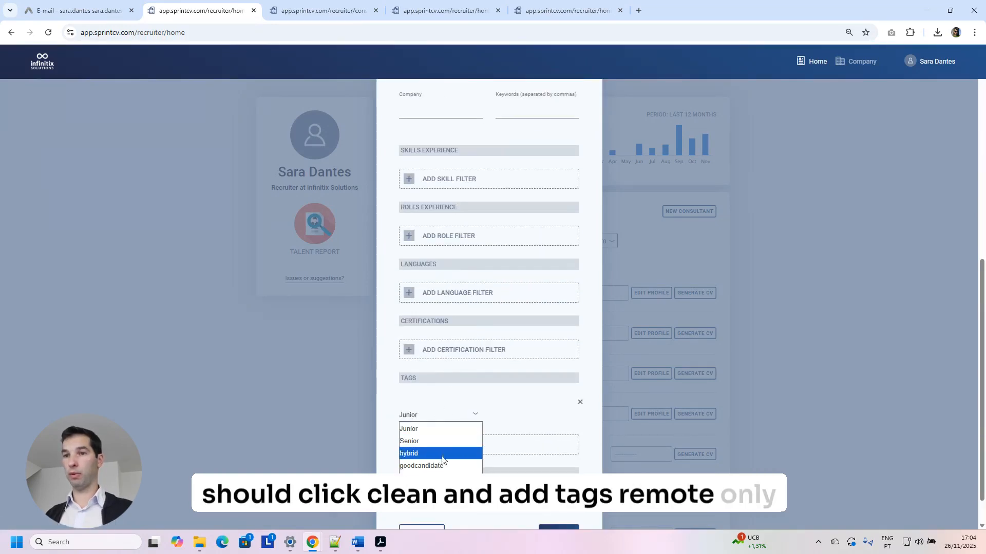
left_click(452, 477)
scroll(478, 411, "down", 1)
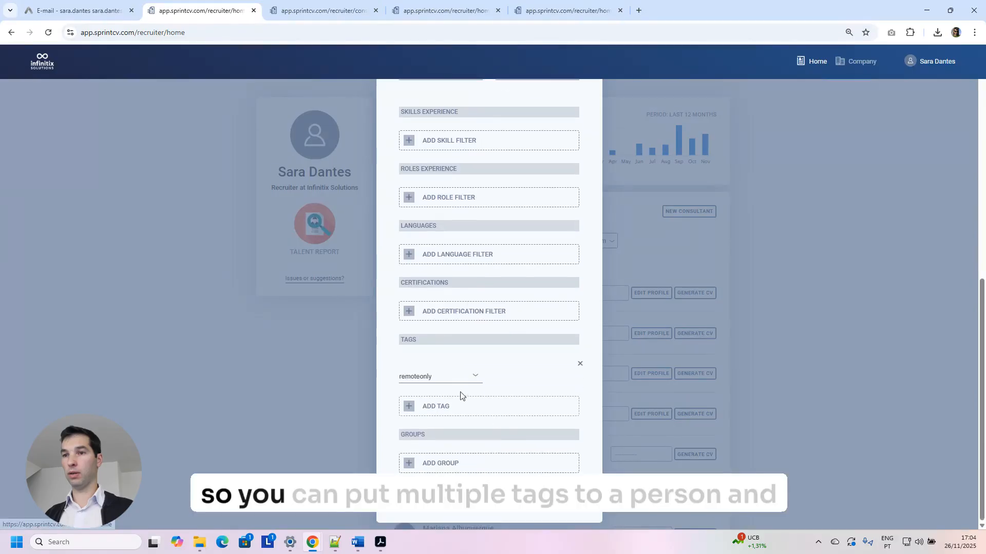
left_click(489, 496)
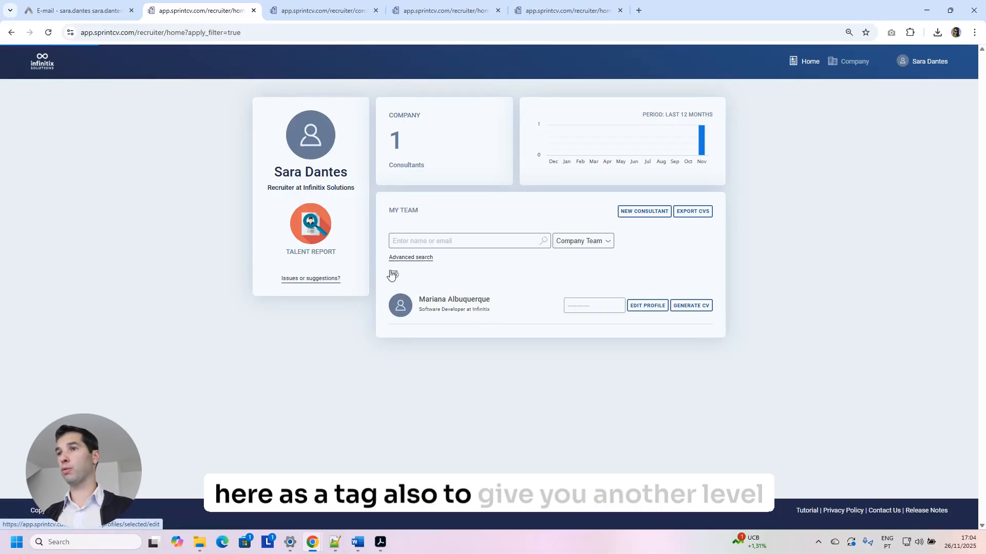
Remove the tag filter so all consultants list again, back on the recruiter home page.
left_click(393, 276)
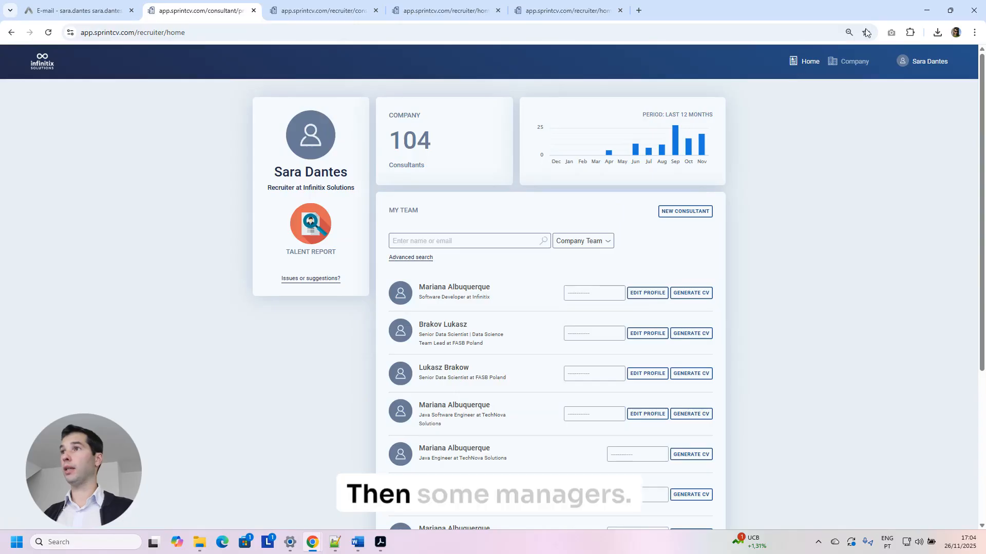
left_click(850, 64)
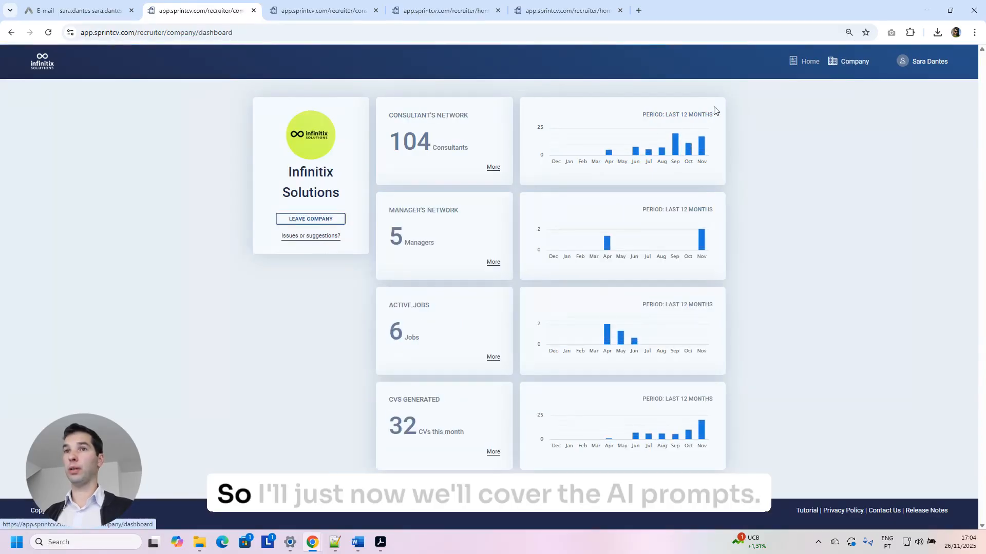
left_click(806, 63)
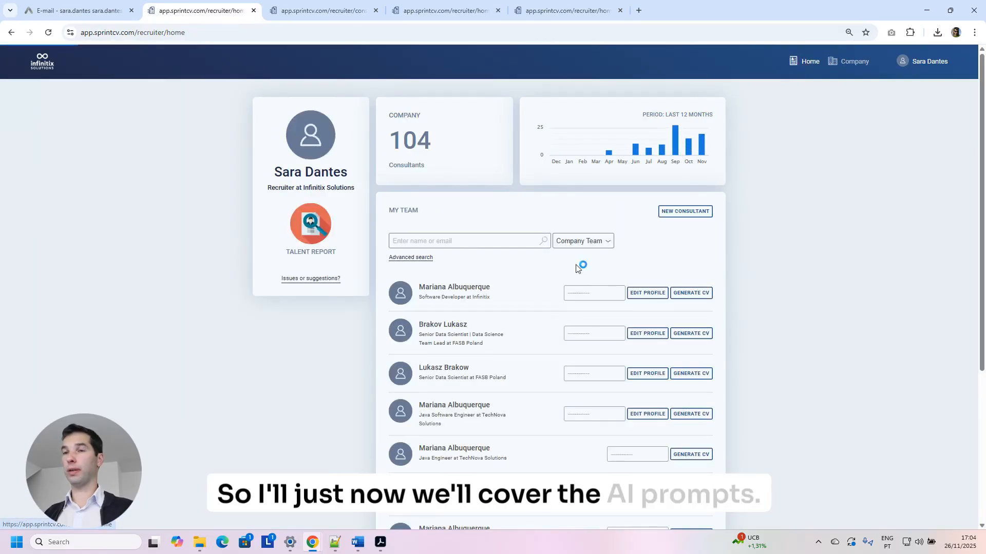
left_click(477, 291)
scroll(318, 353, "down", 5)
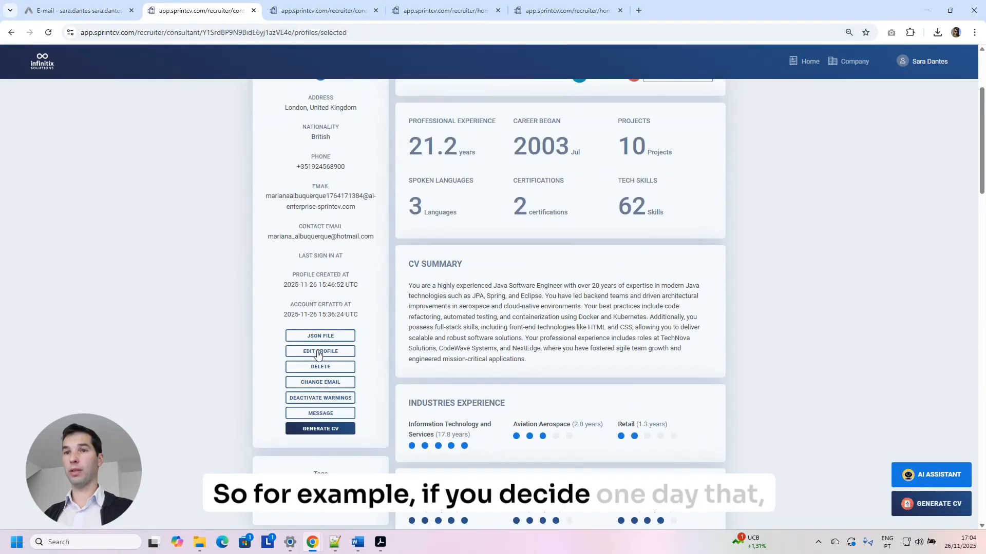
left_click(319, 352)
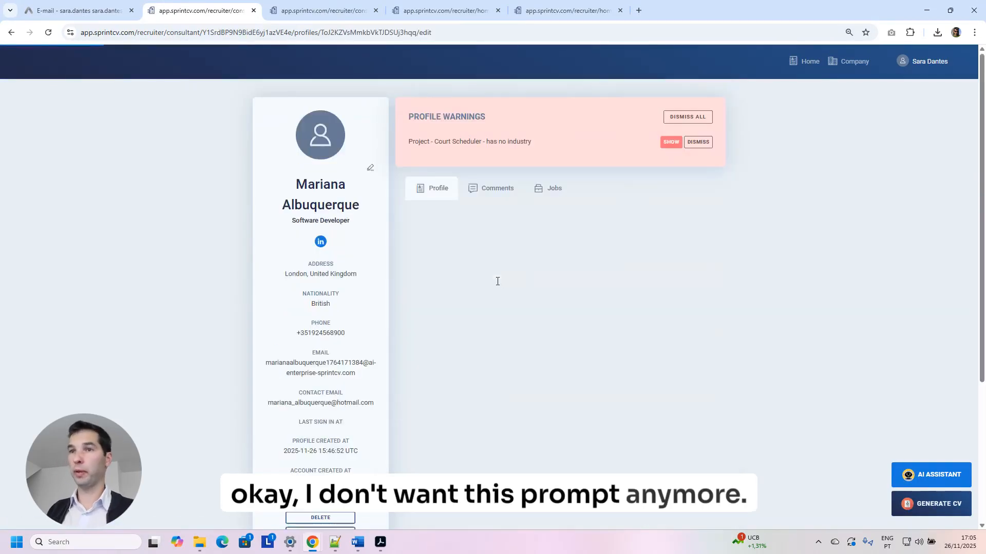
scroll(600, 266, "down", 3)
left_click(707, 263)
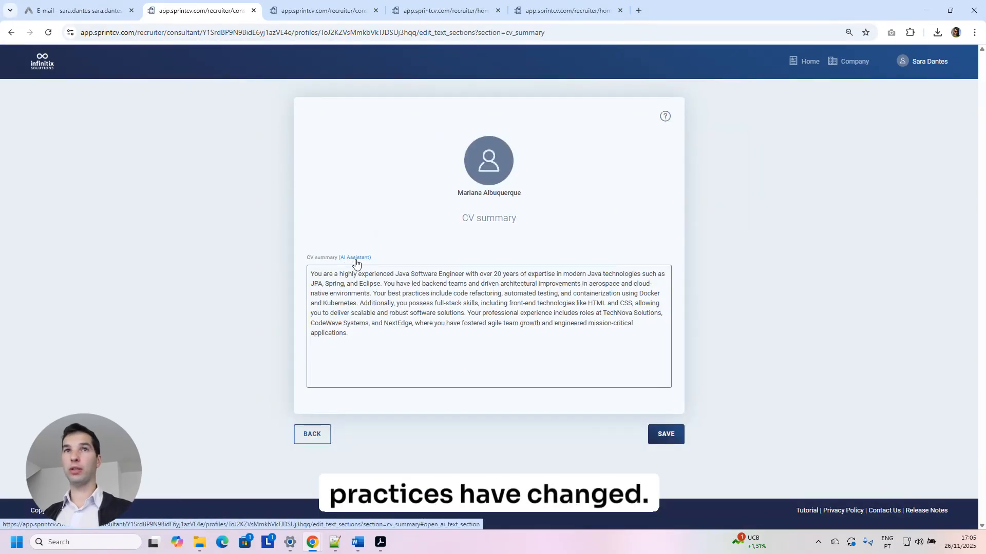
Replace 'in first person' with 'bullet points' in the AI prompt and generate the new summary.
left_click(356, 258)
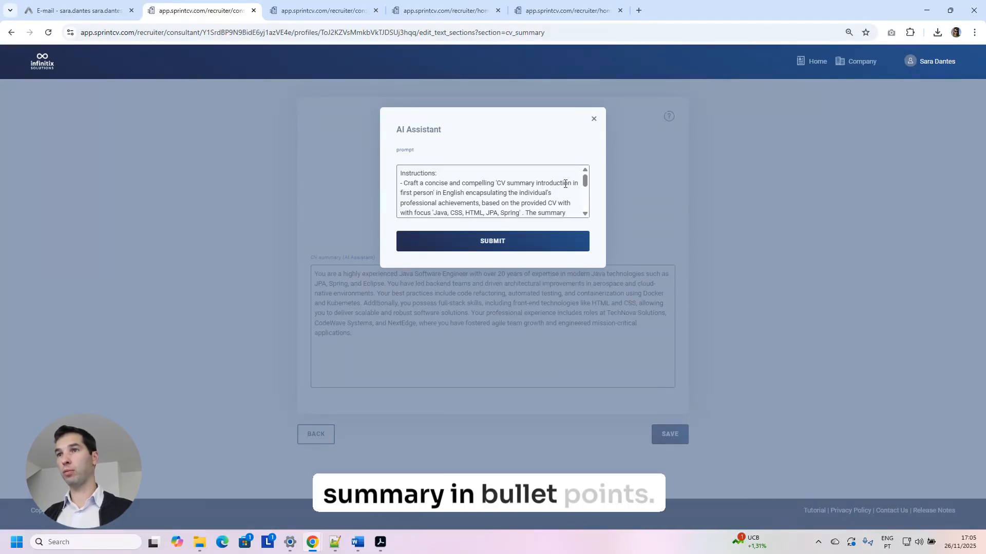
left_click_drag(571, 184, 434, 194)
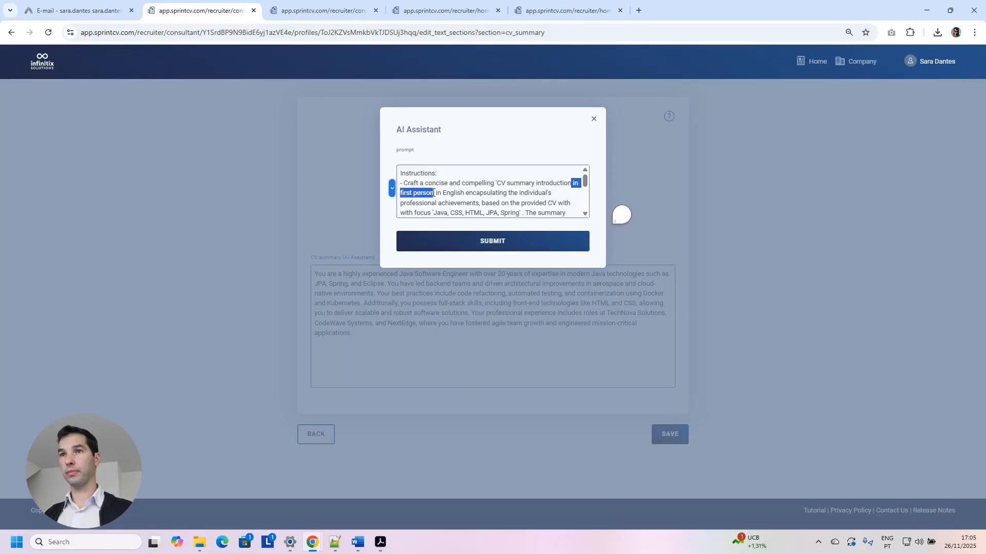
type("bullet")
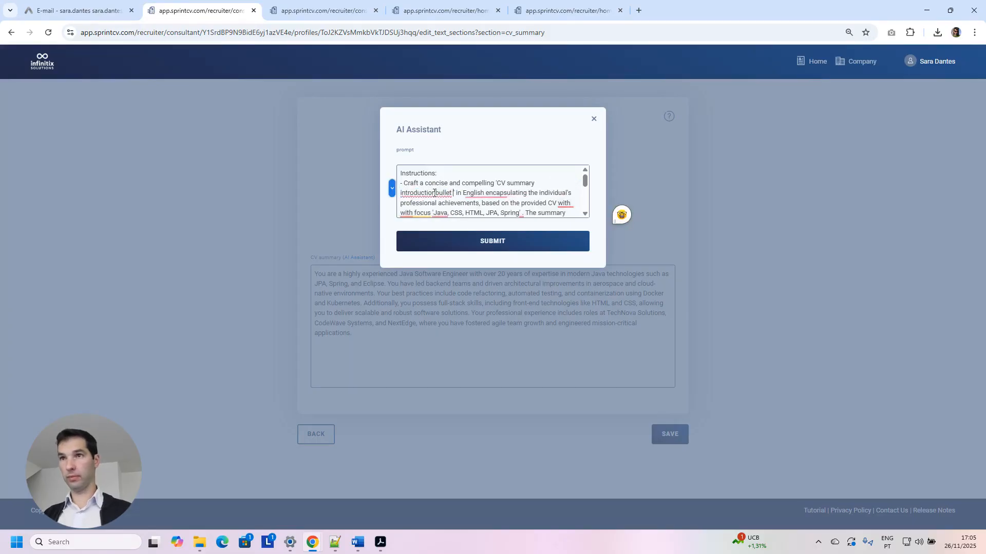
type(" points")
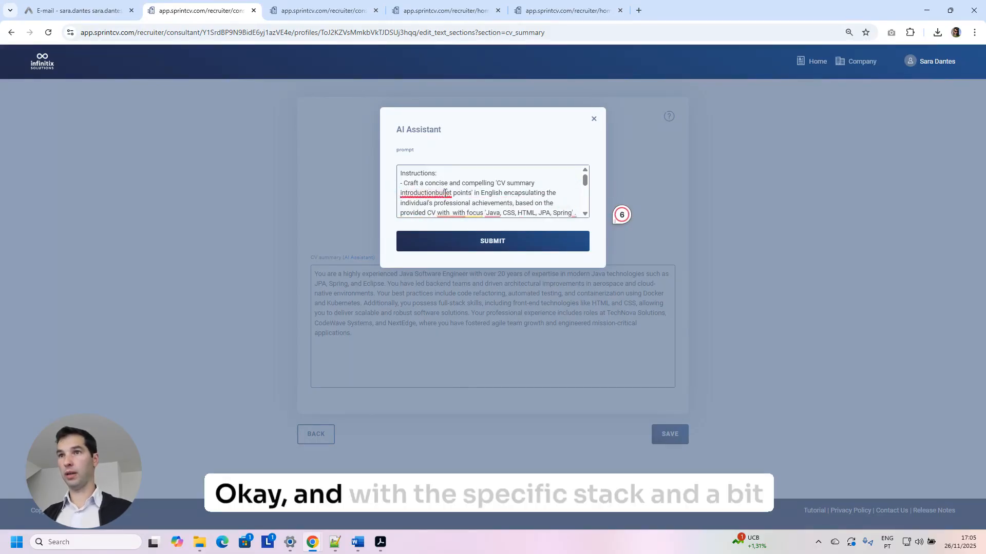
scroll(471, 199, "down", 3)
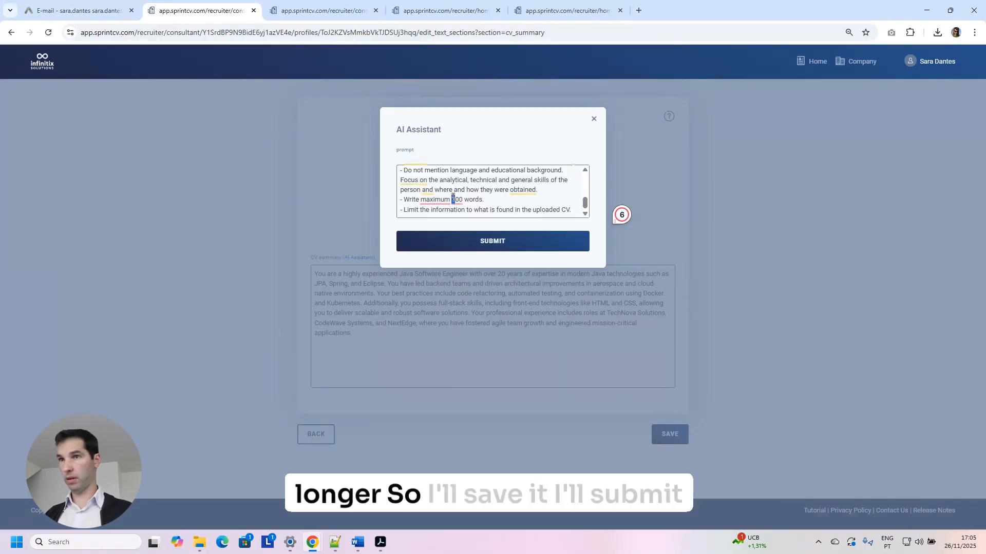
key("ctrl+a")
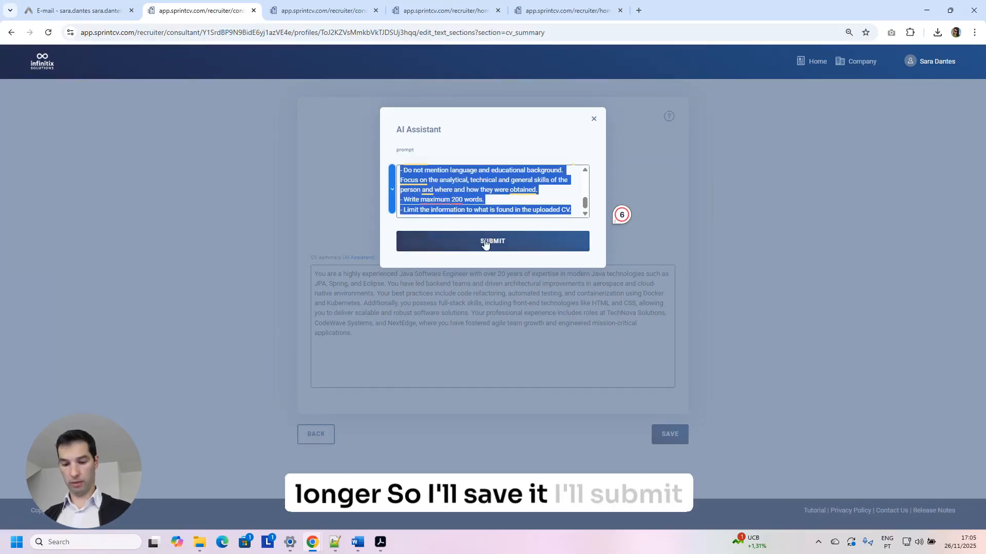
left_click(485, 244)
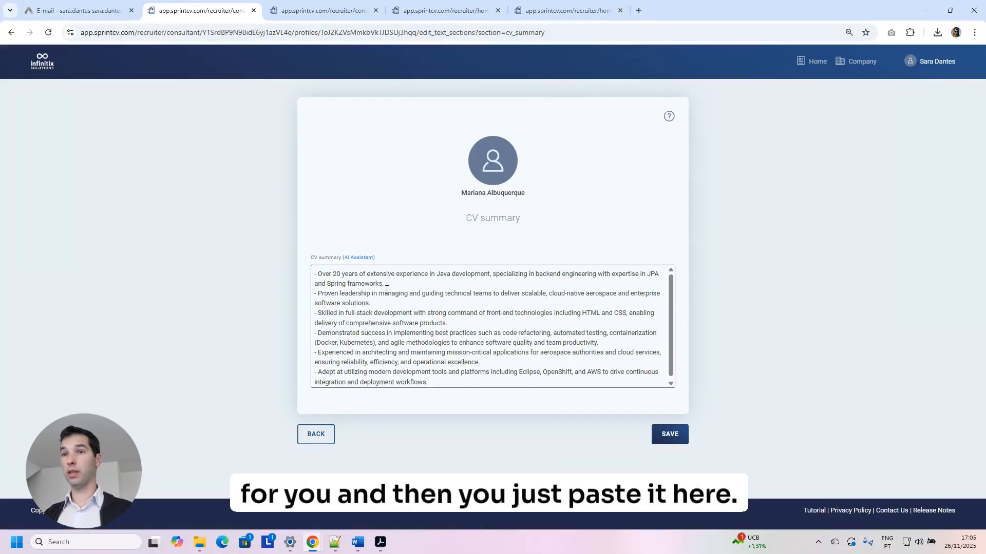
scroll(519, 367, "down", 1)
scroll(565, 367, "up", 1)
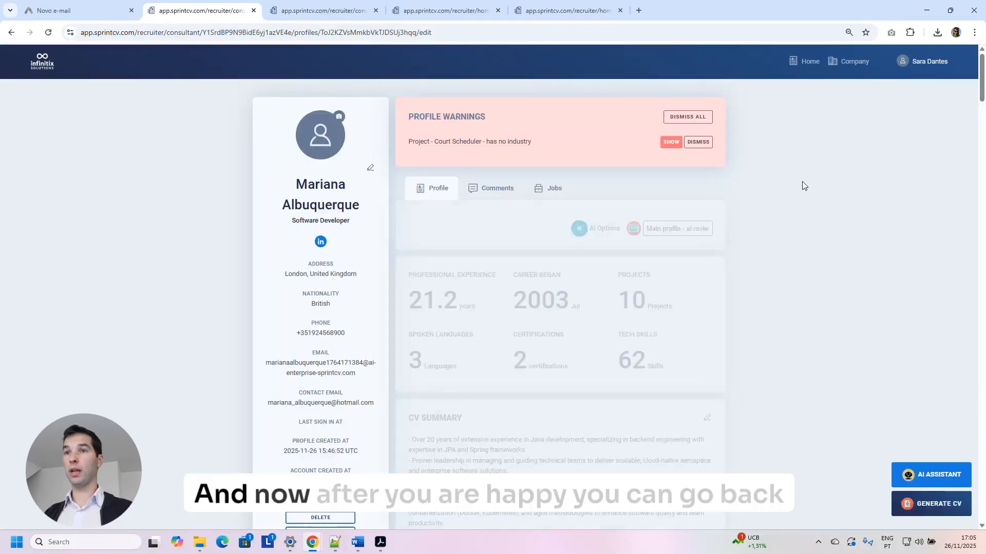
Give the newest manager in the company dashboard's manager list the Owner role.
left_click(854, 69)
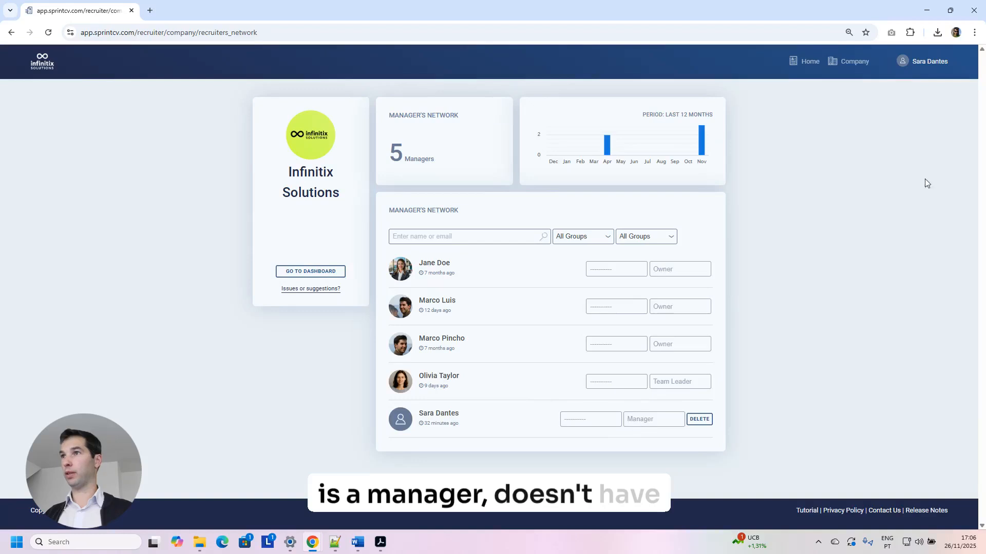
left_click(925, 71)
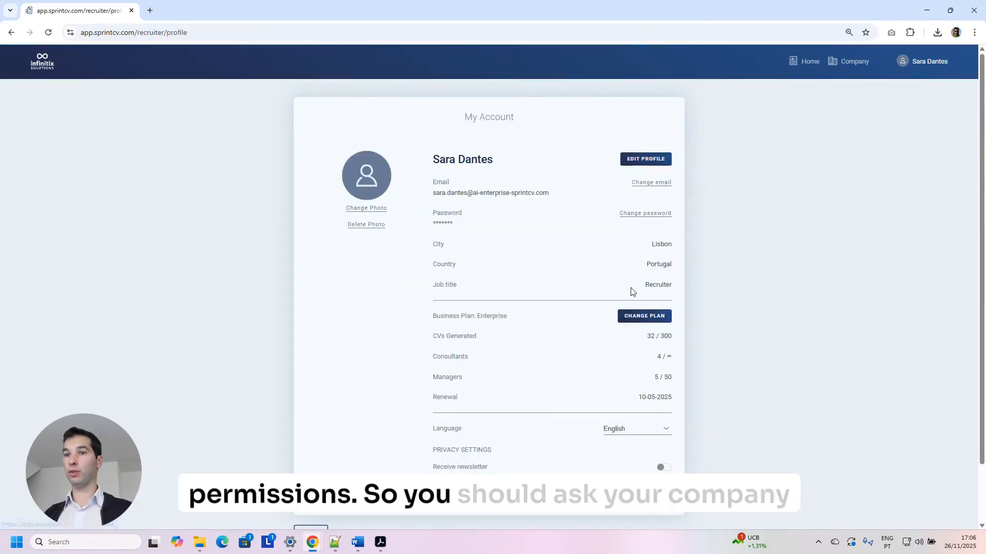
scroll(631, 298, "down", 2)
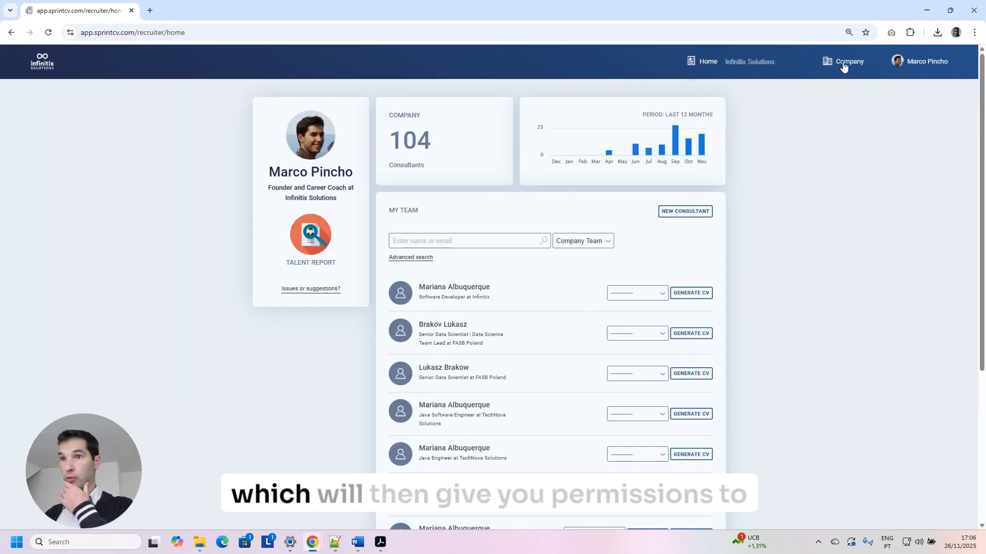
left_click(835, 83)
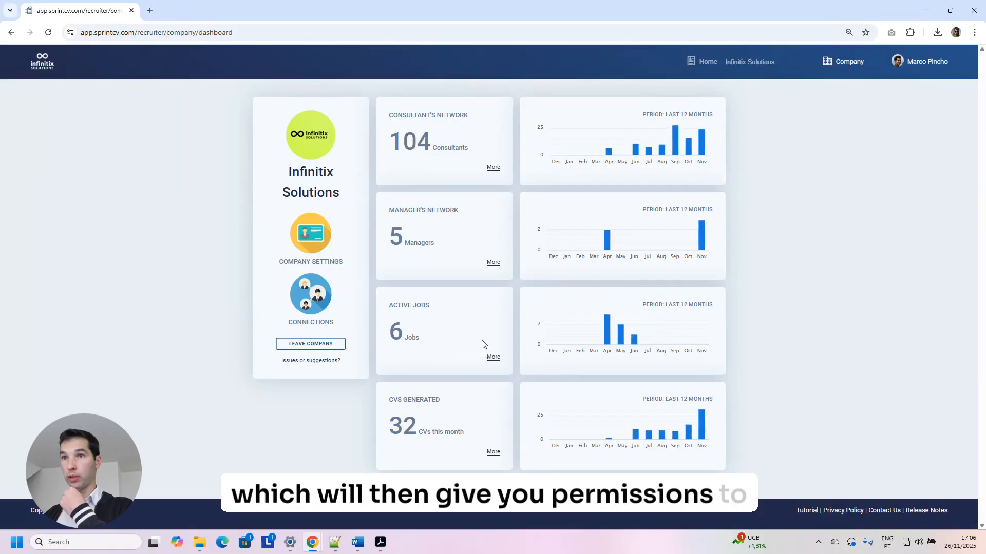
left_click(494, 262)
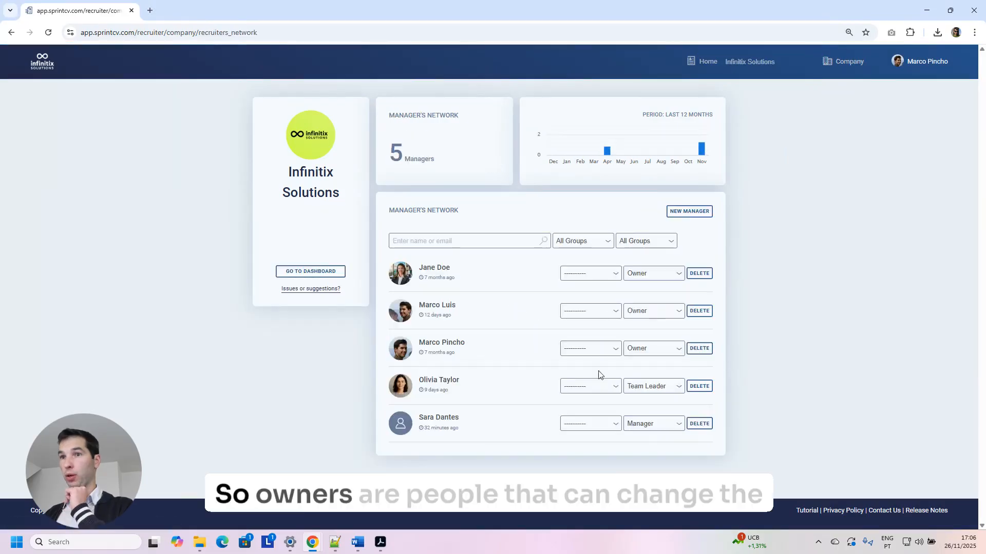
left_click(644, 424)
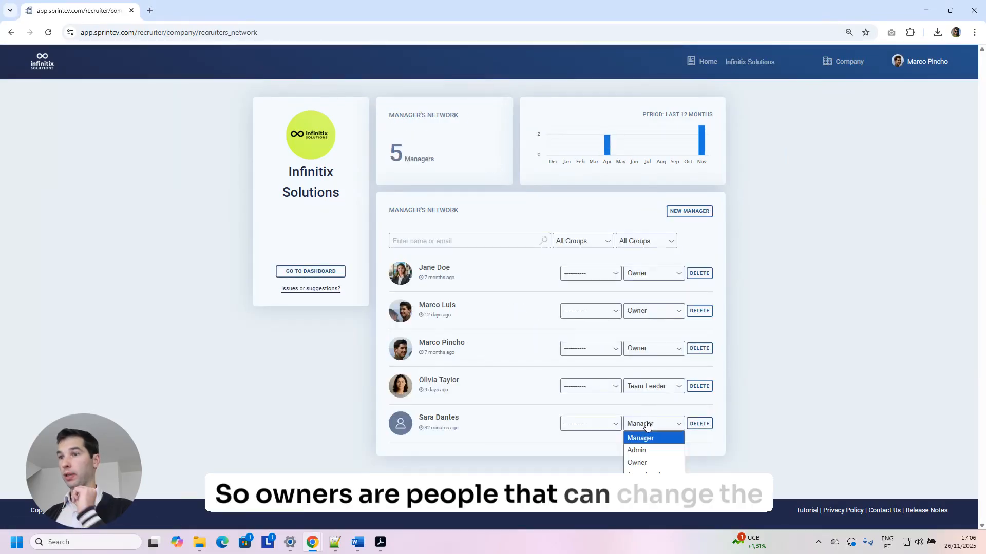
left_click(646, 463)
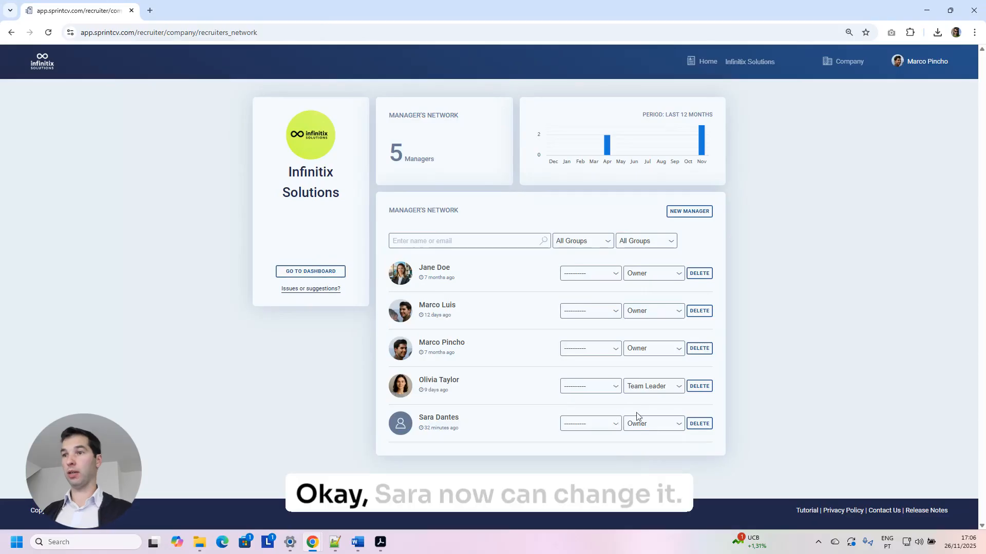
left_click(310, 272)
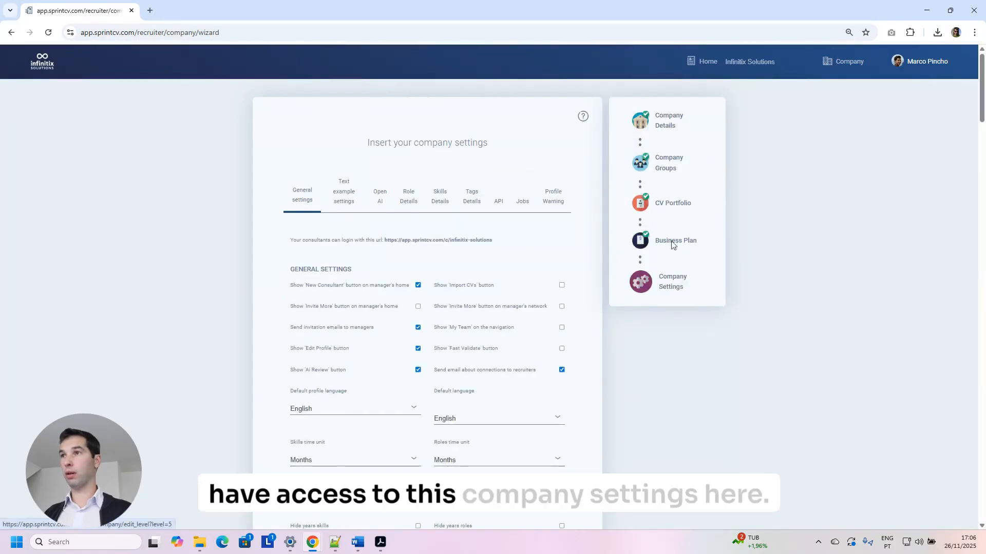
Open the Open AI prompt settings in the Company Settings wizard and select the CV summary prompt.
left_click(844, 61)
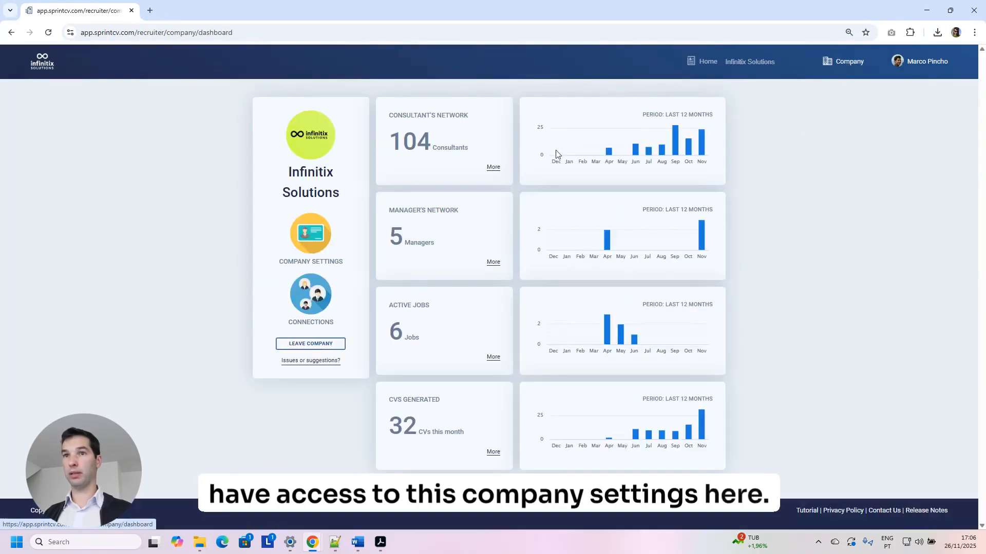
left_click(308, 237)
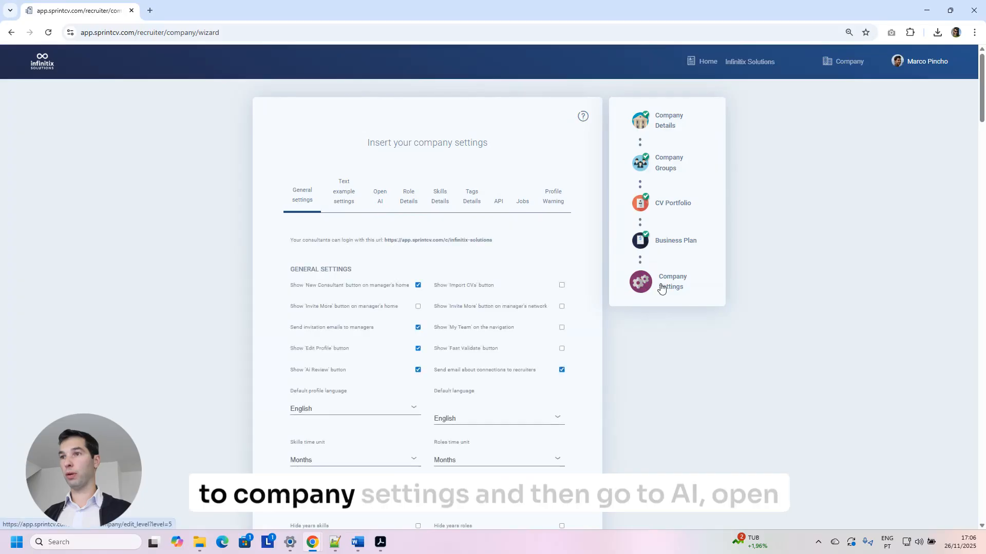
left_click(380, 196)
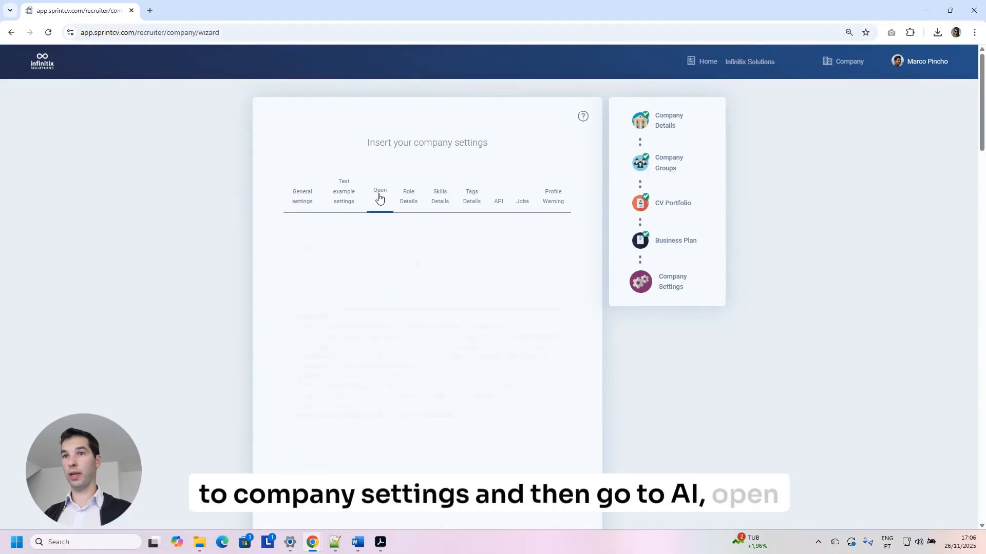
scroll(412, 325, "down", 2)
scroll(414, 171, "up", 1)
left_click(380, 154)
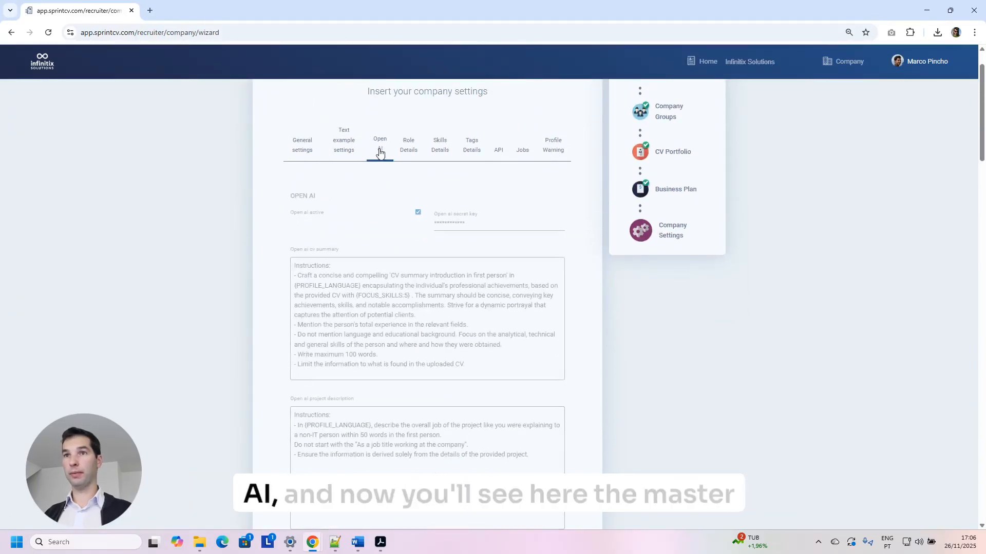
left_click(506, 365)
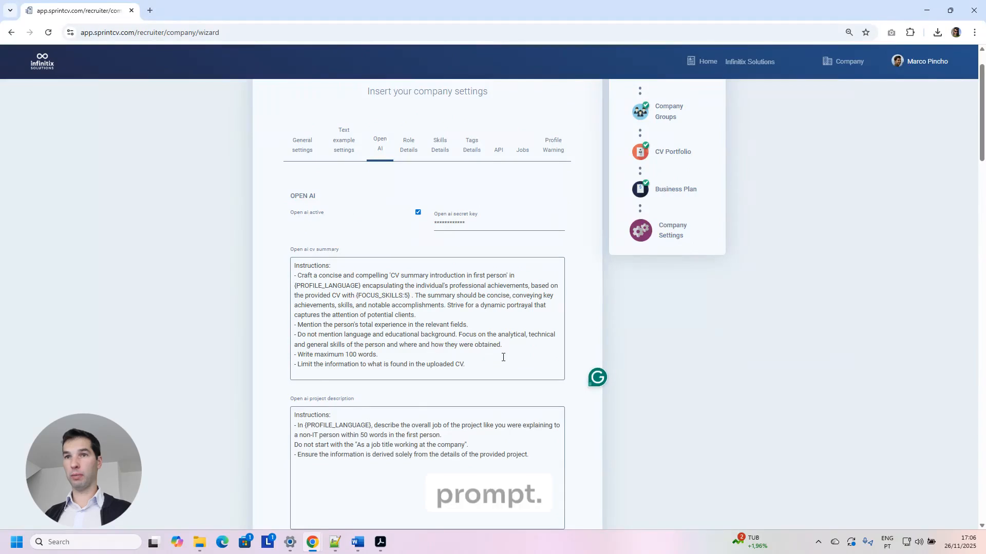
Paste revised prompt text, swap English for {PROFILE_LANGUAGE}, and delete the hard-coded focus skills.
key("ctrl+a")
type("Instructions: - Craft a concise and compelling 'CV summary introductionbullet points' in English encapsulating the individual's professional achievements, based on the provided CV with with focus 'Java, CSS, HTML, JPA, Spring' . The summary should be concise, conveying key achievements, skills, and notable accomplishments. Strive for a dynamic portrayal that captures the attention of potential clients. - Mention the person's total experience in the relevant fields. - Do not mention language and educational background. Focus on the analytical, technical and general skills of the person and where and how they were obtained. - Write maximum 200 words. - Limit the information to what is found in the uploaded CV.")
scroll(359, 436, "up", 1)
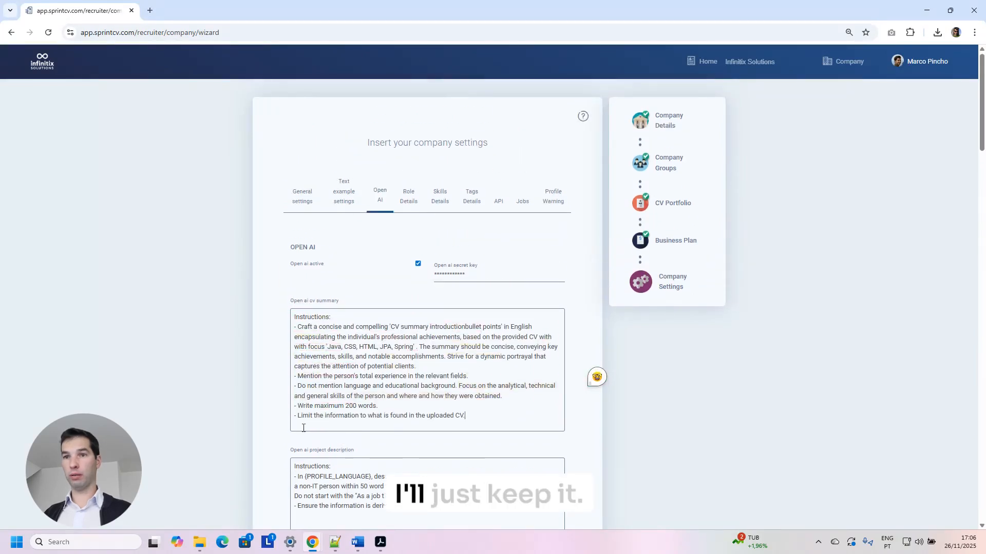
left_click(304, 477)
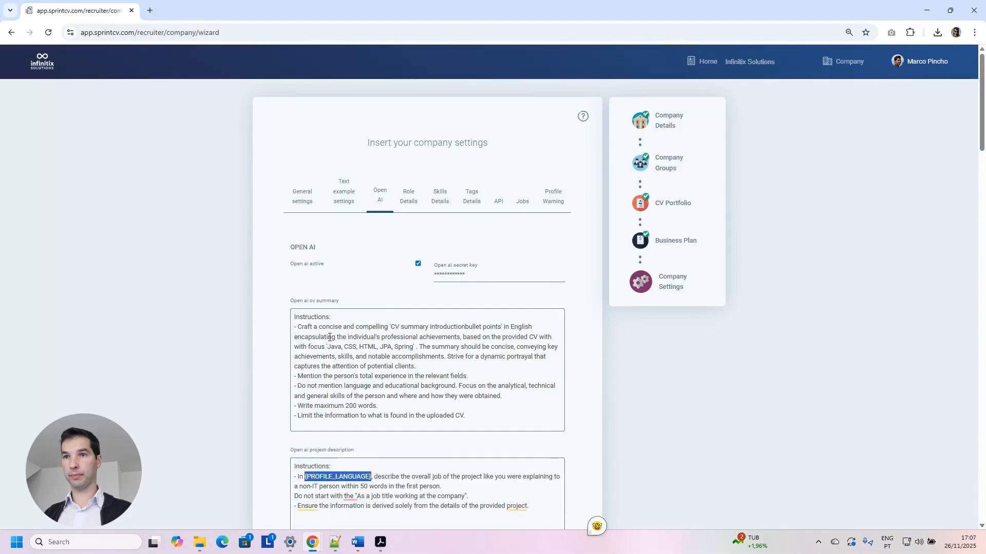
type("{PROFILE_LANGUAGE}")
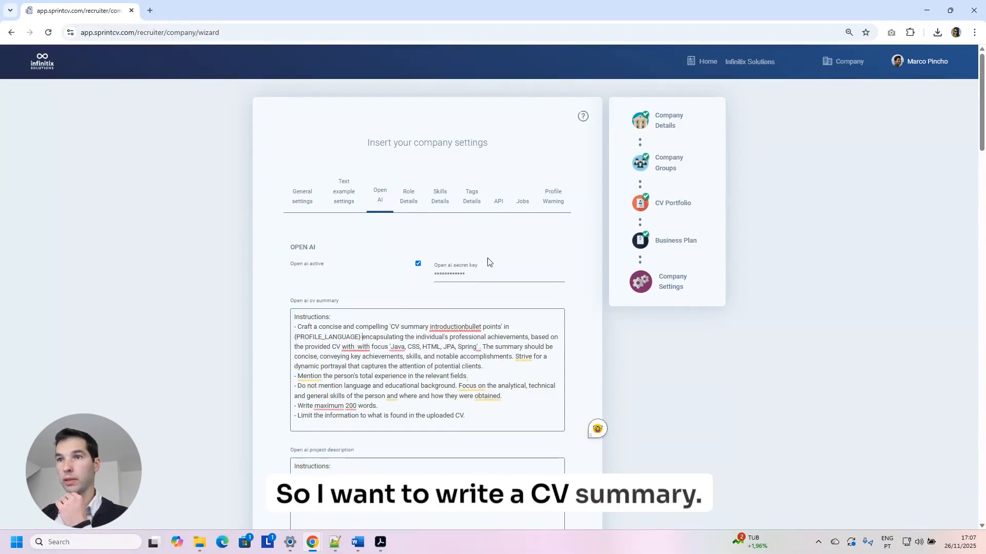
left_click(469, 327)
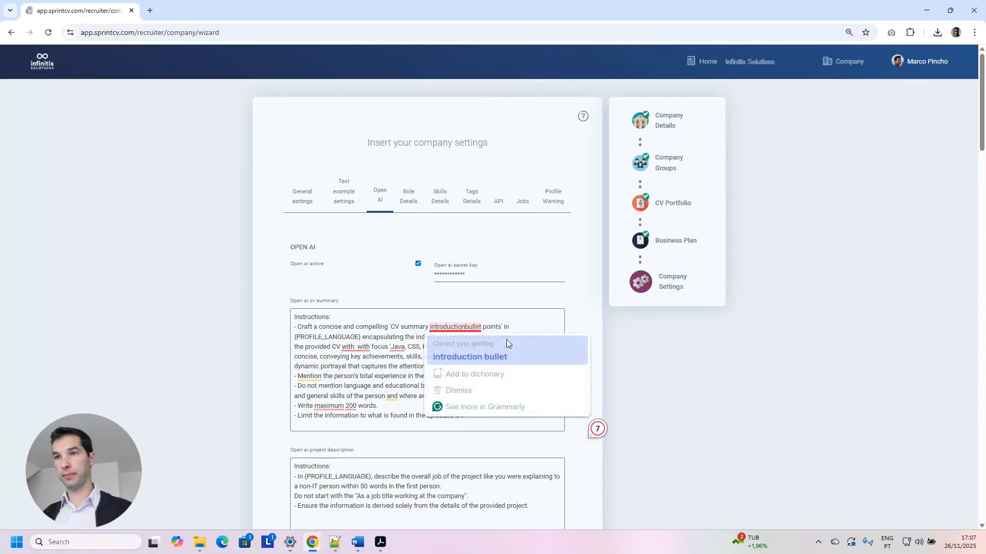
type("in")
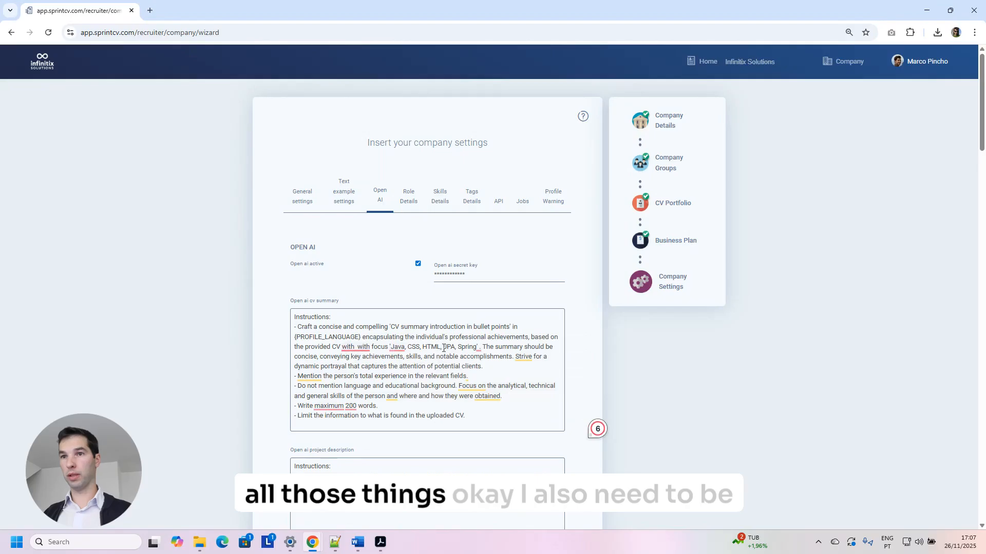
scroll(519, 352, "down", 6)
scroll(523, 357, "down", 12)
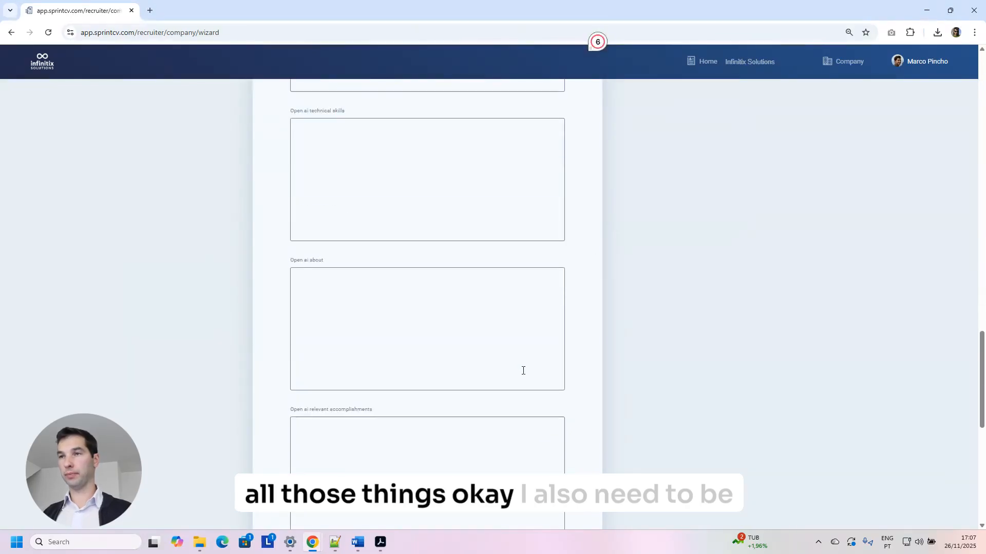
scroll(508, 370, "up", 9)
scroll(507, 370, "up", 7)
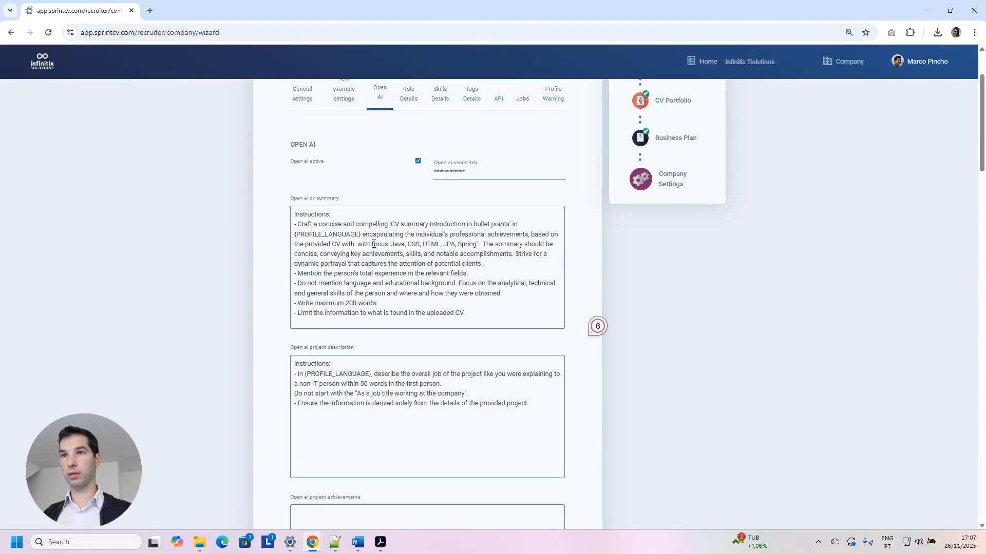
key("BackSpace")
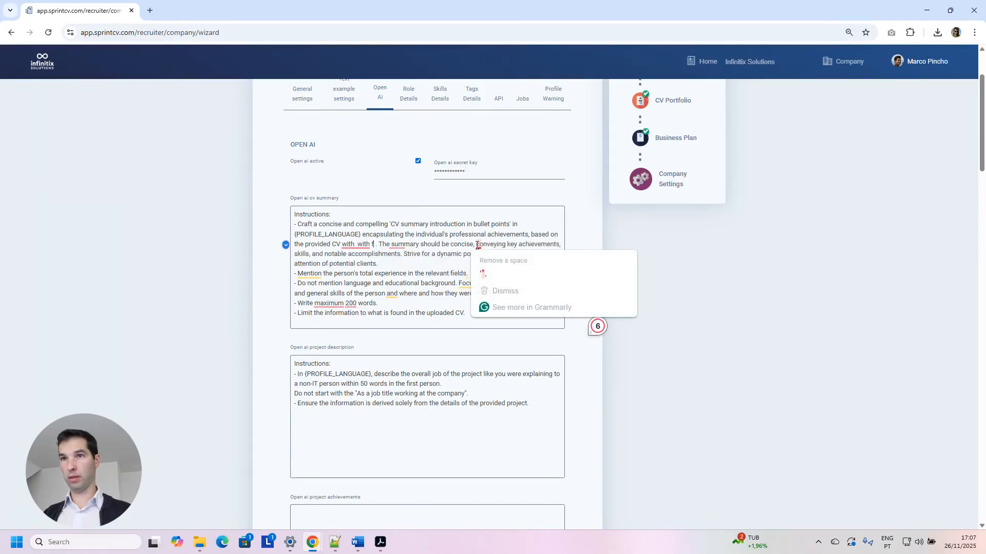
key("BackSpace")
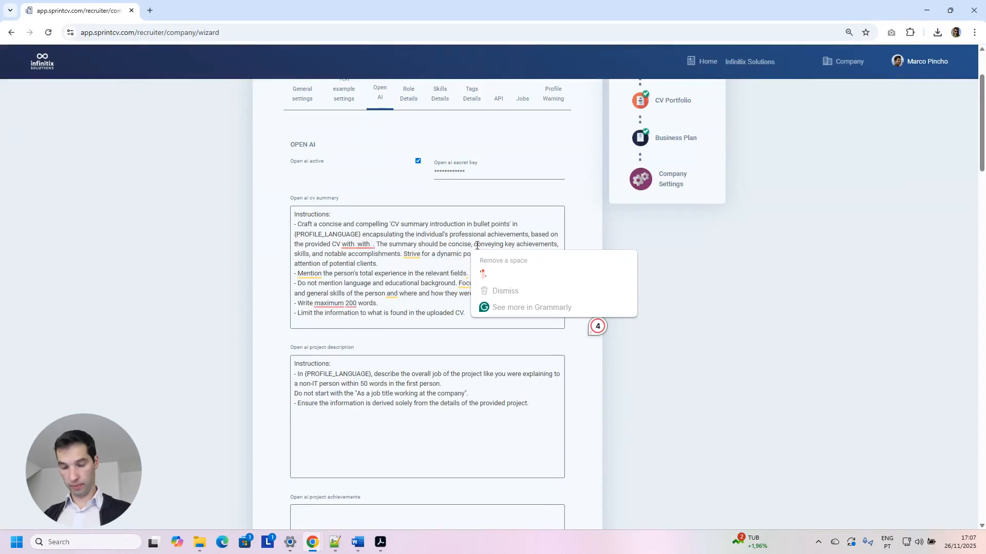
Reload the settings to discard those edits, then paste {PROFILE_LANGUAGE} into the CV summary prompt.
key("F5")
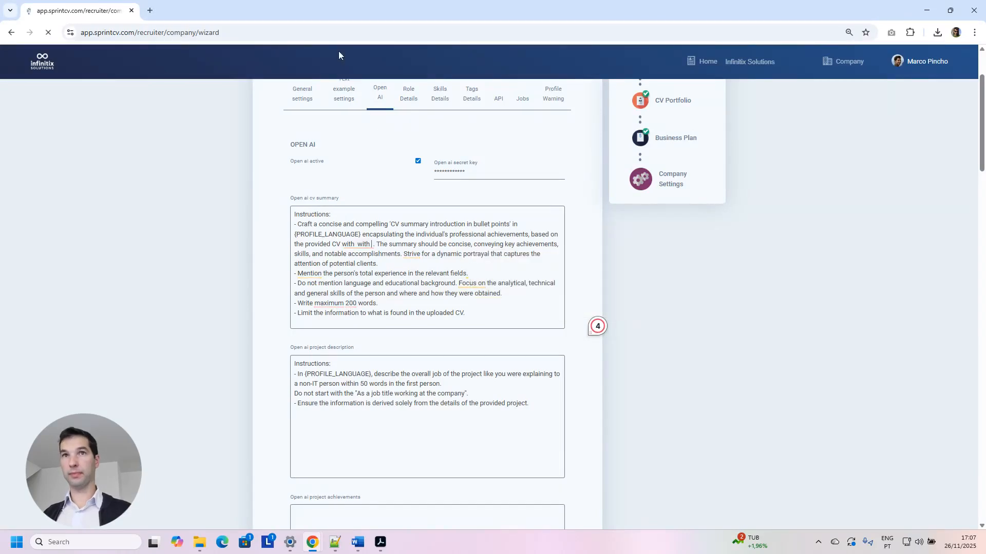
scroll(449, 295, "down", 3)
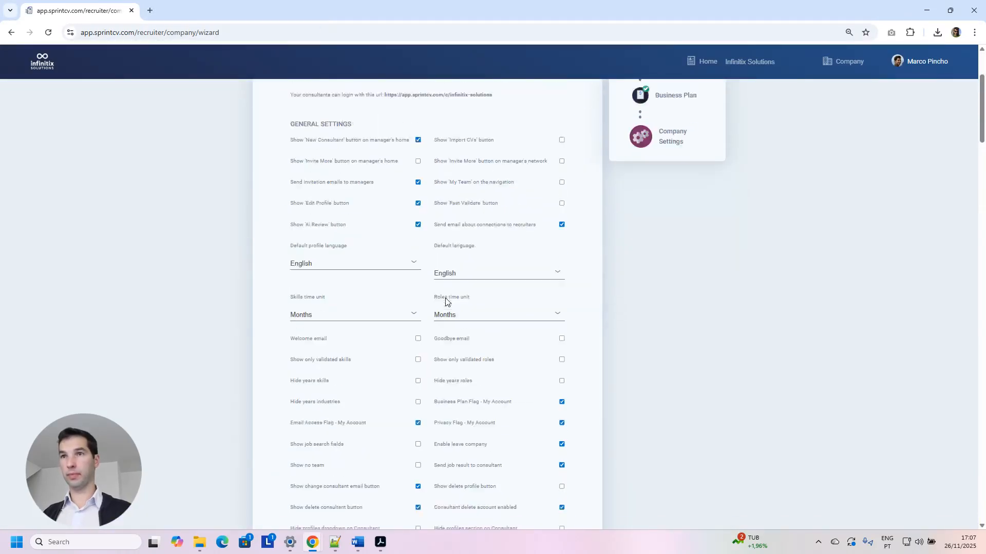
scroll(444, 296, "up", 3)
left_click(382, 202)
scroll(503, 327, "down", 3)
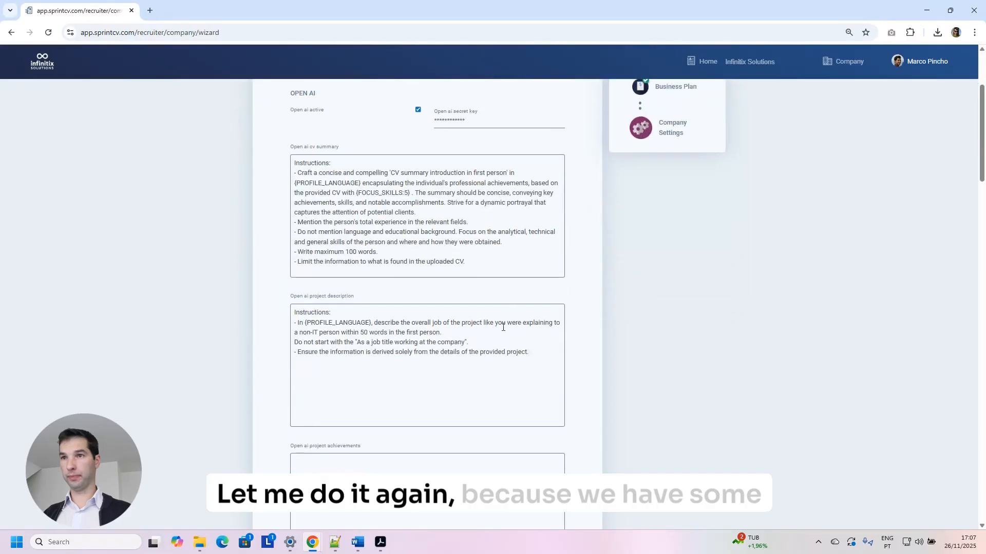
type(".")
key("Return")
key("Return")
type("{PROFILE_LANGUAGE}")
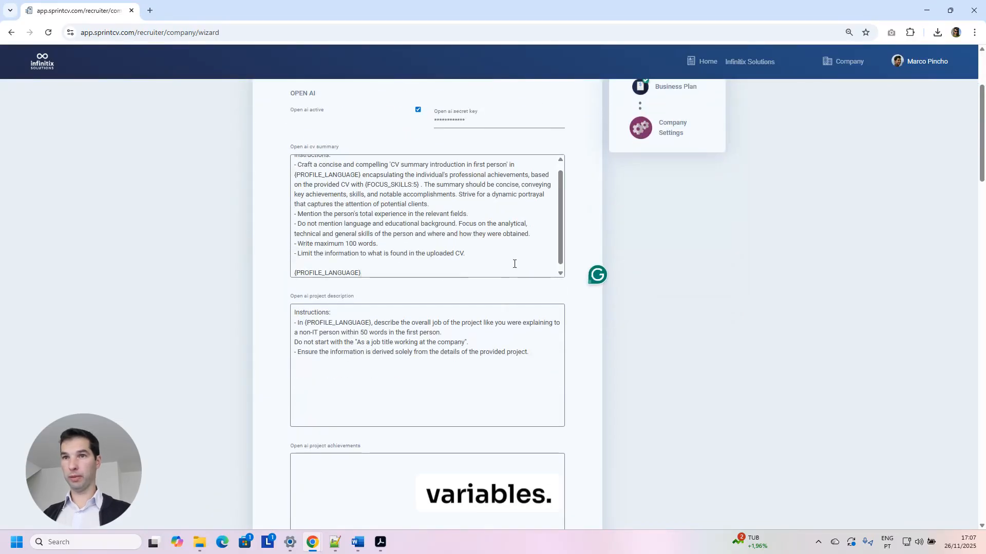
key("BackSpace")
key("BackSpace")
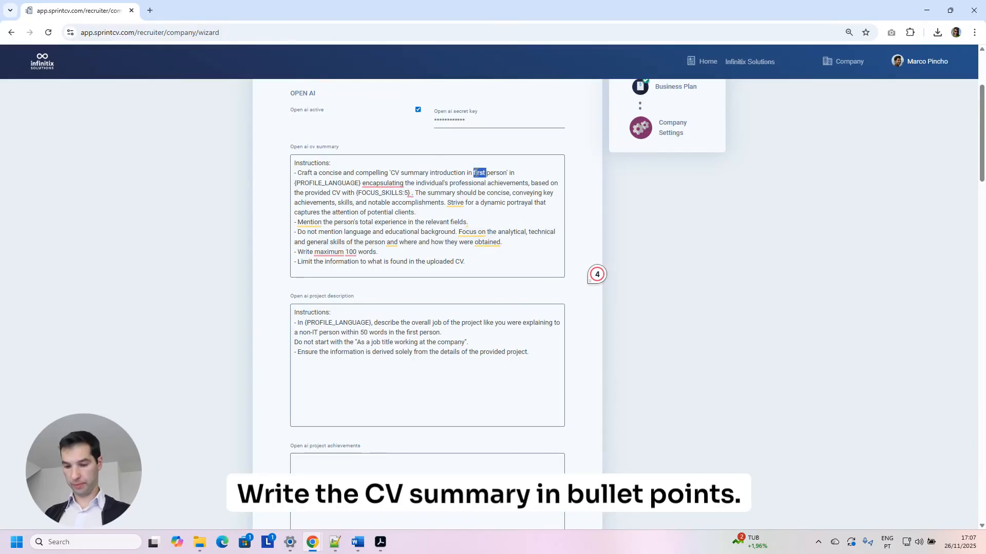
Change 'first person' to 'bullet points' and the 100-word limit to 200, then save.
key("BackSpace")
type("bullet points")
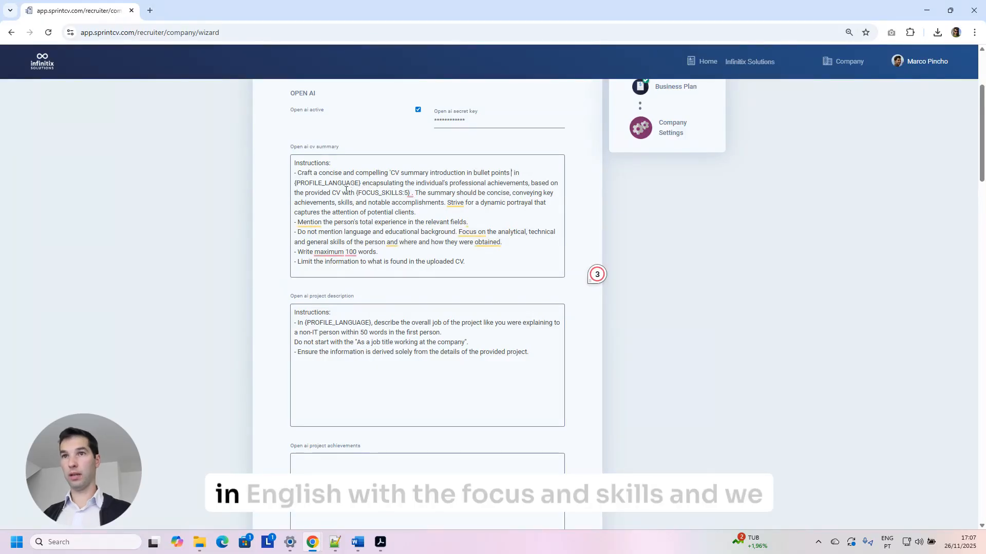
left_click(348, 252)
key("BackSpace")
type("2")
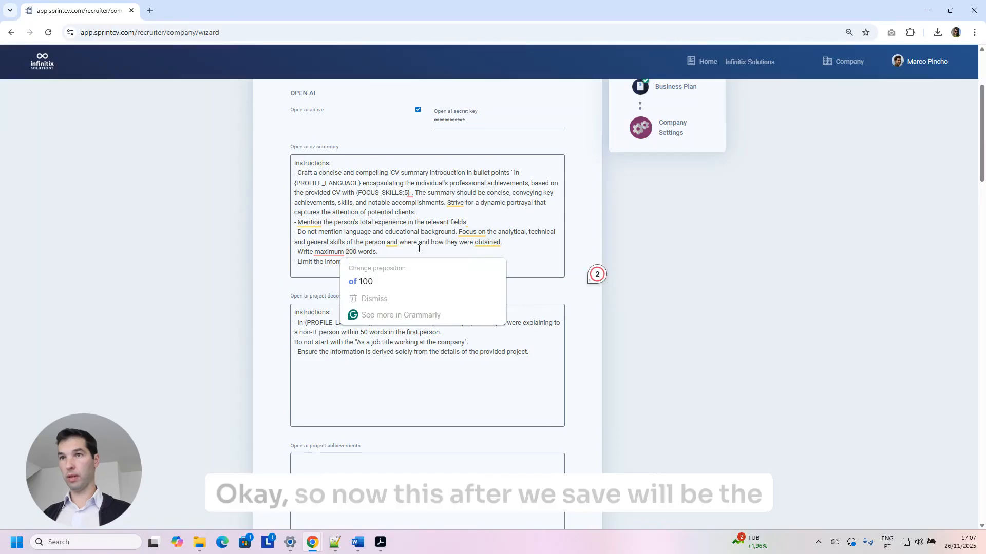
scroll(521, 268, "down", 20)
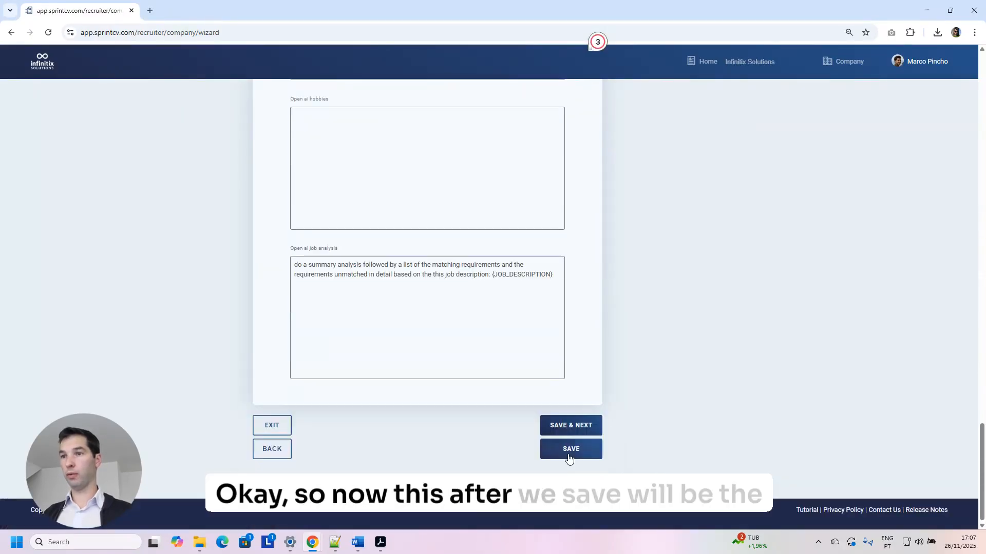
left_click(569, 458)
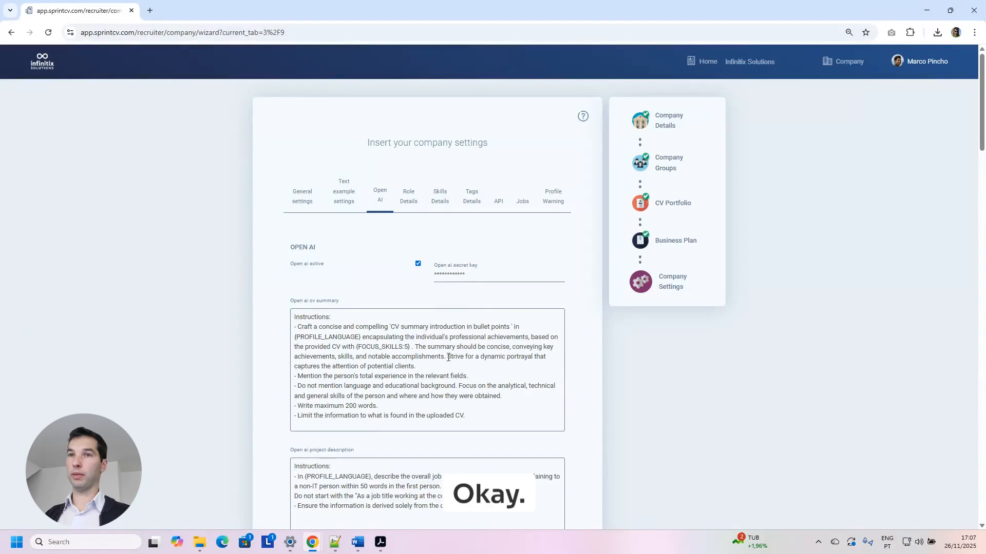
Open the Software Developer consultant's profile from My Team on its edit page.
left_click(705, 61)
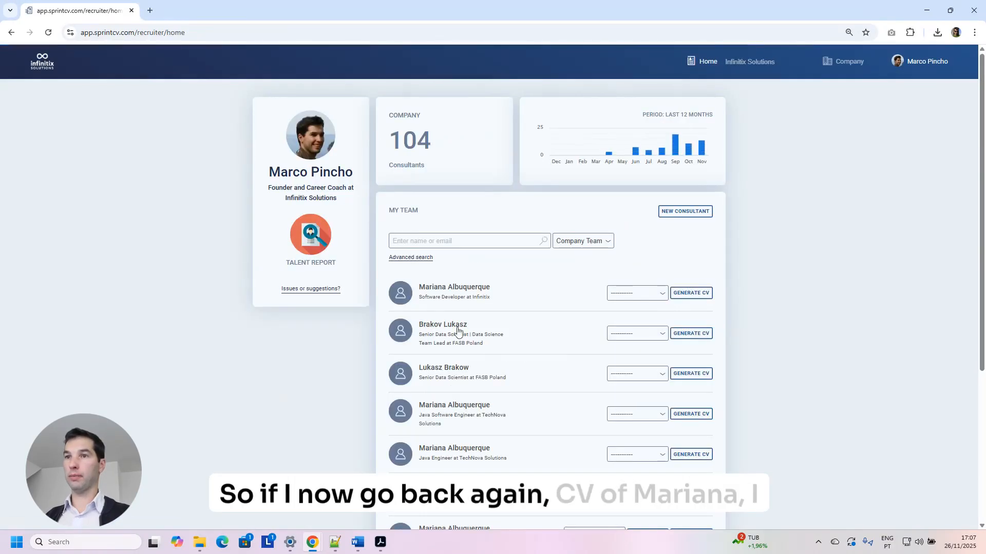
left_click(487, 306)
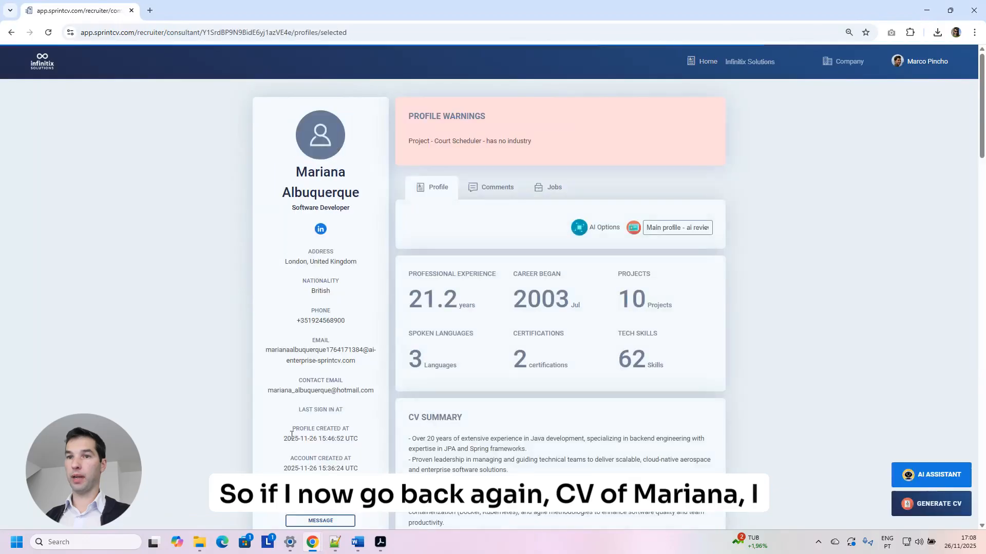
scroll(333, 355, "down", 3)
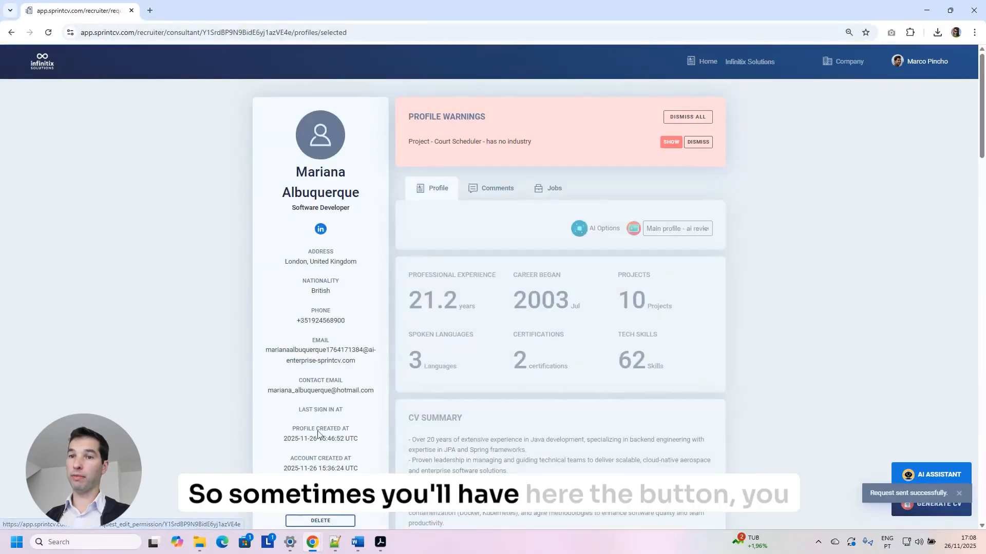
scroll(323, 420, "down", 2)
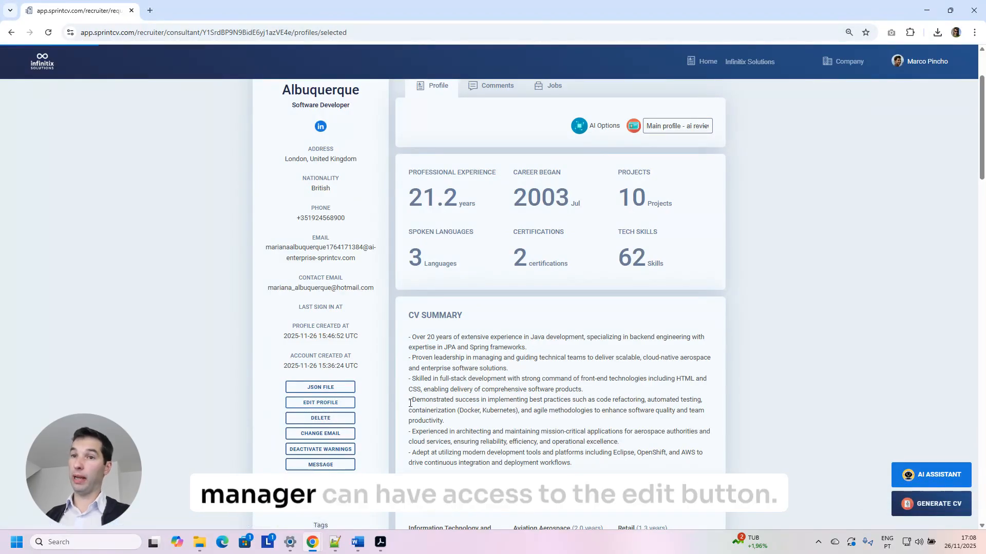
left_click(329, 403)
scroll(457, 395, "down", 3)
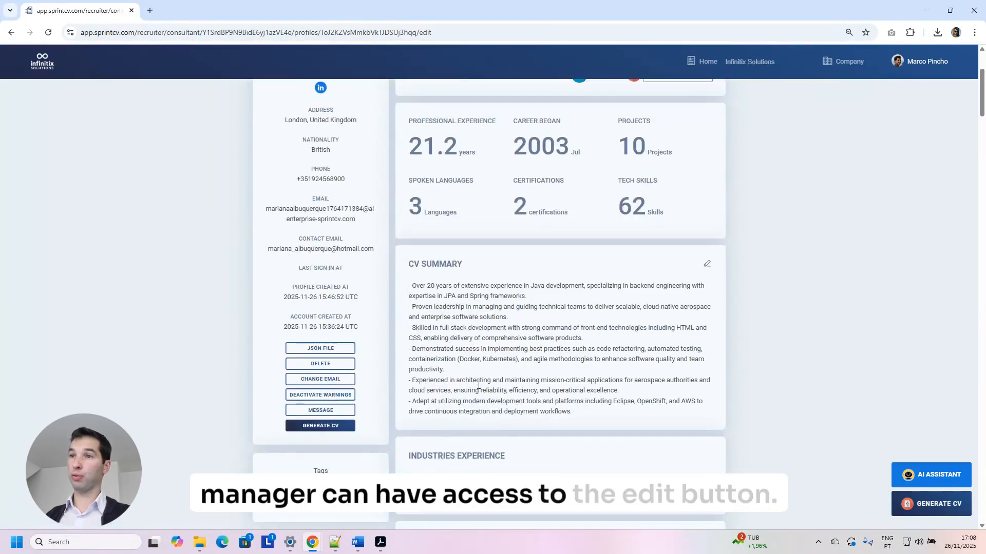
left_click(707, 265)
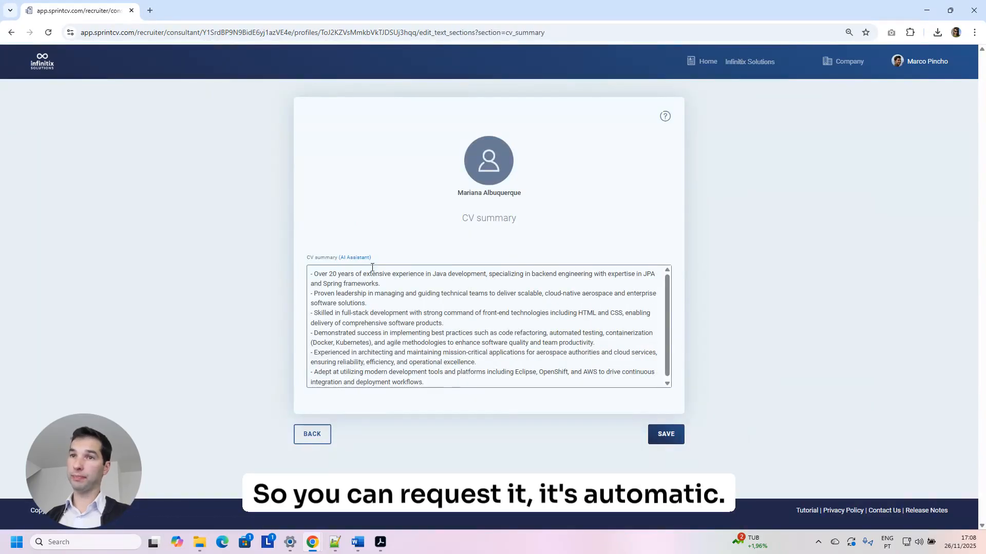
left_click(356, 258)
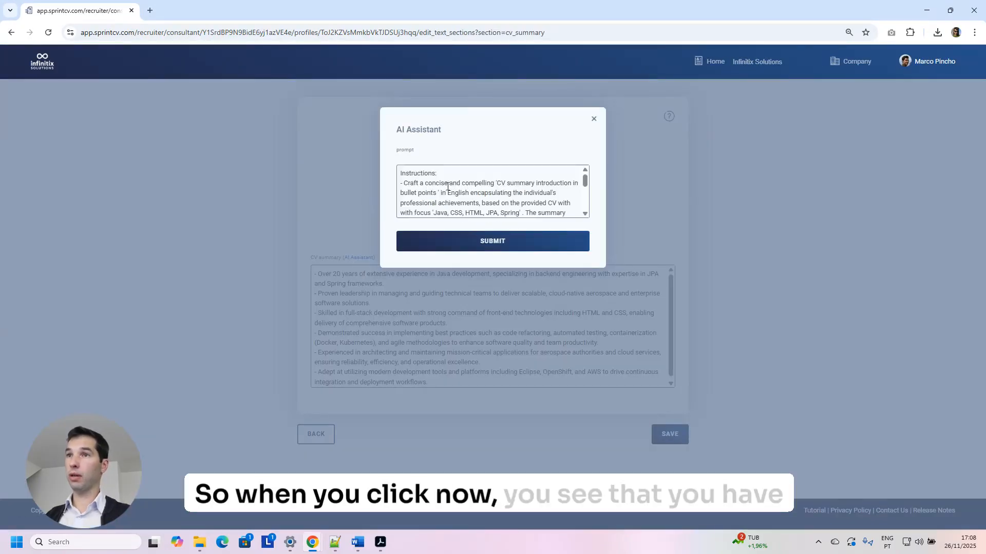
left_click_drag(490, 183, 573, 190)
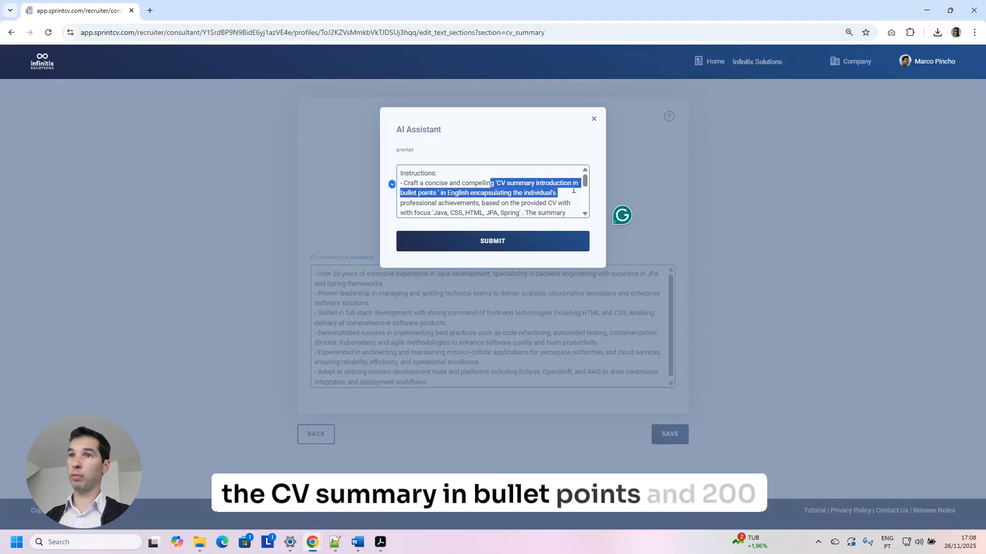
left_click(463, 205)
scroll(462, 205, "down", 5)
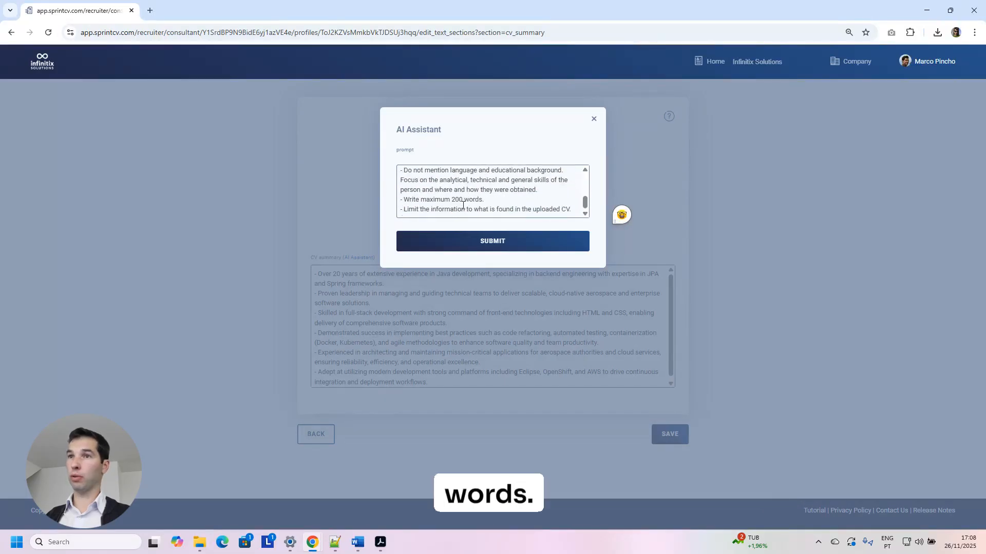
left_click(594, 122)
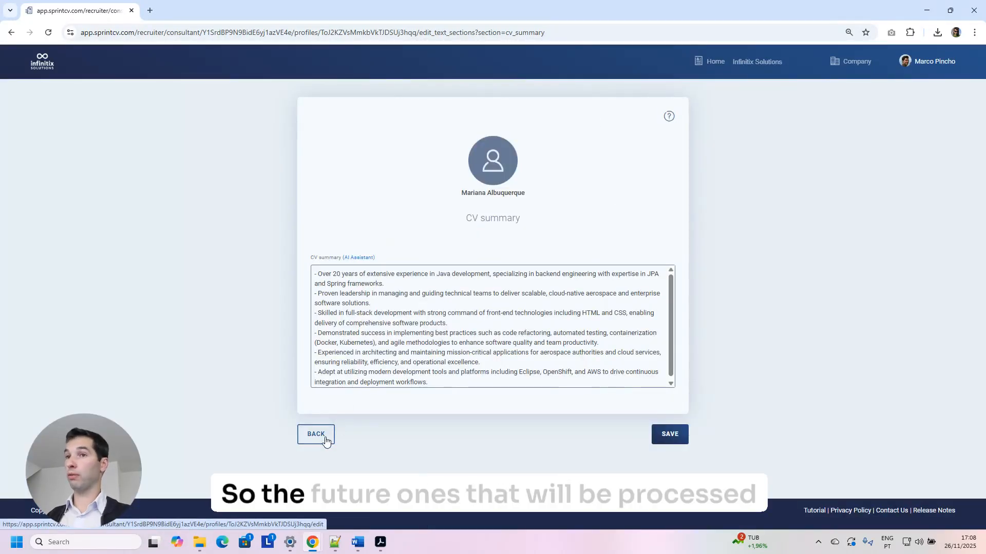
left_click(359, 258)
left_click(594, 123)
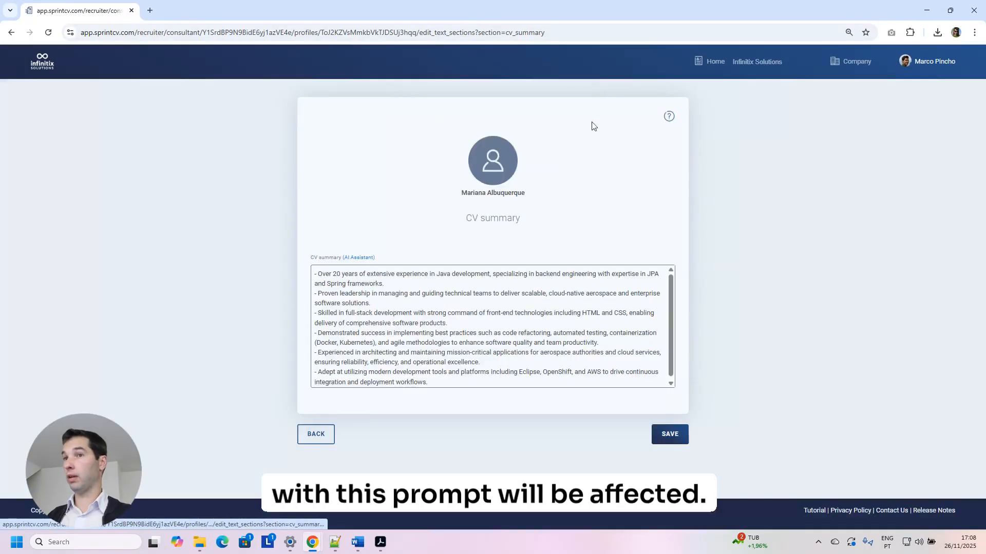
left_click(313, 438)
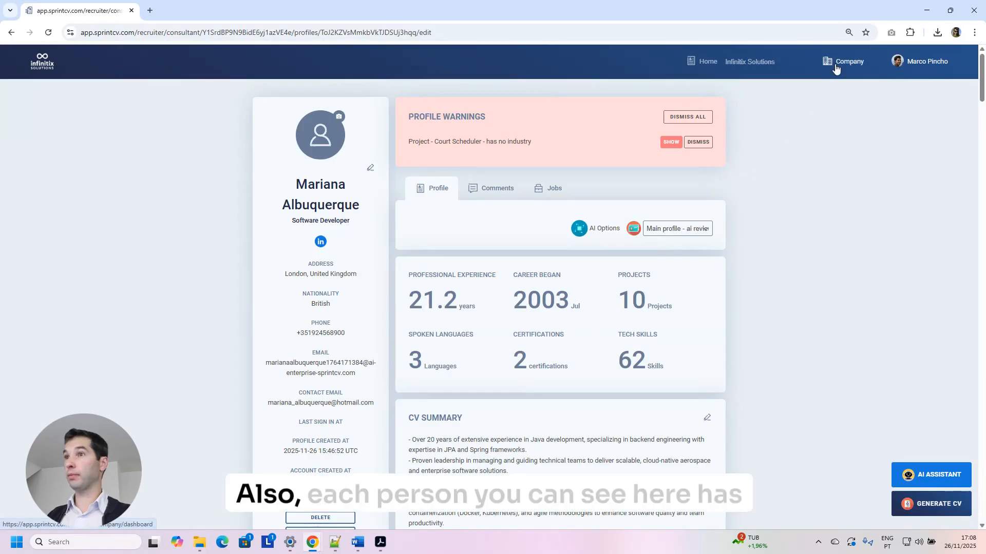
From Manage profiles, start a New Profile named French, copying Main profile, in French, without AI Review.
scroll(682, 246, "down", 1)
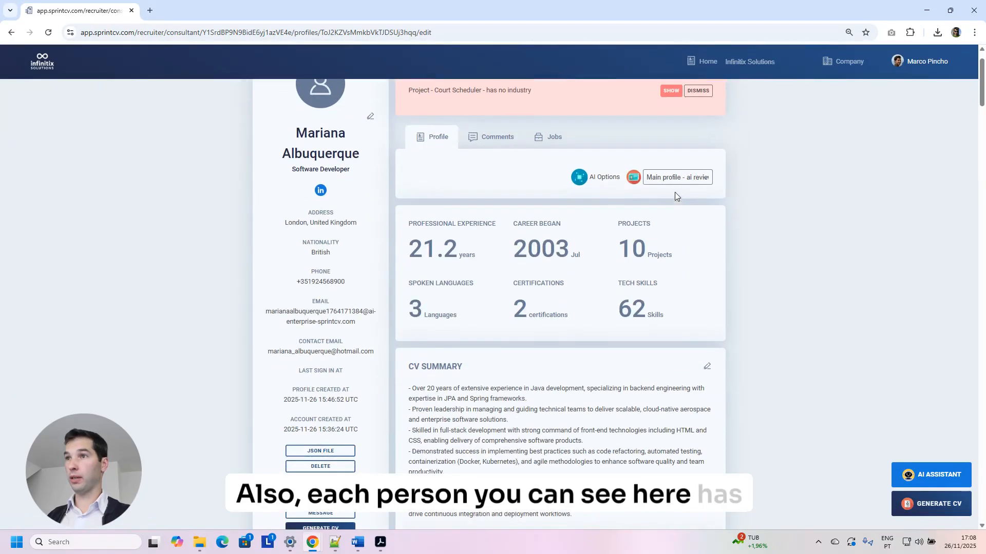
left_click(676, 177)
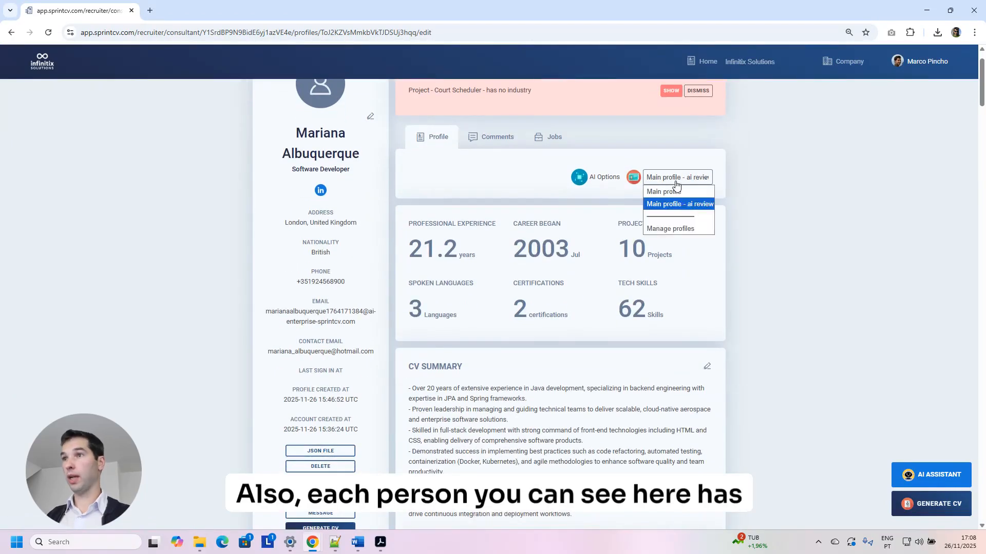
left_click(669, 229)
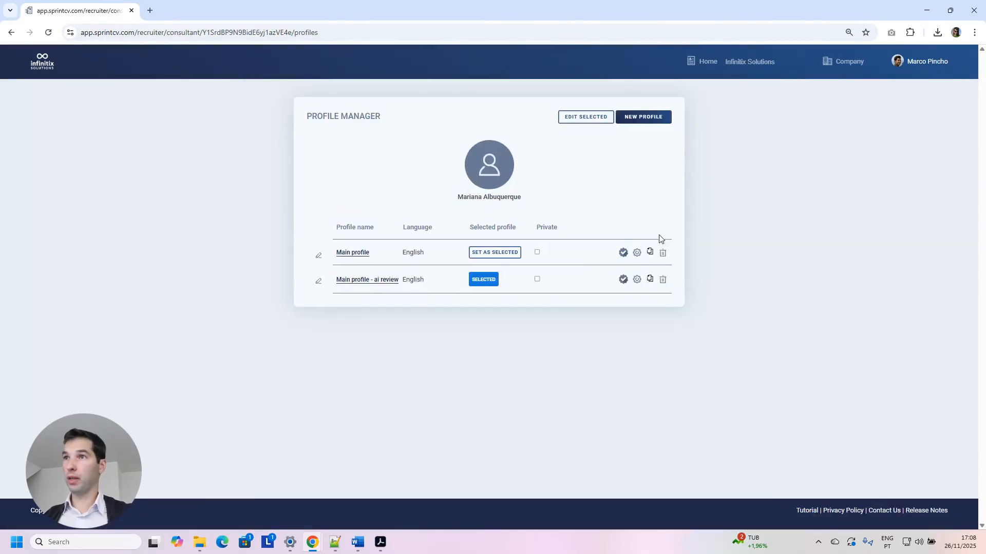
left_click(645, 118)
left_click(534, 168)
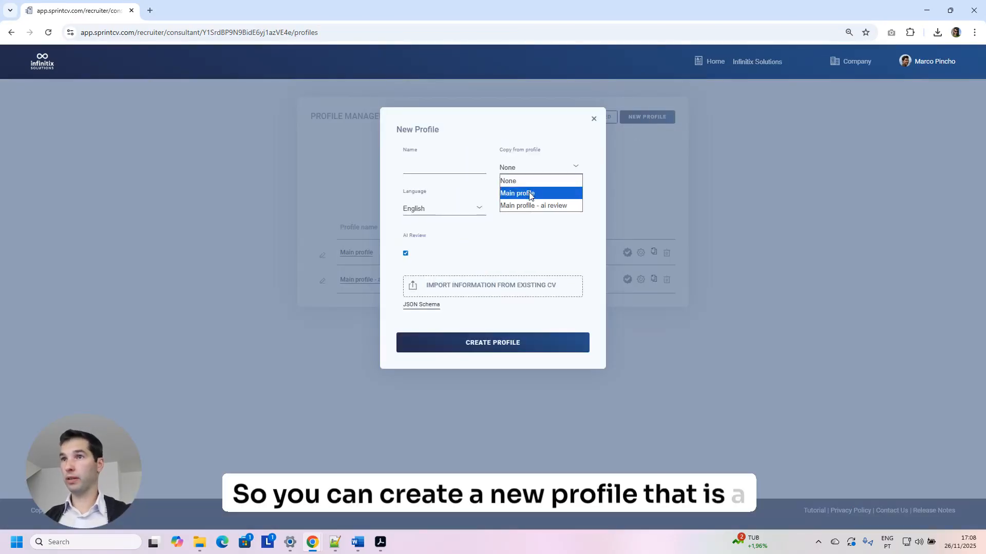
left_click(529, 194)
left_click(448, 210)
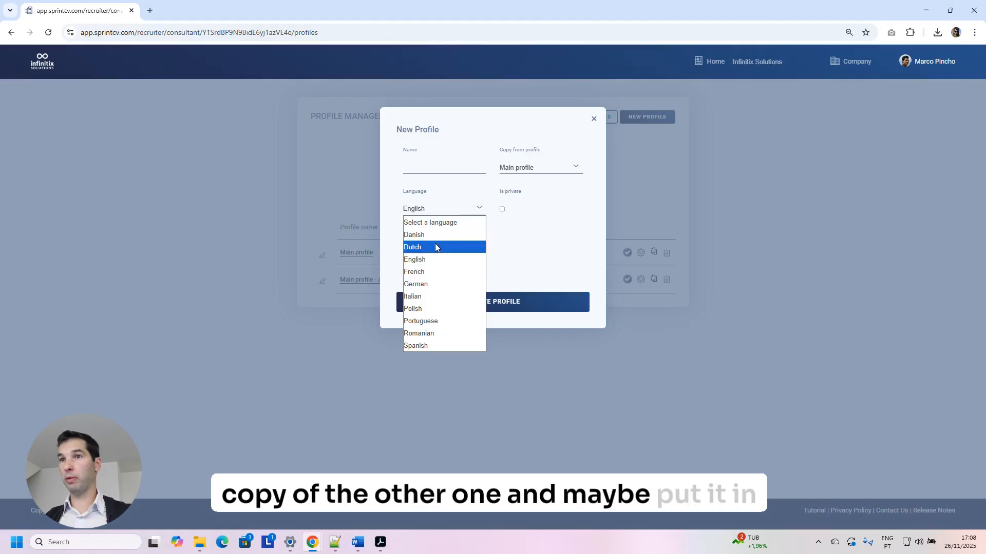
left_click(432, 277)
left_click(405, 253)
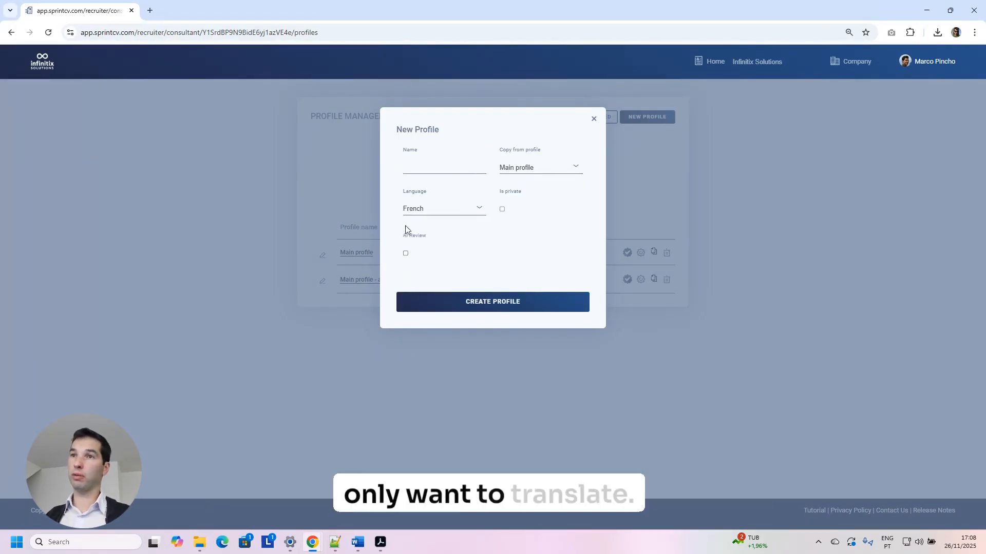
left_click(445, 168)
type("Fr")
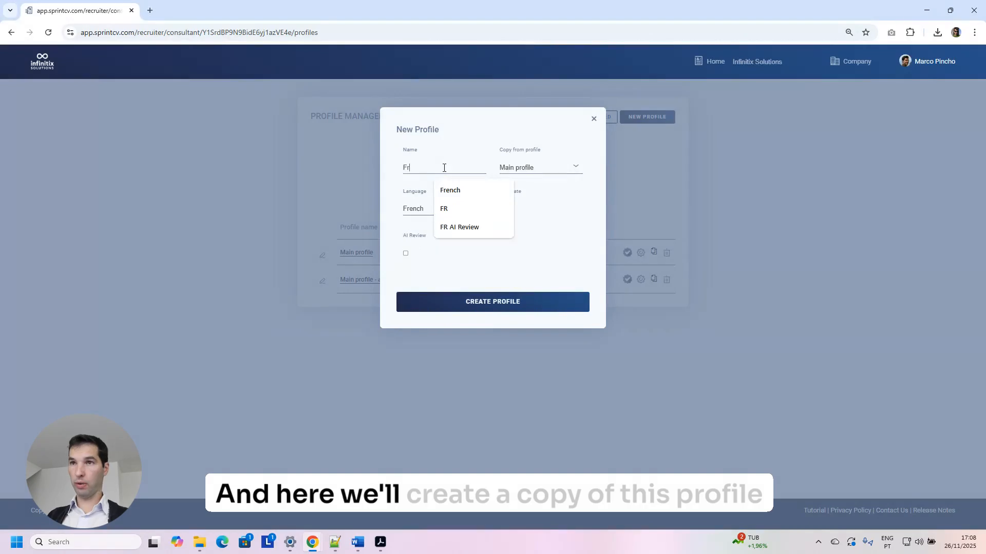
type("ench")
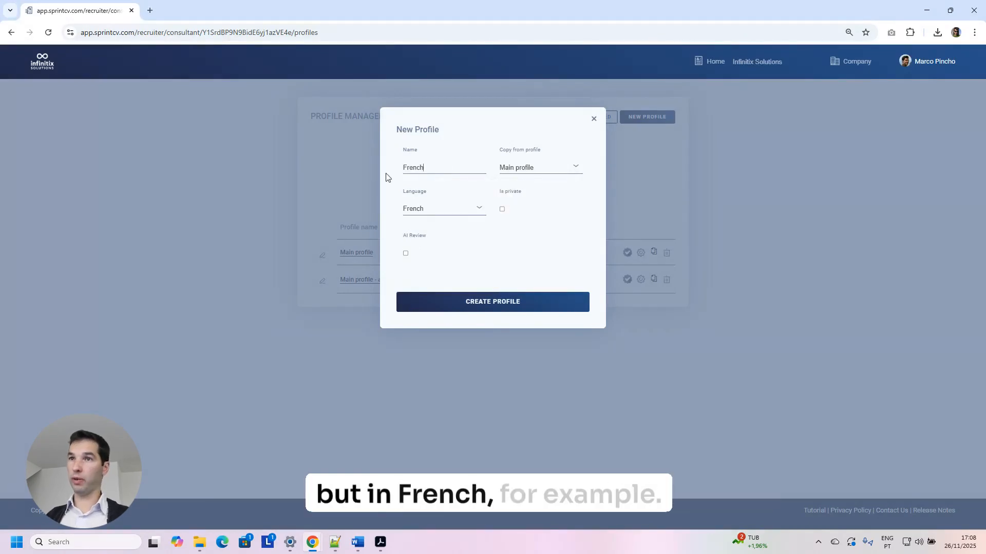
left_click(404, 299)
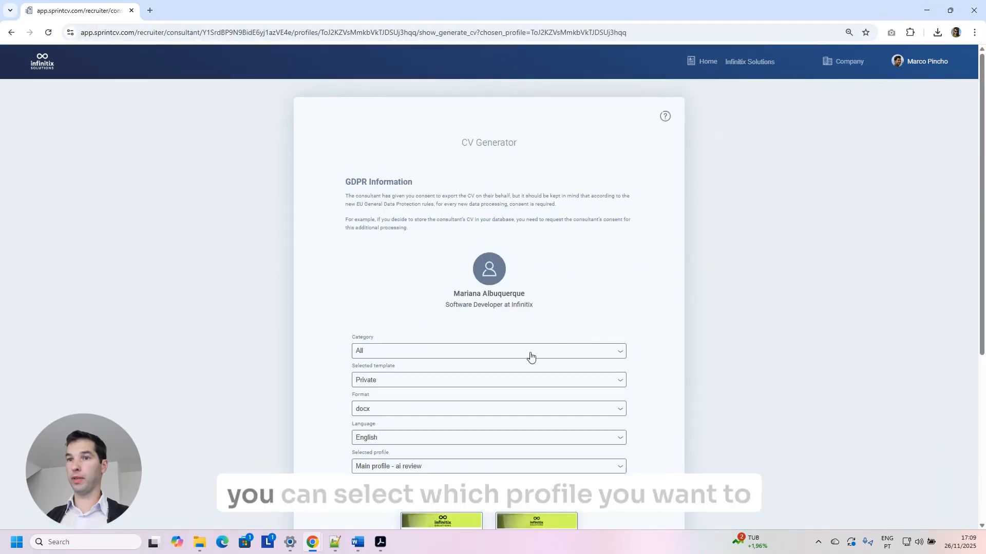
scroll(529, 357, "down", 3)
left_click(392, 313)
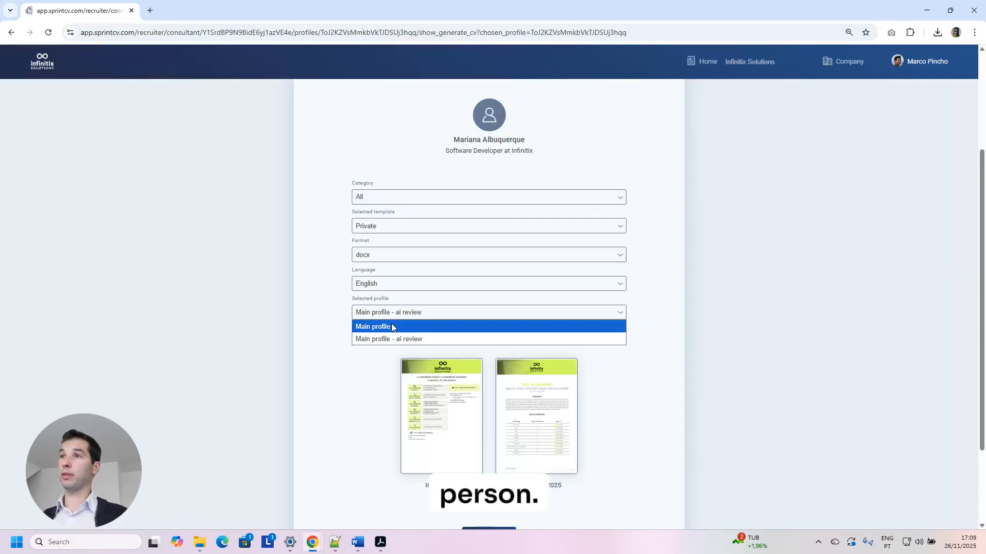
left_click(743, 260)
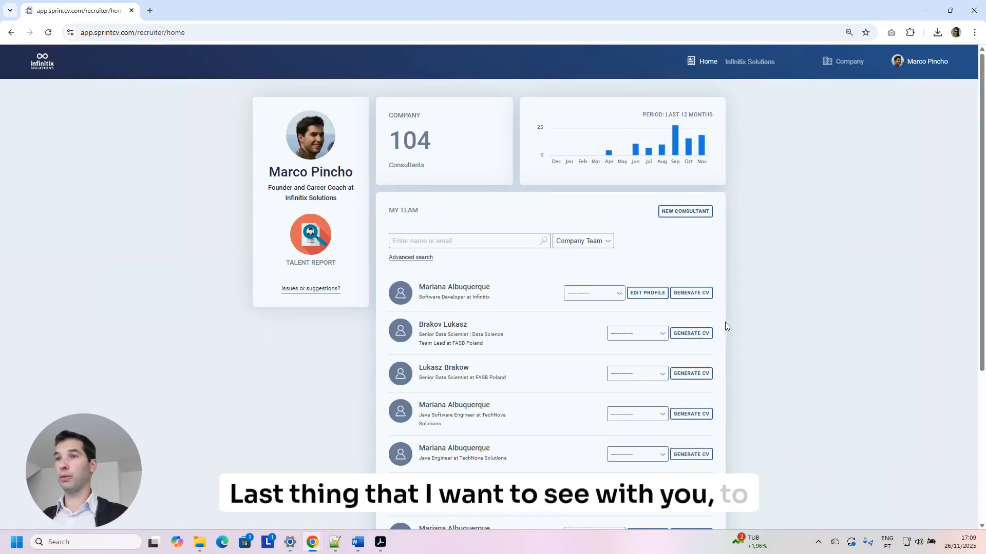
Open the AI Assistant chat on the consultant's profile and expand it to full width.
left_click(469, 288)
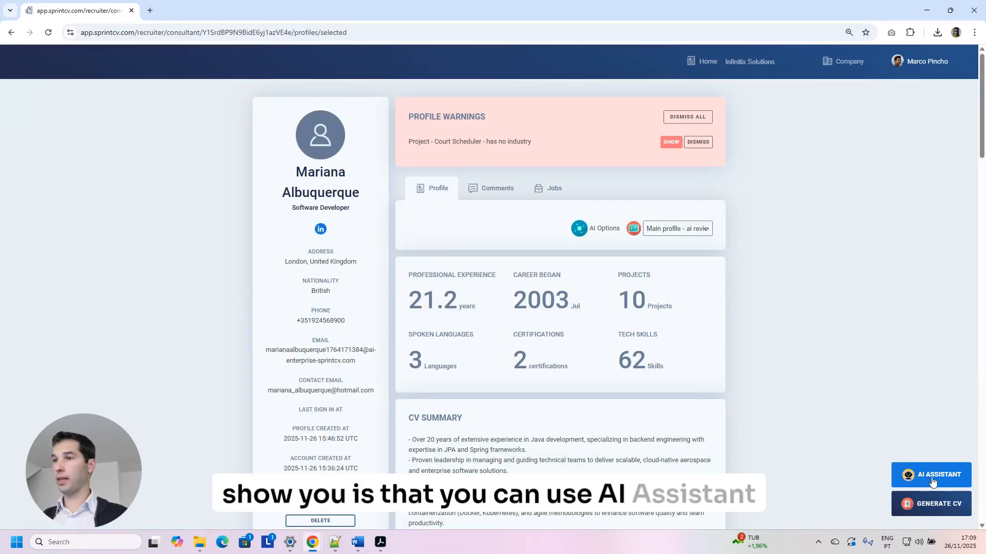
left_click(932, 479)
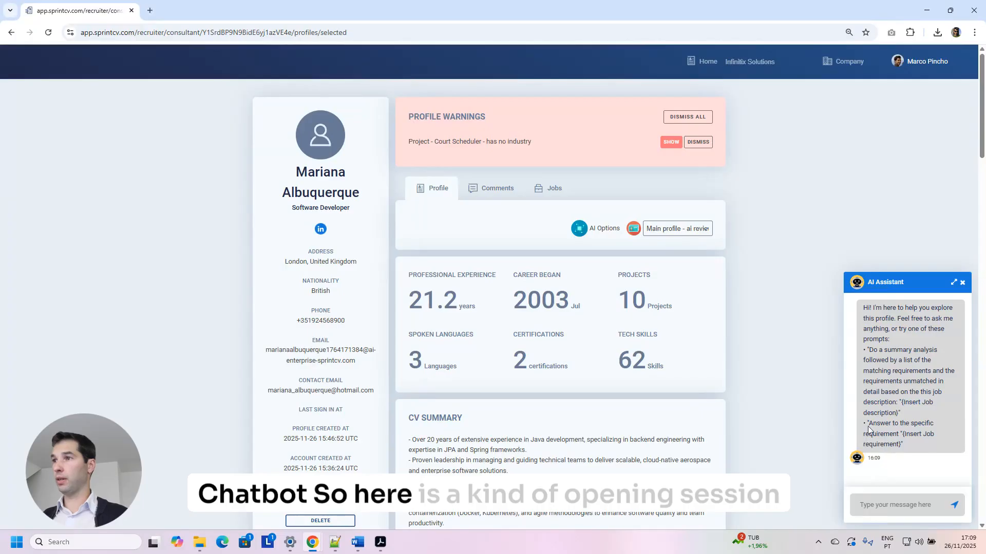
left_click(953, 282)
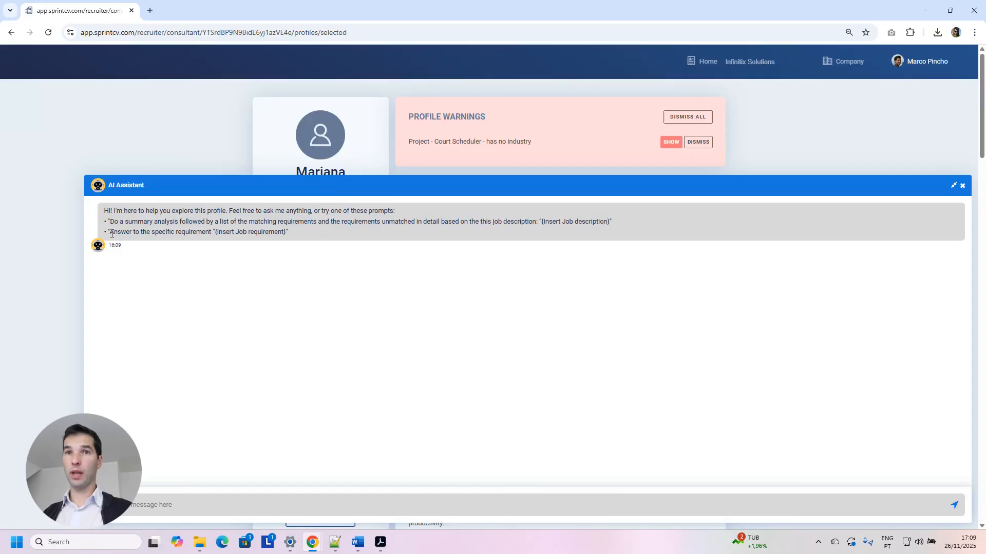
Copy the suggested specific-requirement prompt into the chat message box as a draft.
left_click_drag(112, 234, 201, 234)
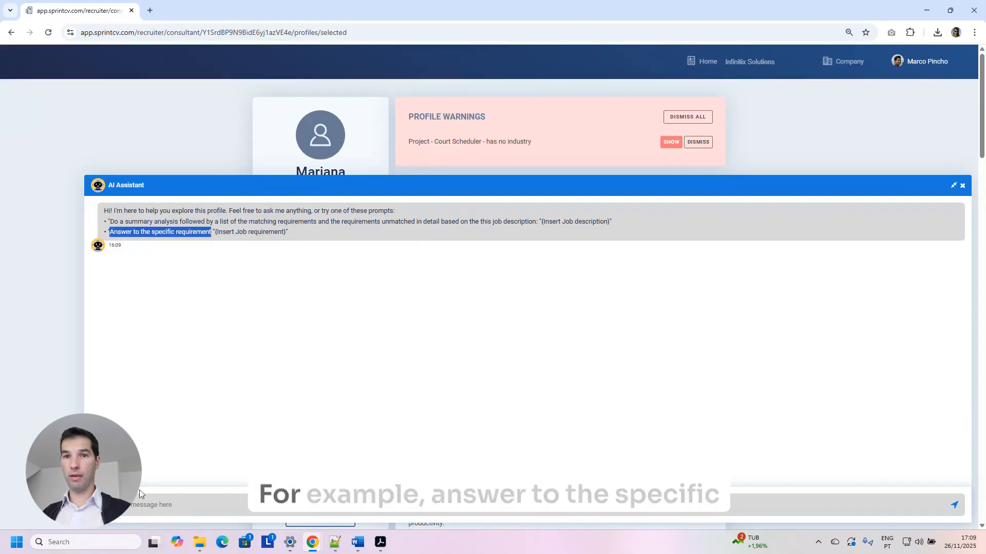
left_click(221, 511)
type("Answer to the specific requirement")
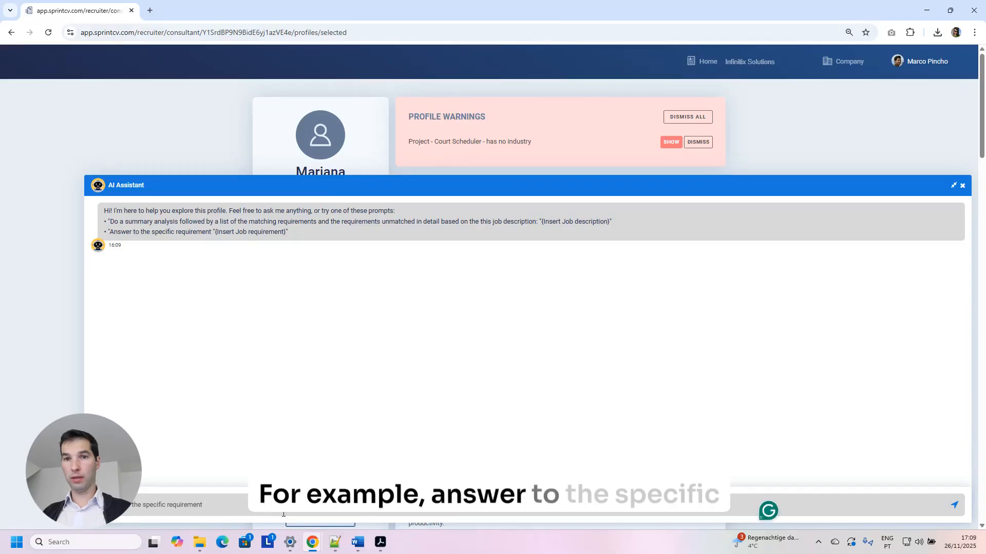
type("and give th")
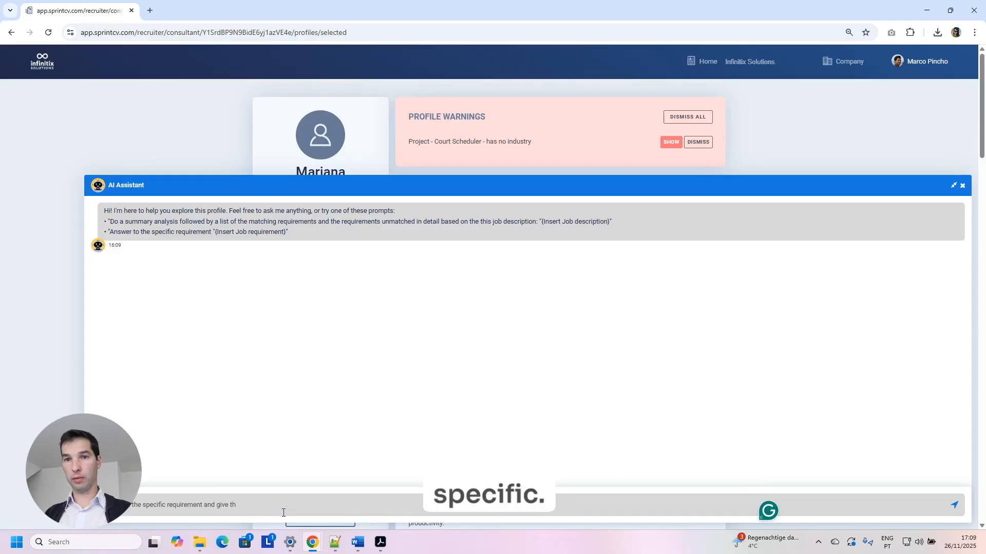
key("BackSpace")
key("BackSpace")
key("BackSpace")
key("BackSpace")
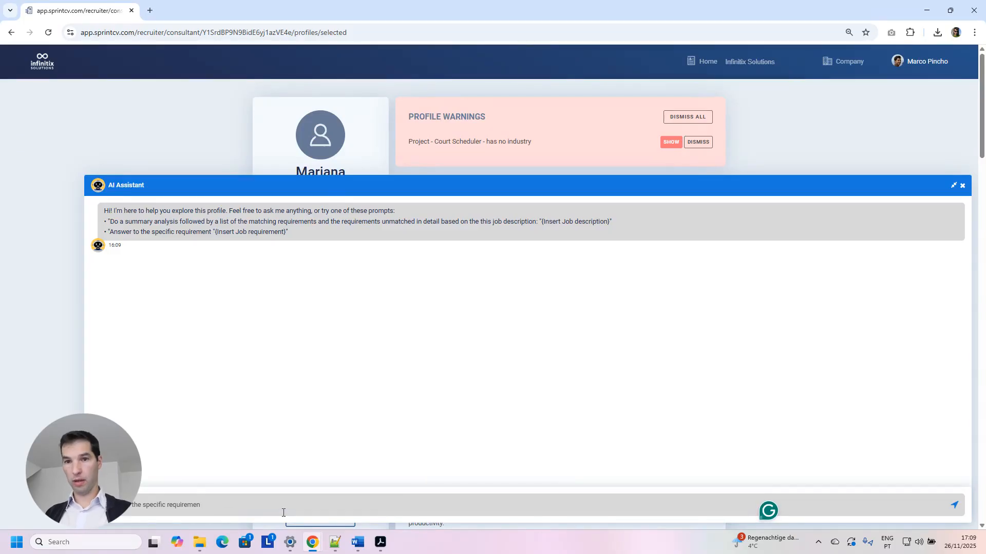
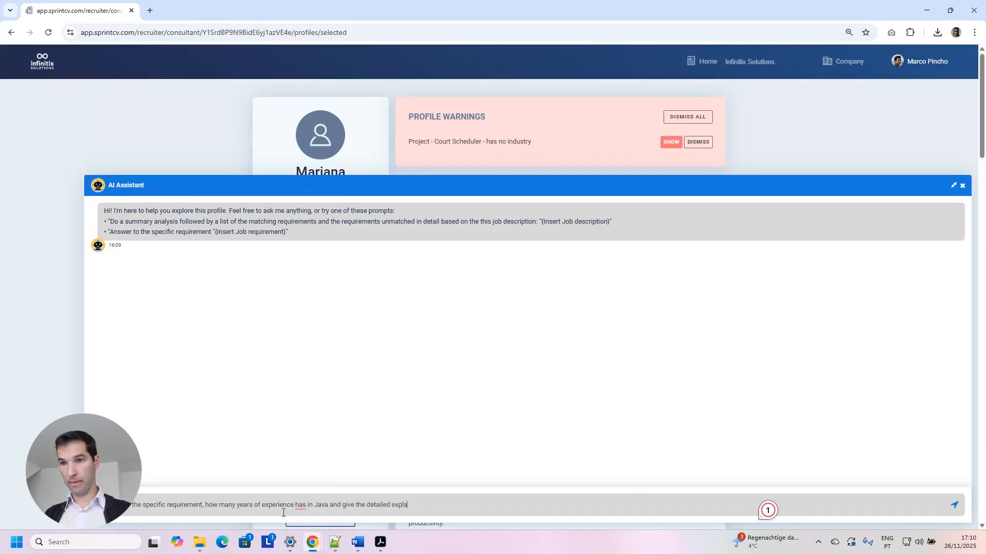
Reword the draft to ask the candidate's total years of Java, followed by ', plus'.
type("per professio")
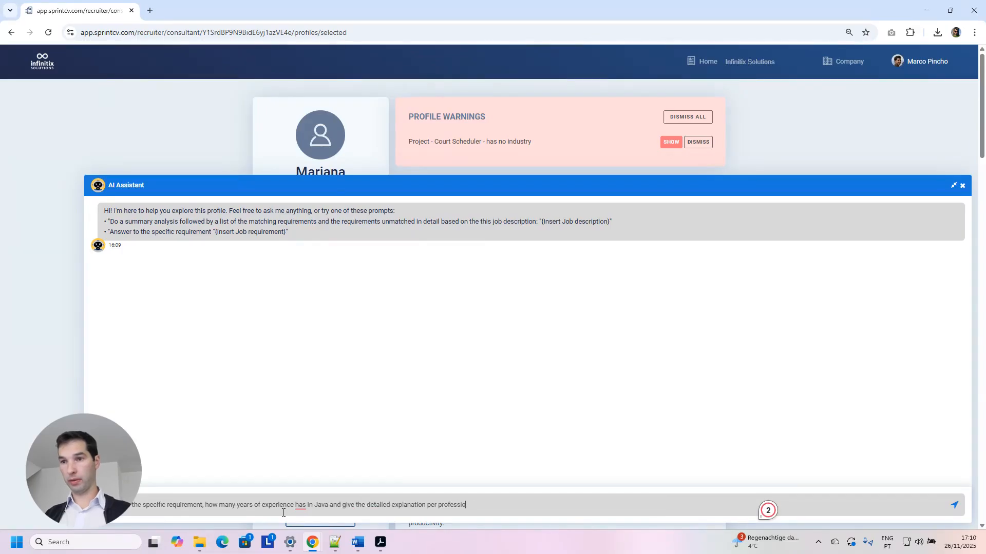
type("nal experience")
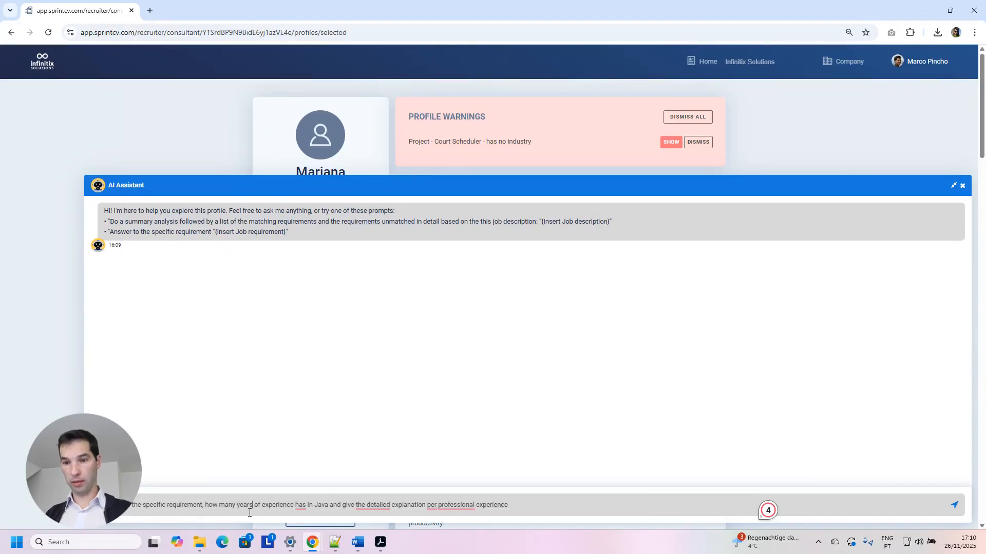
type("in total has ")
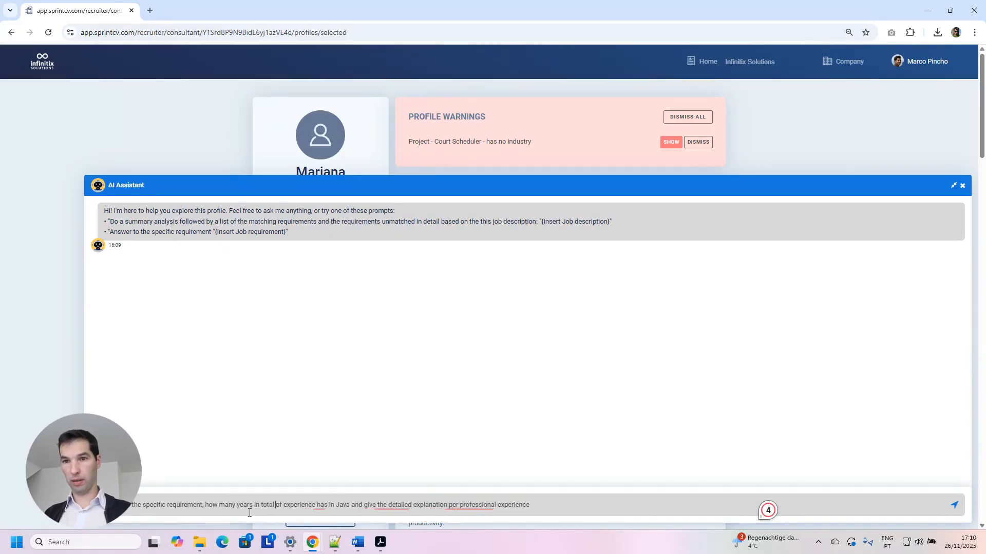
type("Mariana in of experience has")
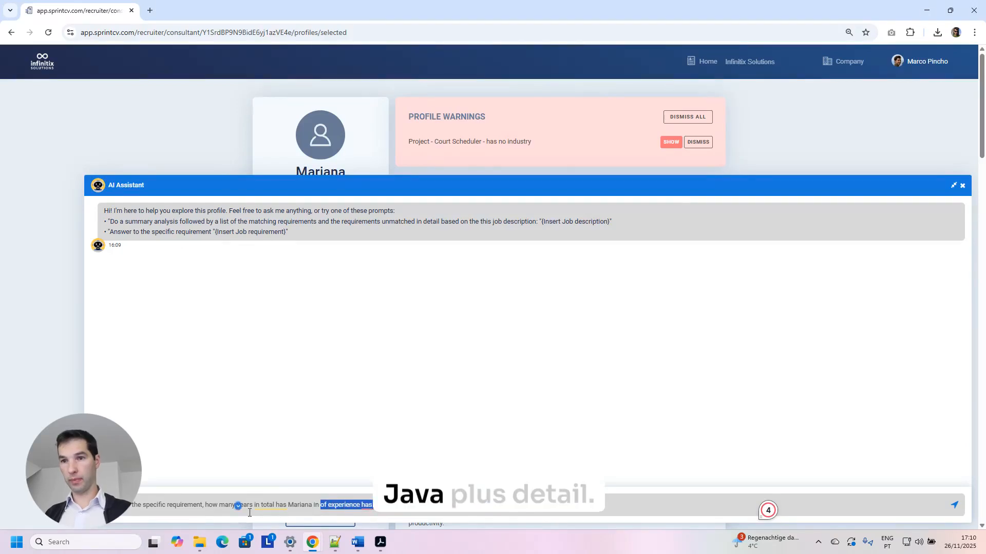
key("BackSpace")
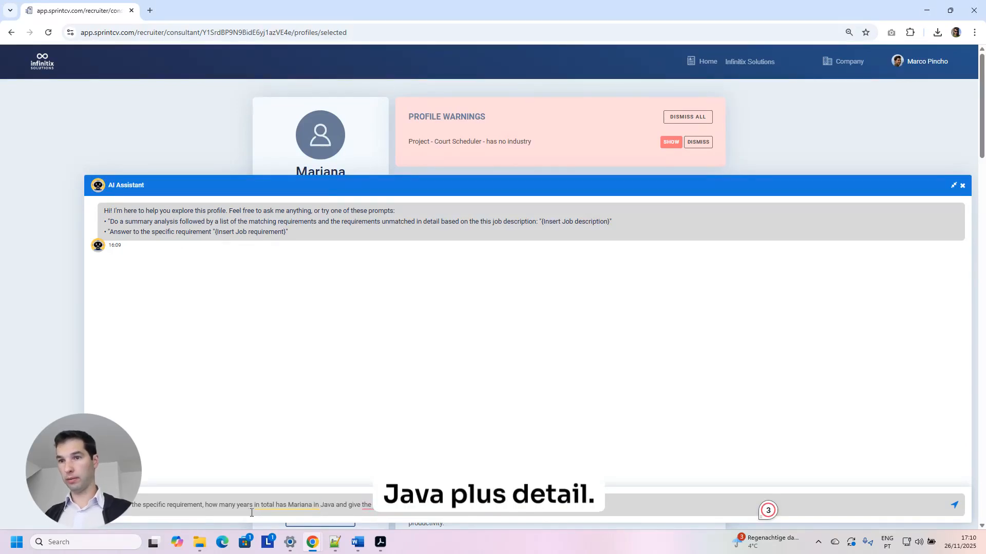
mouse_move(388, 509)
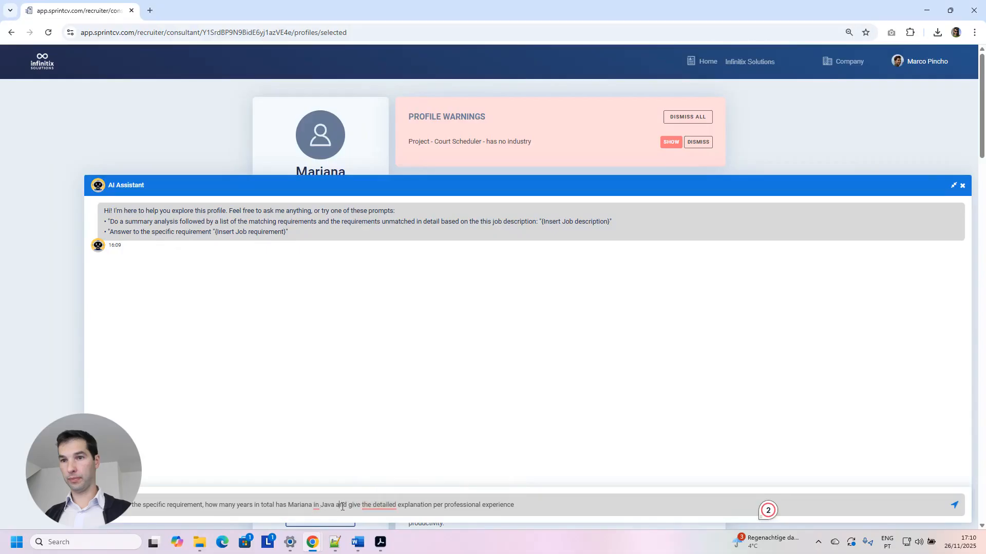
type(", plus the")
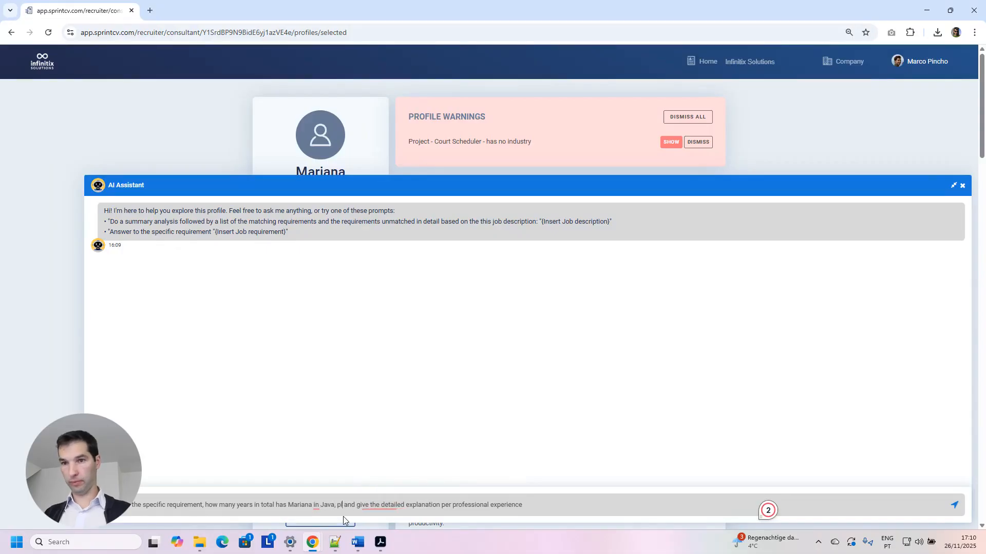
key("BackSpace")
key("BackSpace")
key("BackSpace")
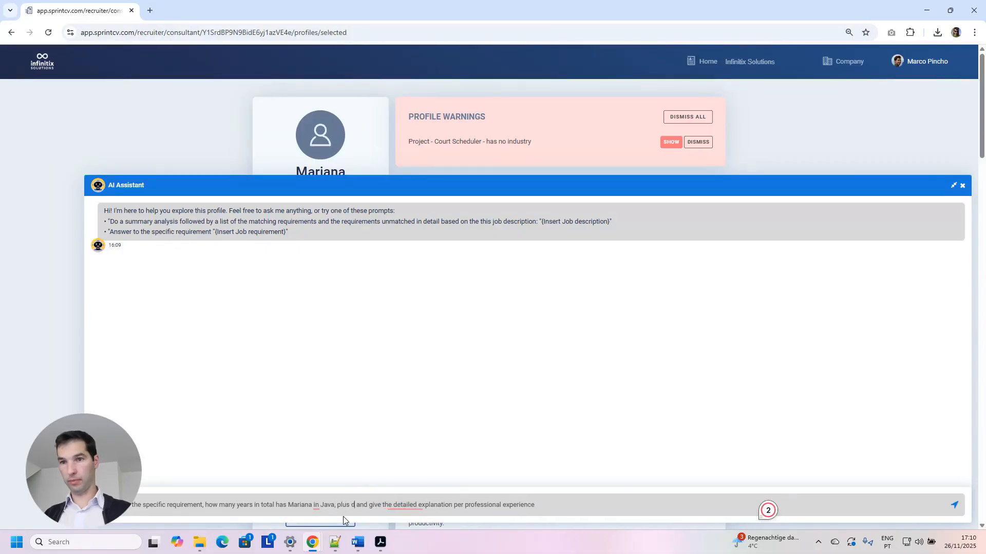
Finish the question with 'plus provide a detailed explanation per professional experience'.
type("detail")
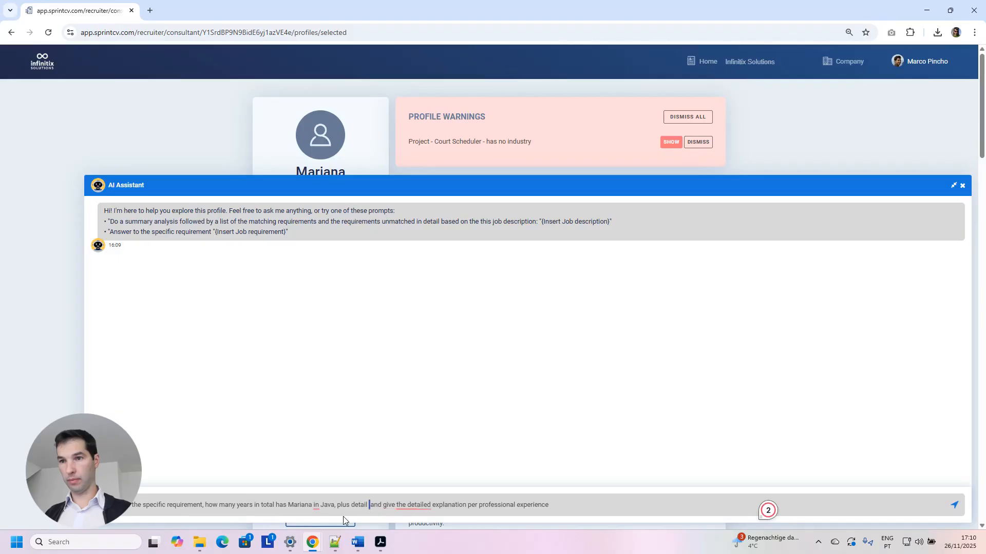
key("shift+Right")
key("shift+Right")
key("shift+Right")
key("shift+Right")
key("shift+Right")
key("shift+Right")
key("shift+Right")
key("shift+Right")
key("shift+Right")
key("shift+Right")
key("shift+Right")
key("shift+Right")
key("shift+Right")
key("shift+Right")
key("shift+Right")
key("shift+Right")
key("shift+Right")
key("shift+Right")
key("shift+Right")
key("shift+Right")
key("shift+Right")
key("shift+Right")
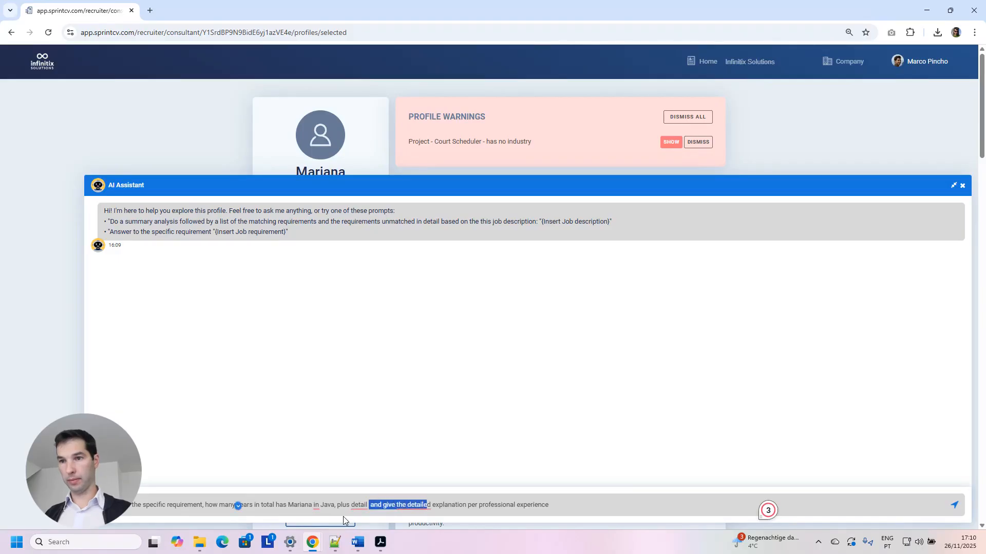
key("BackSpace")
key("ctrl+Left")
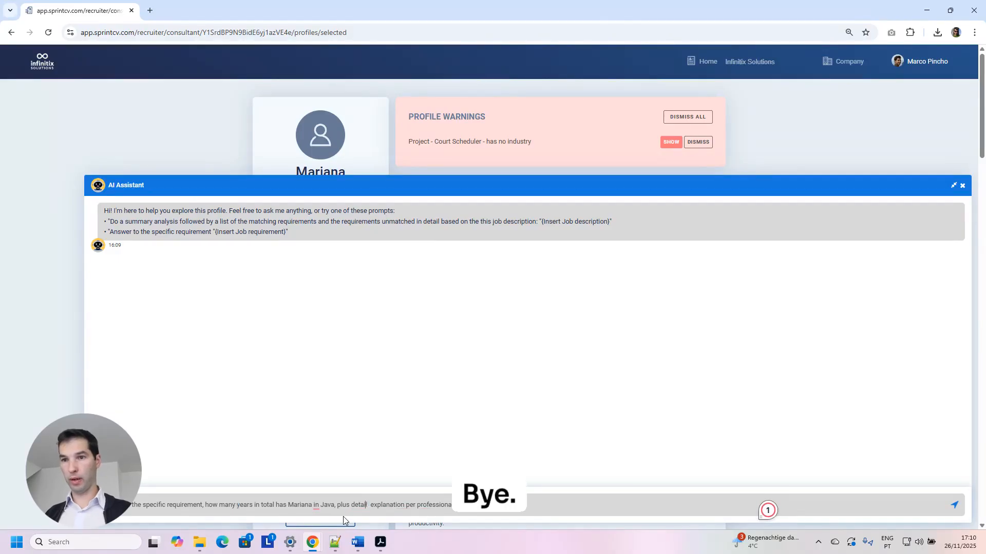
type("provide a")
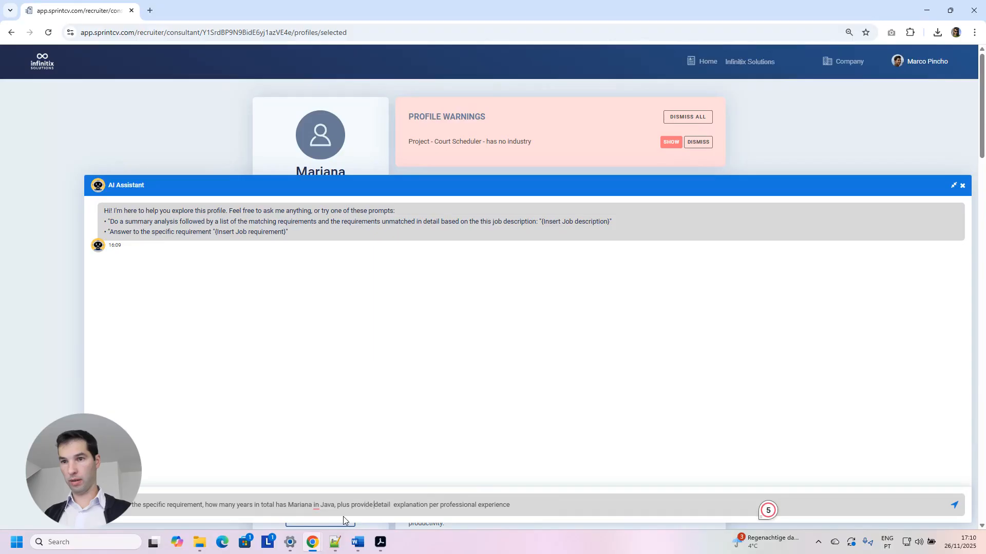
key("Right")
key("Right")
key("Right")
key("Right")
key("Right")
key("Right")
type("ed")
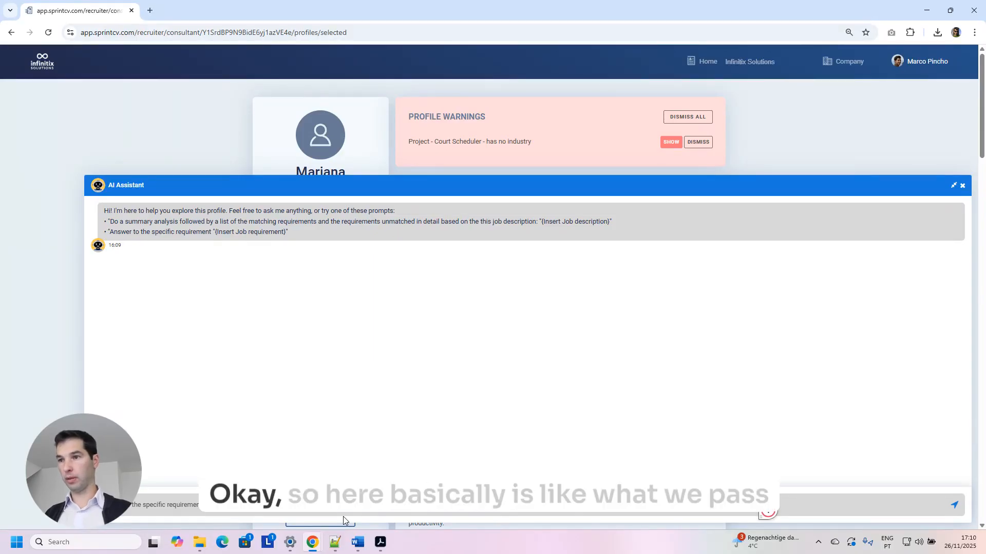
key("shift+Return")
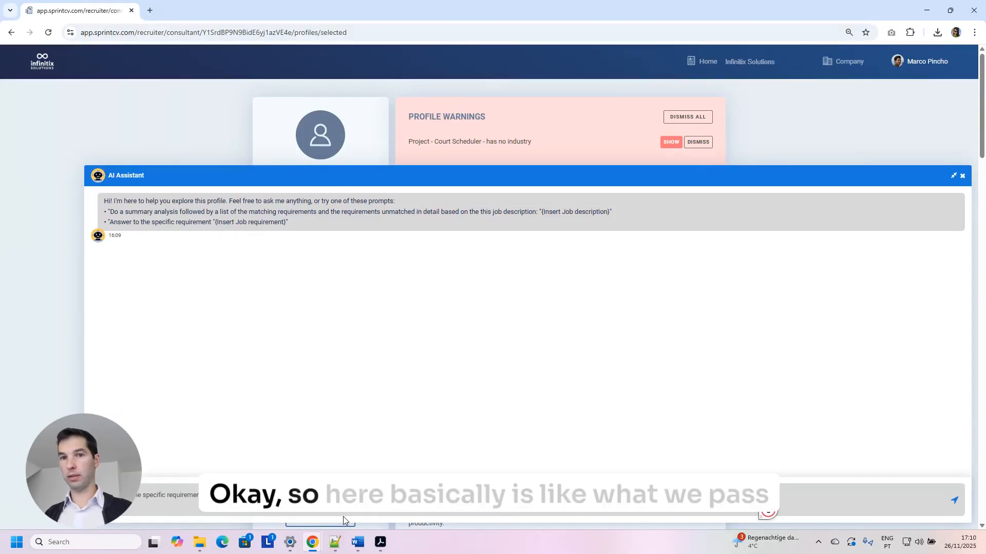
Send the Java-years question, then draft a follow-up asking for normal language without special characters.
left_click(956, 501)
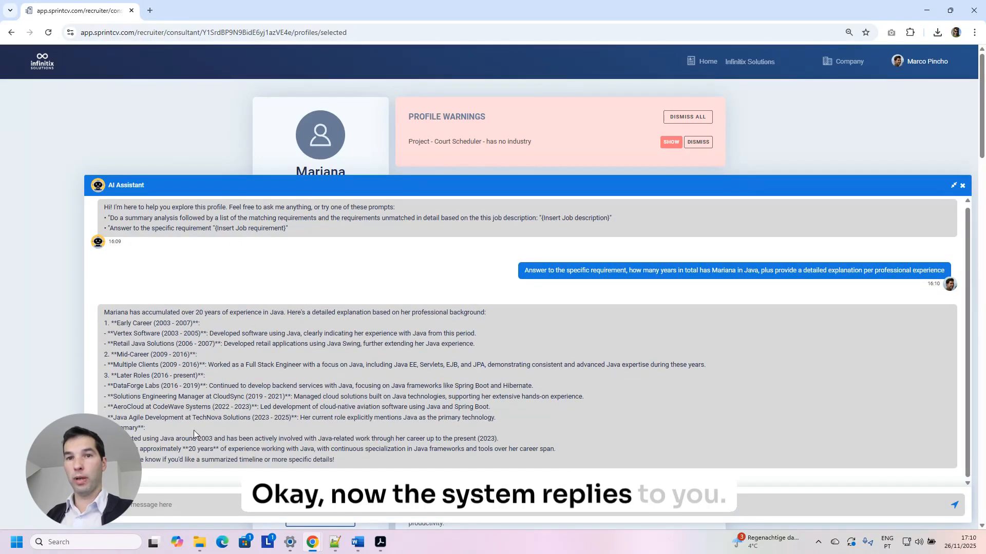
left_click(367, 512)
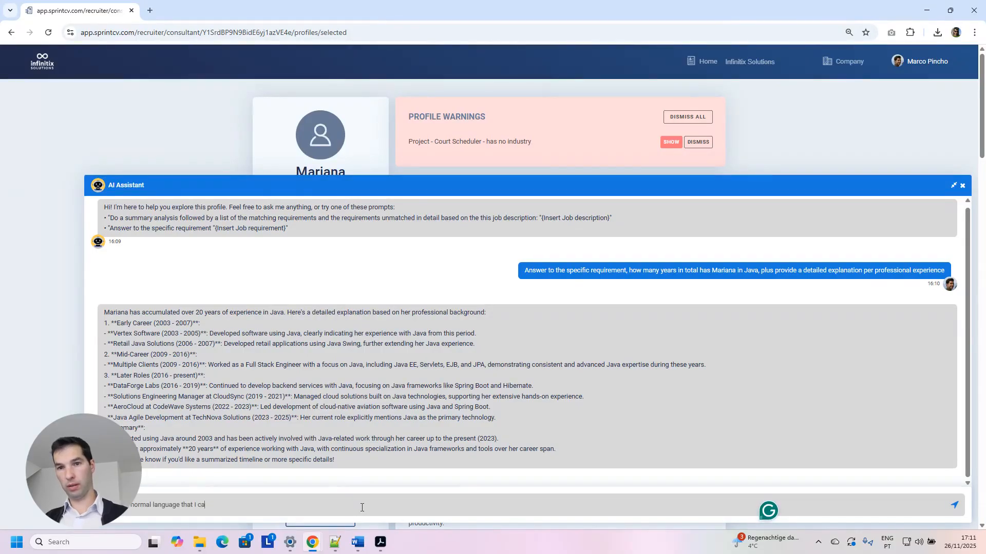
key("BackSpace")
key("BackSpace")
key("BackSpace")
key("BackSpace")
type(",")
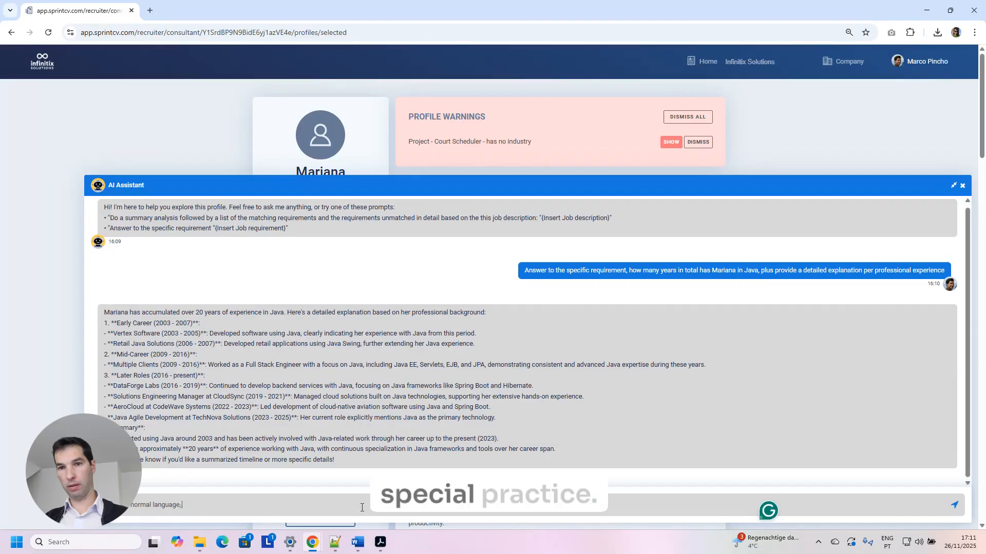
type(" without special characte")
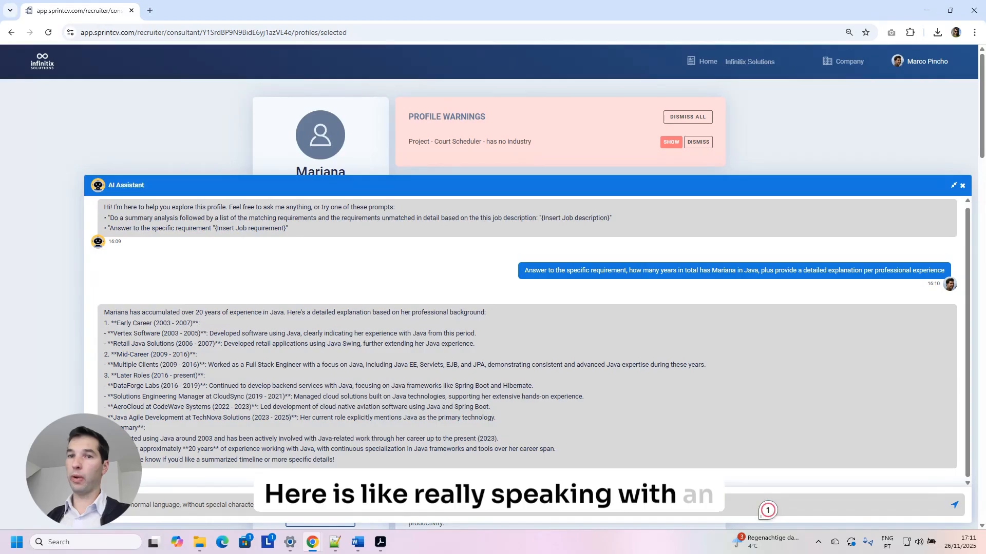
key("Return")
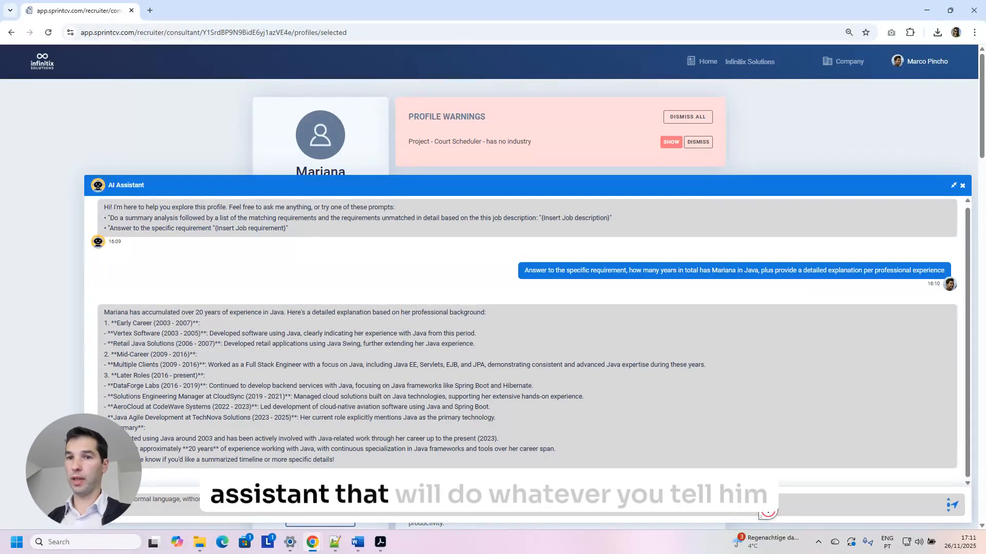
Send the plain-language follow-up, then copy, paste and resend the Java experience question.
left_click(955, 507)
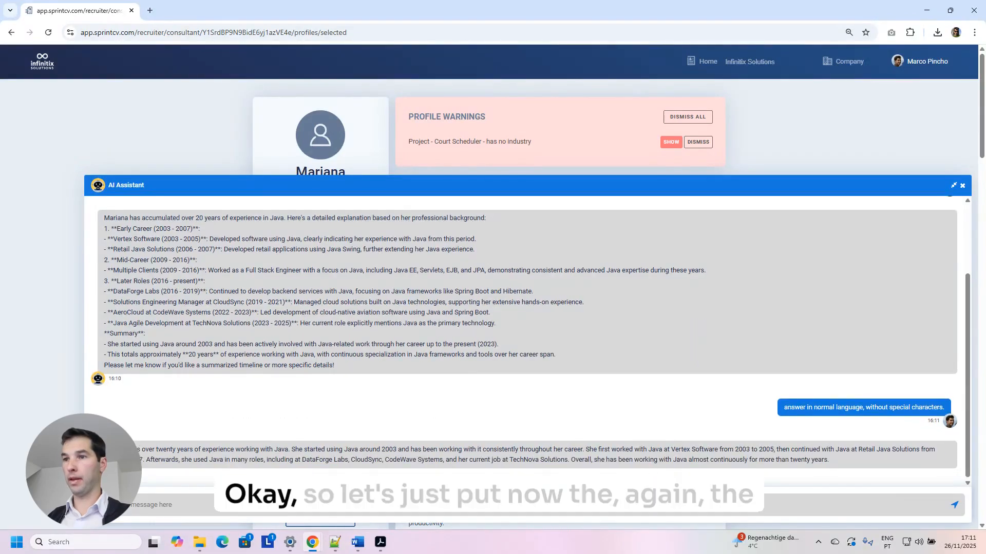
scroll(648, 377, "up", 3)
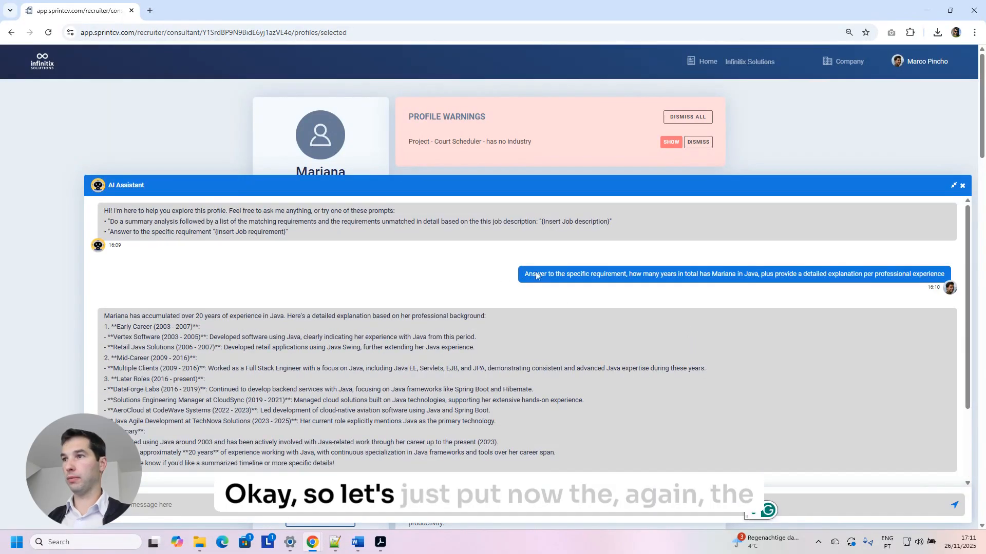
left_click_drag(519, 275, 930, 266)
scroll(802, 410, "down", 3)
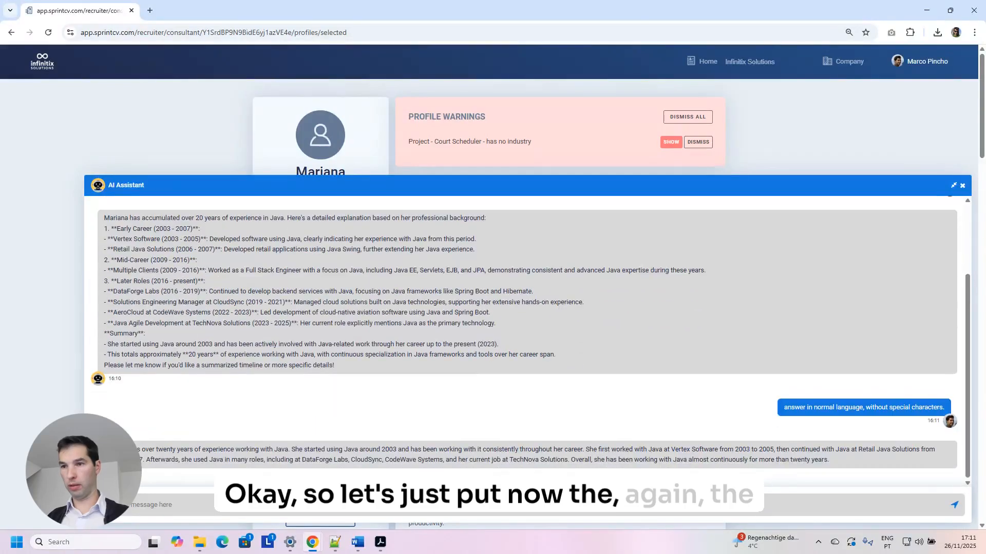
left_click(596, 508)
type("Answer to the specific requirement, how many years in total has Mariana in Java, plus provide a detailed explanation per professional experience")
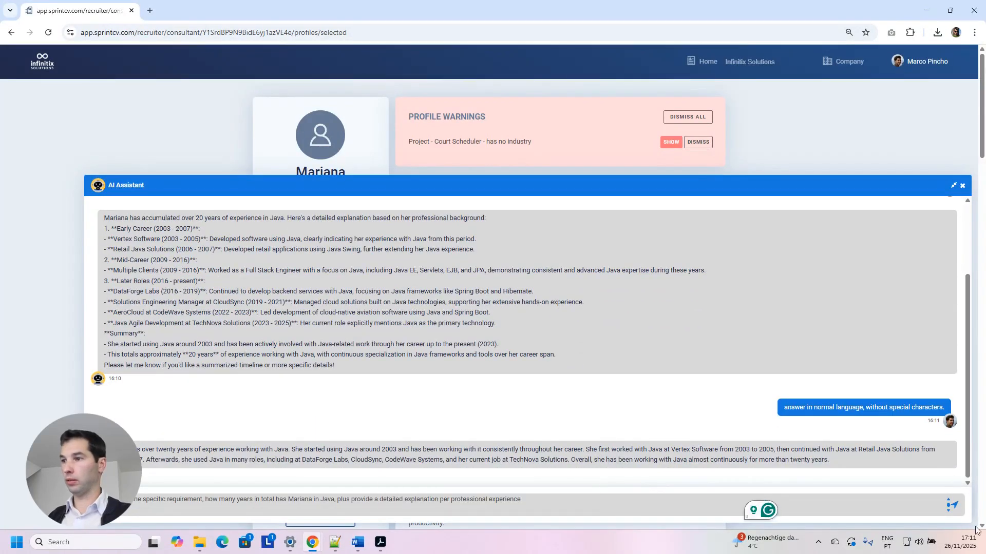
left_click(955, 509)
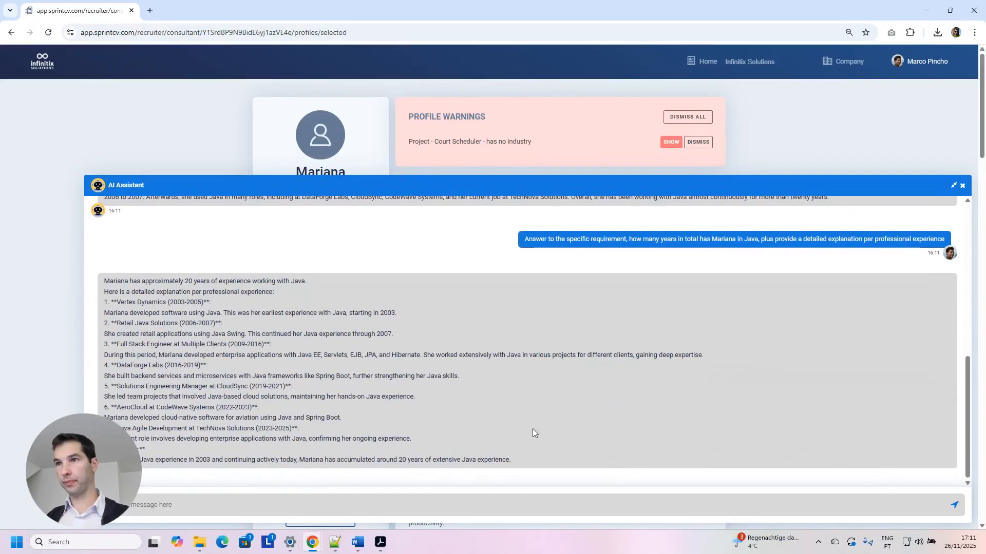
Copy the 'answer in normal language' instruction message from the chat history.
scroll(532, 300, "up", 2)
left_click_drag(516, 345, 893, 353)
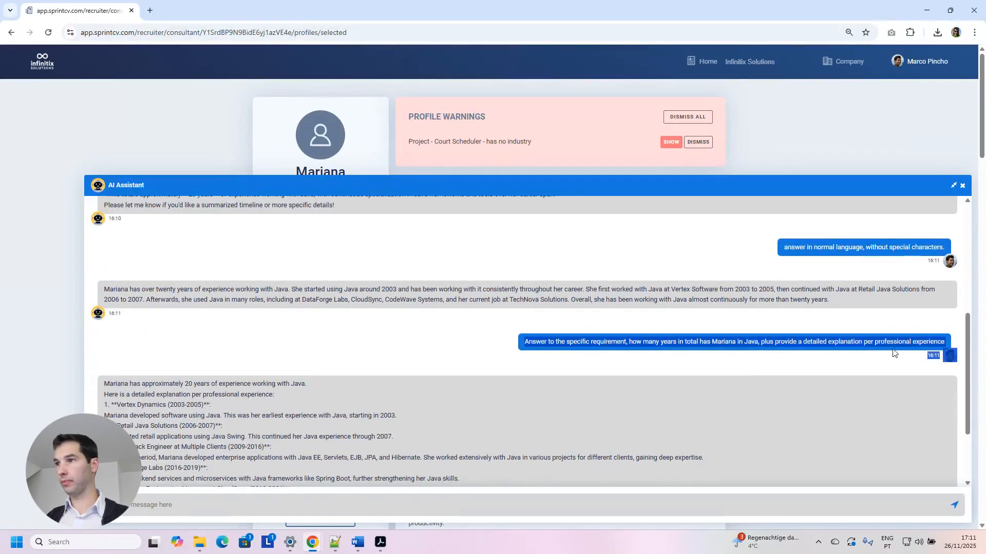
scroll(529, 505, "down", 3)
left_click(529, 505)
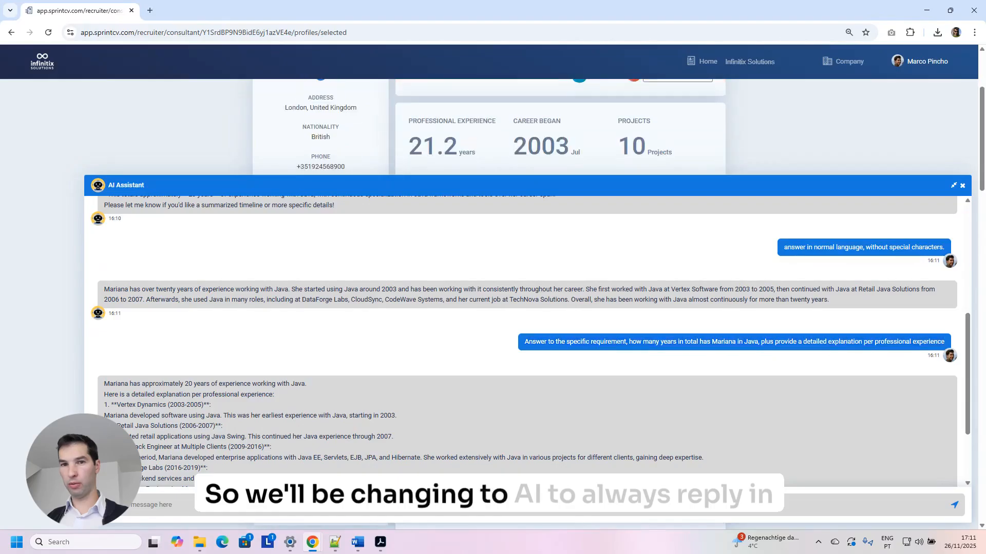
left_click_drag(782, 247, 959, 249)
key("ctrl+c")
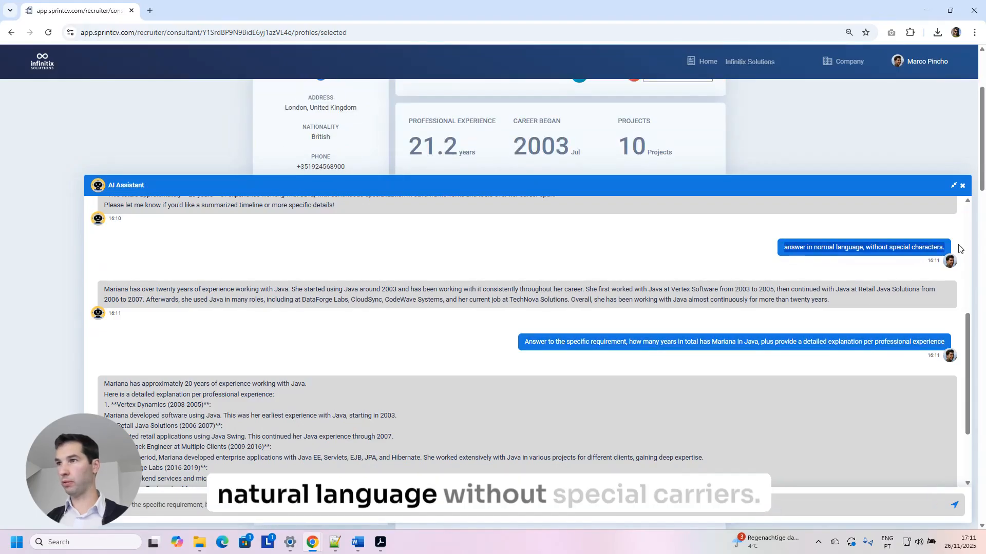
Append 'in' and the pasted normal-language instruction to the question, removing the duplicated word.
scroll(203, 506, "up", 1)
left_click(203, 505)
type("in")
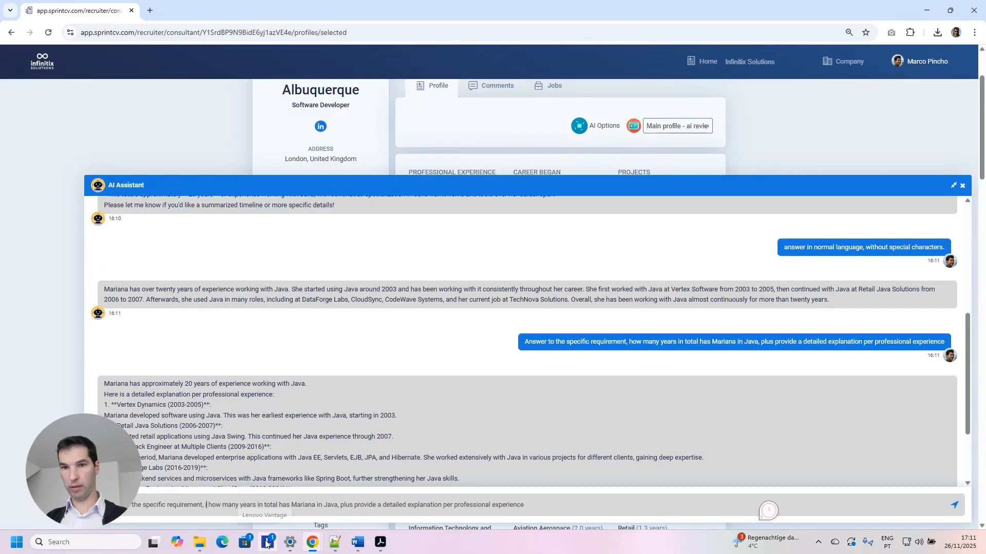
key("ctrl+v")
key("ctrl+z")
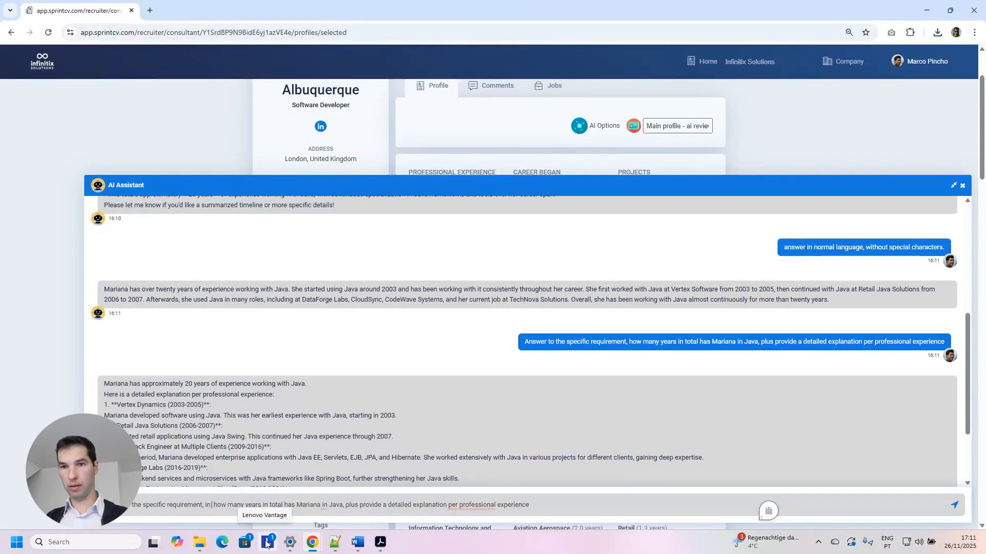
key("ctrl+v")
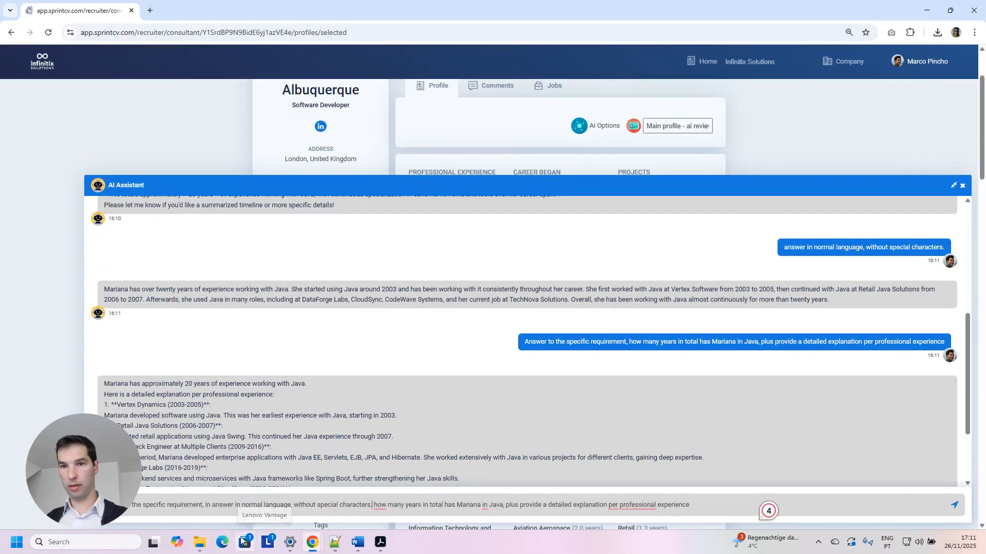
key("Delete")
key("Delete")
key("Delete")
key("Delete")
key("Delete")
key("Delete")
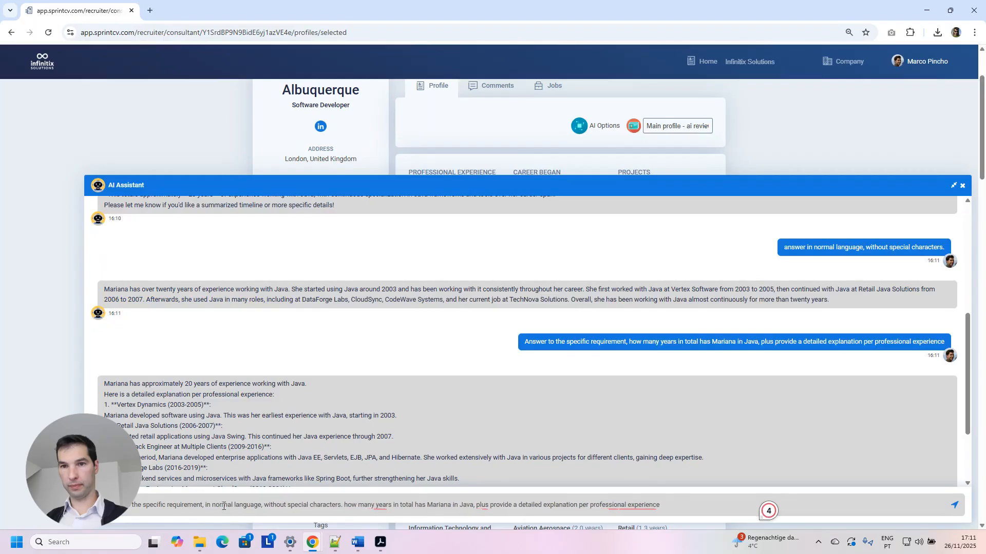
type("n")
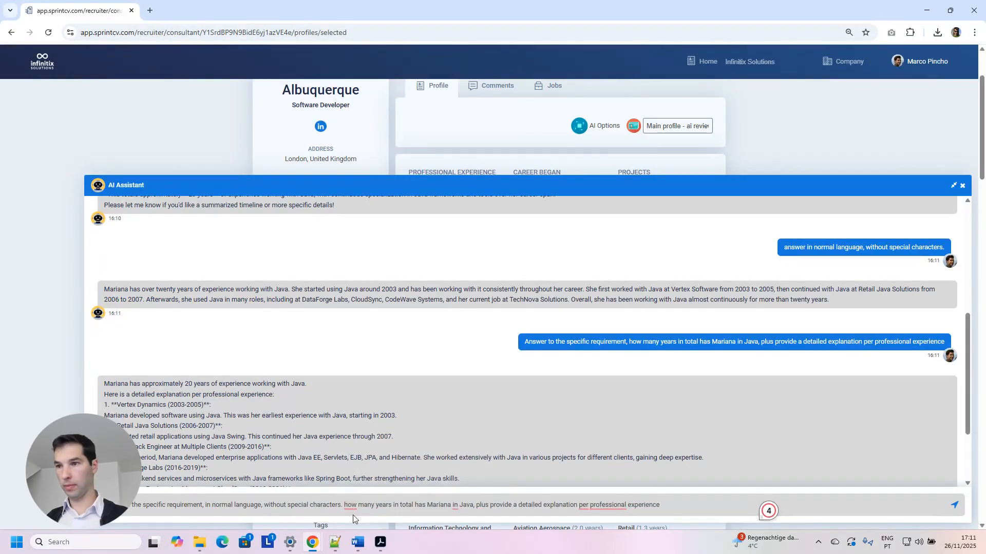
Send the combined question and review the twenty-years answer and its role-by-role explanation.
left_click(954, 505)
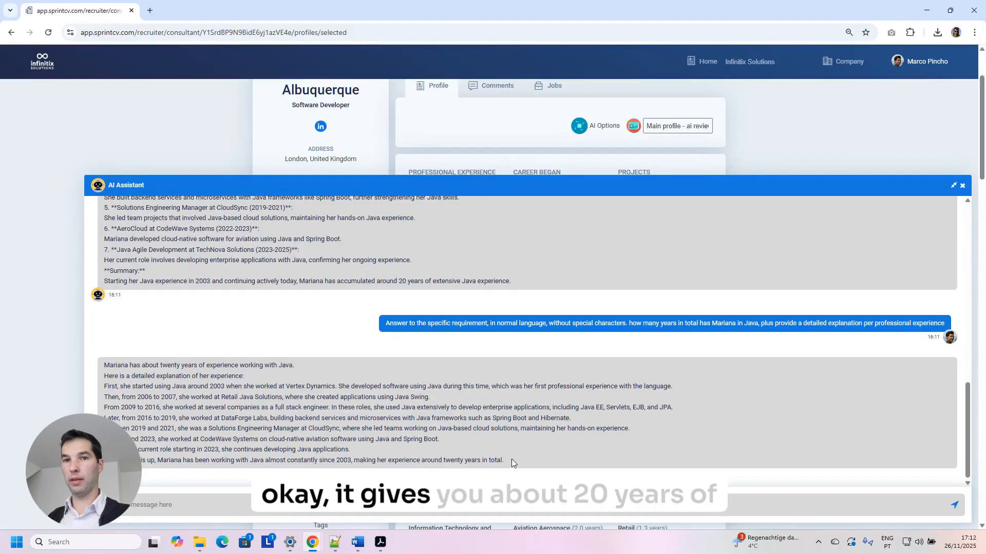
left_click_drag(507, 461, 509, 418)
left_click(198, 405)
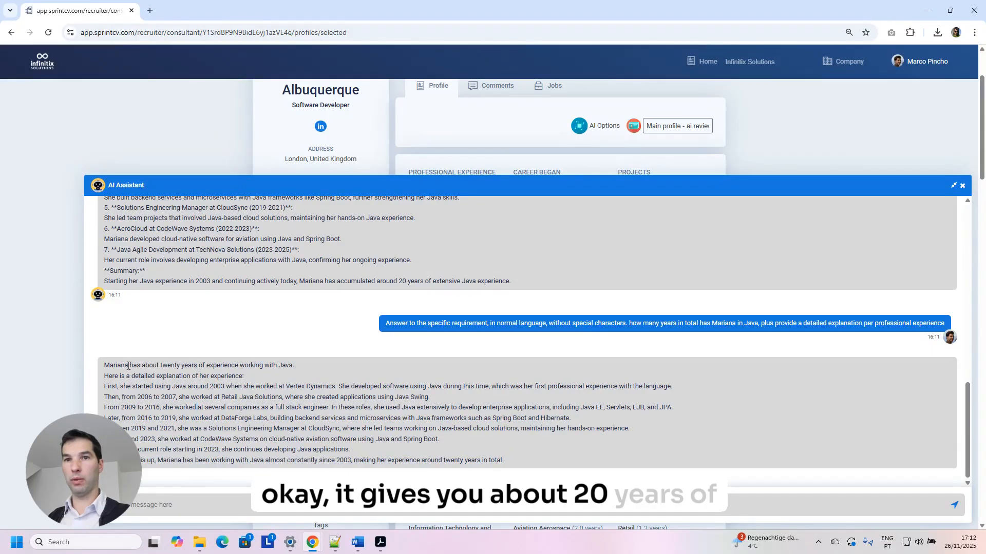
left_click_drag(124, 365, 322, 363)
left_click_drag(156, 376, 488, 461)
left_click(501, 460)
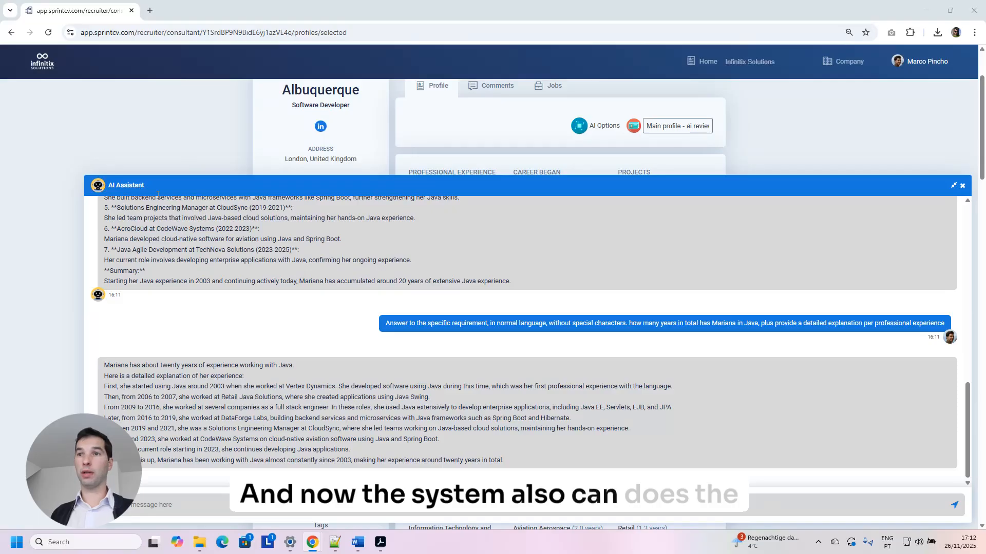
Select the first suggested summary-analysis prompt at the top of the chat.
scroll(421, 290, "up", 5)
scroll(422, 290, "up", 10)
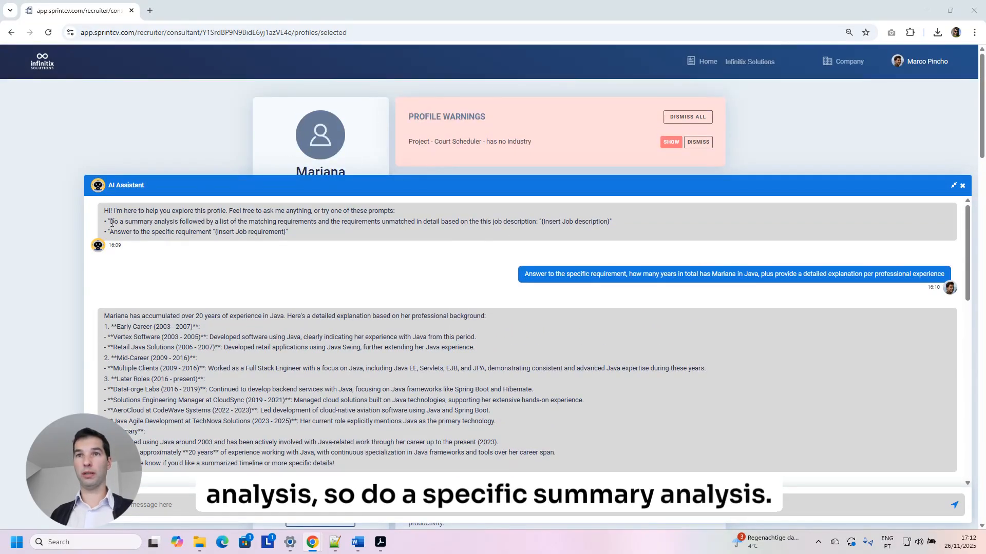
left_click_drag(110, 222, 553, 220)
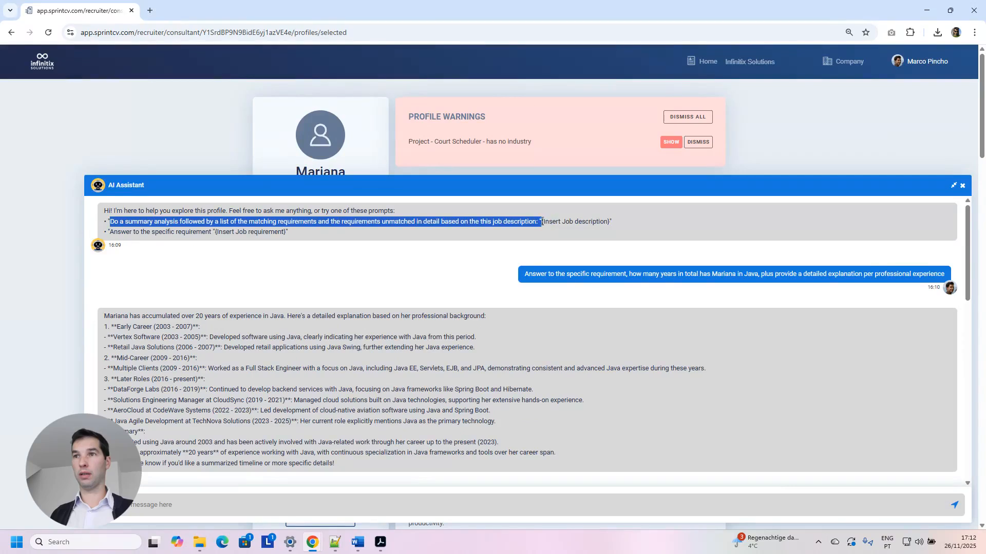
Paste the summary-analysis prompt and the job description into the chat and send them.
scroll(334, 422, "down", 10)
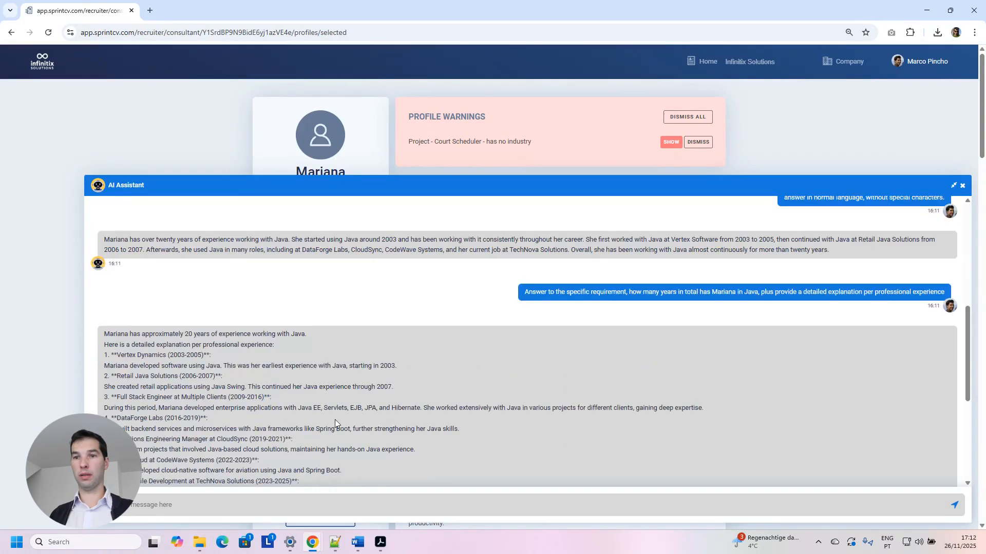
left_click(323, 505)
key("ctrl+v")
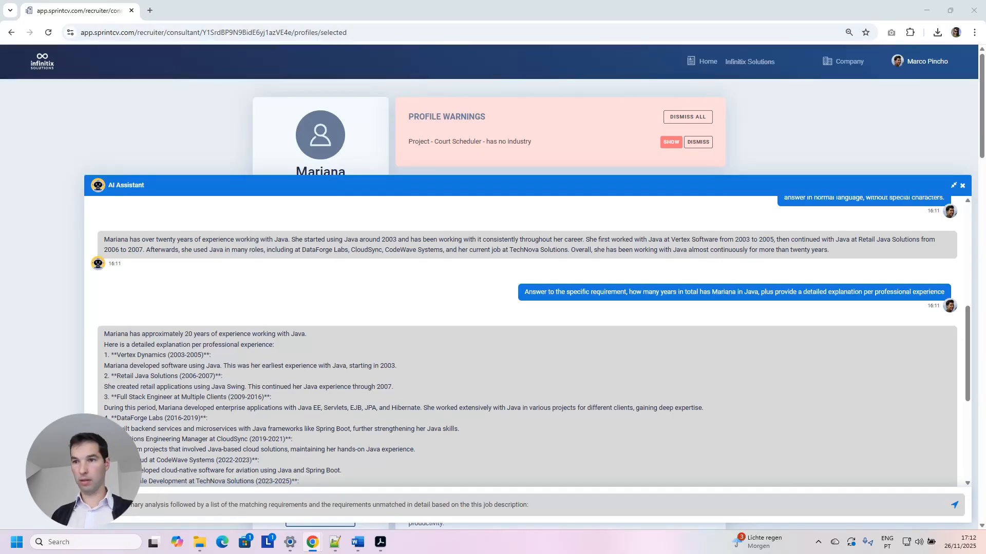
key("ctrl+v")
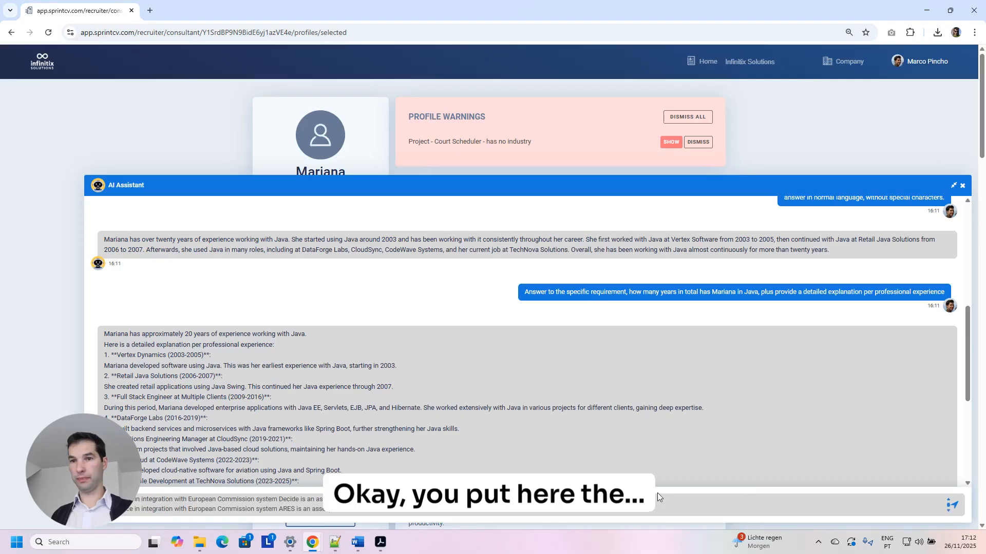
left_click(954, 507)
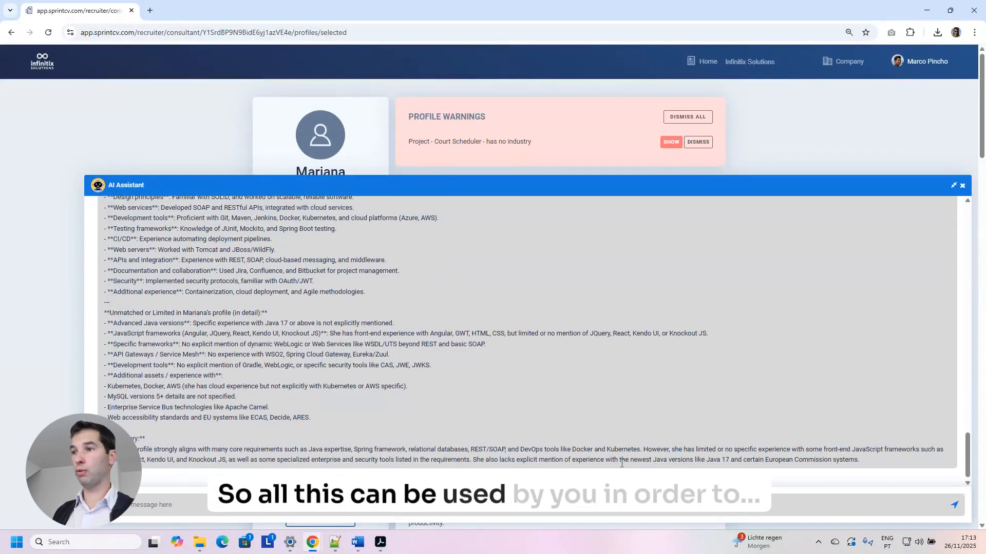
Ask the assistant for a set of interview questions with answers to assess the candidate's level.
triple_click(863, 460)
left_click(853, 421)
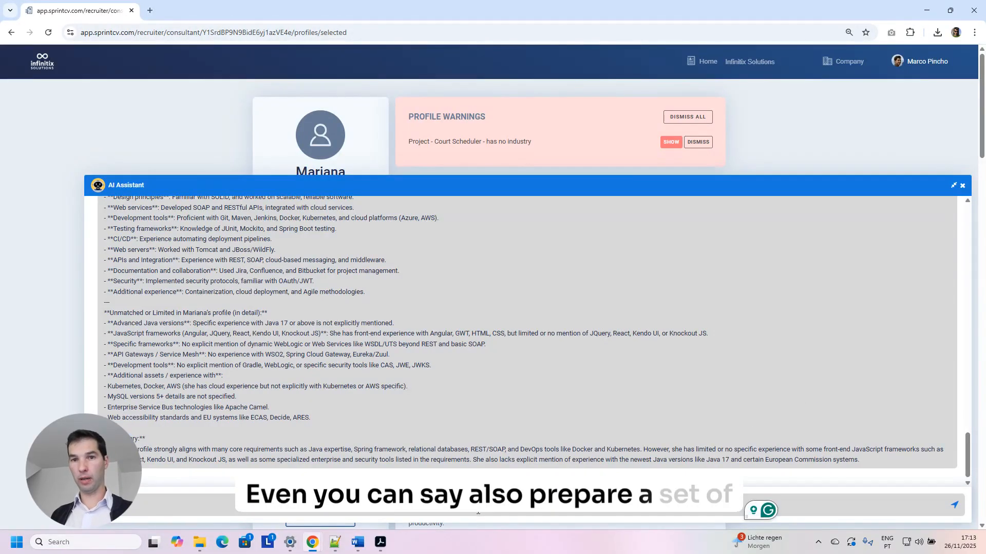
type("et of")
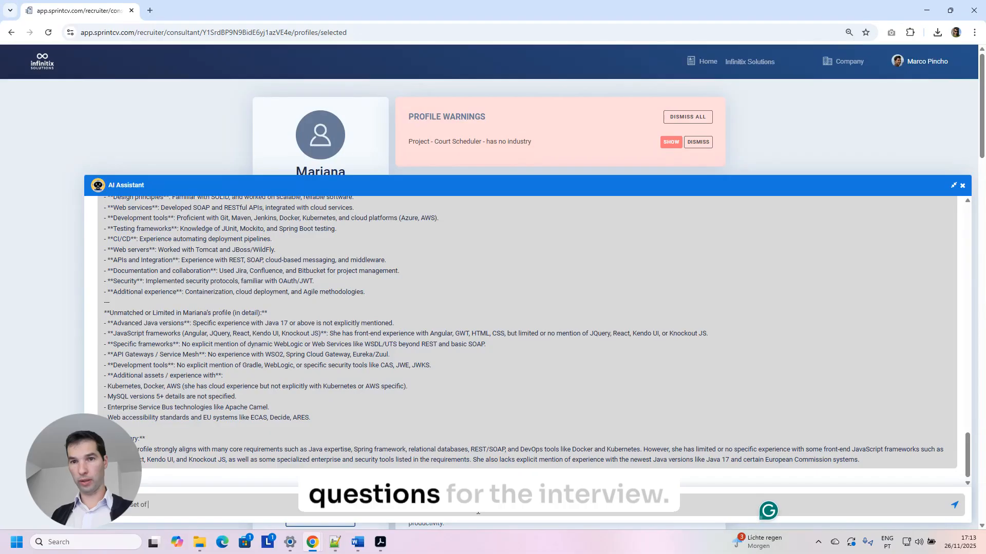
type(" questions for t")
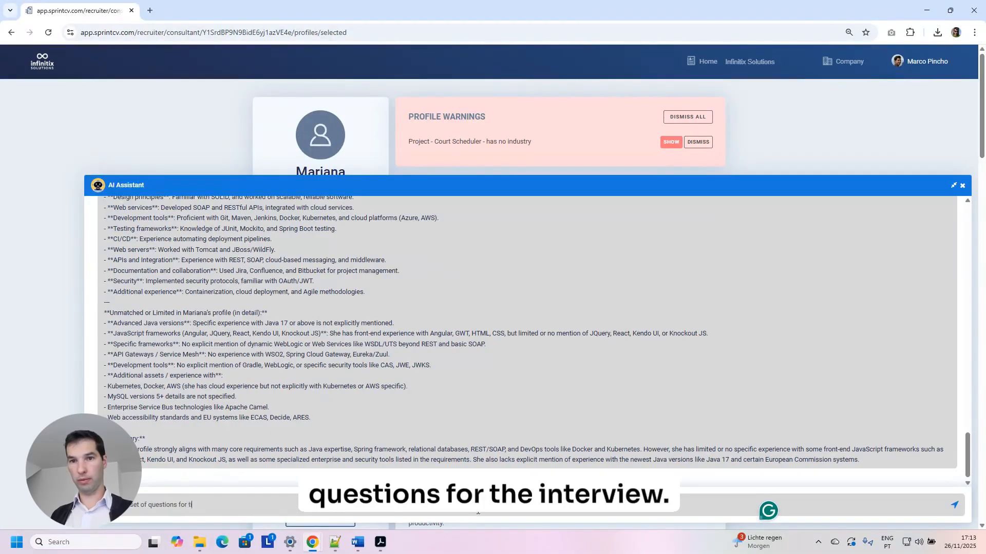
key("BackSpace")
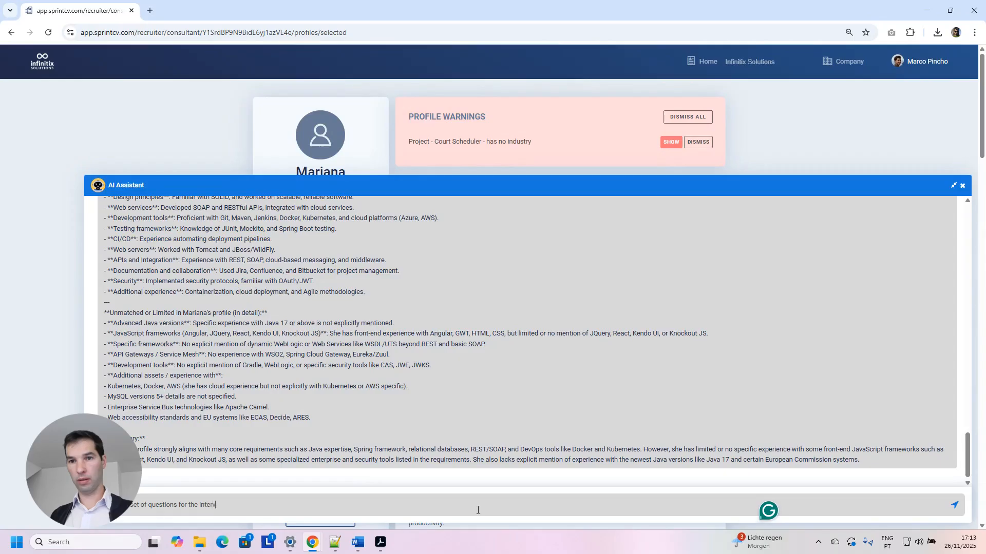
type("the interview and s")
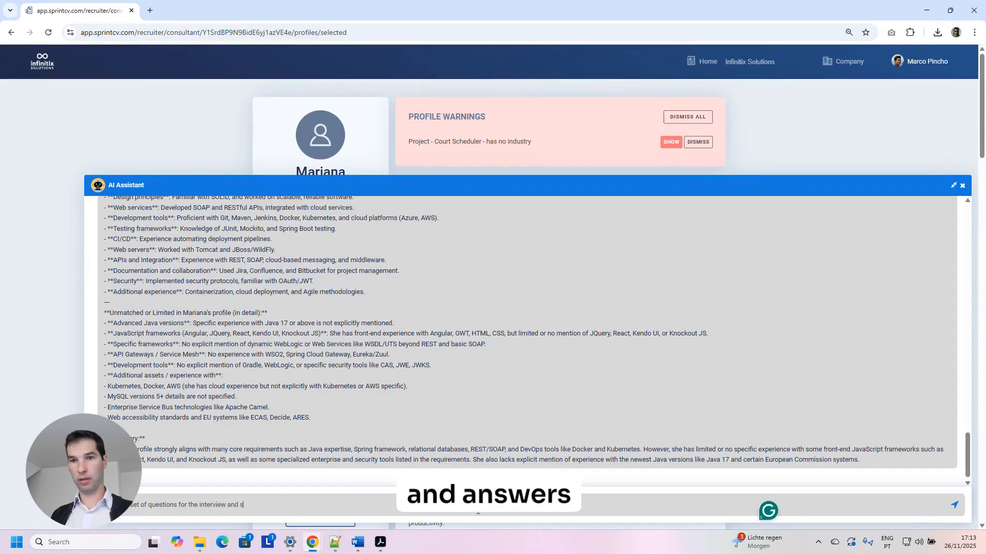
key("BackSpace")
key("BackSpace")
key("BackSpace")
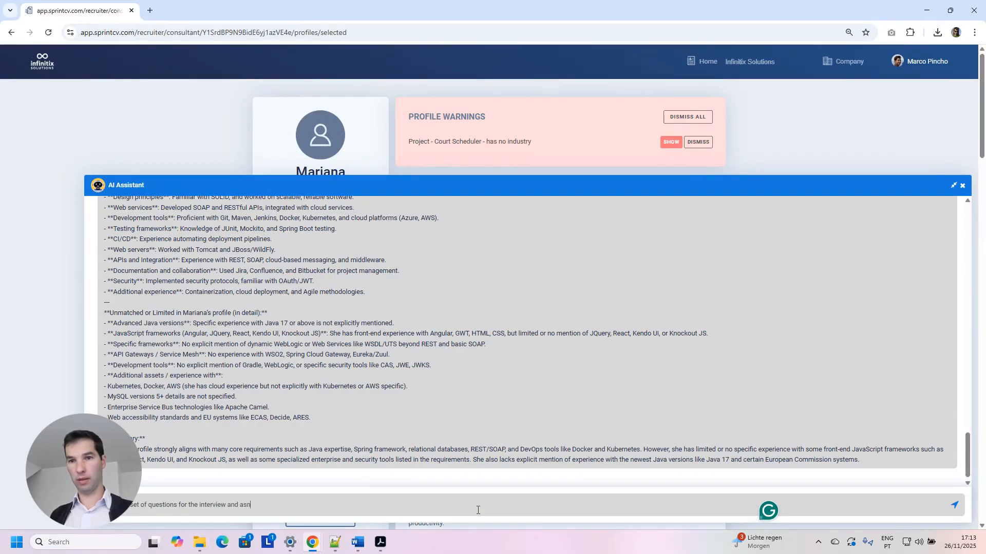
type("d answer to a")
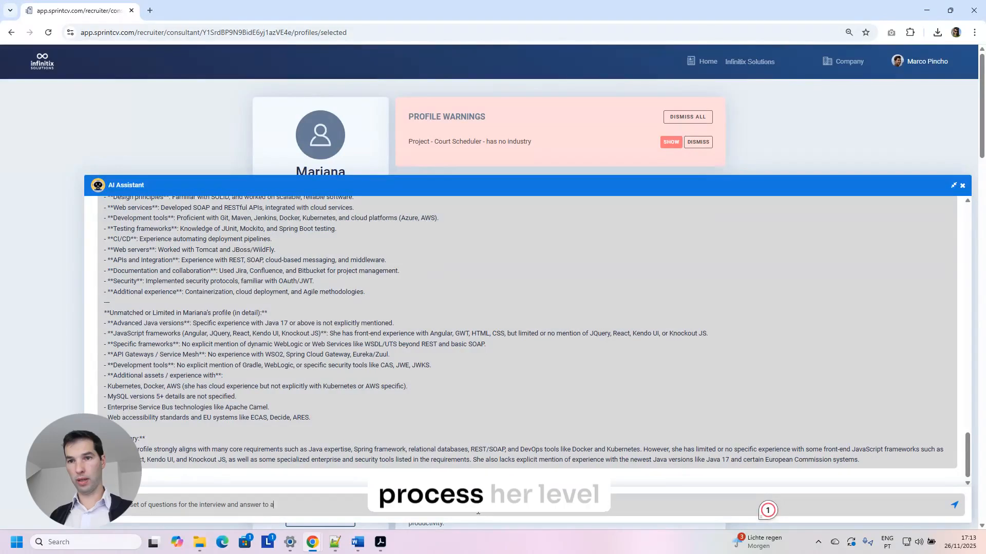
type("ssess")
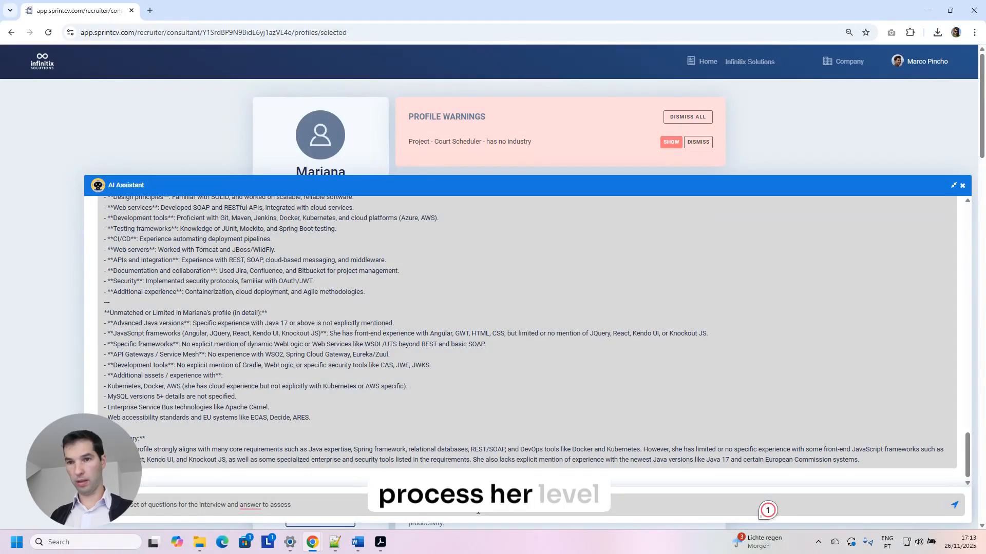
type(" ler level of Java and AWS")
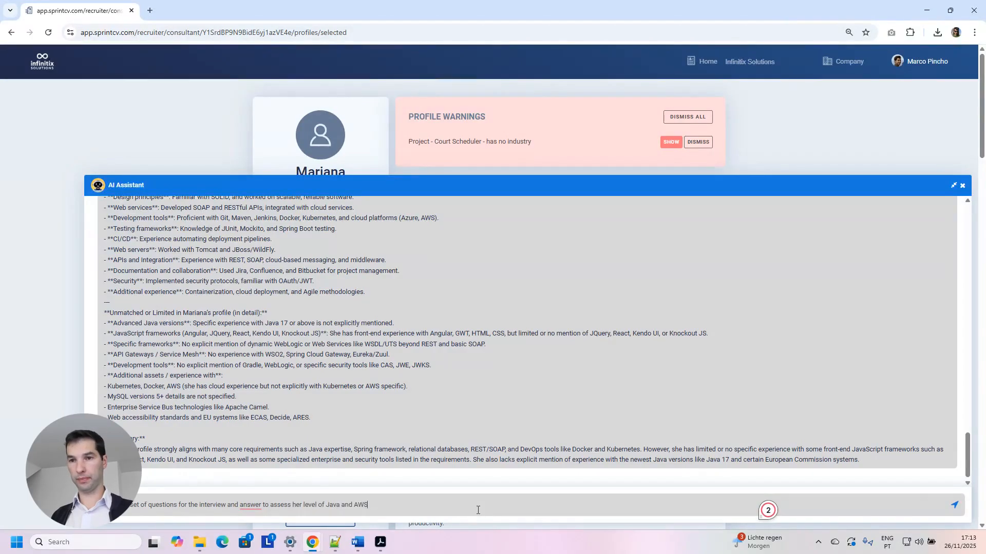
key("Return")
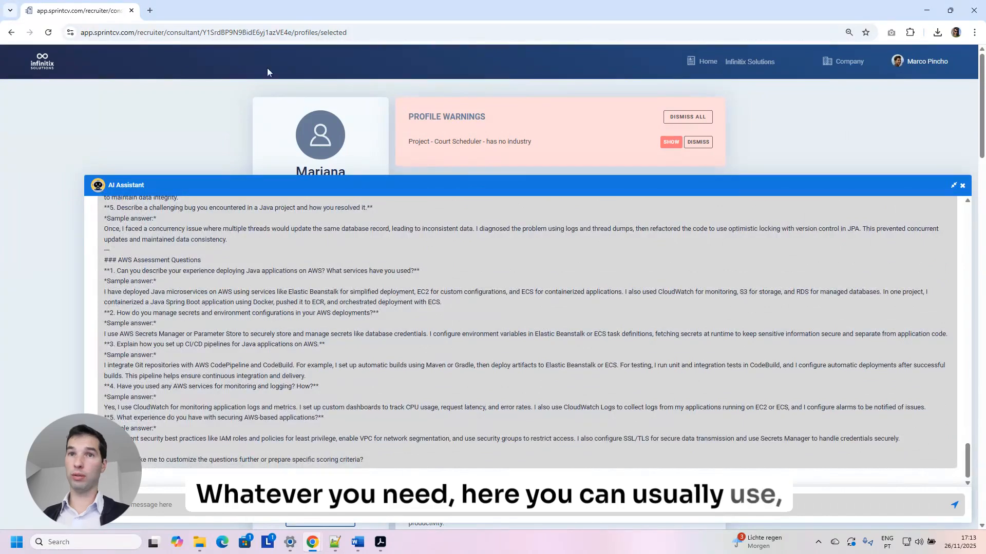
Read through the returned Java and AWS questions and their sample answers.
left_click_drag(135, 270, 445, 285)
left_click(406, 310)
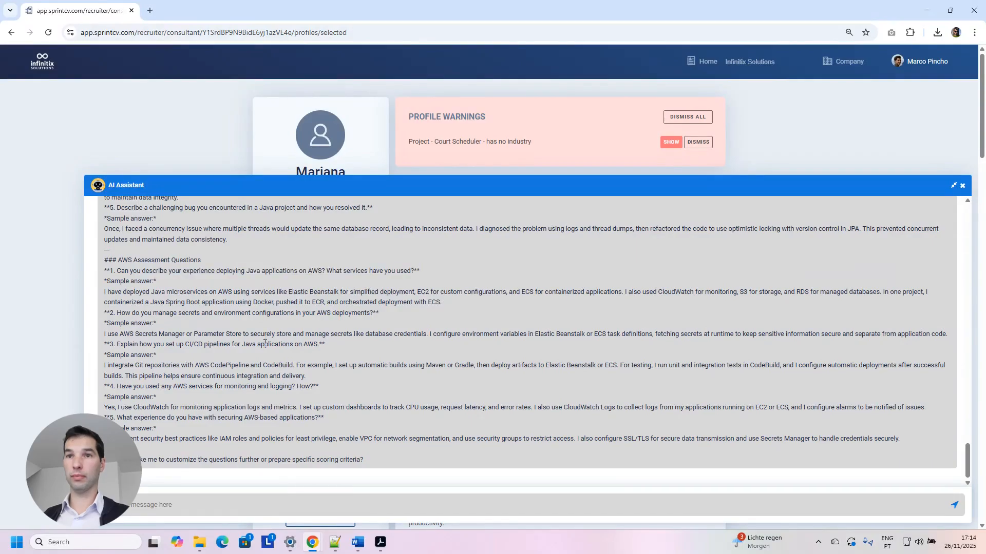
scroll(266, 339, "down", 5)
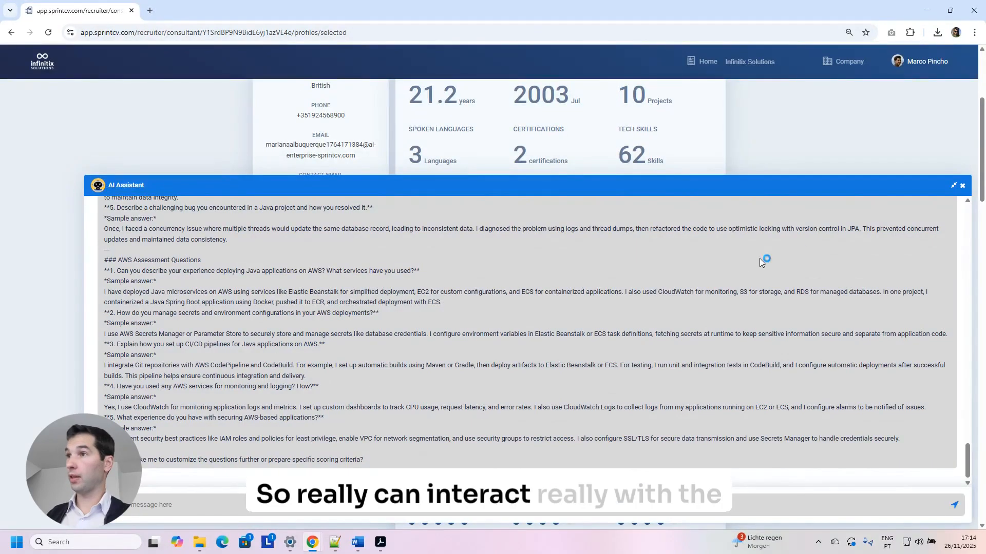
Close the AI Assistant and open the Company dashboard's full consultants list.
left_click(962, 186)
scroll(753, 283, "up", 4)
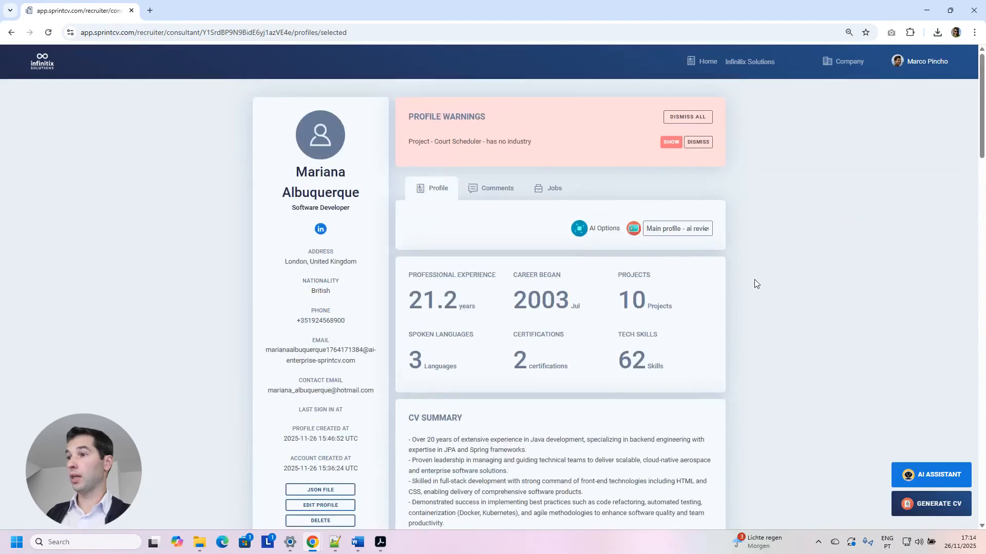
left_click(846, 62)
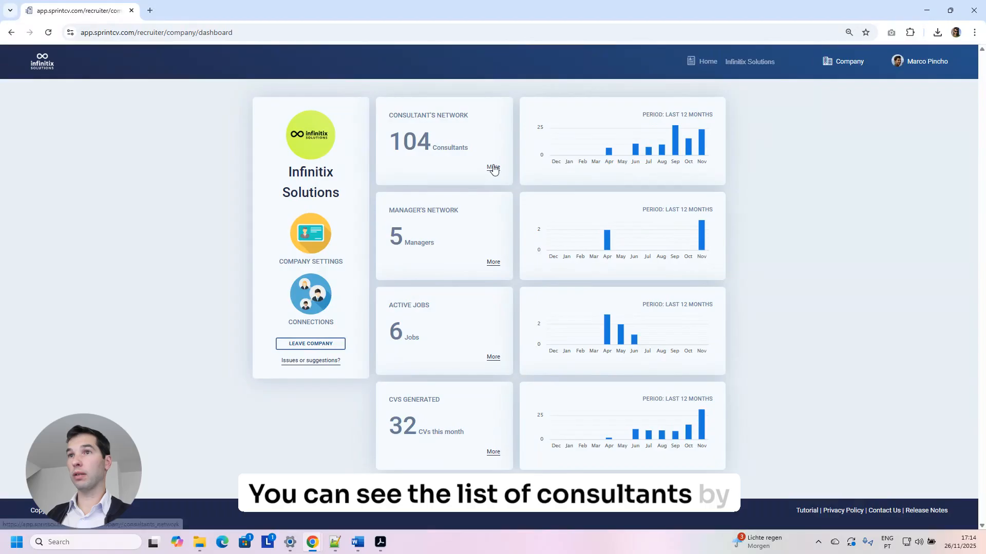
left_click(493, 167)
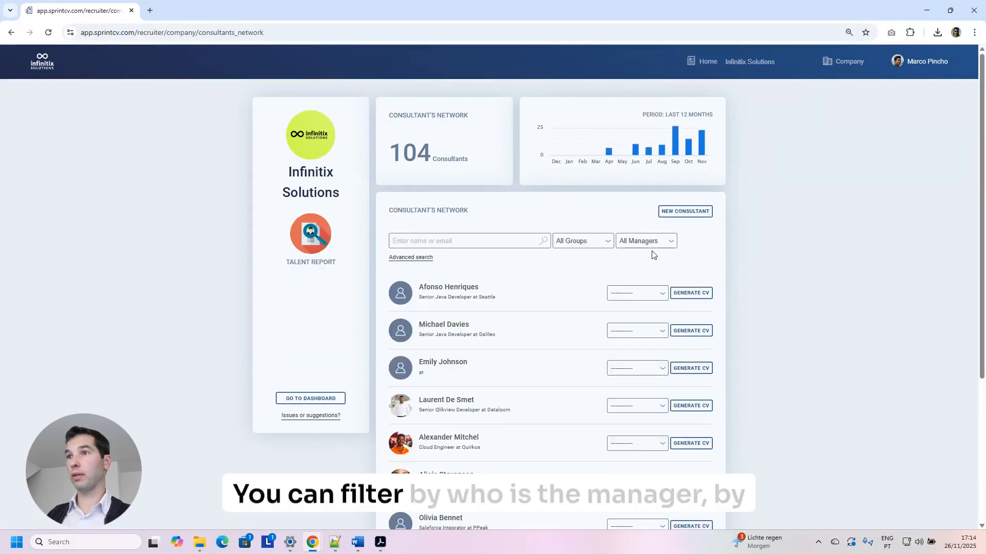
Check the manager and group filter options, then open the managers list.
left_click(651, 241)
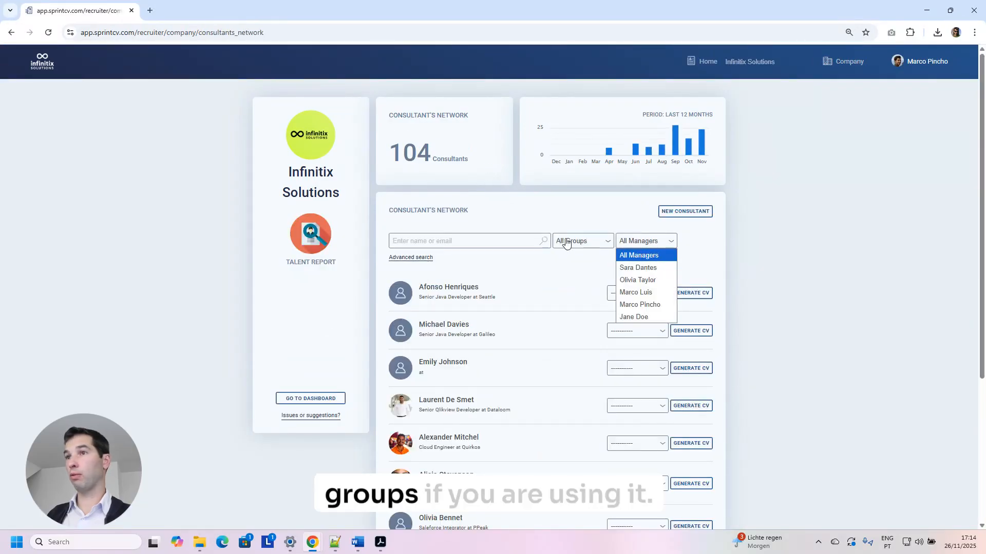
left_click(583, 240)
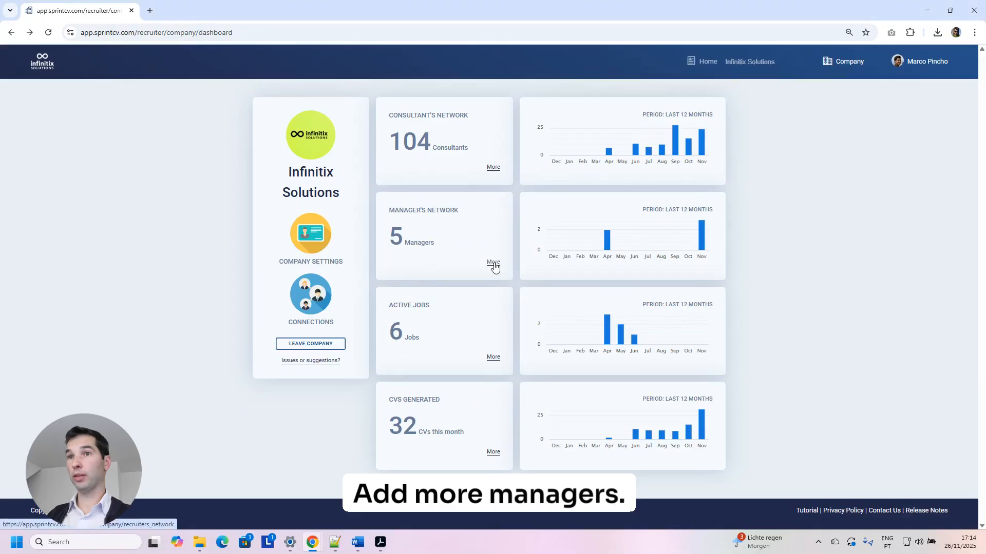
left_click(494, 264)
Open the New Manager form, look over its name and email fields, and close it unsaved.
left_click(688, 211)
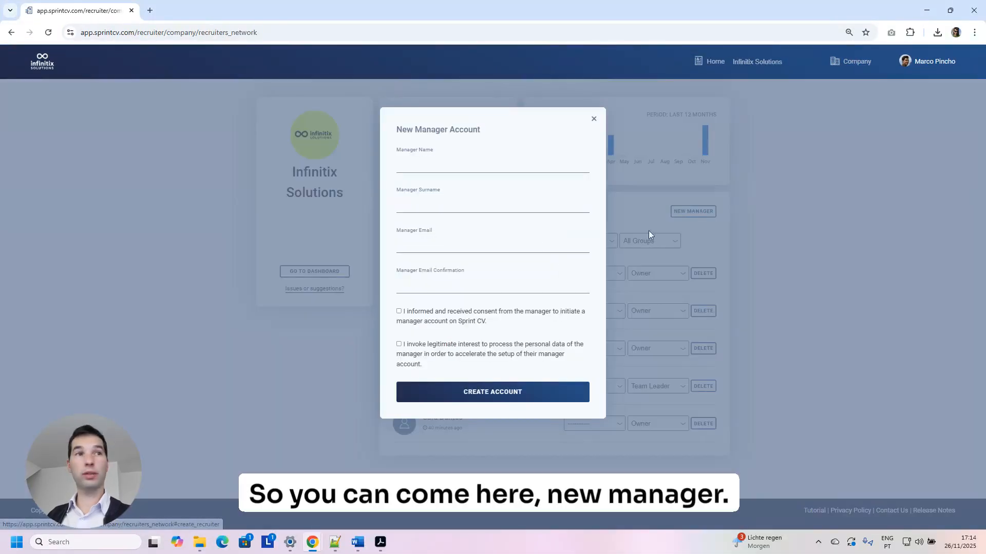
left_click(450, 244)
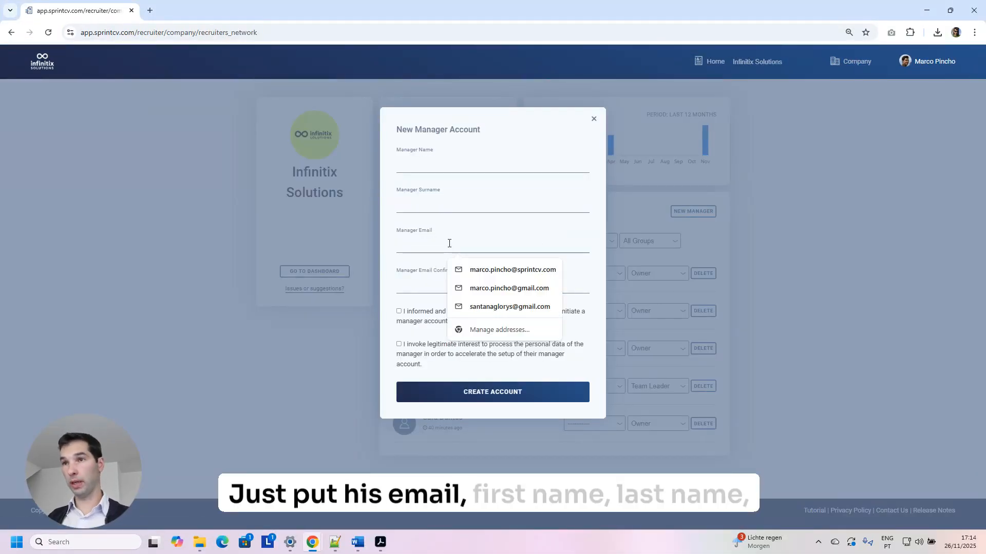
left_click(448, 200)
left_click(445, 167)
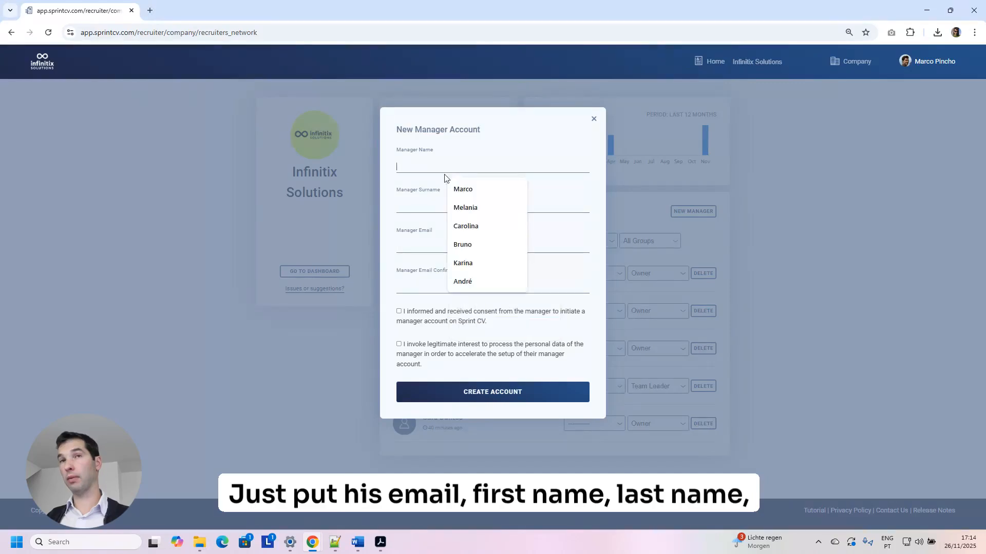
left_click(594, 119)
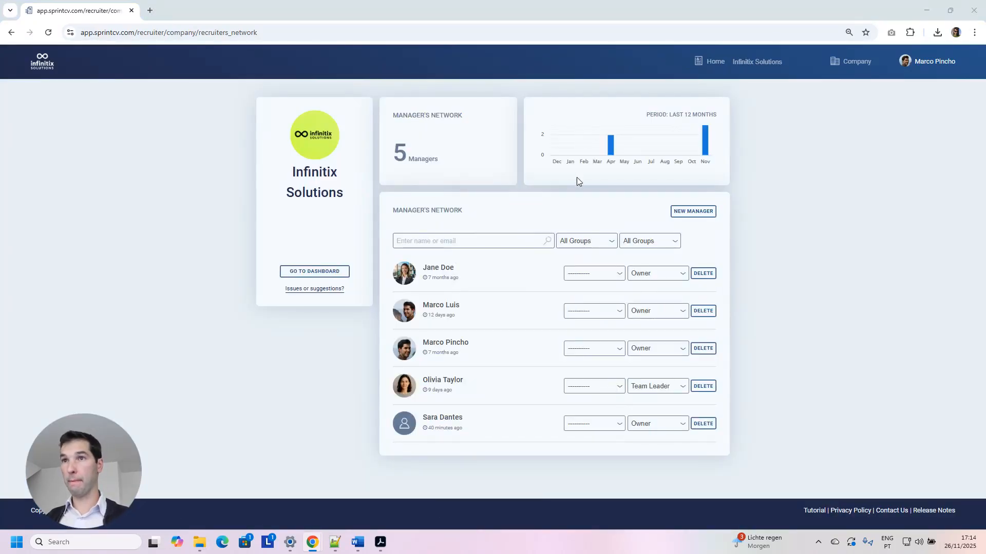
From the dashboard, view the list of generated CVs, then go back to the dashboard.
left_click(333, 277)
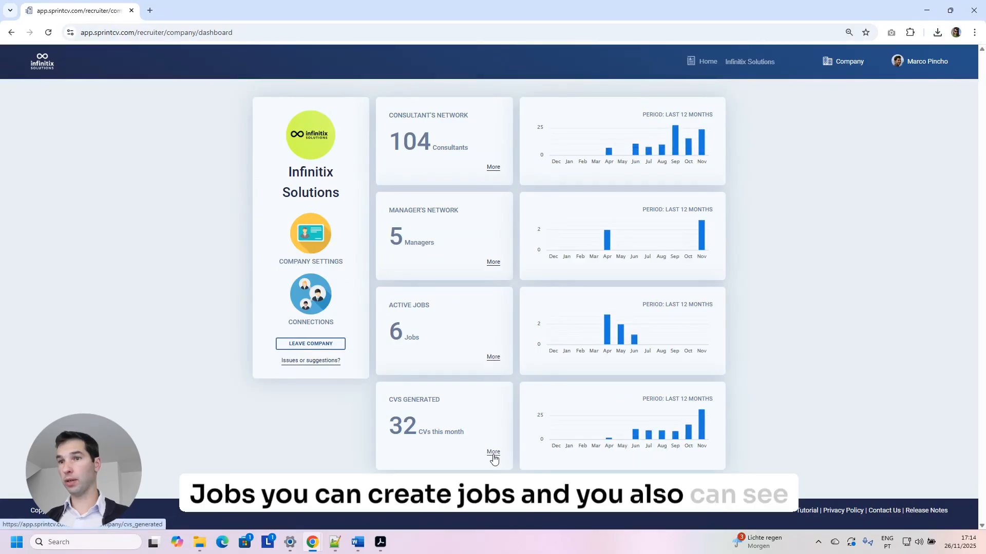
left_click(550, 403)
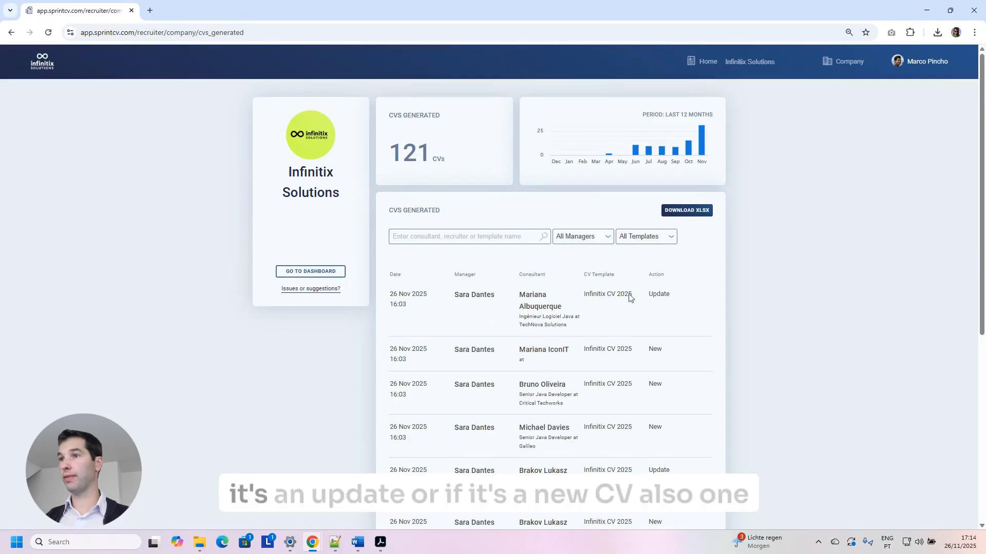
double_click(655, 349)
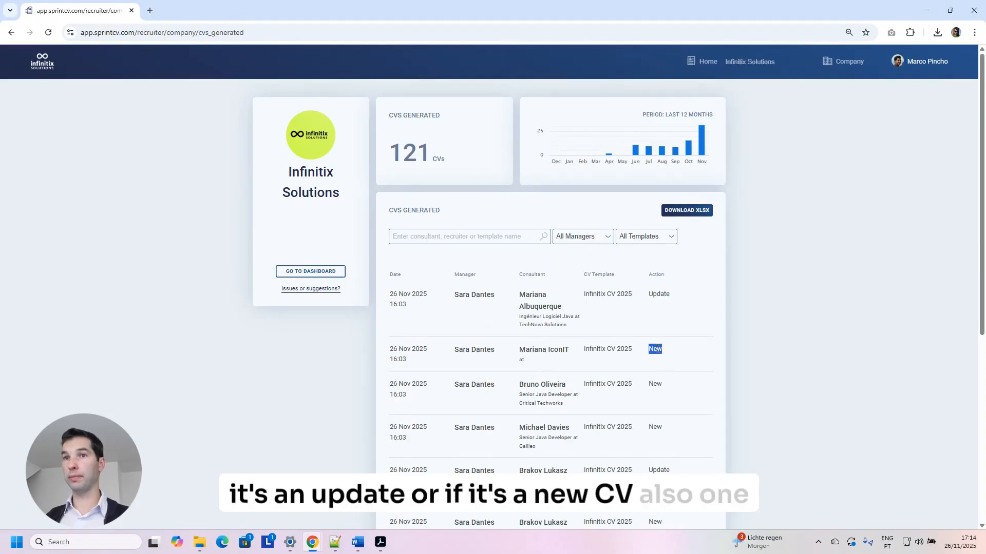
left_click(708, 61)
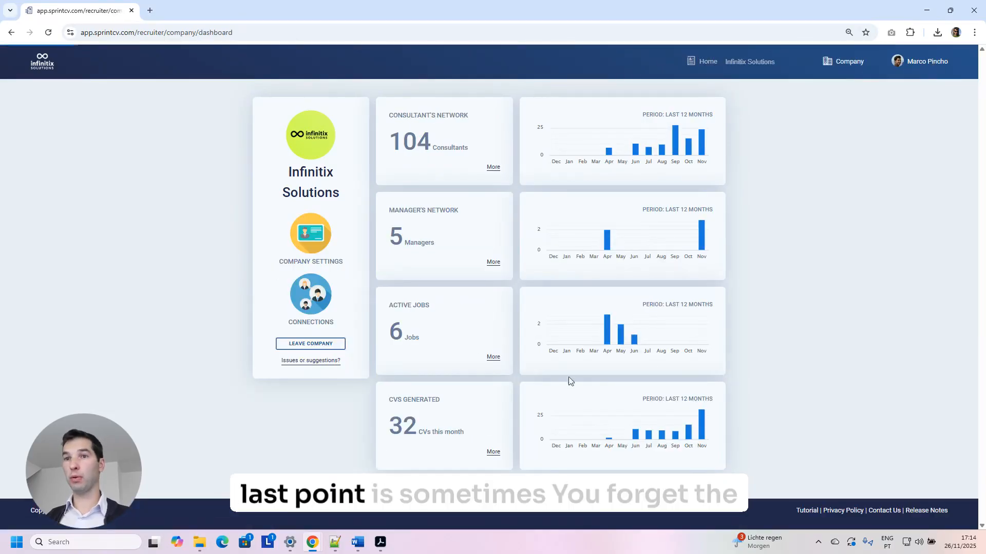
Choose Enterprise sign-in on the login page and go to Forgot your password?
scroll(515, 430, "down", 2)
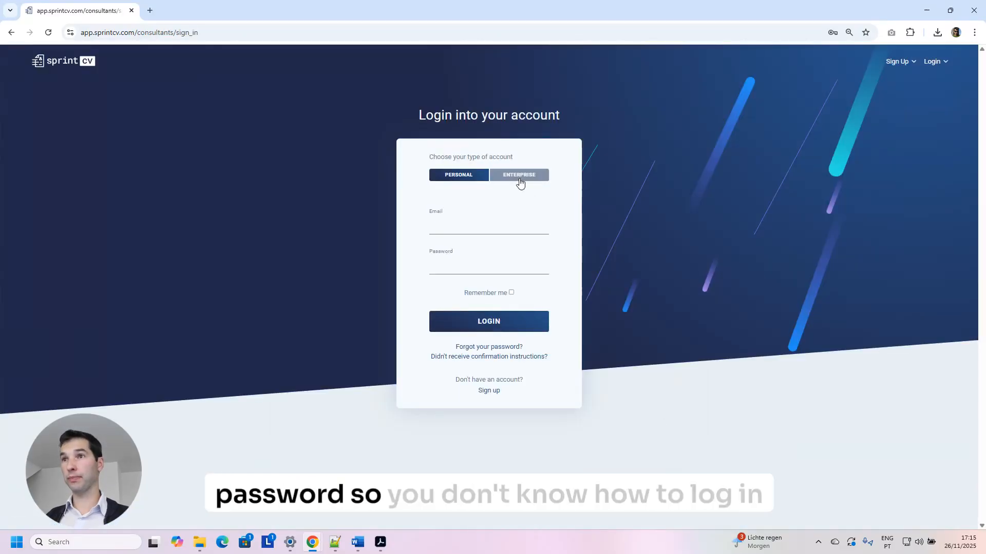
left_click(520, 180)
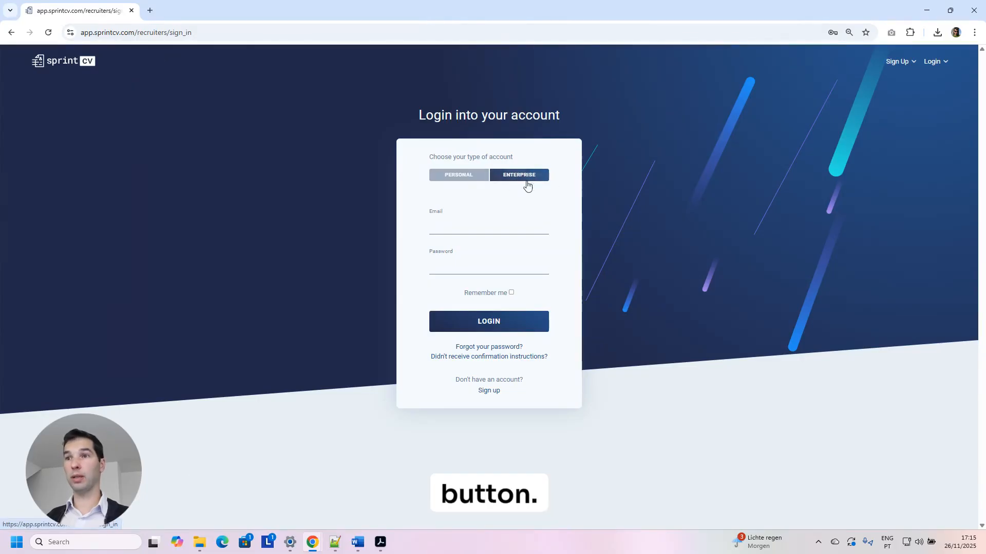
left_click(487, 349)
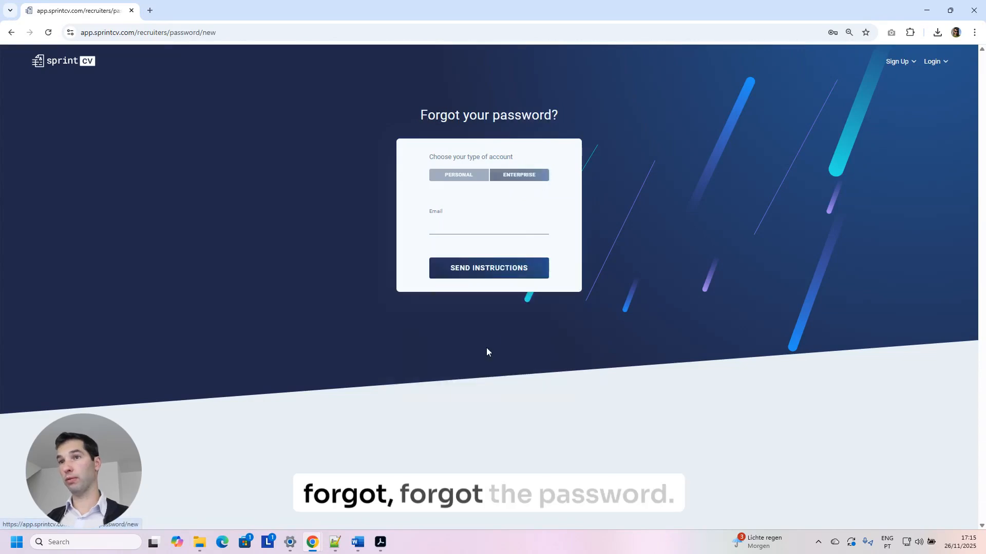
Enter the saved account email, tick I'm not a robot, and send the reset instructions.
left_click(482, 230)
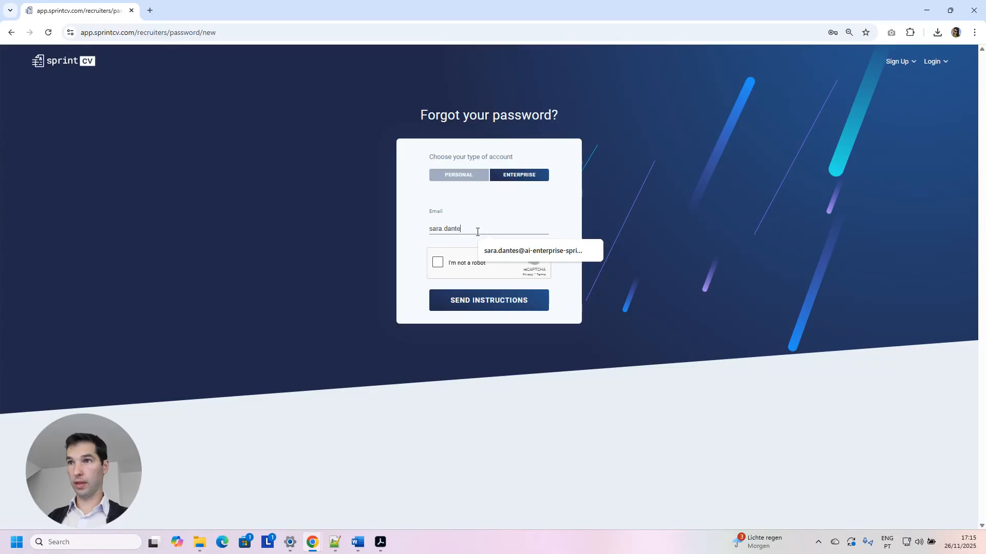
left_click(517, 251)
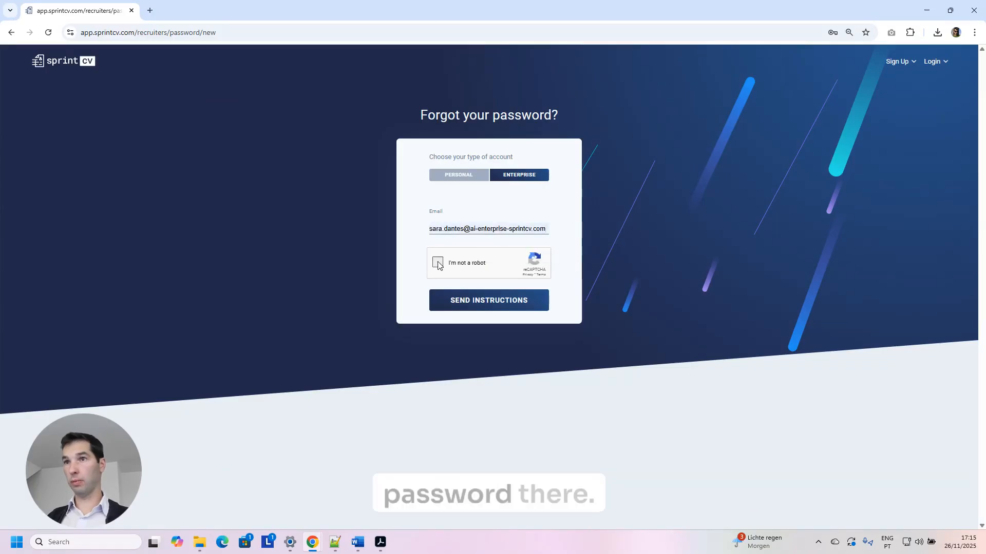
left_click(438, 263)
left_click(502, 299)
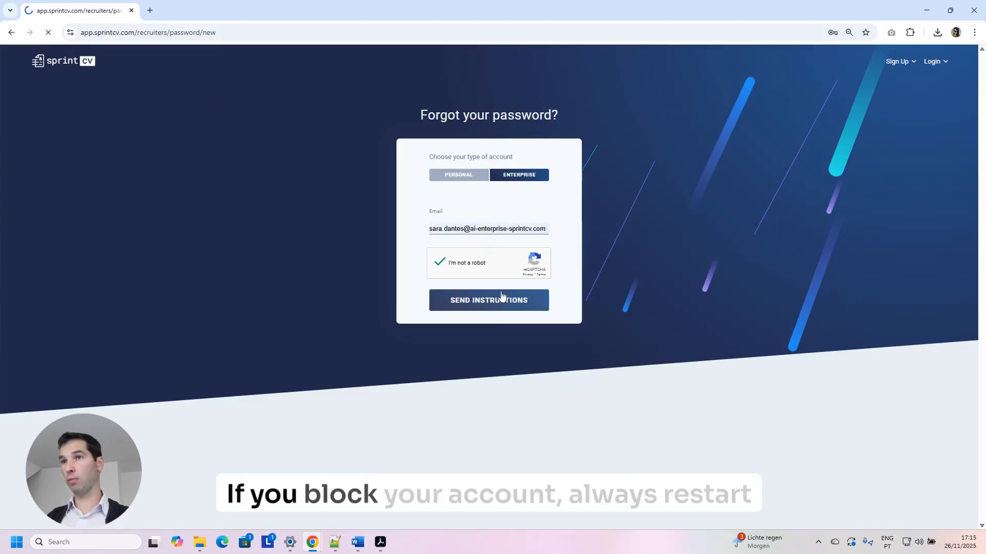